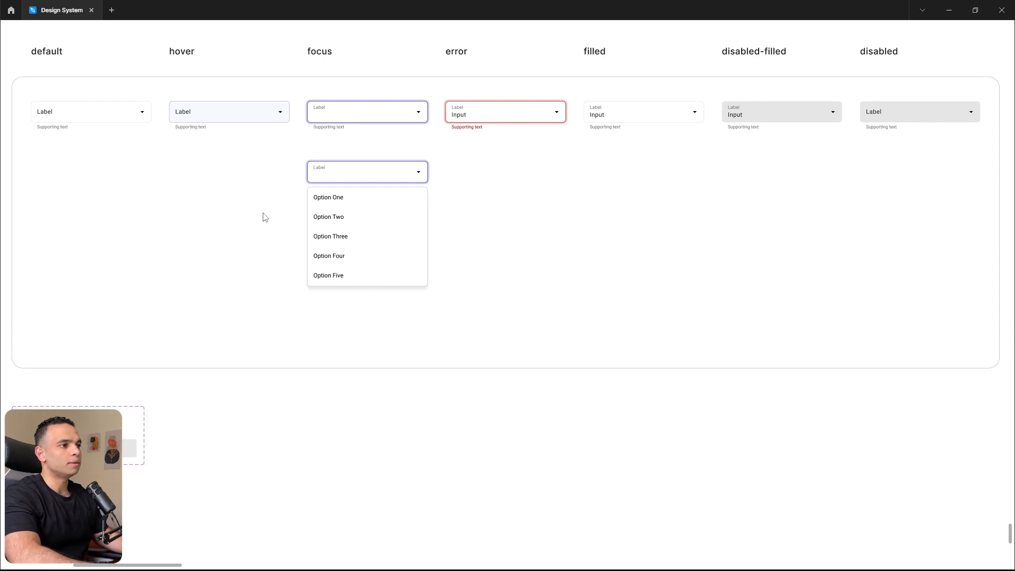
- Delete the list of options from the open dropdown in the focus column
key("ctrl+backslash")
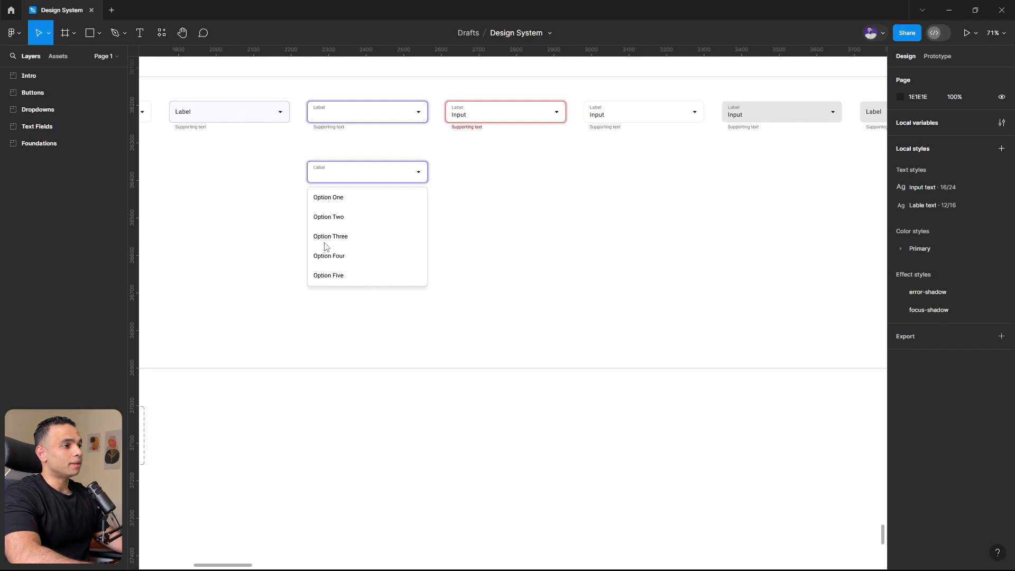
scroll(274, 228, "down", 5)
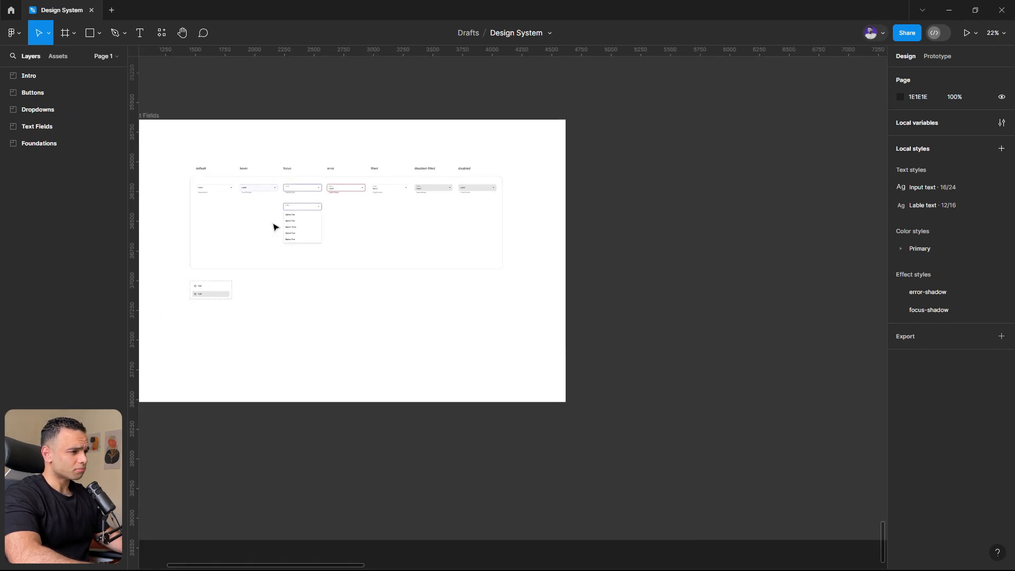
scroll(274, 227, "up", 3)
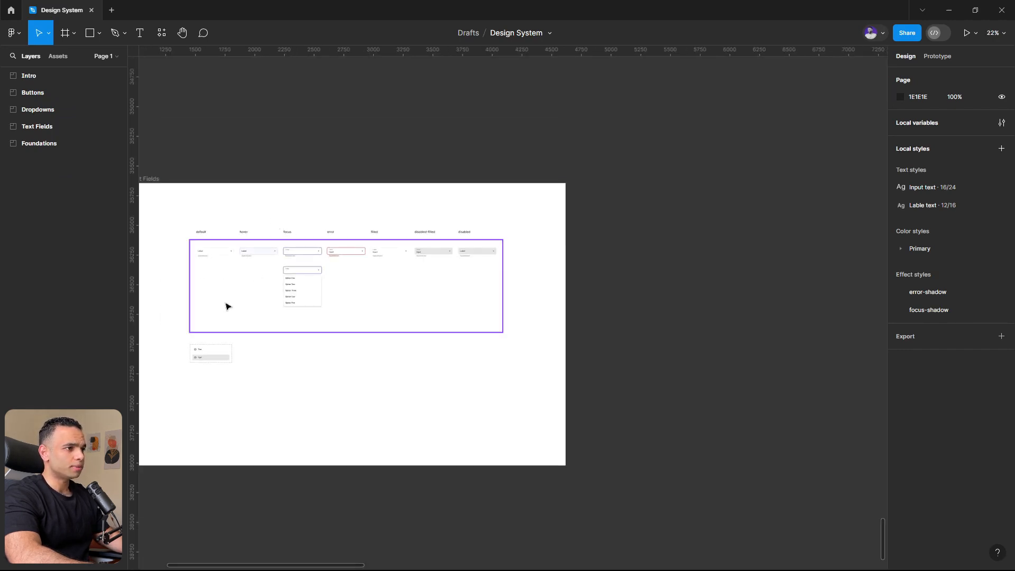
scroll(227, 353, "up", 4)
scroll(416, 276, "down", 2)
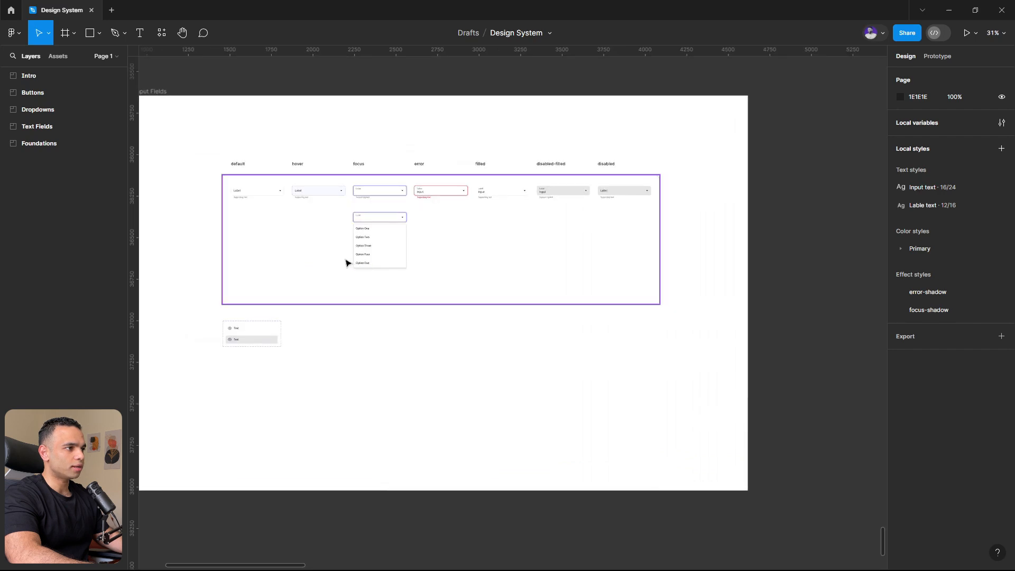
scroll(346, 262, "up", 5)
left_click(389, 231)
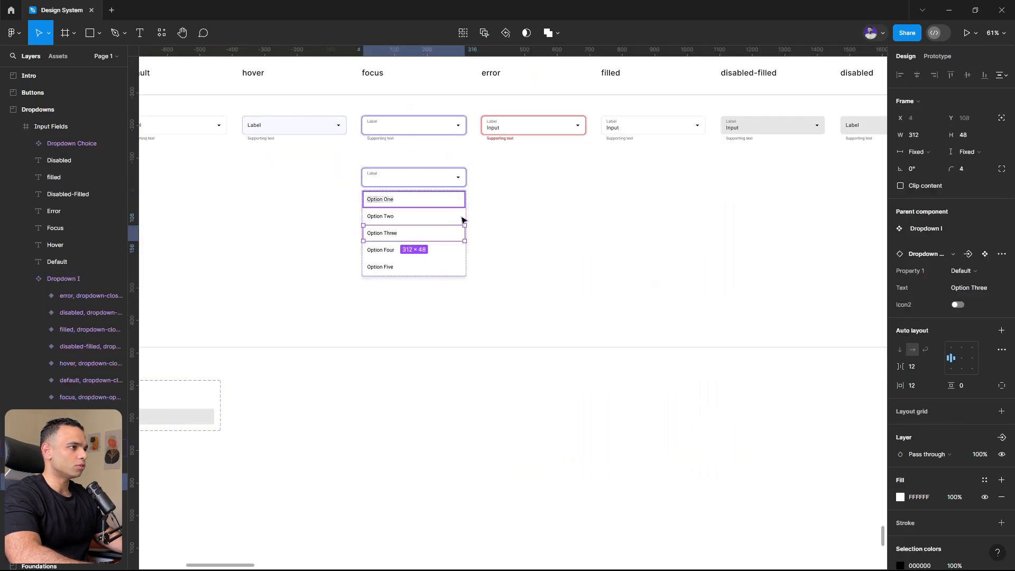
left_click(438, 201)
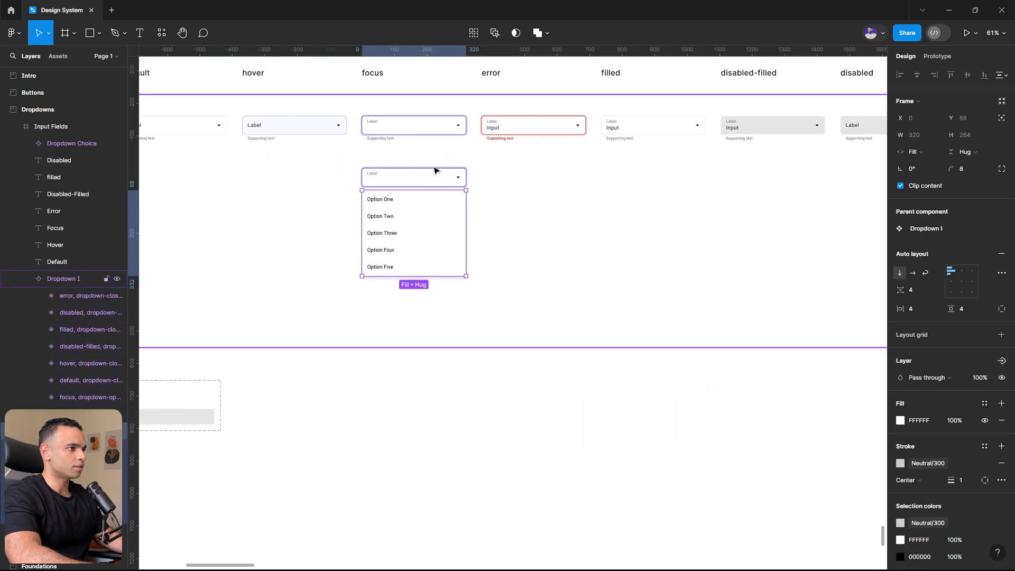
key("Delete")
- Delete the Dropdown Choice component set below the variants and collapse the layer list
scroll(544, 317, "down", 2)
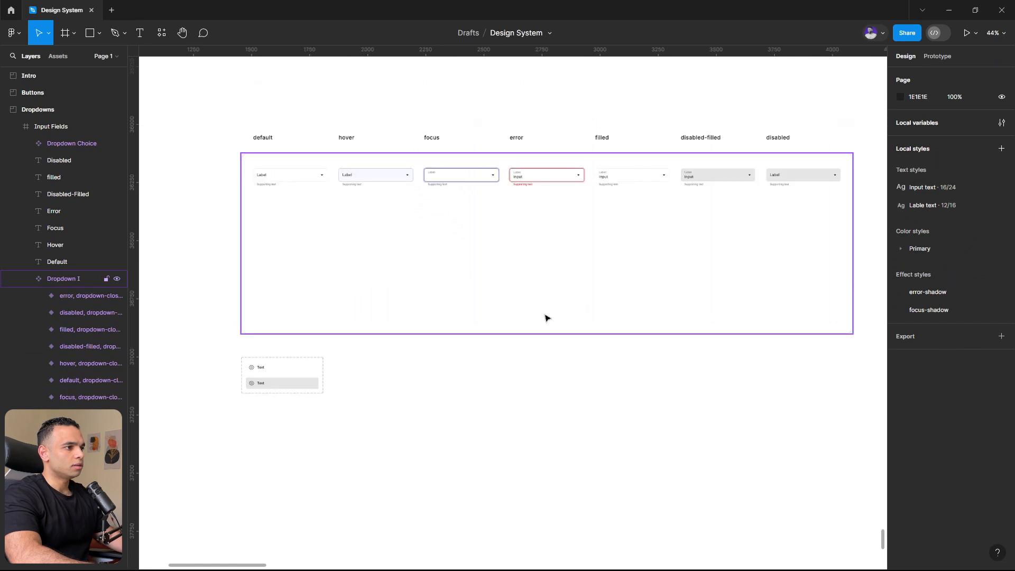
left_click(289, 365)
key("Delete")
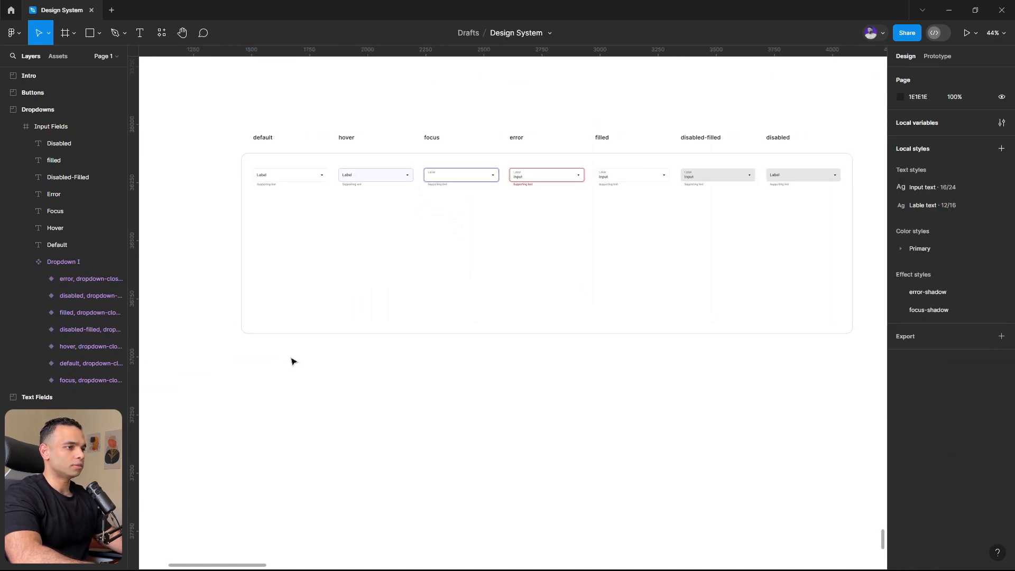
key("alt+l")
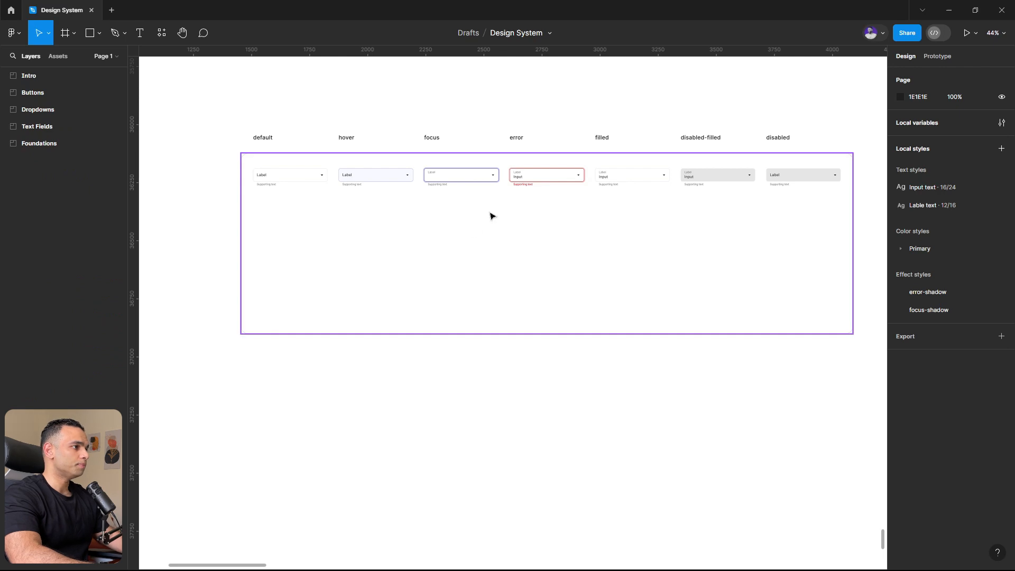
- Copy the Input text from the error variant into the empty input frame of the focus variant
scroll(487, 177, "up", 5)
left_click(580, 182, "ctrl")
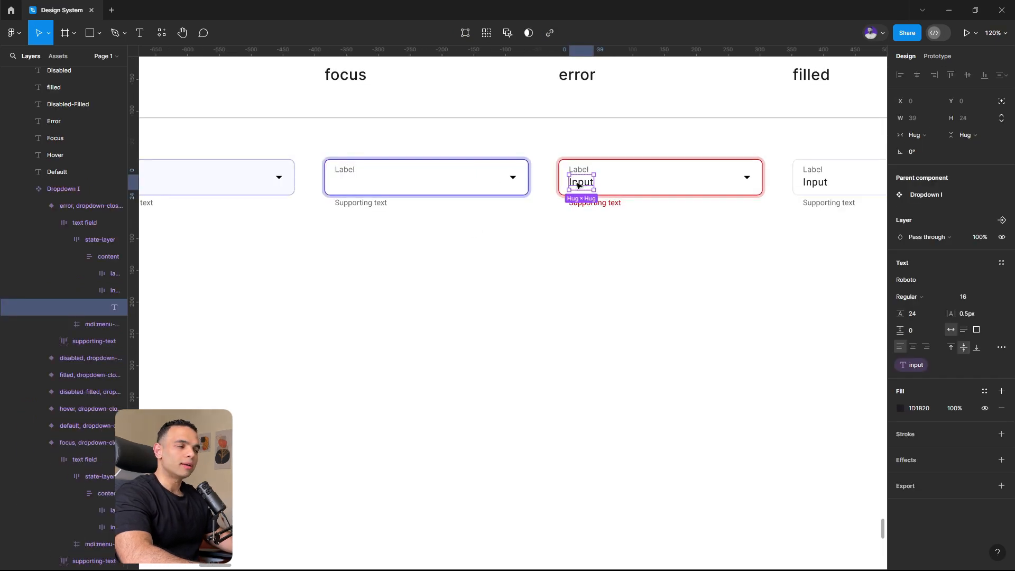
double_click(379, 185)
double_click(379, 186)
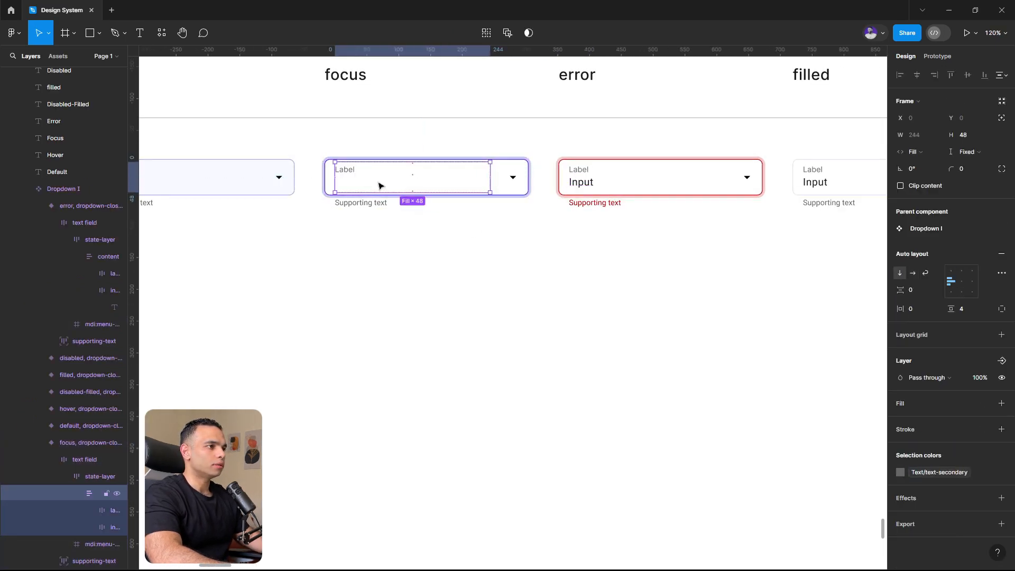
left_click(112, 527)
key("ctrl+v")
left_click(379, 270)
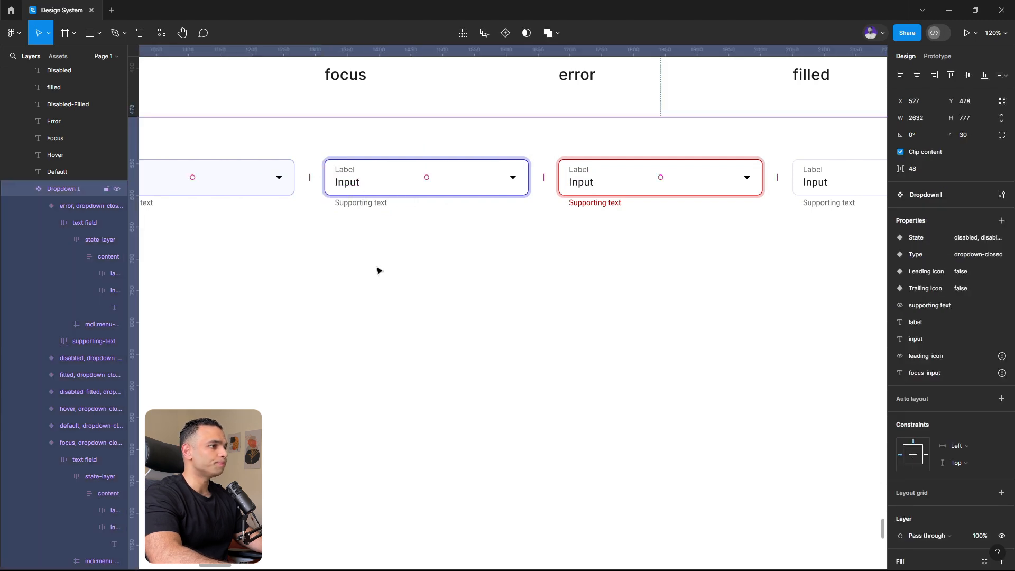
scroll(379, 265, "down", 3)
scroll(379, 264, "down", 2)
left_click(211, 436)
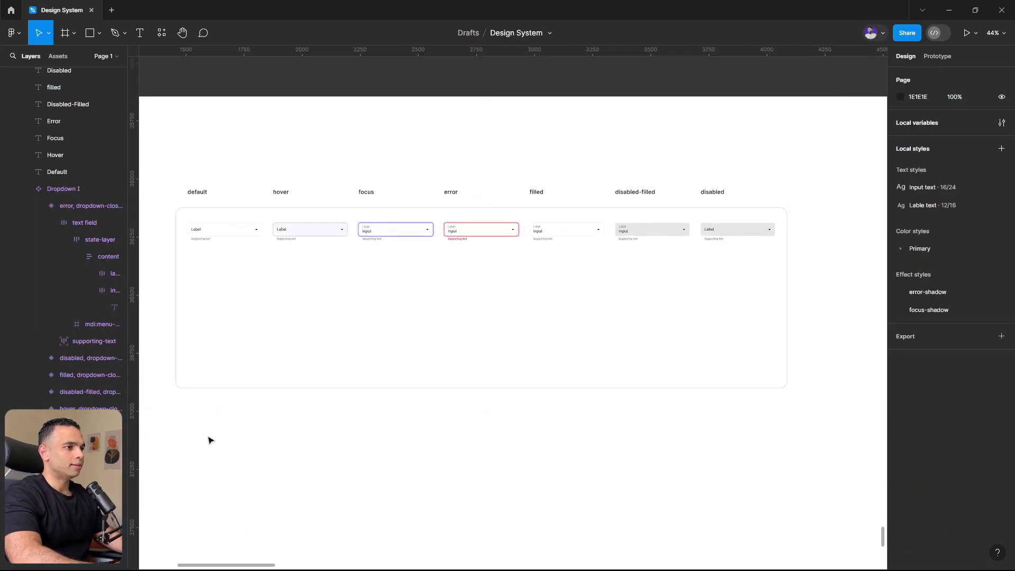
key("alt+l")
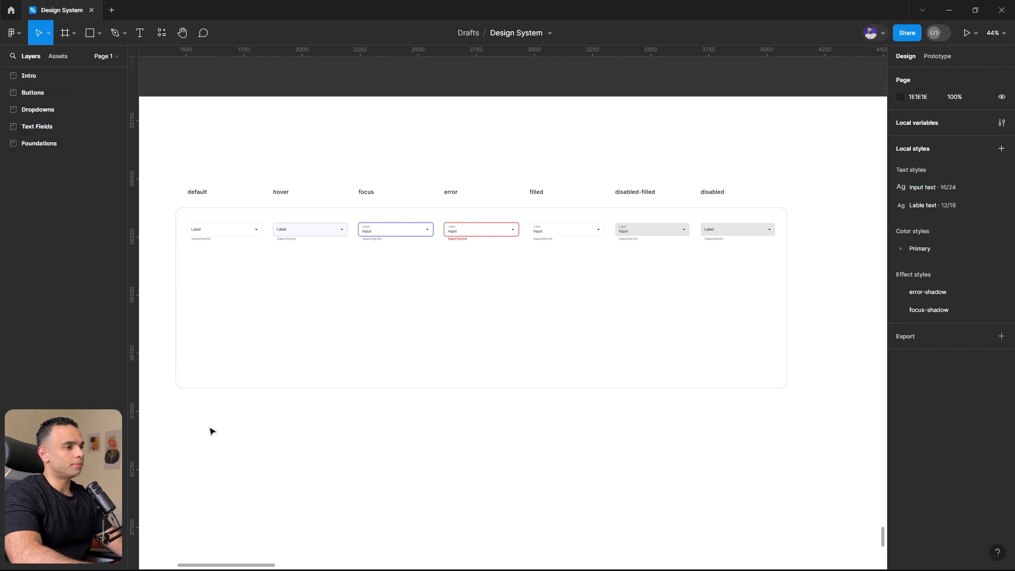
- Rename the Dropdown I component set as Dropdown
left_click(312, 316)
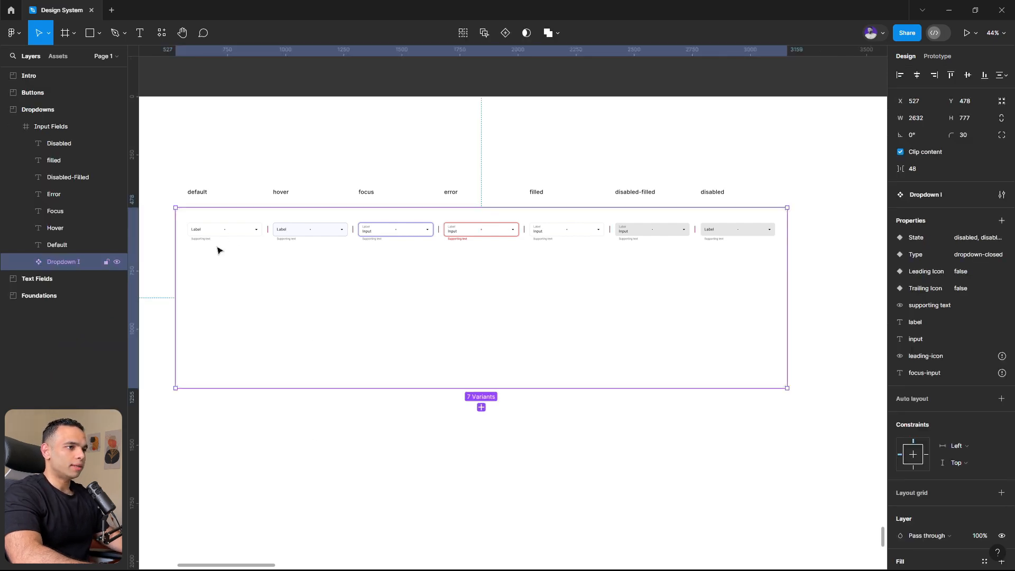
left_click(25, 262)
double_click(68, 262)
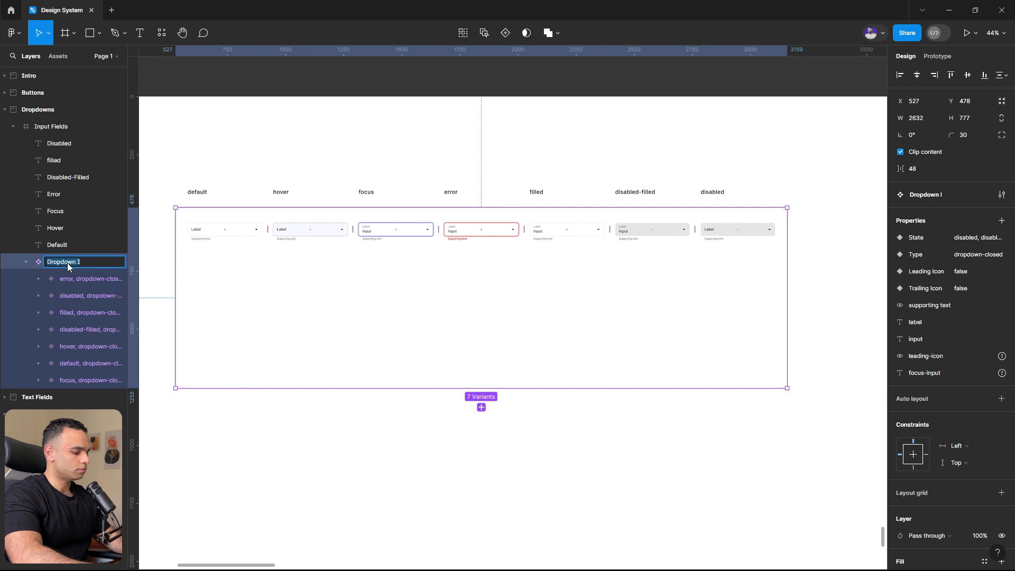
key("BackSpace")
key("BackSpace")
key("Return")
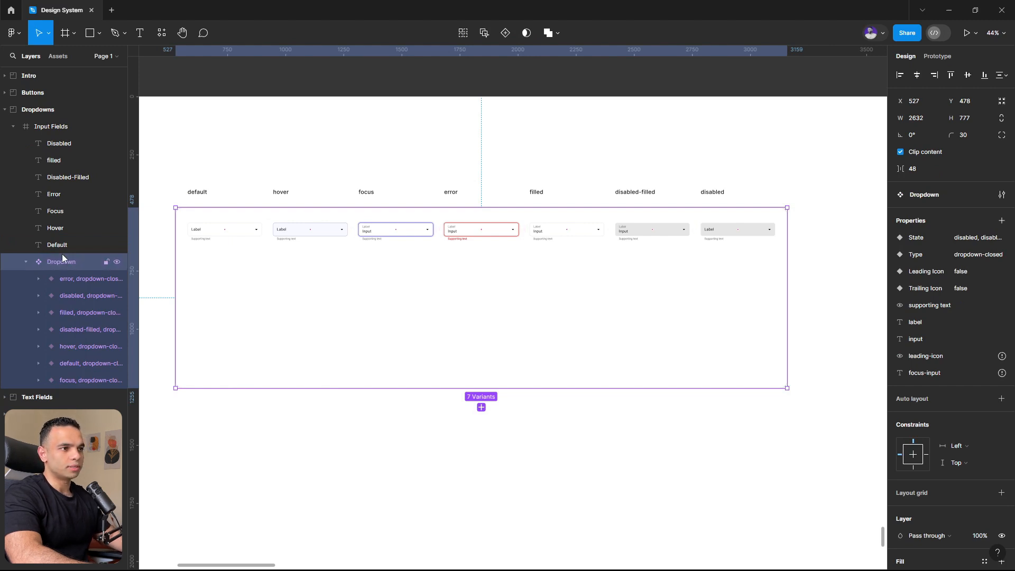
- Examine the variant properties of the disabled, filled, hover, disabled-filled, default and focus dropdowns
left_click(71, 296)
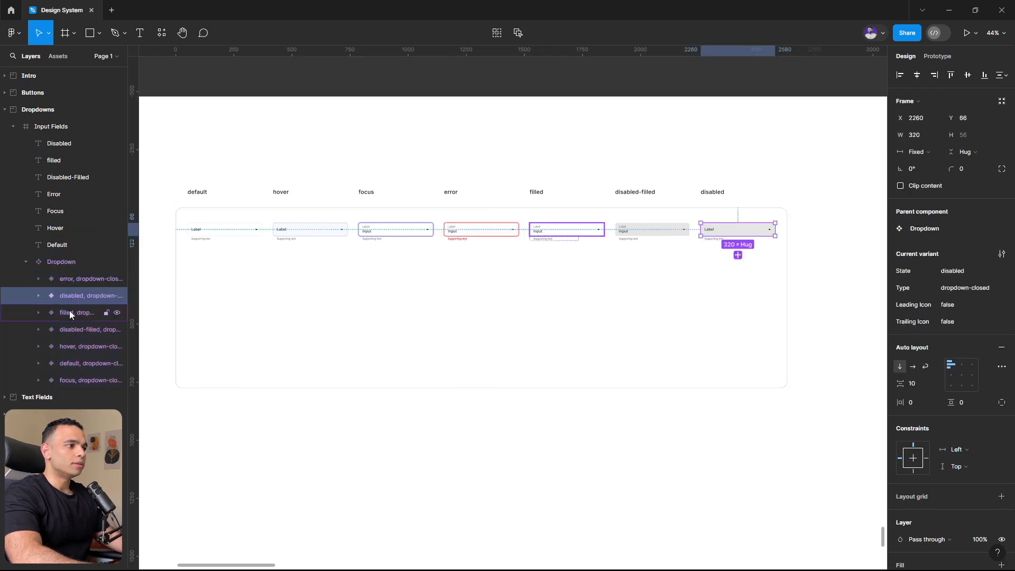
left_click(68, 312)
left_click(66, 341)
left_click(70, 333)
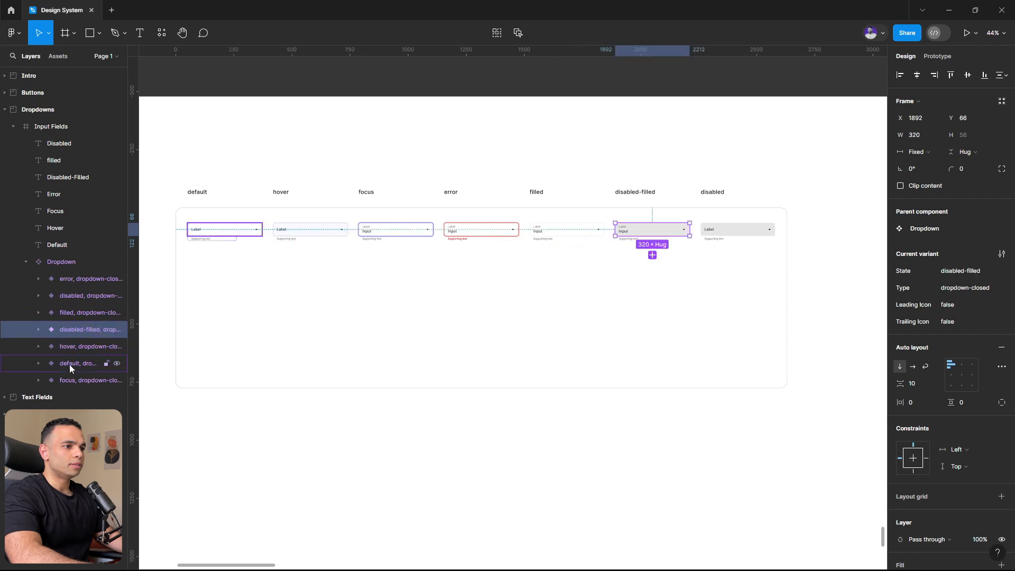
left_click(69, 363)
left_click(71, 380)
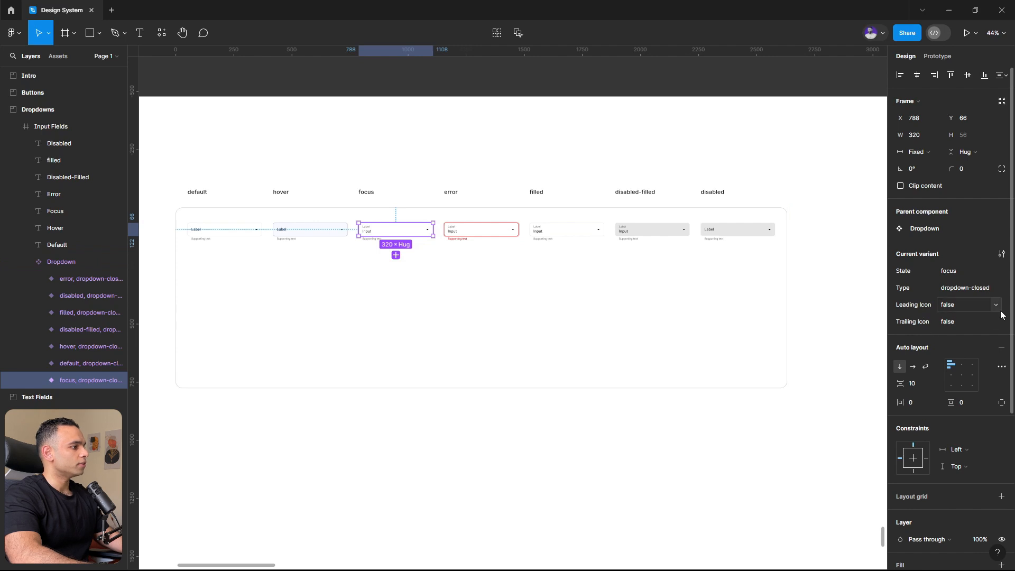
- Delete the focus-input, leading-icon, Trailing Icon and Leading Icon properties from the Dropdown component set
left_click(652, 314)
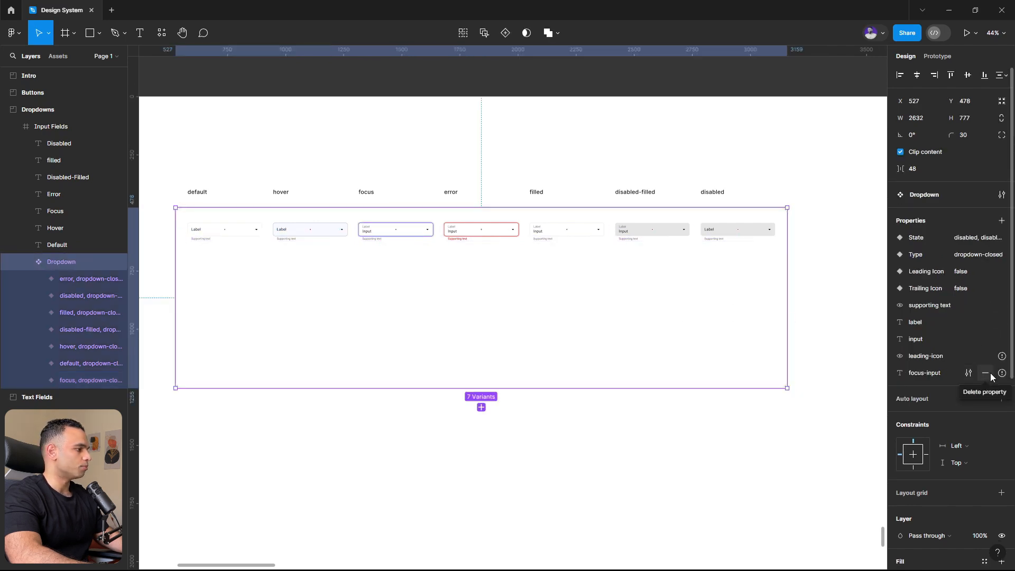
left_click(985, 373)
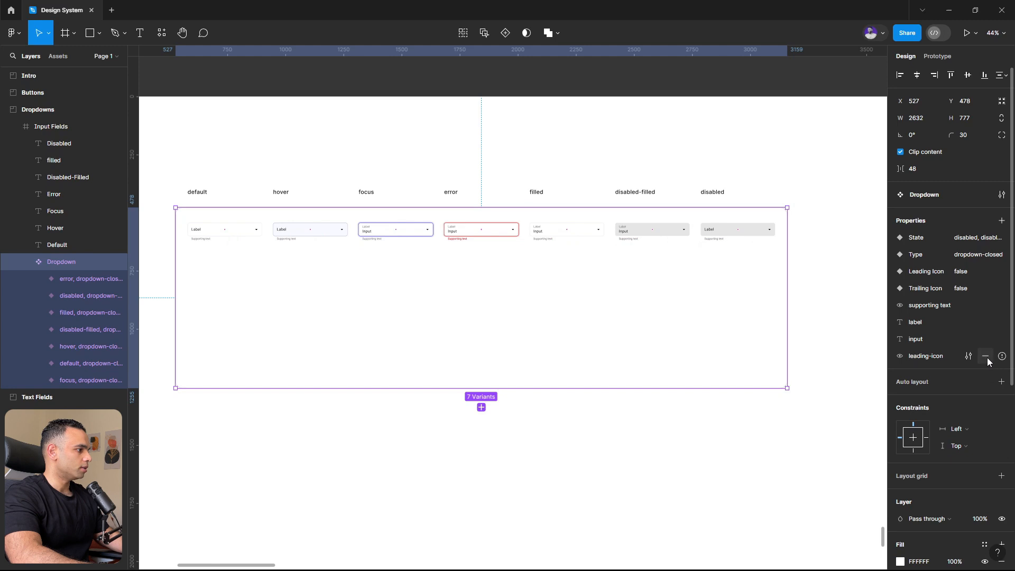
left_click(986, 357)
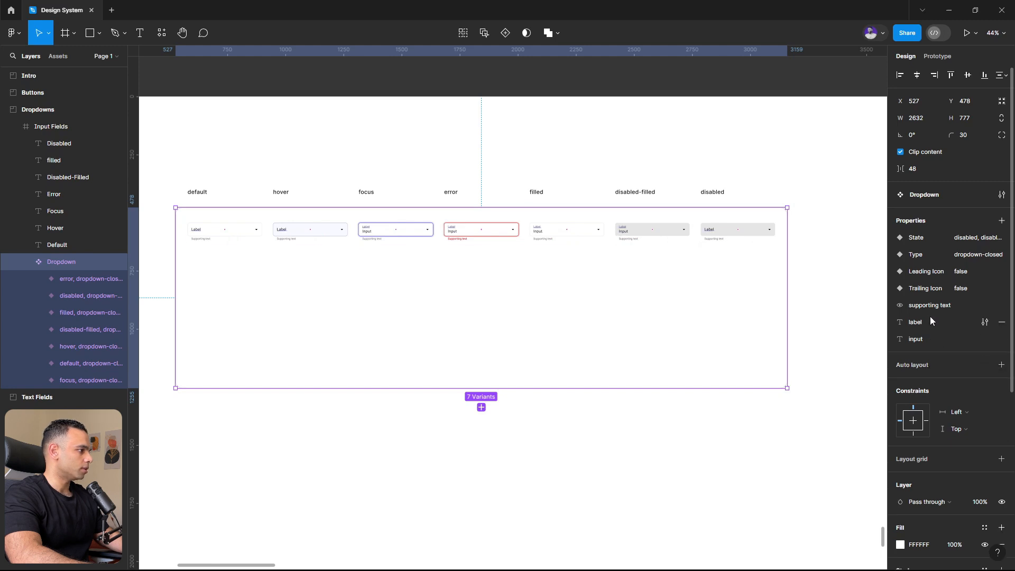
left_click(1001, 288)
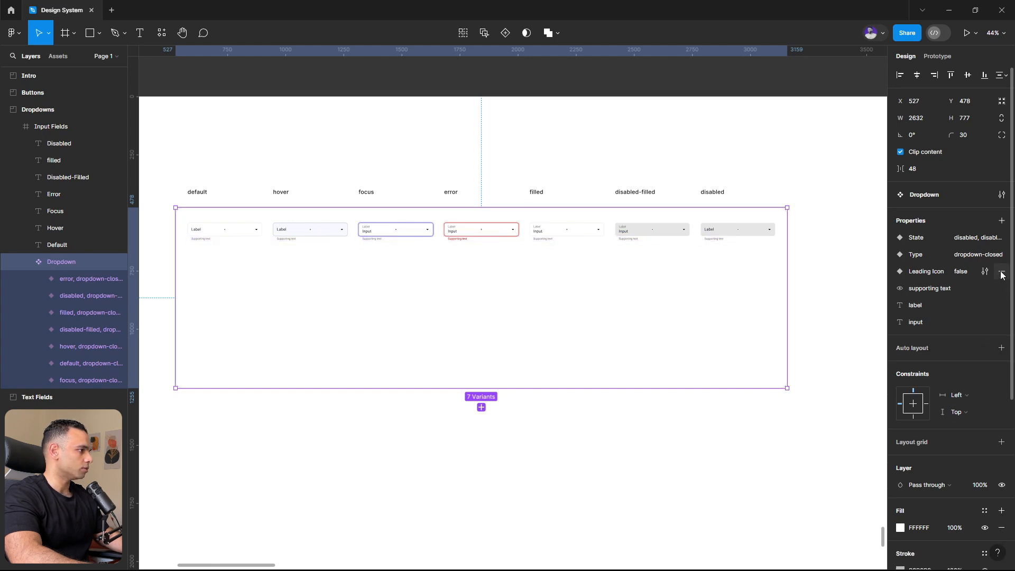
left_click(1001, 273)
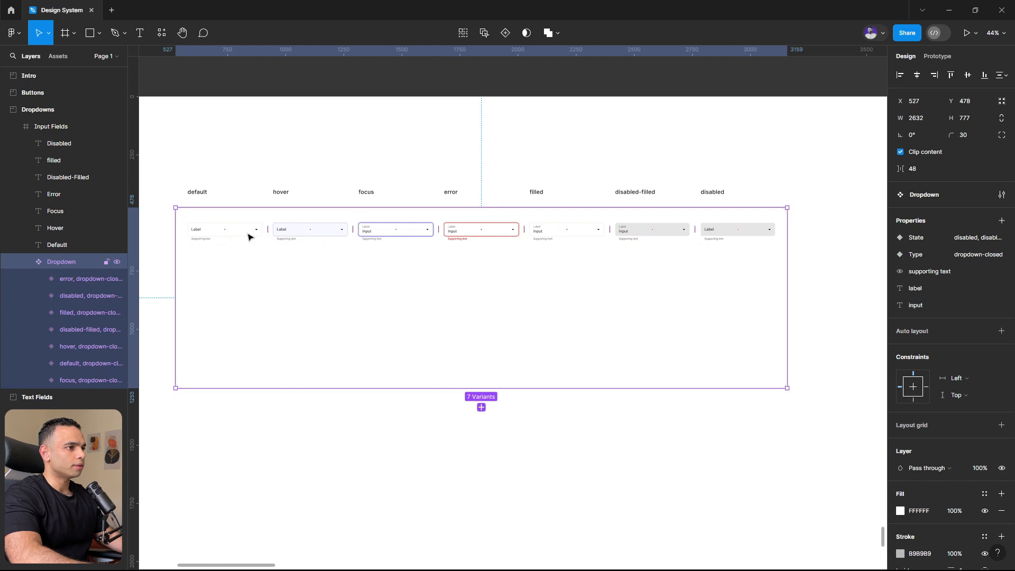
- Examine the Type value of all seven Dropdown variants together and the State of the disabled, disabled-filled, filled and error variants
left_click(231, 235)
left_click(310, 234, "shift")
left_click(379, 232, "shift")
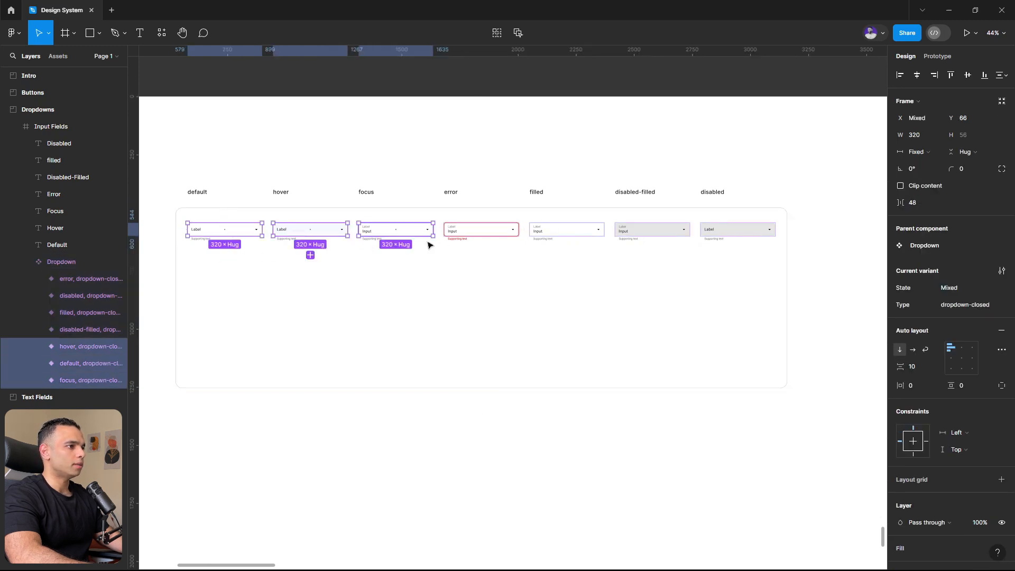
left_click(476, 232, "shift")
left_click(569, 231, "shift")
left_click(629, 231, "shift")
left_click(738, 230, "shift")
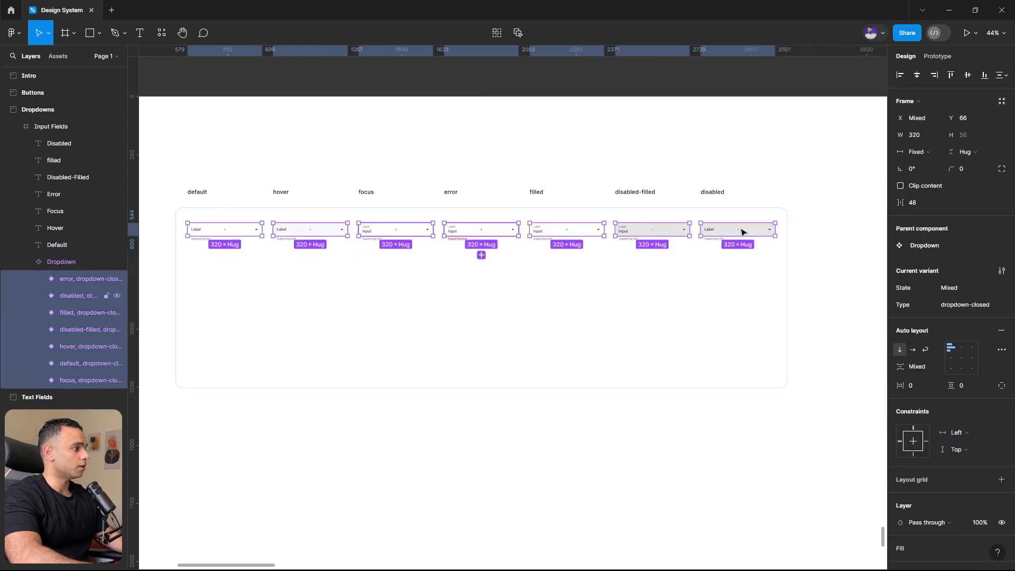
left_click(962, 305)
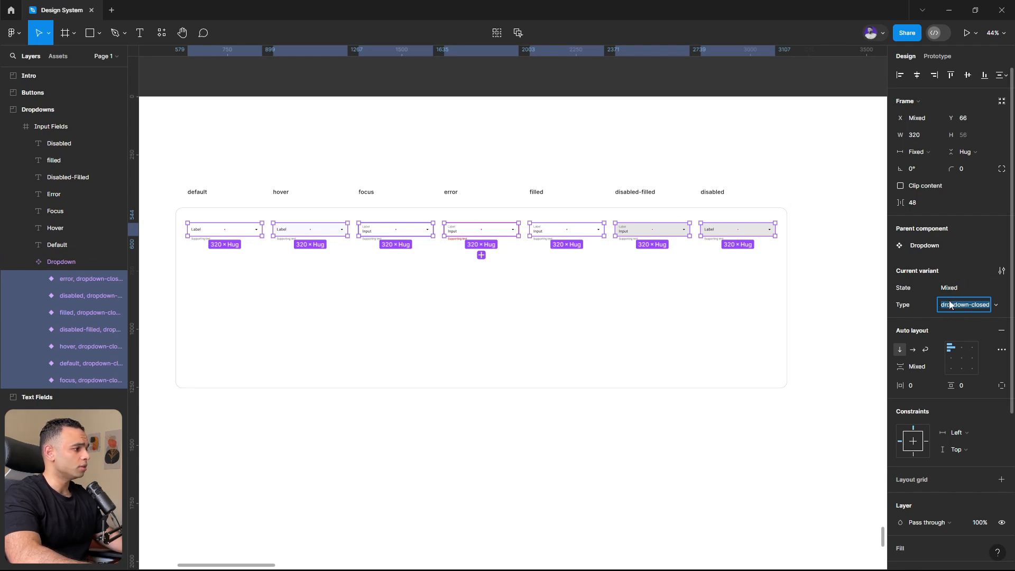
left_click(724, 233)
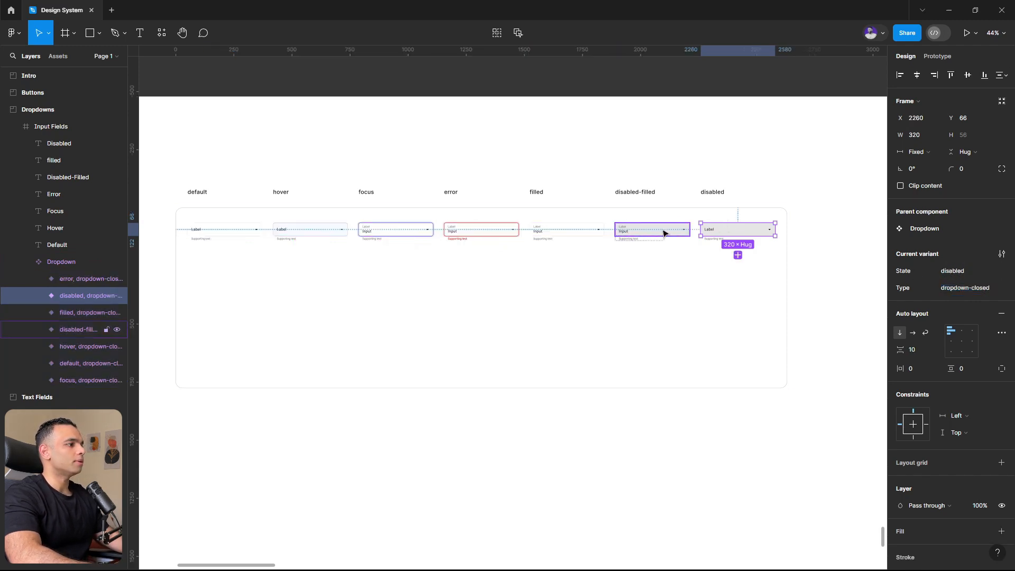
left_click(660, 230)
left_click(568, 231)
left_click(462, 242)
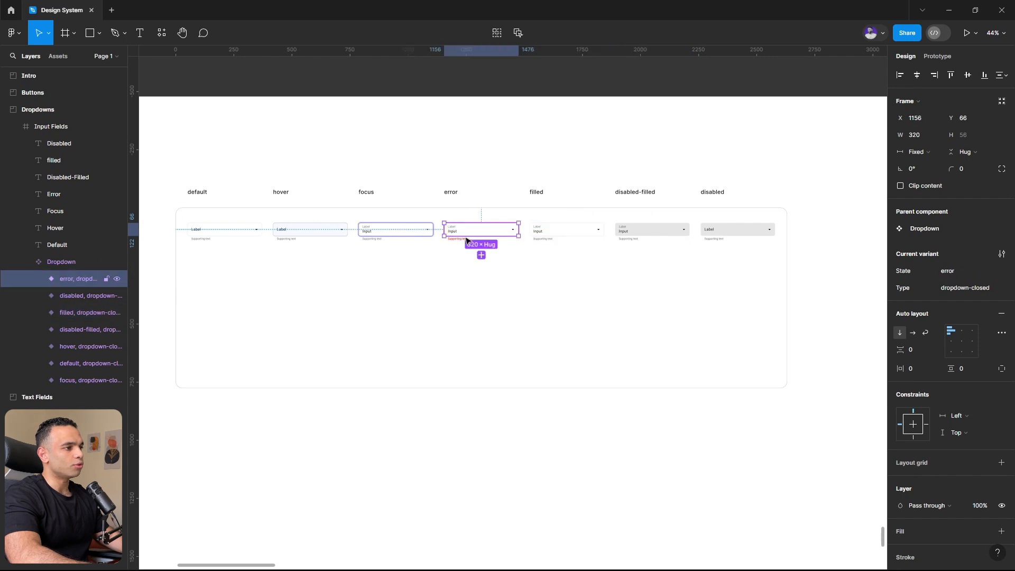
- Duplicate the focus variant directly below the original inside the Dropdown component set
left_click(398, 440)
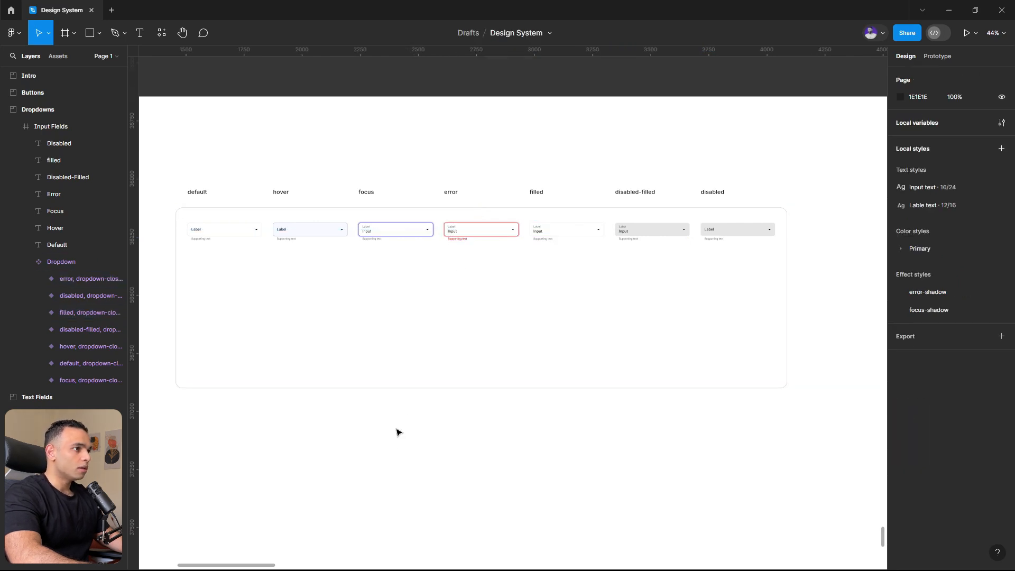
left_click(391, 233)
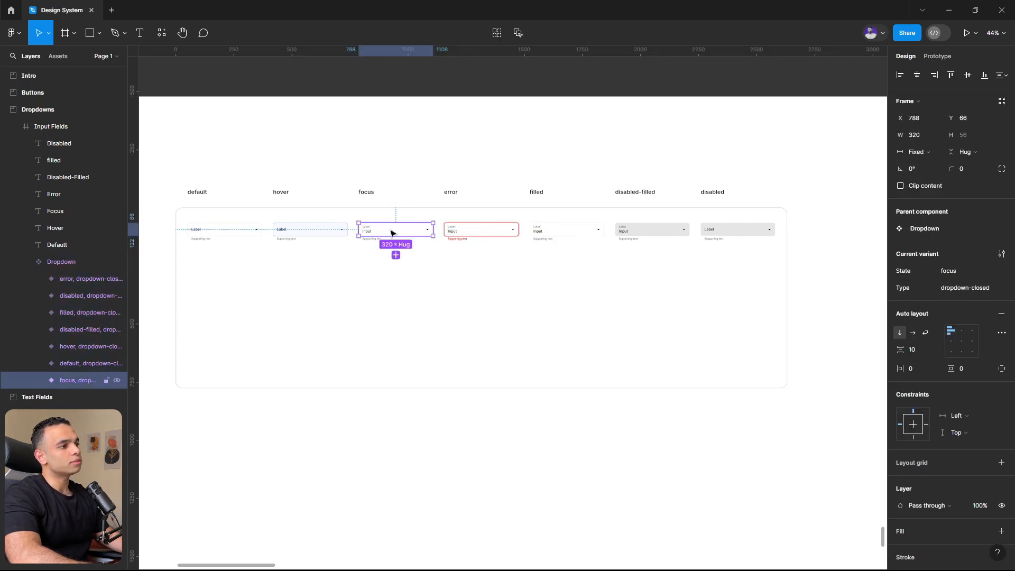
left_click_drag(403, 233, 401, 277)
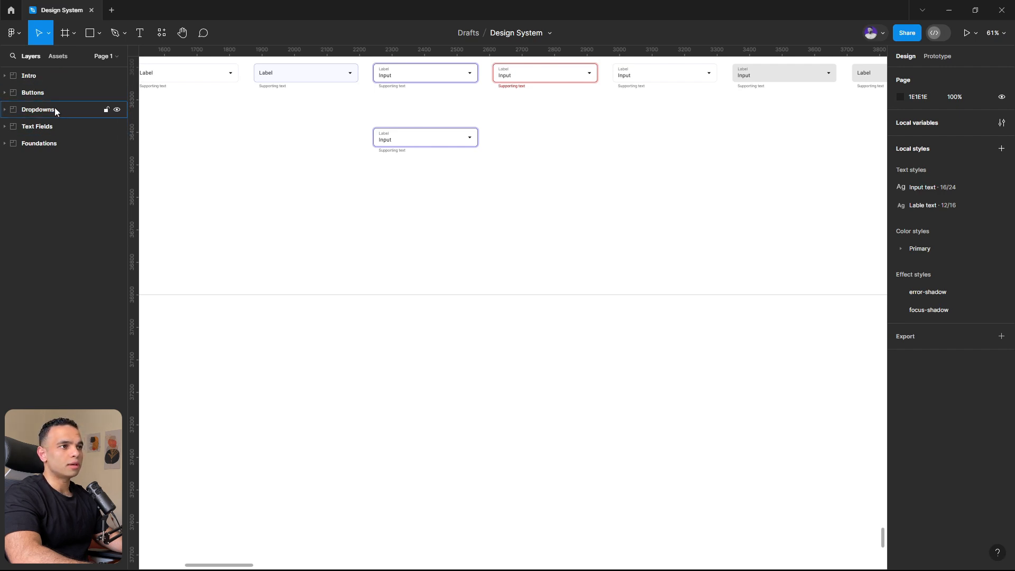
- Add a text box about 533 × 145 reading "Option One" in the empty area below the dropdown variants
left_click(65, 34)
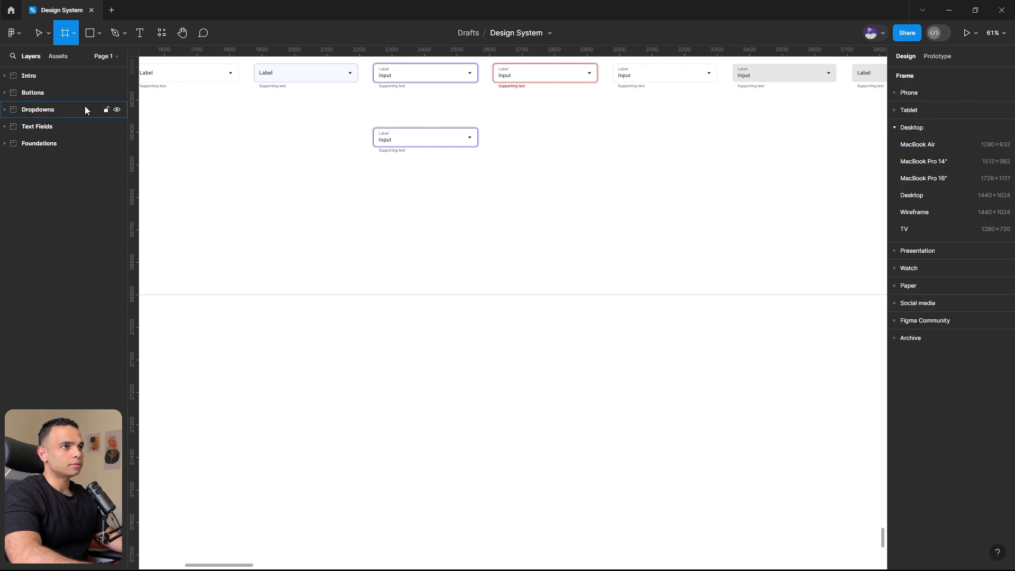
left_click(135, 35)
left_click_drag(320, 365, 495, 413)
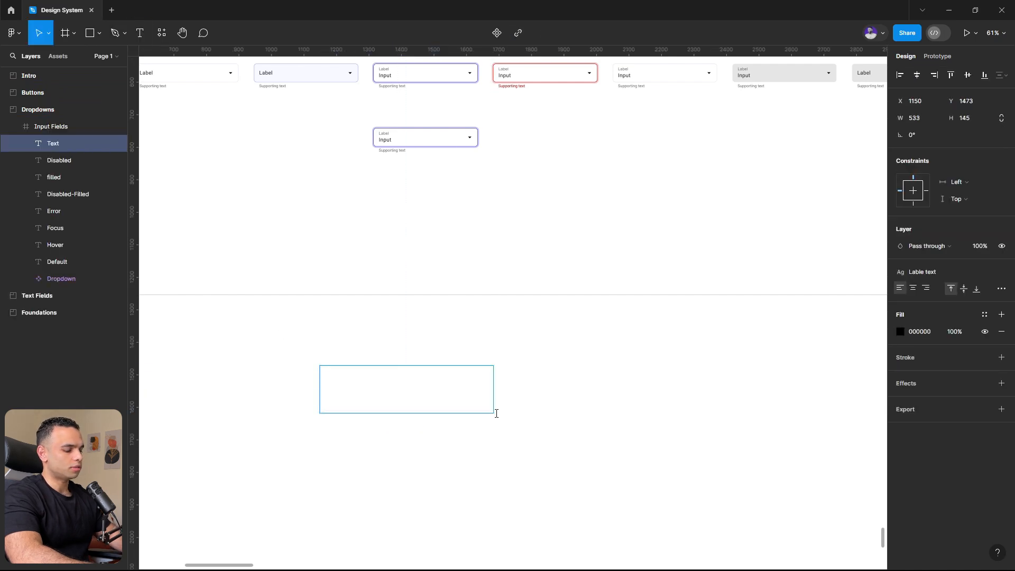
type("P")
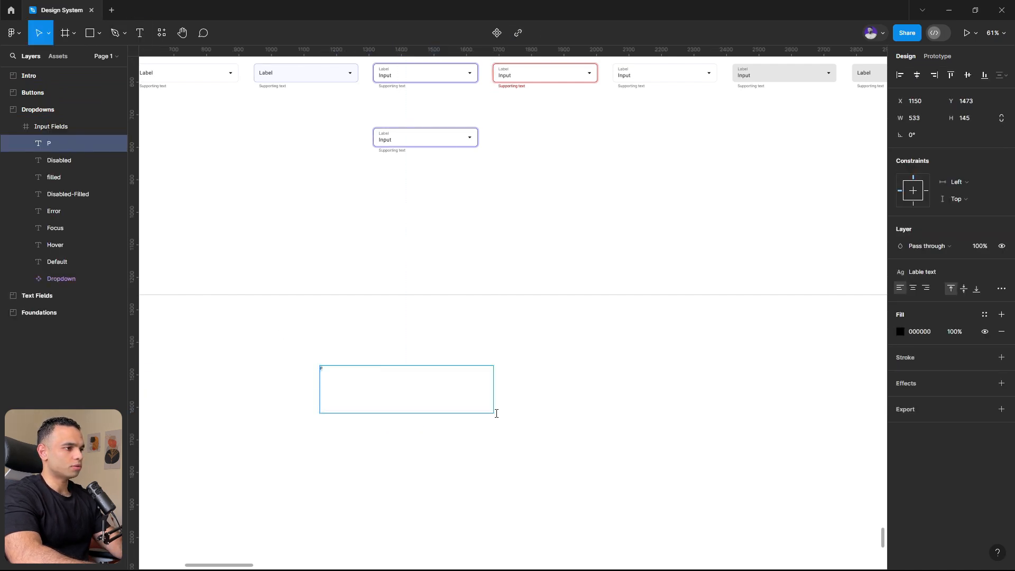
type("ption One")
key("Escape")
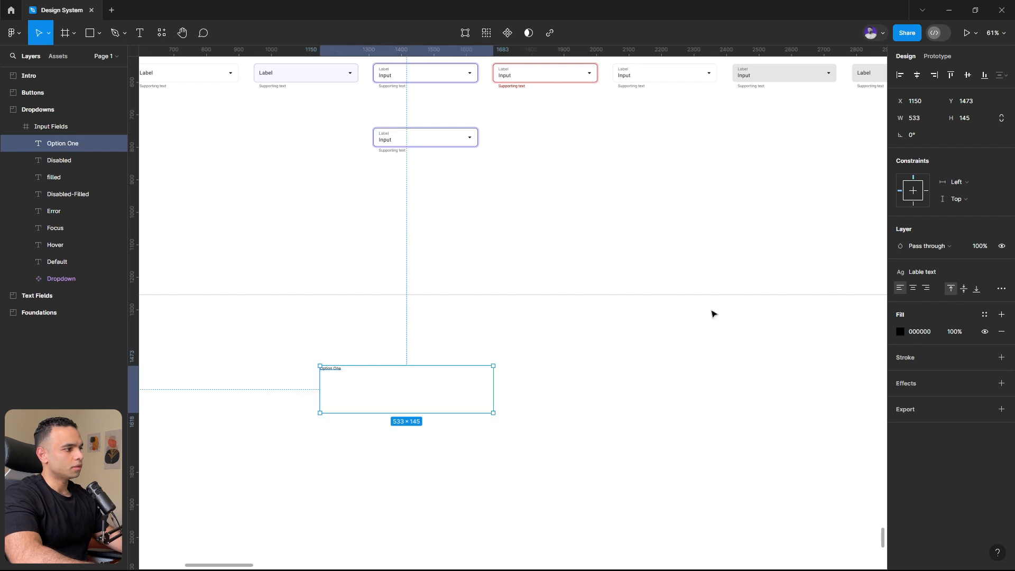
- Set the Option One text's resizing to auto width
left_click(1001, 288)
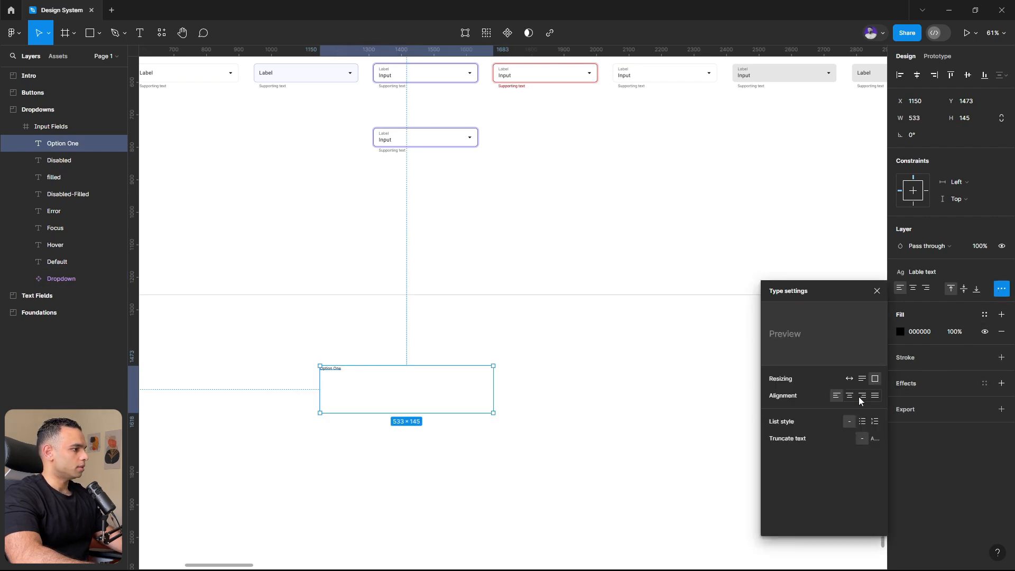
left_click(849, 378)
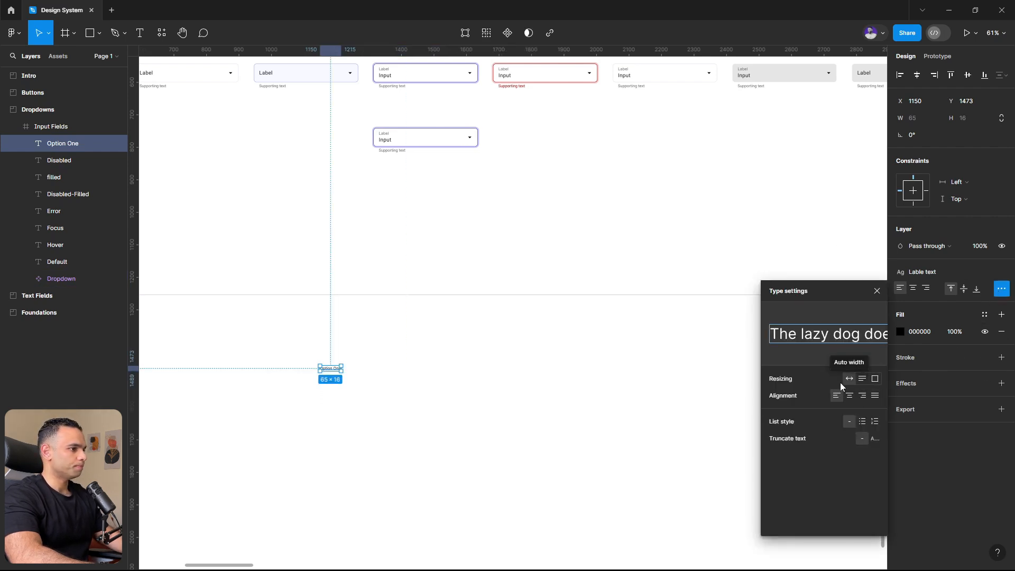
scroll(304, 392, "up", 5)
left_click(374, 360)
scroll(371, 357, "up", 5)
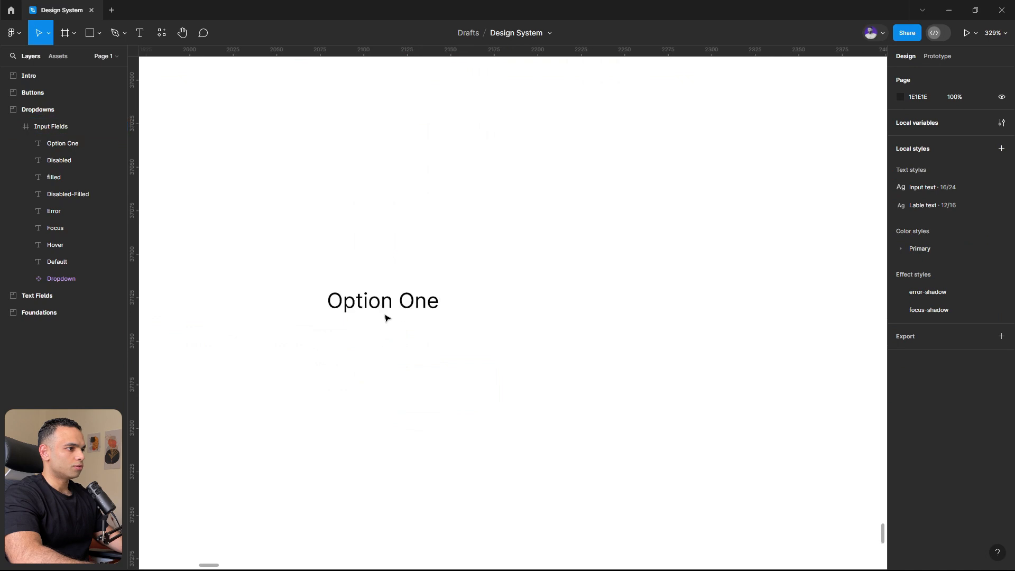
- Detach the Lable text style from the Option One text and set its font size to 16
left_click(386, 304)
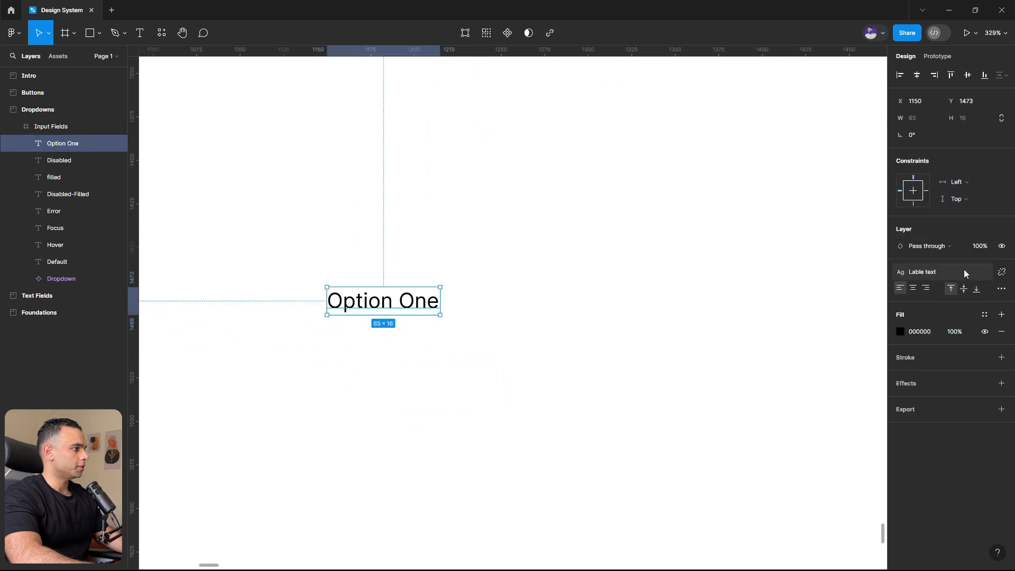
left_click(1001, 272)
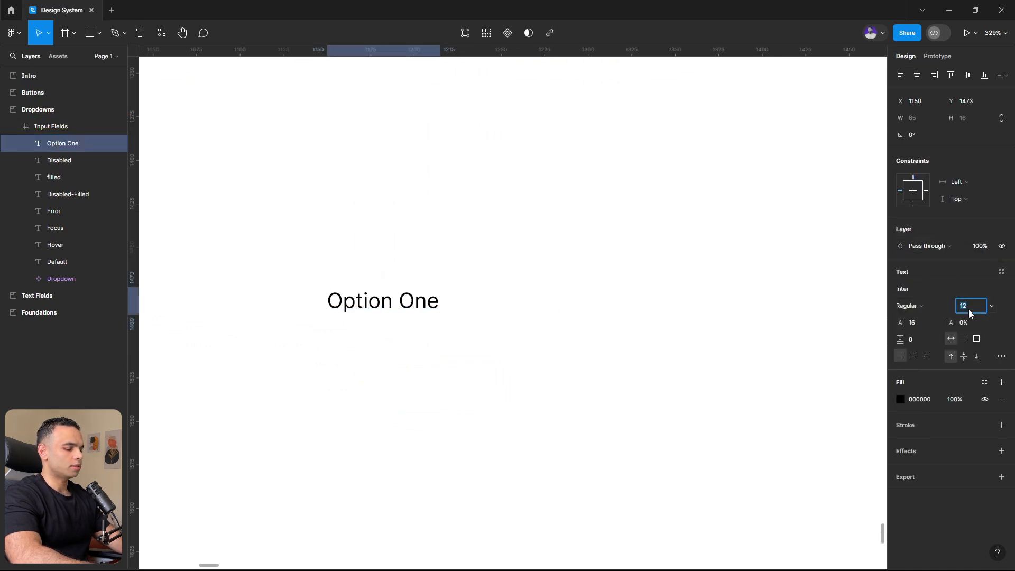
type("16")
key("Return")
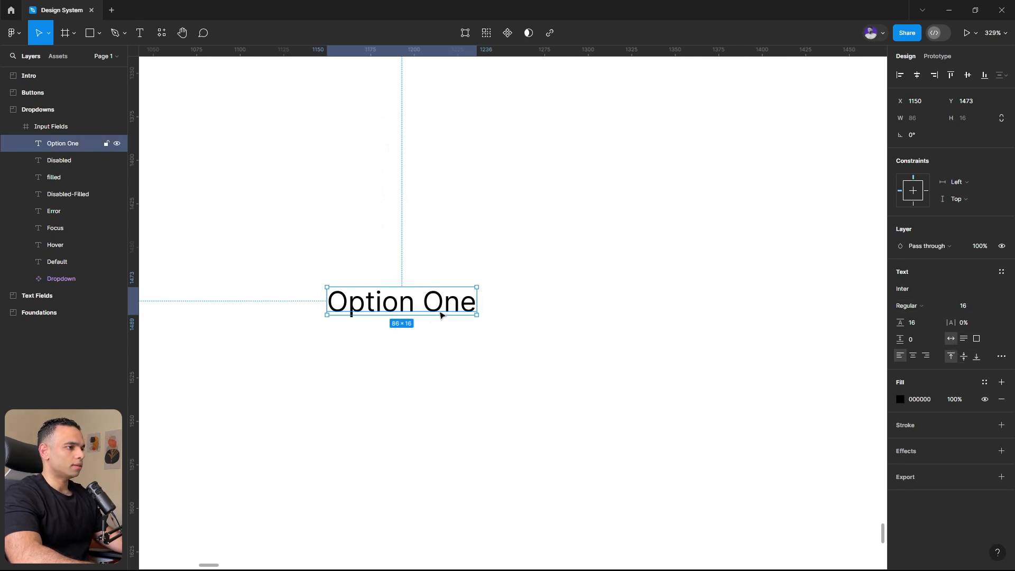
- Wrap the Option One text in an auto layout frame and set the frame's height to 52
key("shift+a")
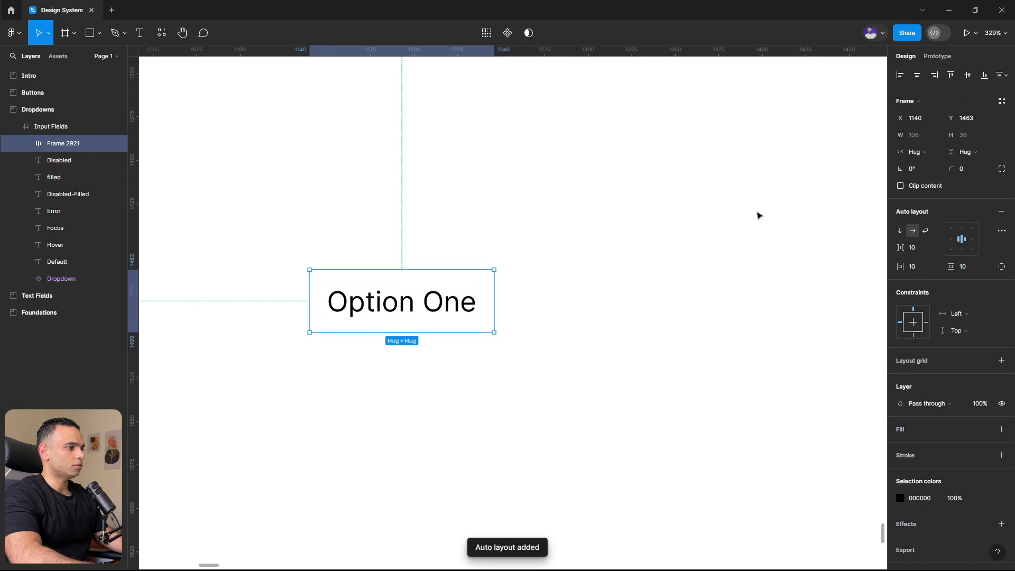
left_click(969, 134)
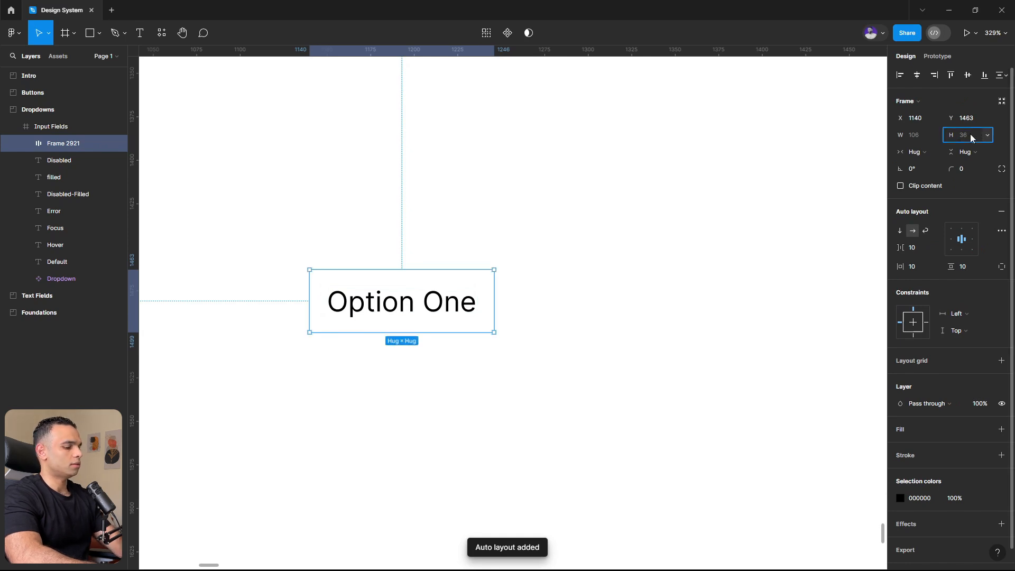
type("4")
key("BackSpace")
type("52")
key("Return")
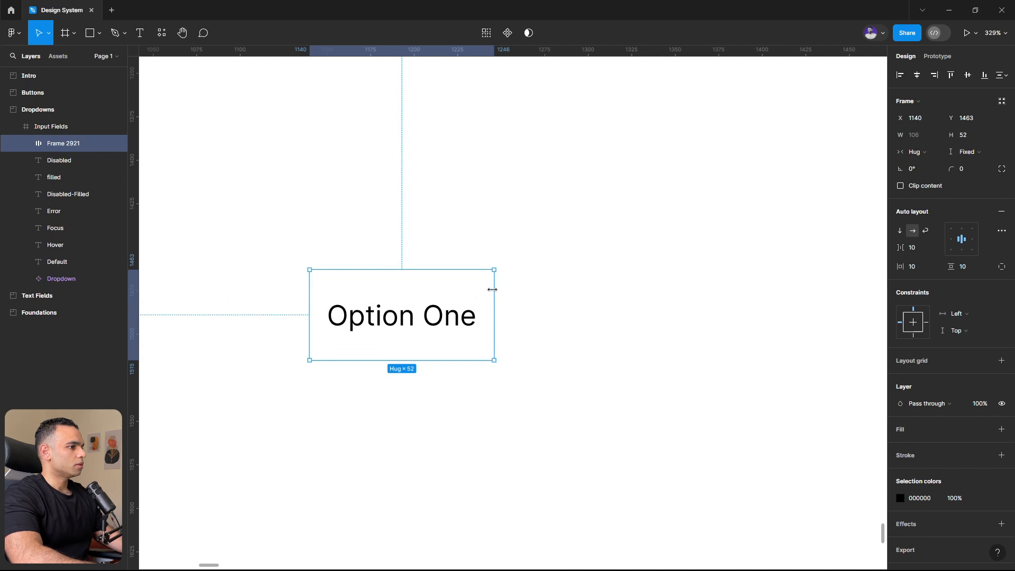
- Widen the Option One frame to about 225, align its content left and vertically centred, and set the horizontal padding to 12
left_click_drag(494, 288, 700, 303)
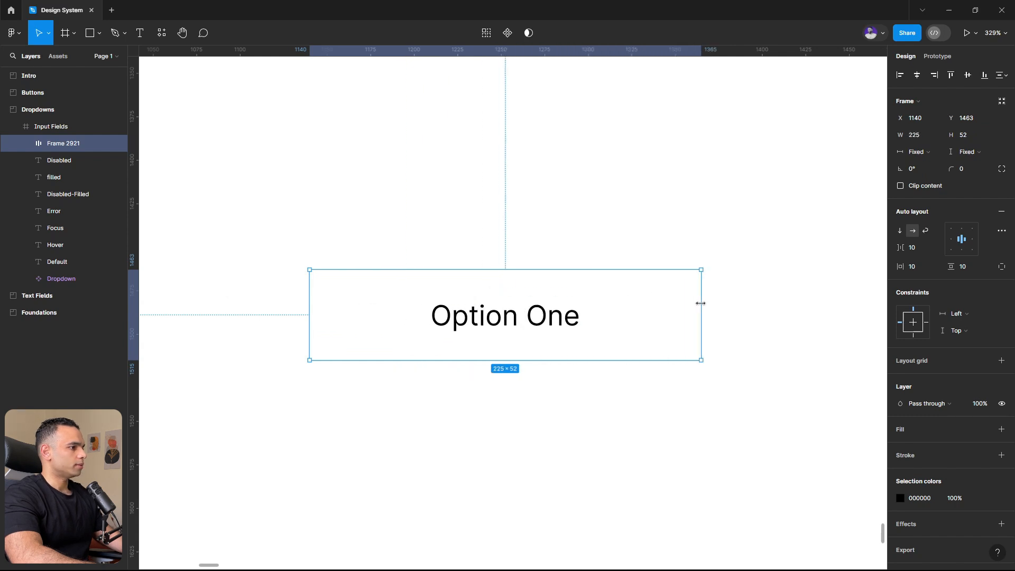
left_click(951, 241)
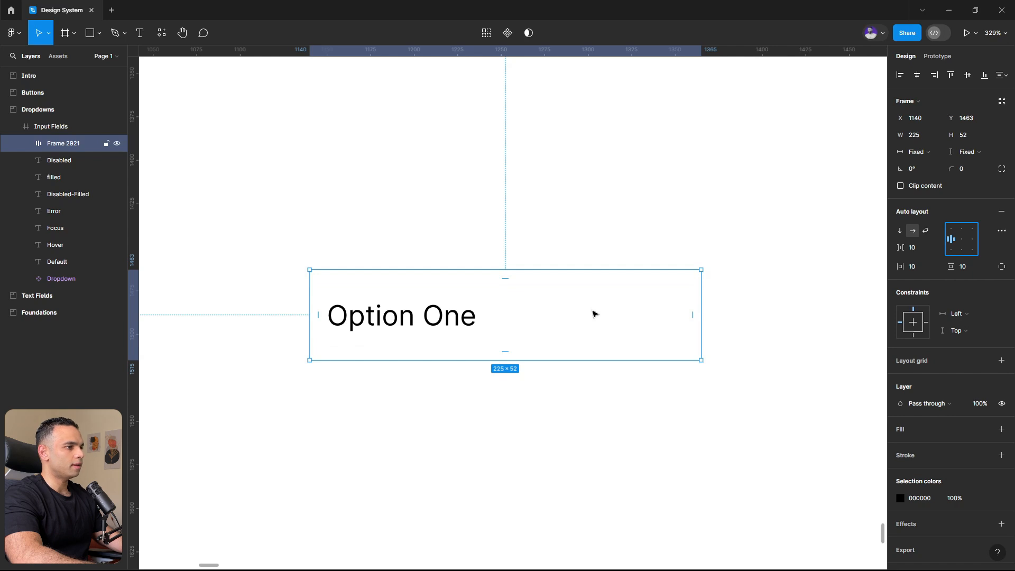
left_click(923, 266)
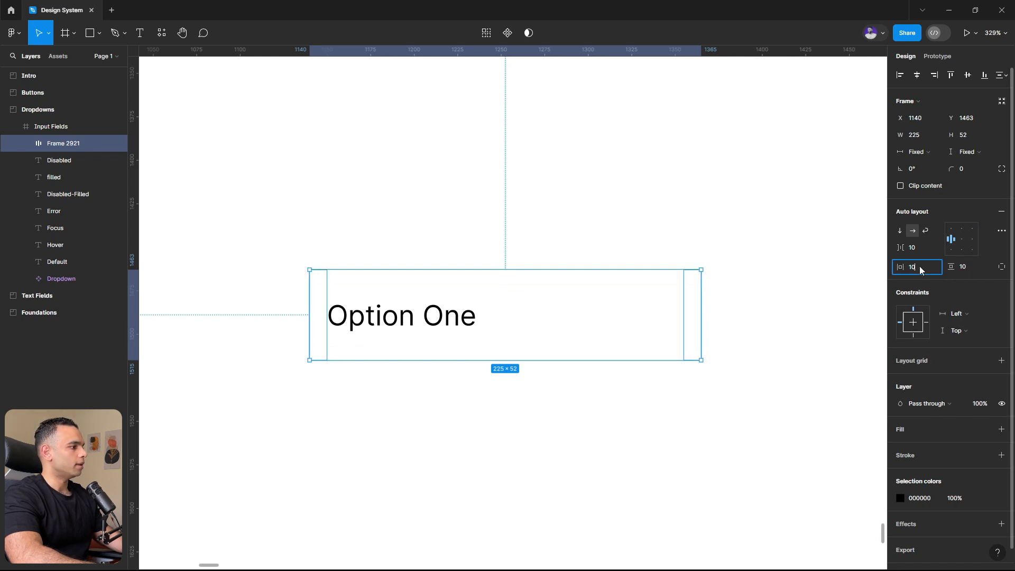
type("12")
left_click(791, 310)
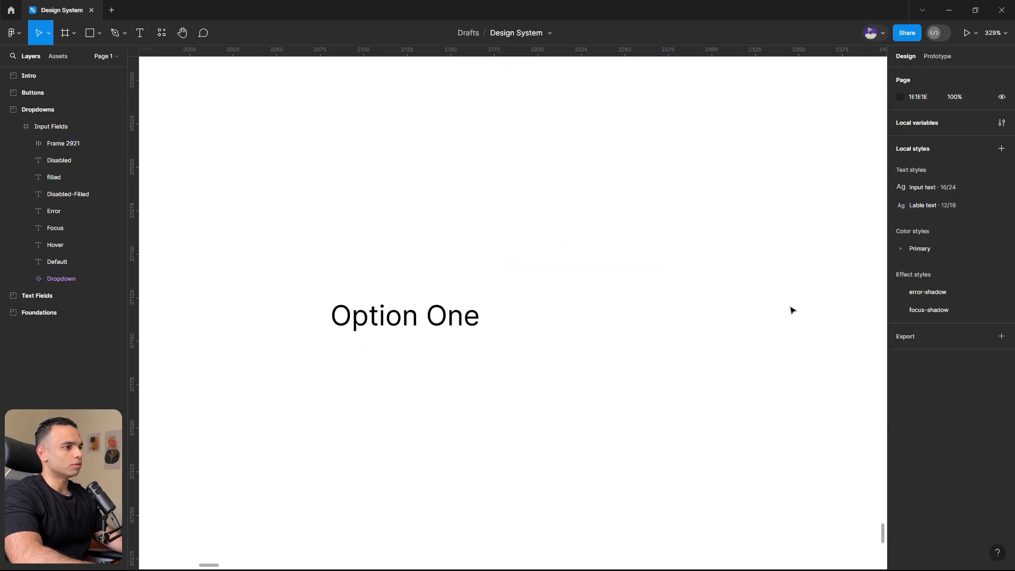
- Duplicate the Option One row four times straight downward with 4 px gaps, making a column of five rows
left_click(480, 346)
scroll(557, 303, "down", 5)
left_click_drag(557, 306, 560, 338)
key("Up")
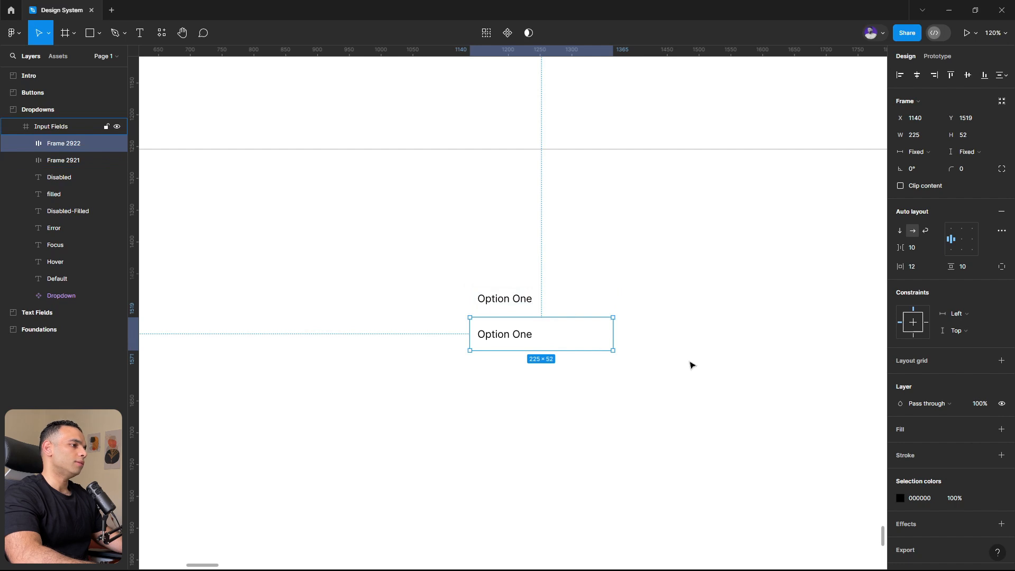
key("ctrl+d")
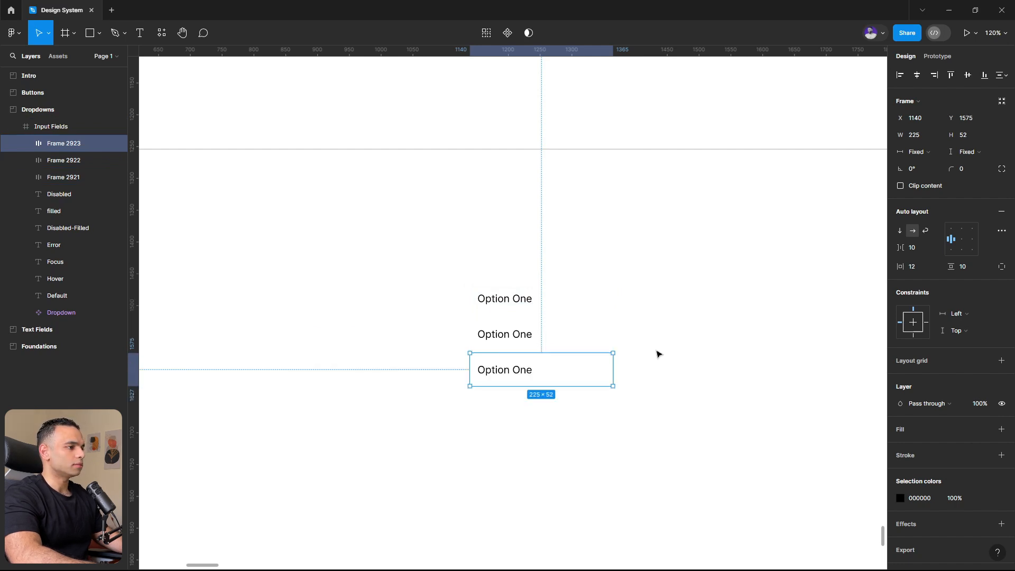
key("ctrl+d")
key("ctrl+d")
- Change the text of the four duplicated rows to Option Two, Option Three, Option Four and Option Five
double_click(518, 343)
double_click(519, 334)
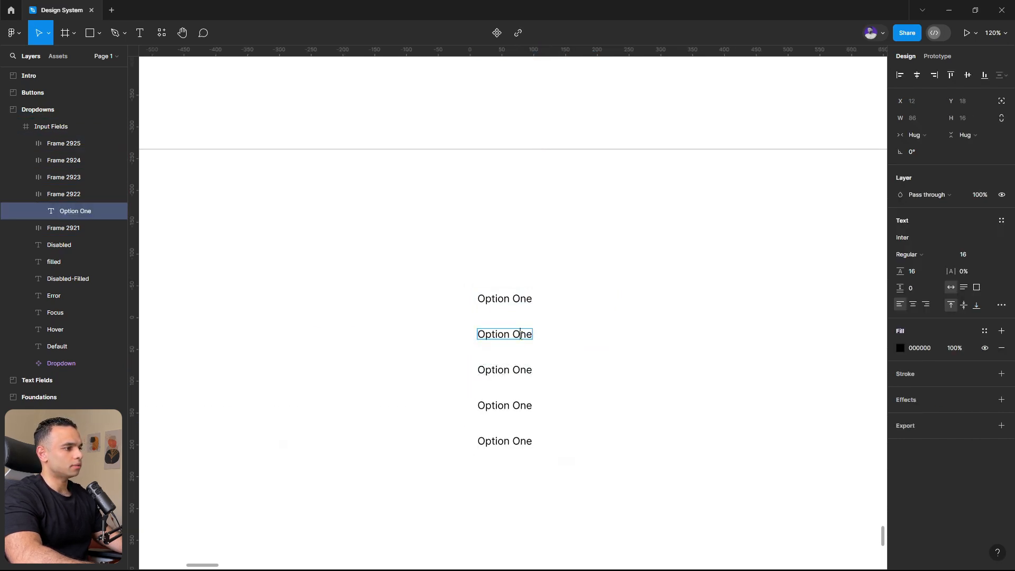
type("Two")
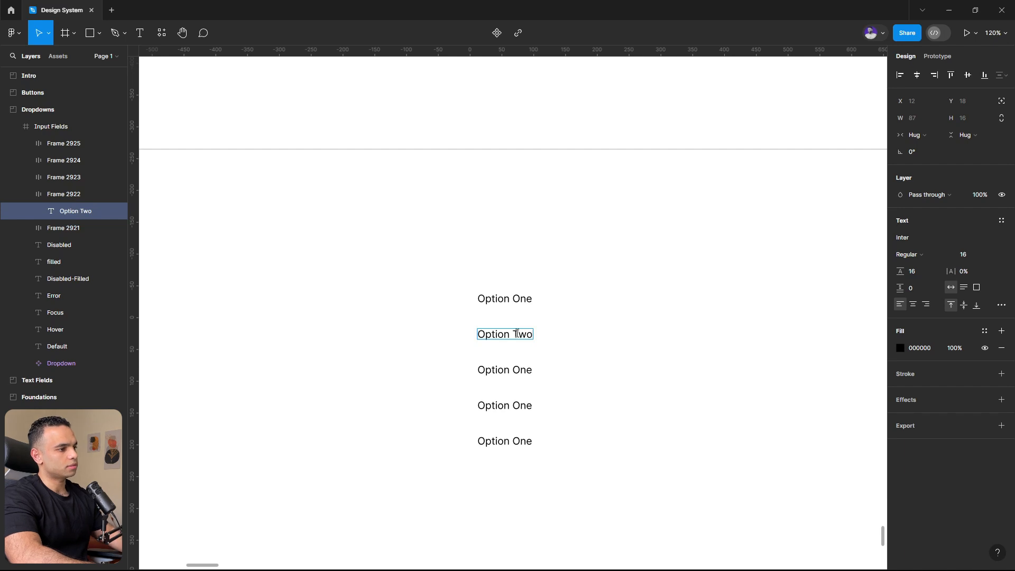
double_click(520, 366)
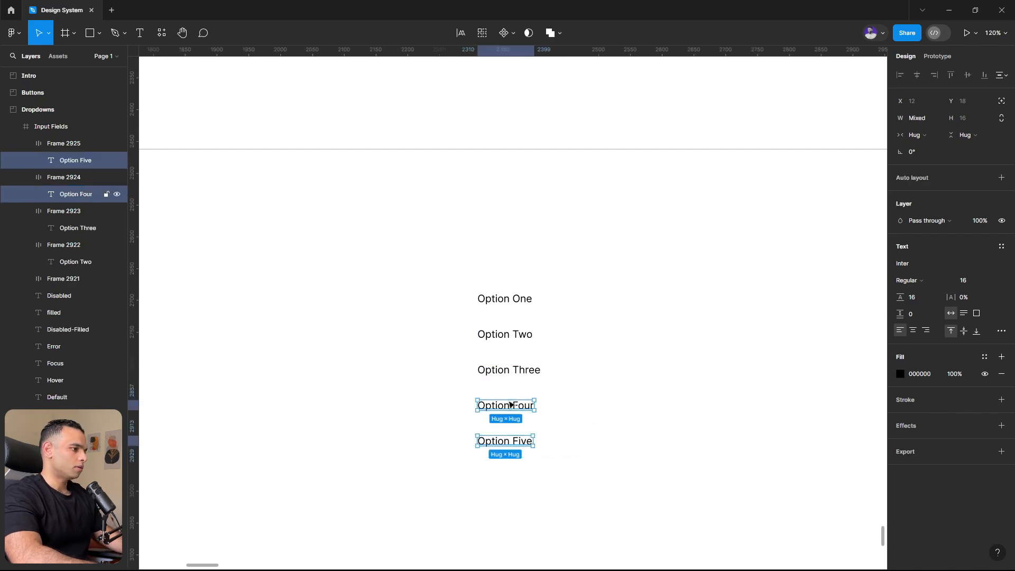
- Apply the Text/text-primary colour as the fill of all five option texts
left_click(506, 370, "shift")
left_click(520, 336, "shift")
left_click(523, 299, "shift")
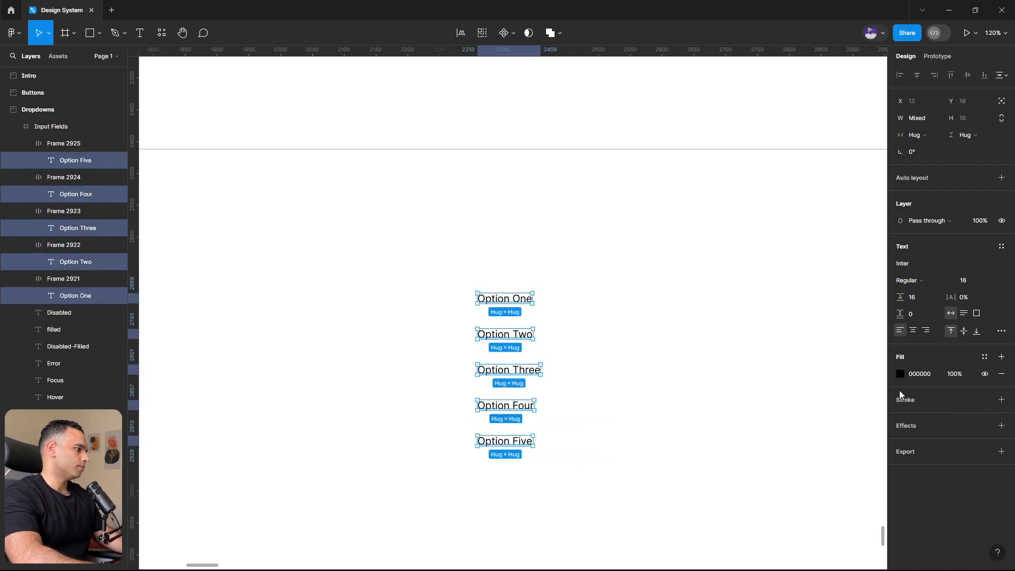
left_click(984, 357)
left_click(775, 452)
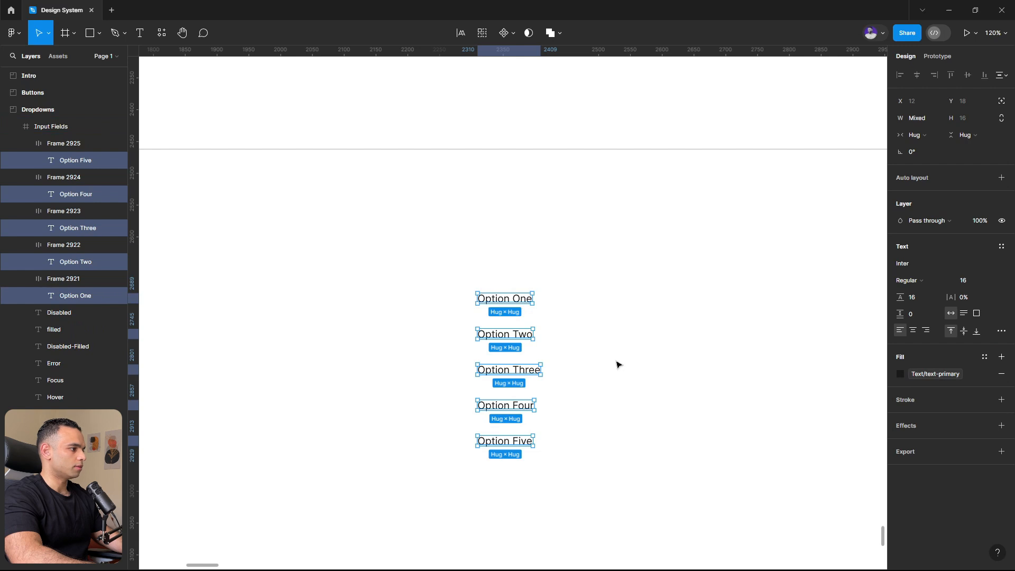
left_click(618, 364)
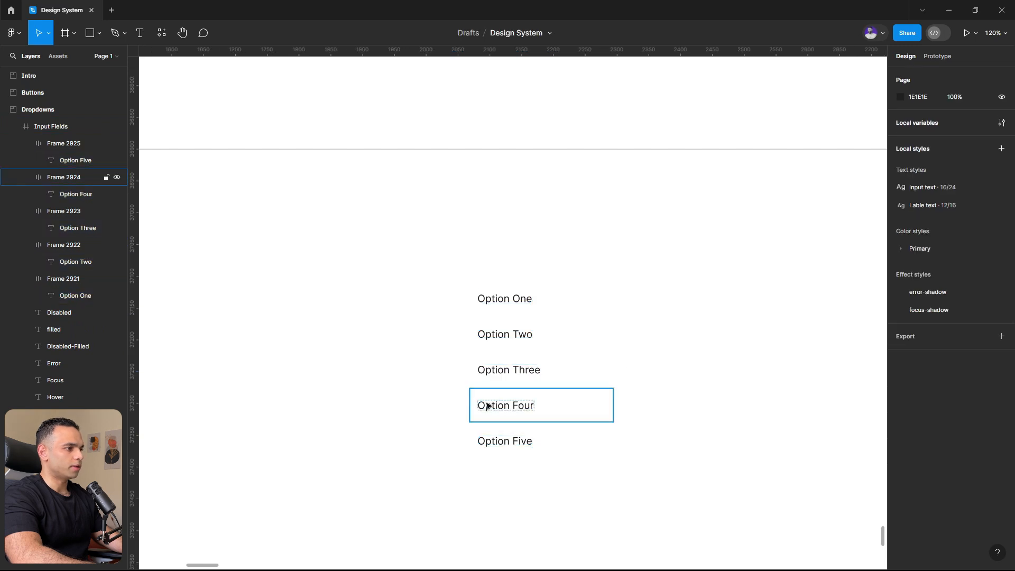
- Combine the five option row frames into one vertical auto layout frame
left_click(523, 311)
left_click(508, 339, "shift")
left_click(505, 372, "shift")
left_click(495, 408, "shift")
left_click(503, 439, "shift")
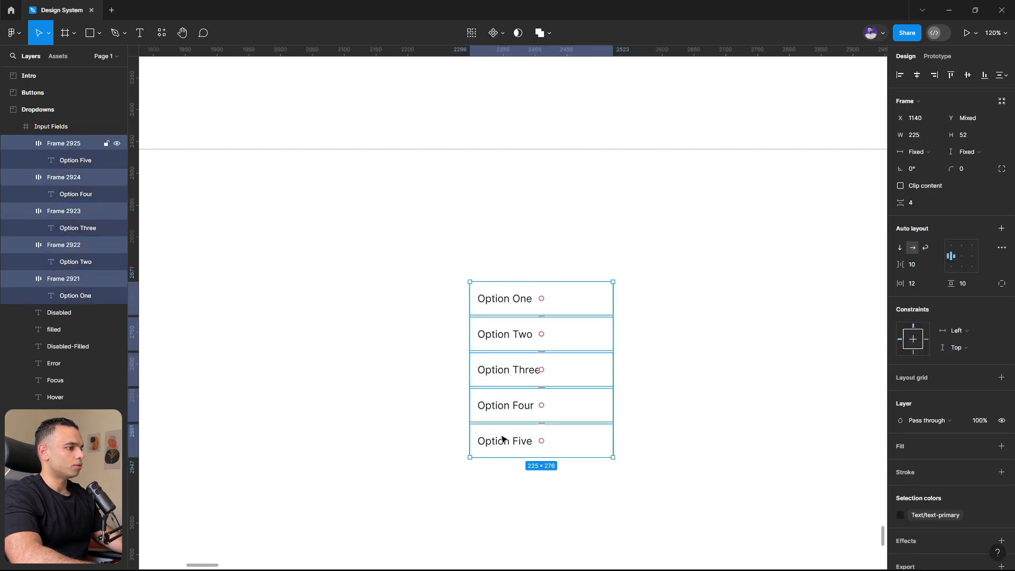
key("shift+a")
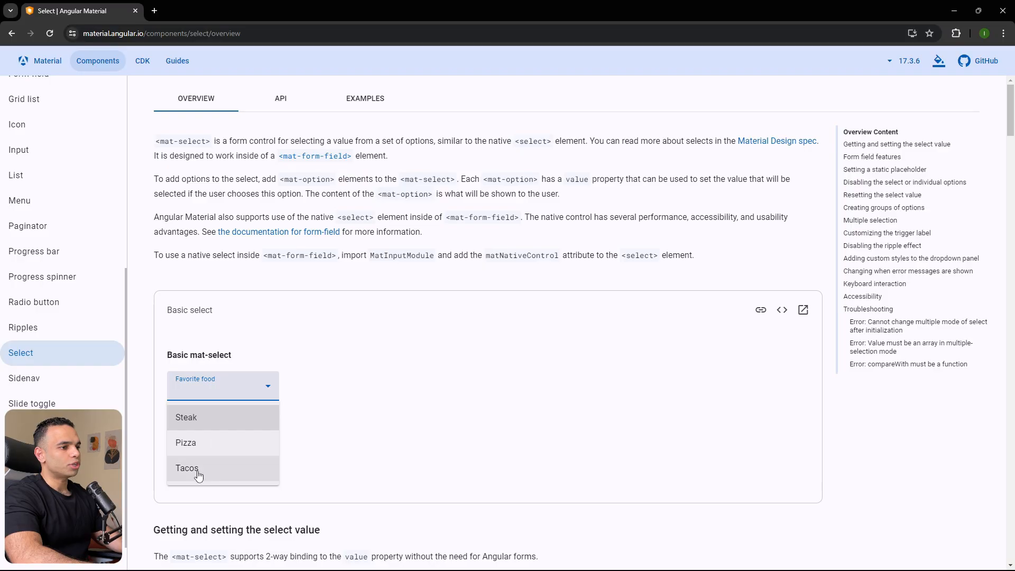
- Switch to the Angular Material Select page and examine the open and closed states of the basic mat-select example
left_click(317, 354)
left_click(249, 390)
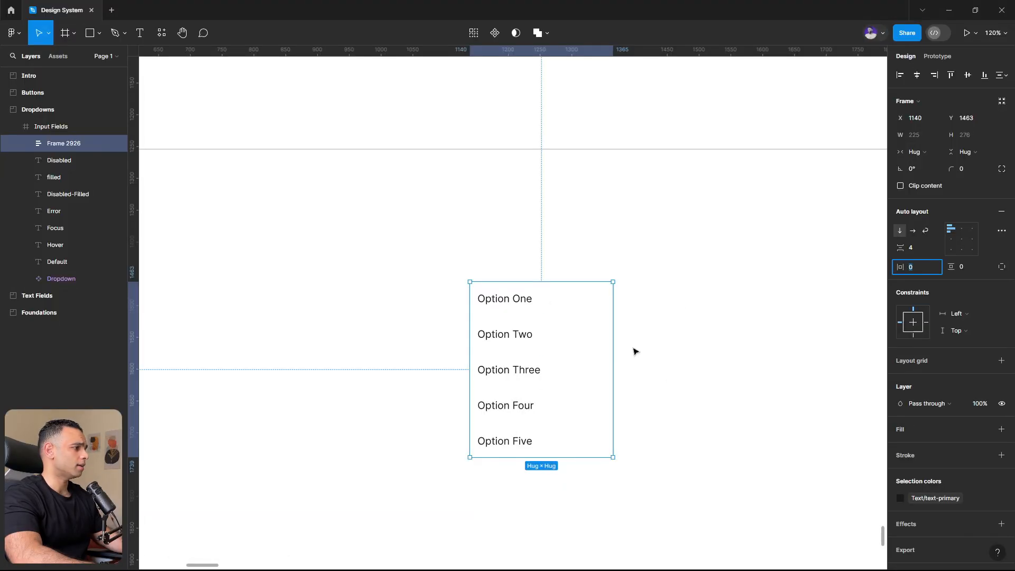
- Back in the Figma design file, set the options list frame's horizontal and vertical padding to 4
type("4")
key("Return")
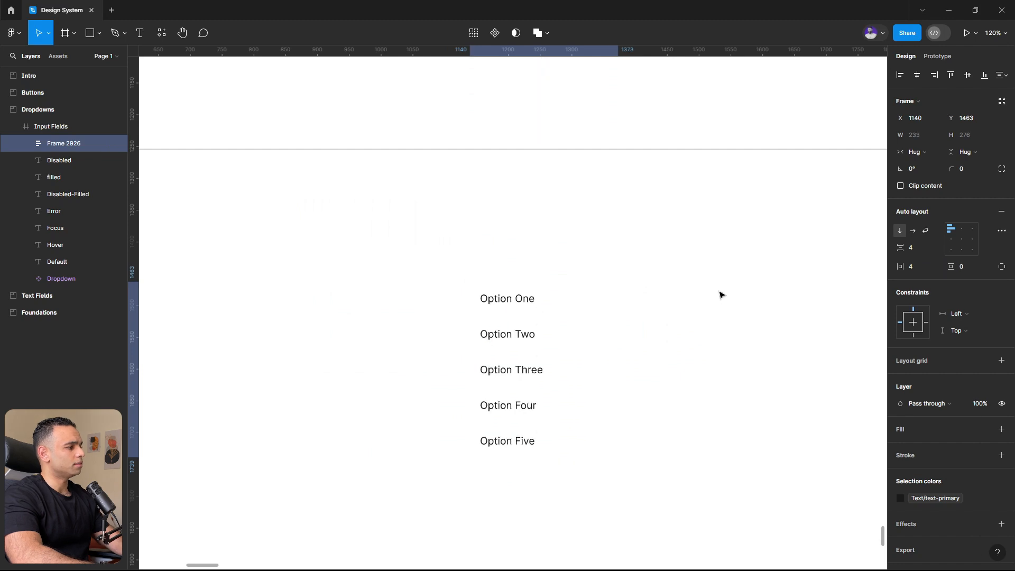
double_click(576, 305)
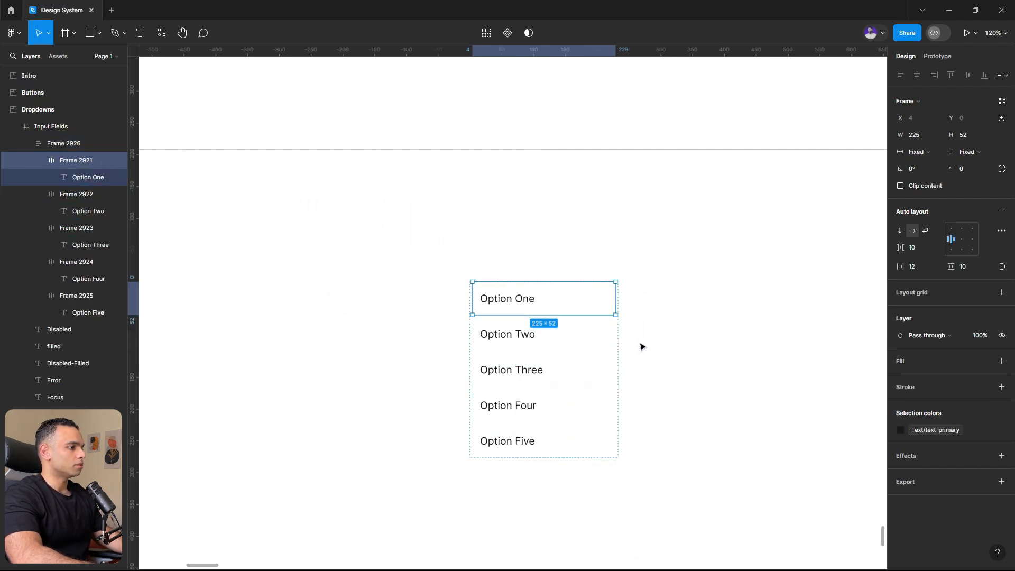
key("Escape")
type("4")
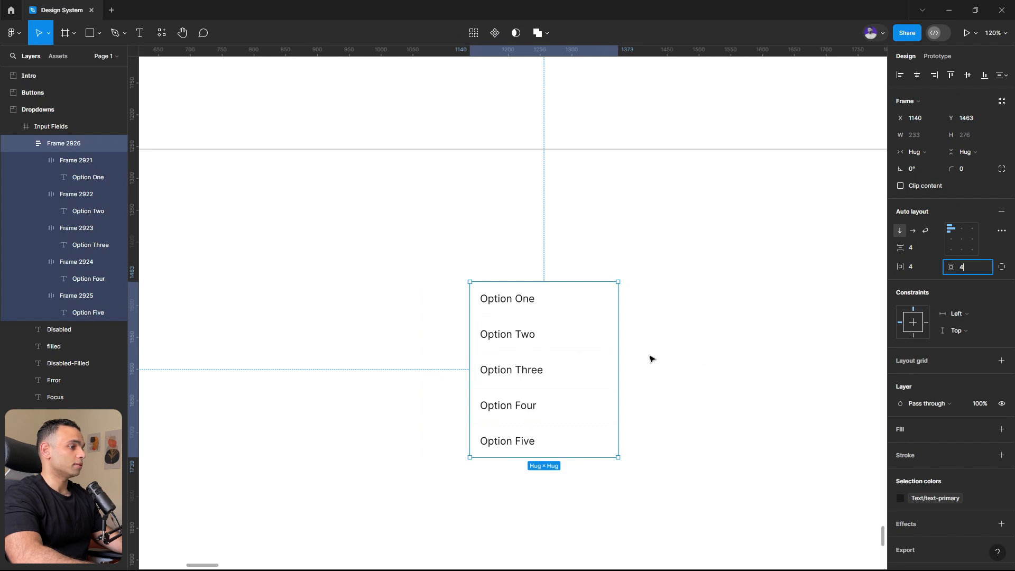
left_click(652, 356)
- Give the Option One row a light grey E2E2E2 fill
left_click(550, 320)
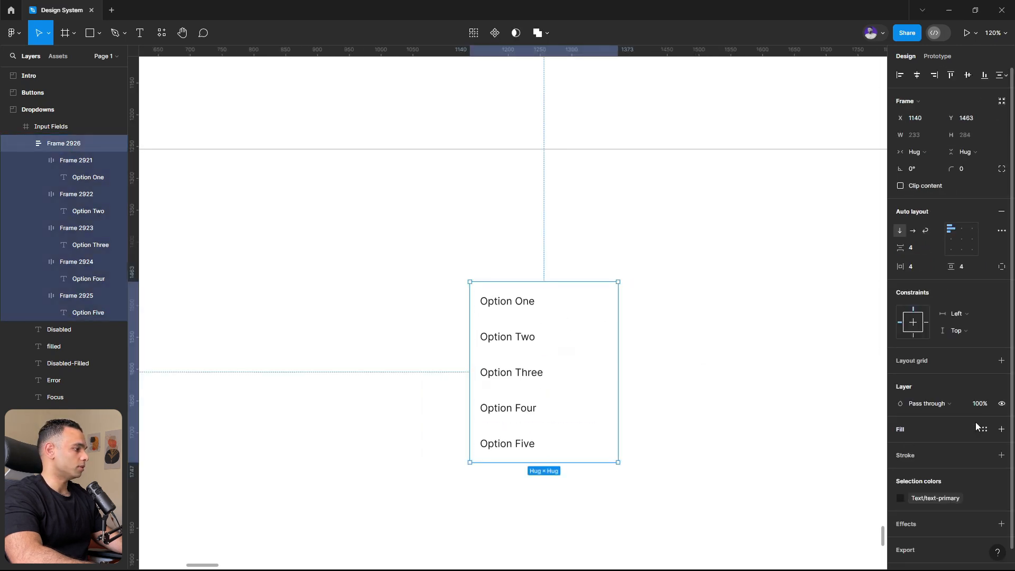
left_click(547, 312)
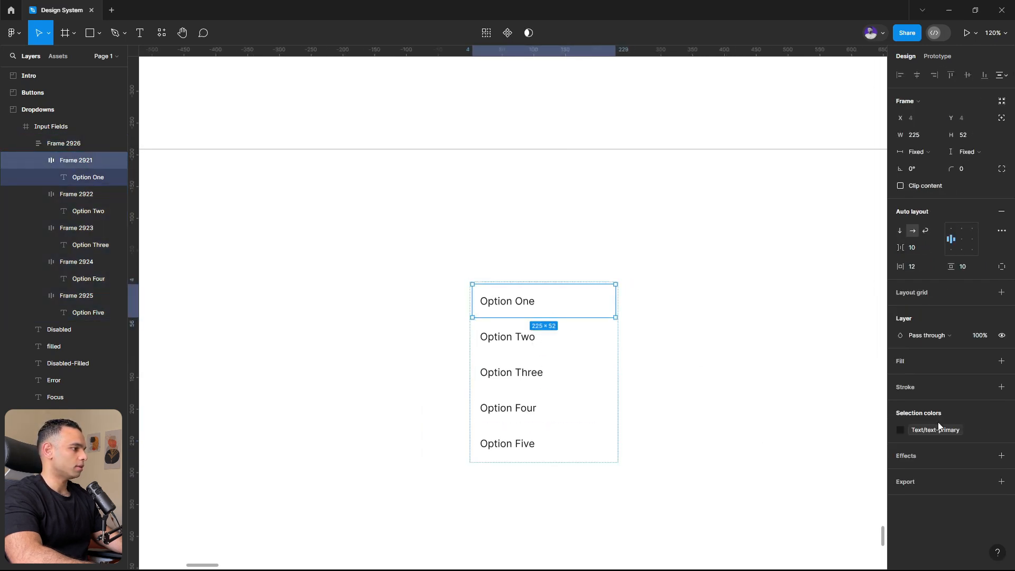
left_click(918, 373)
left_click(900, 378)
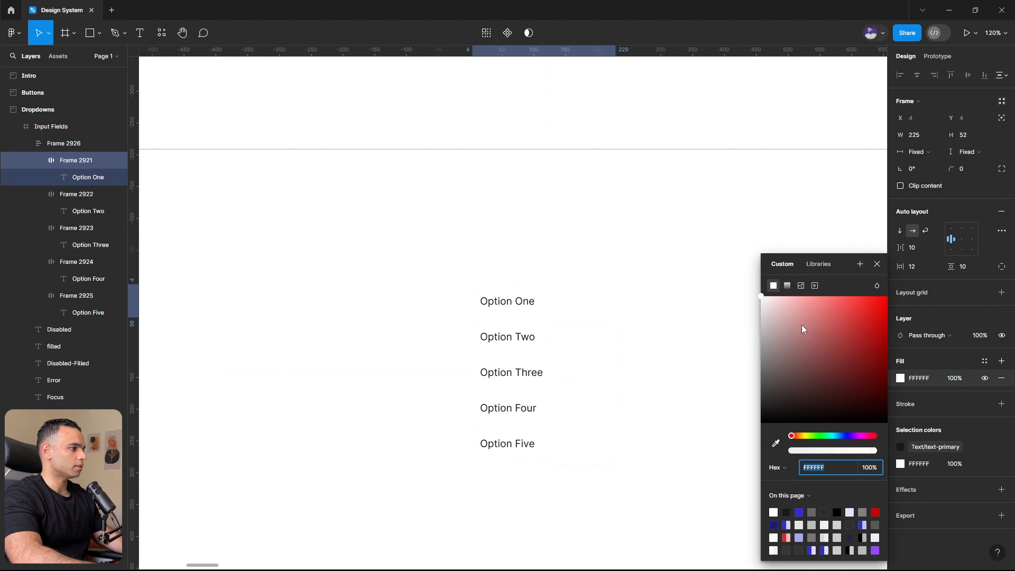
left_click(761, 297)
left_click_drag(760, 307, 760, 313)
left_click(613, 372)
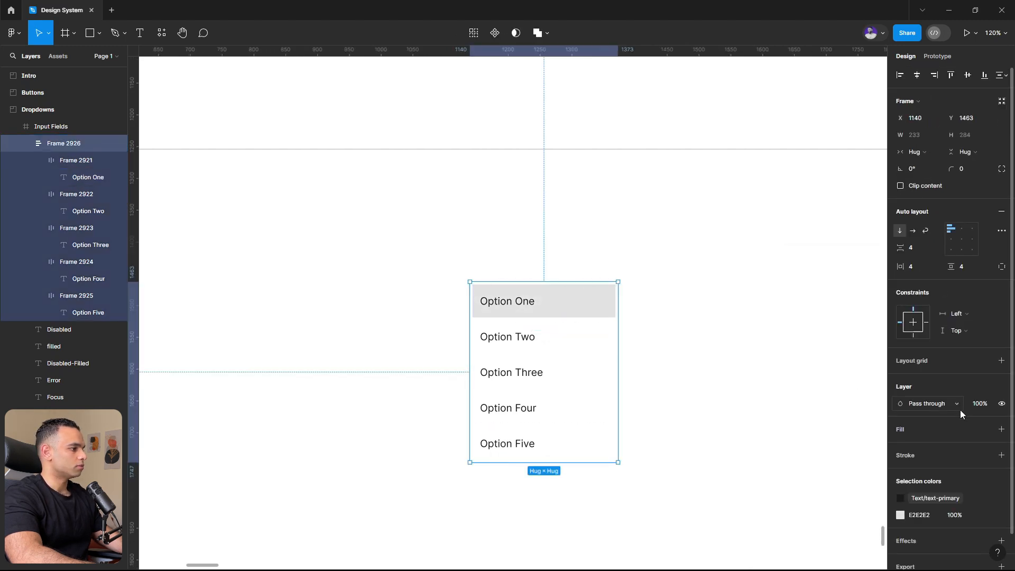
- Give the options list frame a Neutral/300 stroke and a corner radius of 8
left_click(1001, 455)
left_click(984, 457)
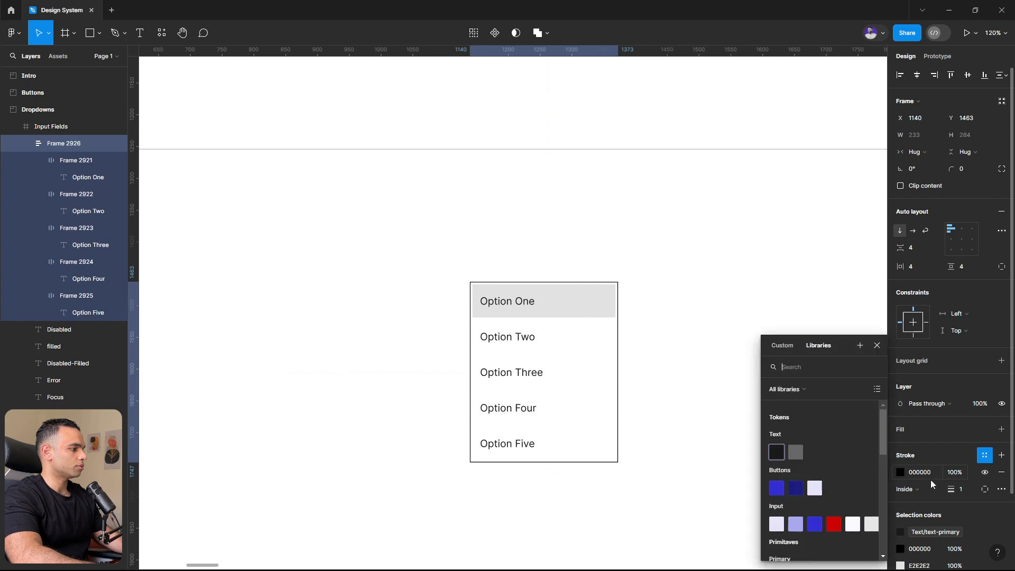
left_click(814, 456)
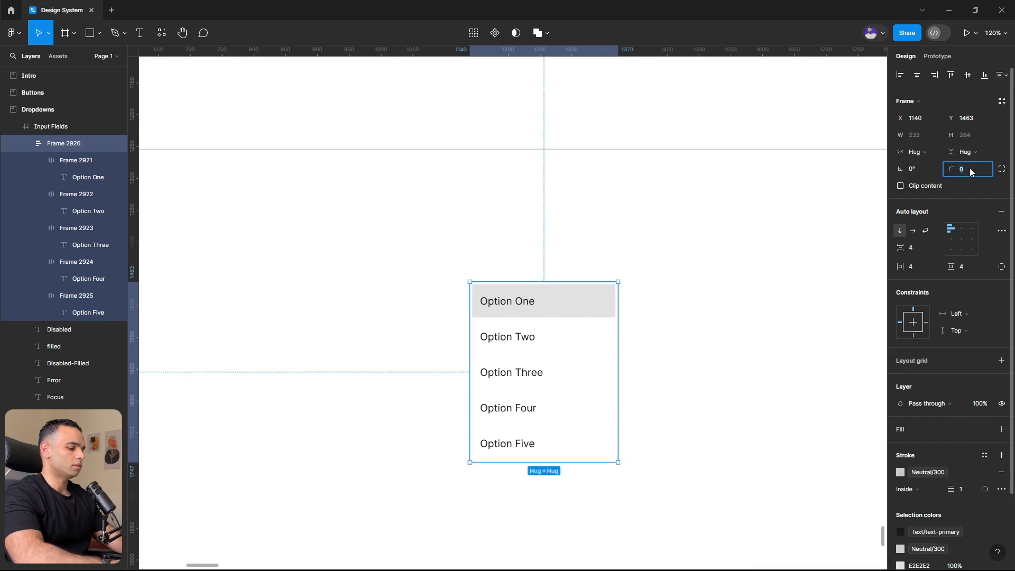
left_click(755, 298)
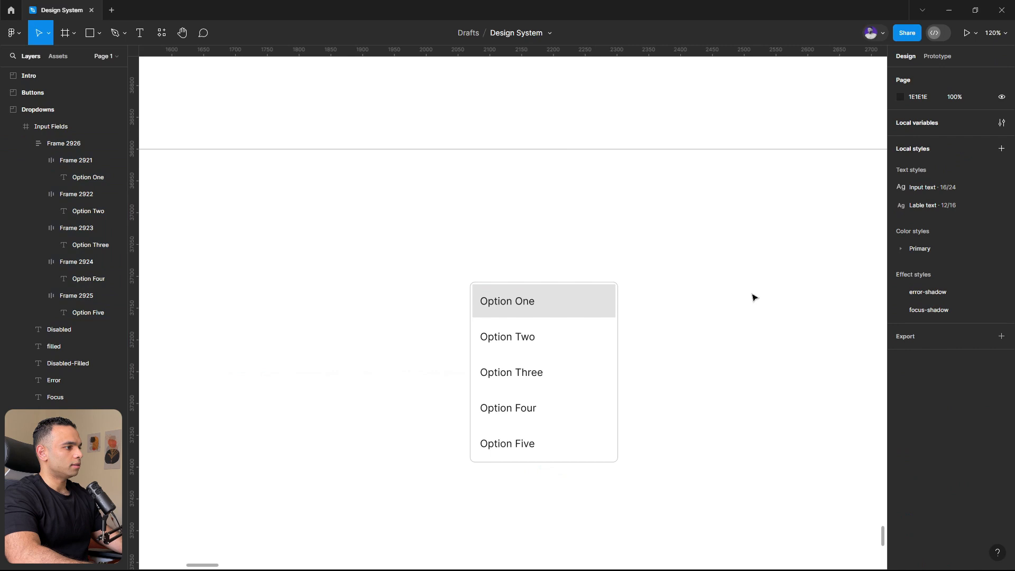
double_click(575, 305)
left_click(671, 308)
left_click(606, 286)
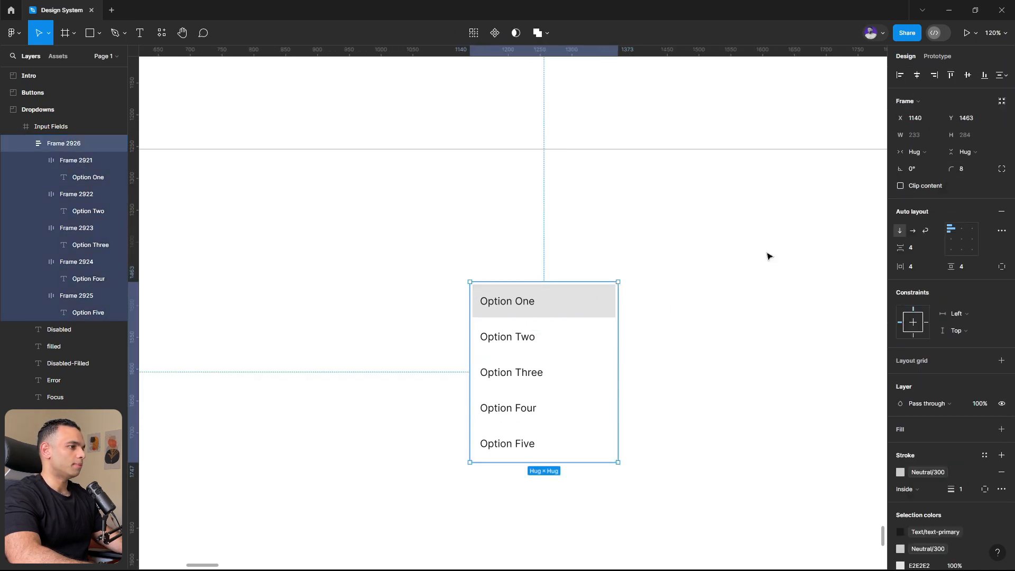
left_click(668, 288)
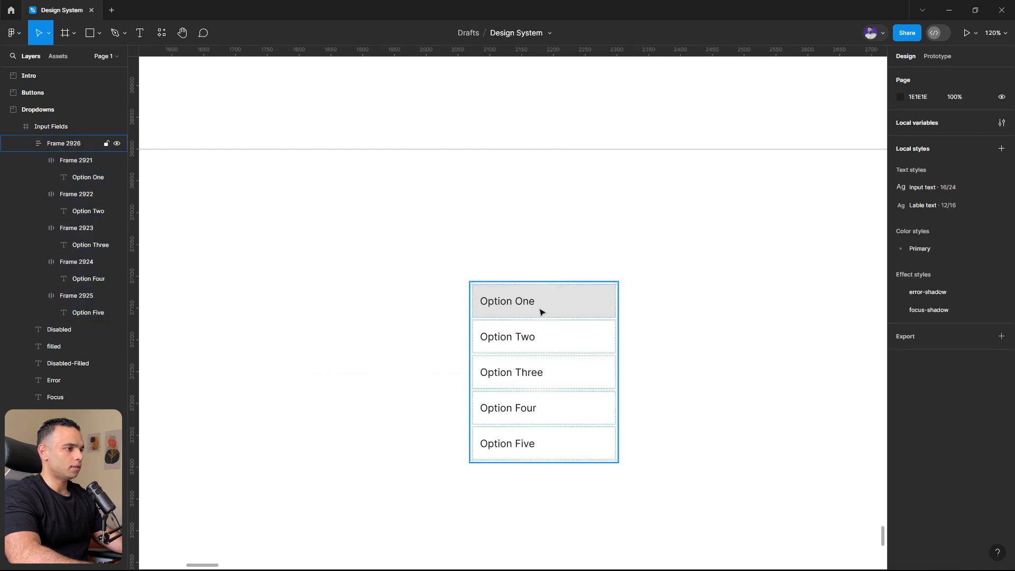
- Set the corner radius of all five option rows to 4
double_click(539, 312)
left_click(522, 343, "shift")
left_click(516, 372, "shift")
left_click(498, 407, "shift")
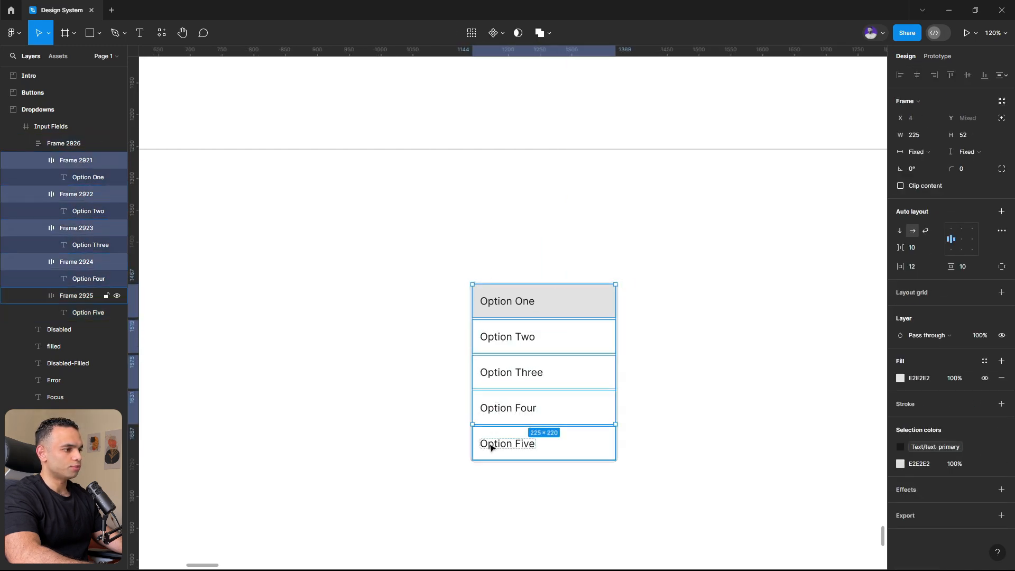
left_click(493, 444, "shift")
left_click(971, 168)
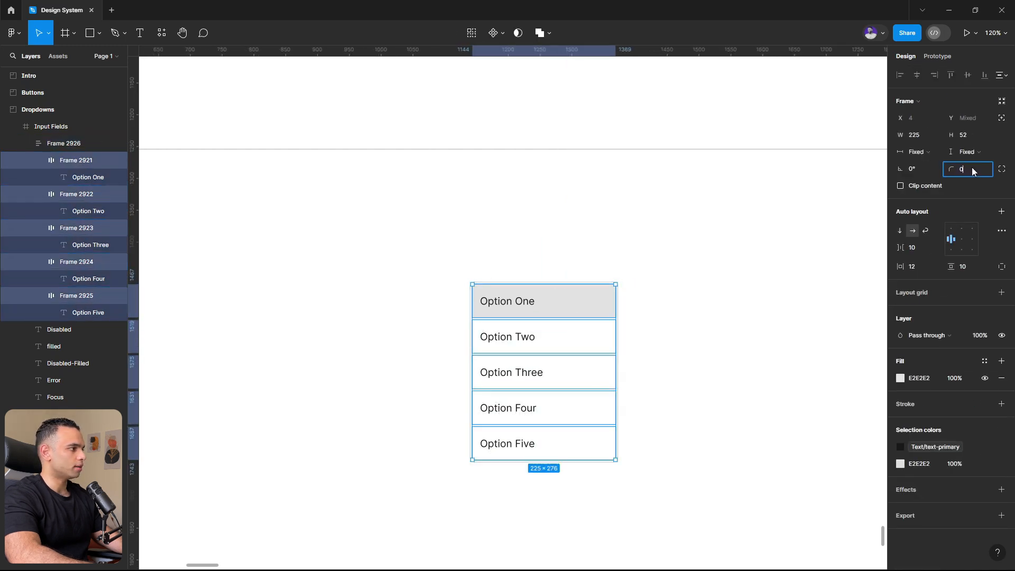
type("4")
left_click(703, 351)
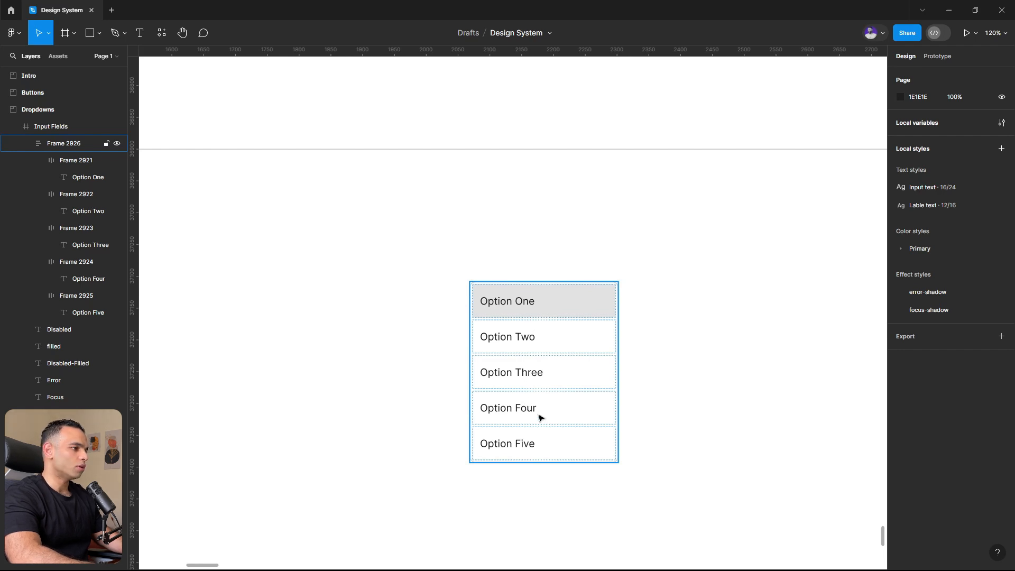
- Check the width of the duplicated focus dropdown and set the options list frame's width to 320 to match
scroll(540, 358, "down", 5)
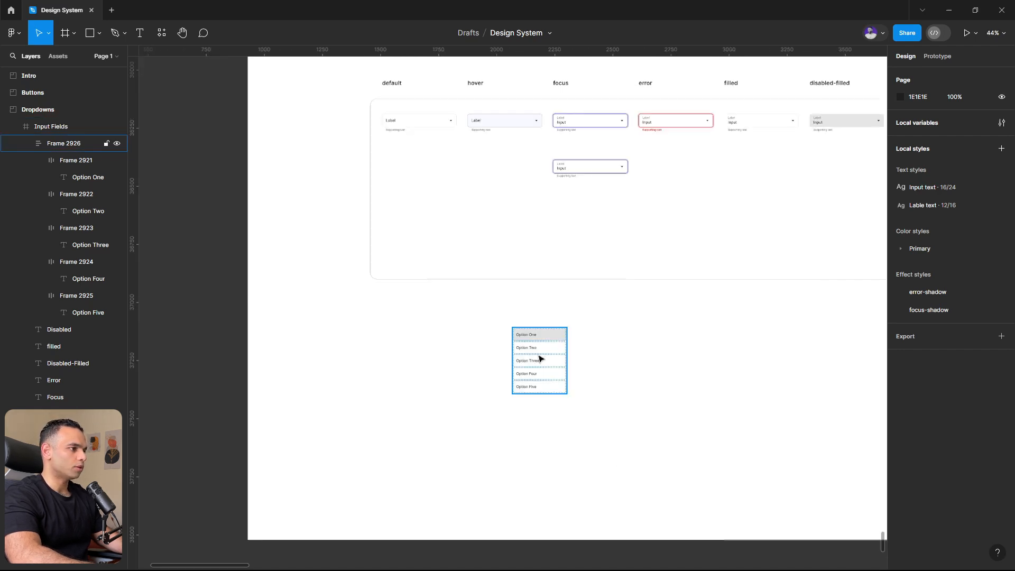
scroll(560, 312, "up", 2)
left_click(583, 239)
left_click(584, 239)
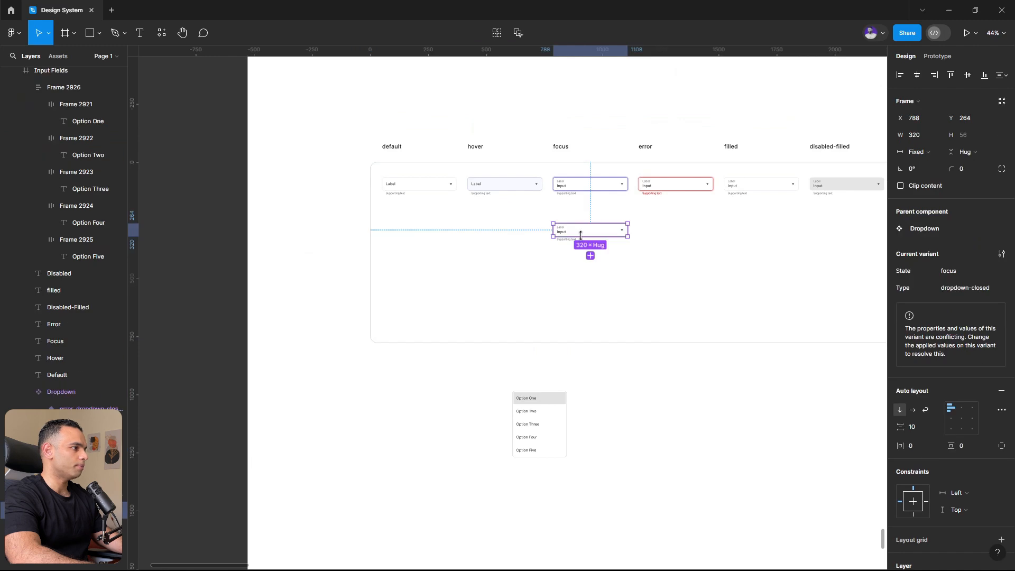
left_click(559, 438)
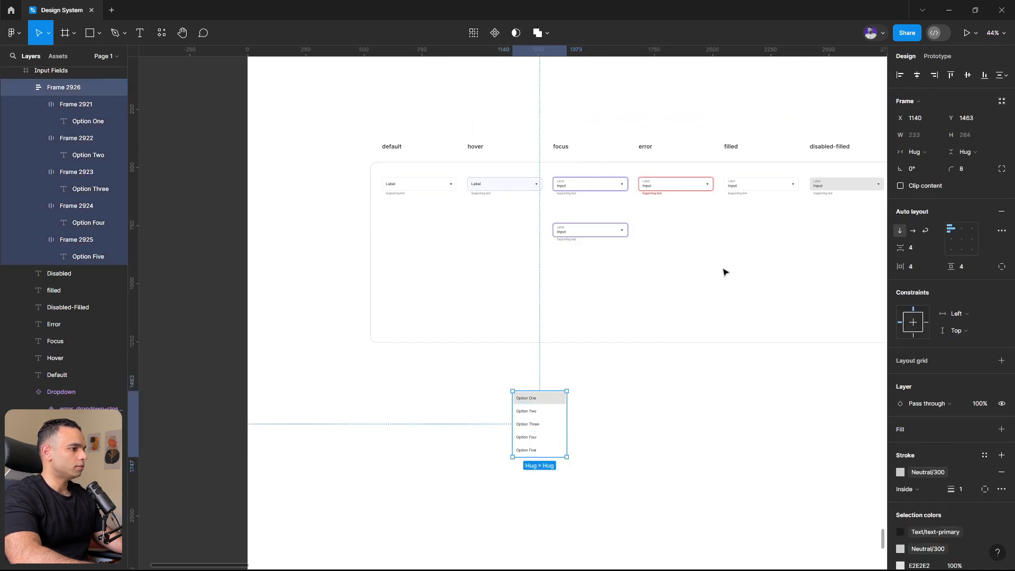
left_click(916, 135)
type("320")
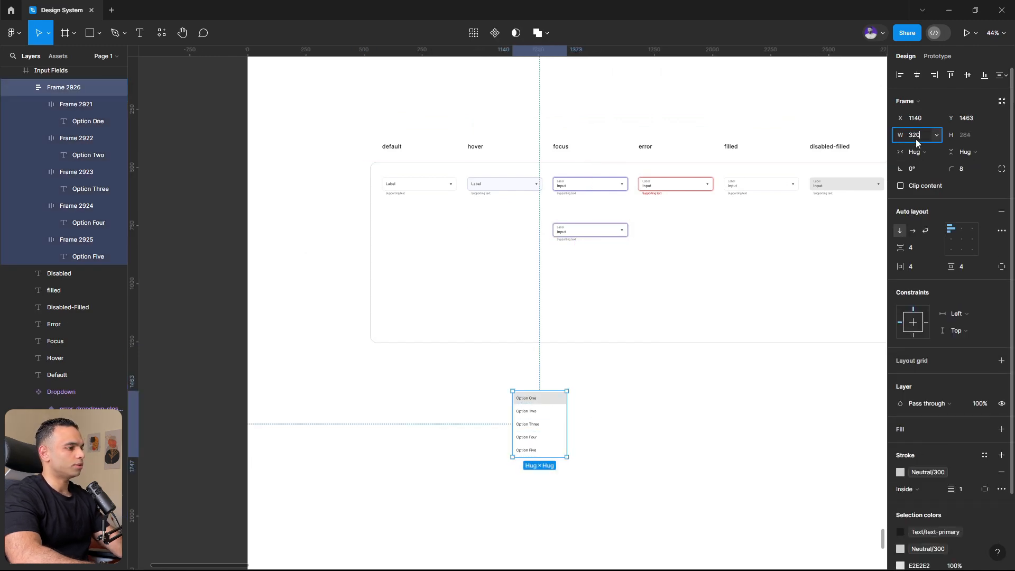
key("Return")
- Set the horizontal resizing of all five option rows to Fill container
scroll(574, 469, "up", 3)
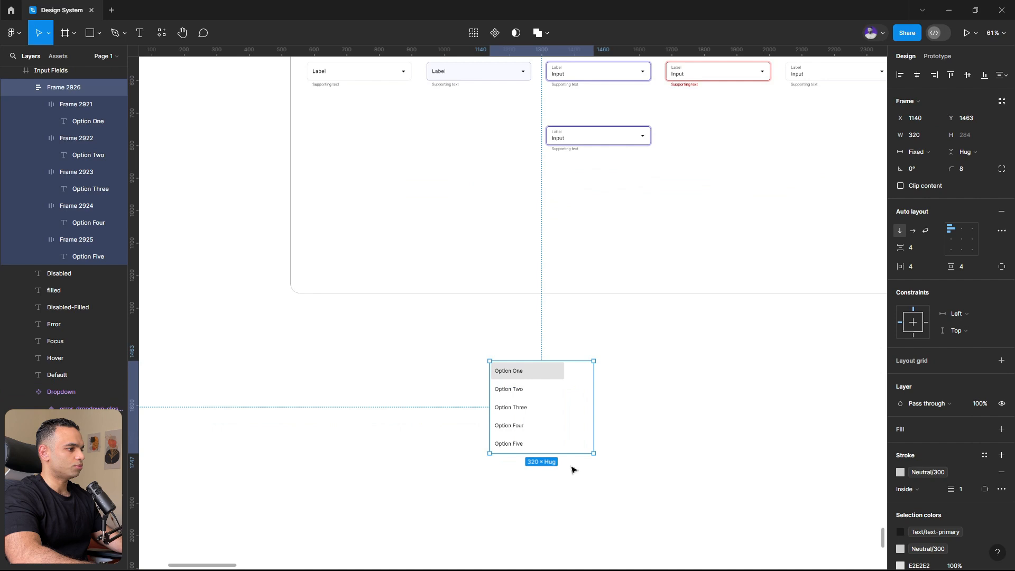
left_click(506, 444)
left_click(514, 426, "shift")
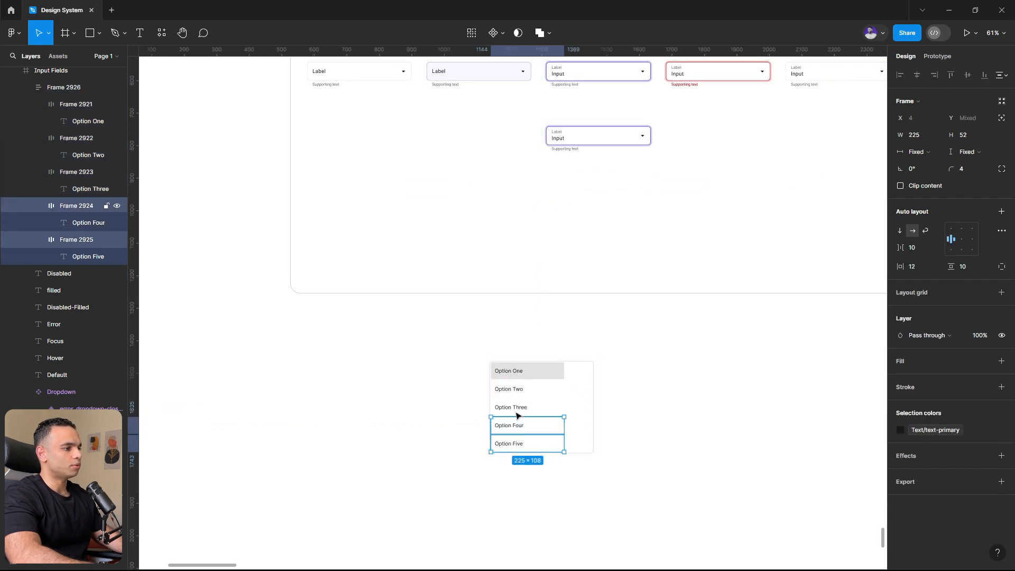
left_click(515, 408, "shift")
left_click(517, 389, "shift")
left_click(522, 372, "shift")
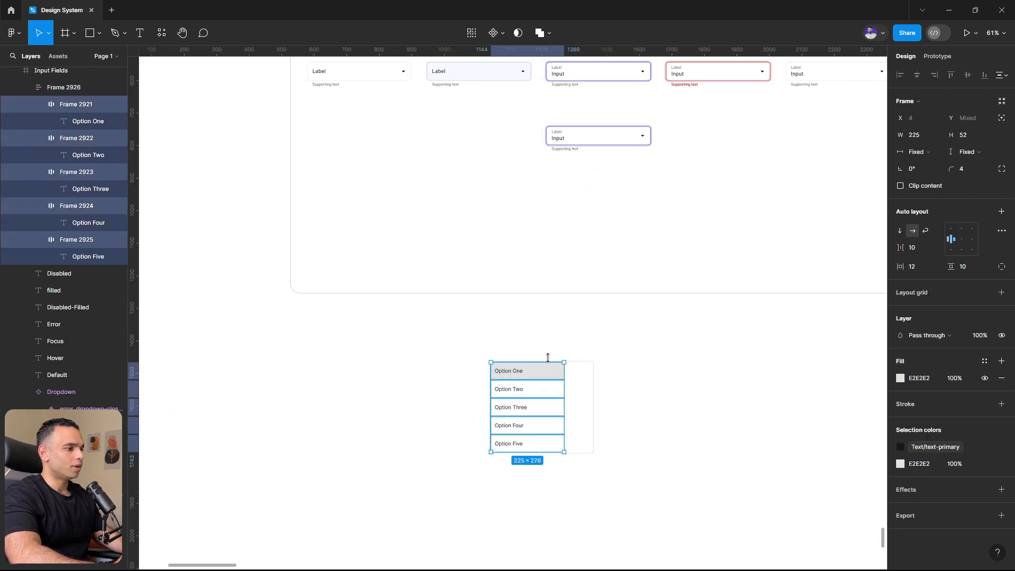
left_click(918, 153)
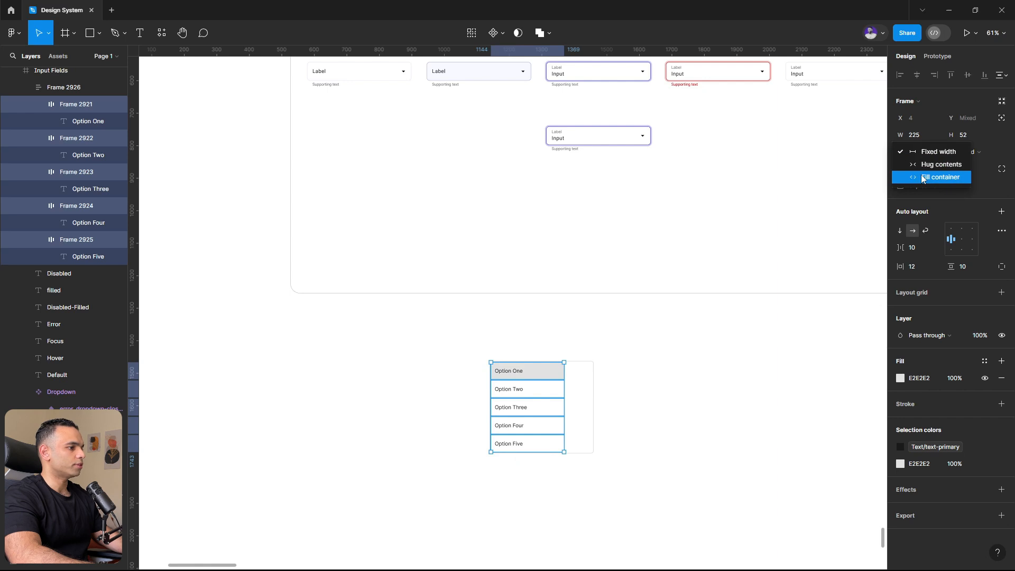
left_click(940, 178)
left_click(632, 407)
- Test the rows' resizing by narrowing the options list frame to about 254 wide, and undo the change
left_click(562, 434)
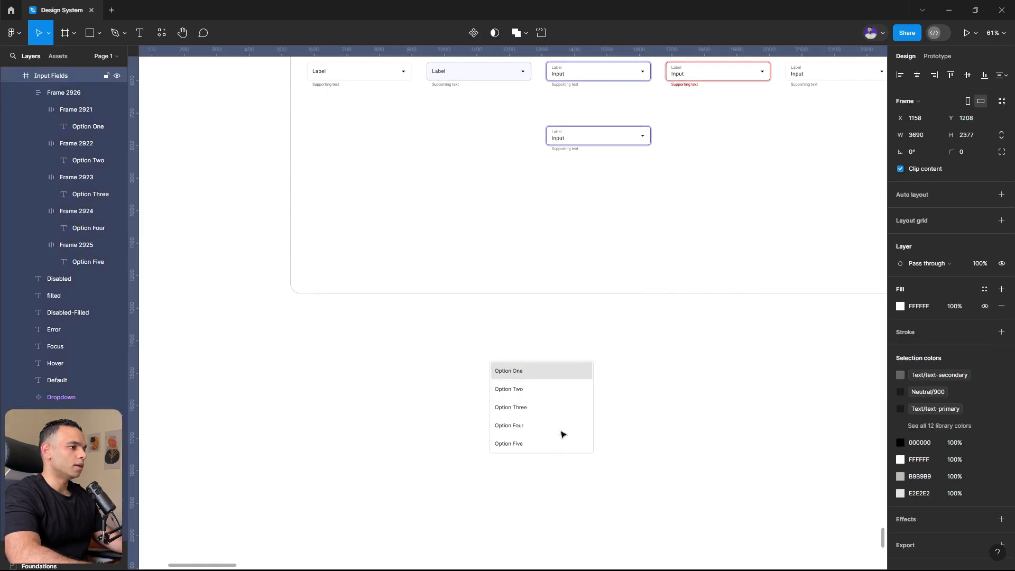
scroll(562, 434, "up", 3)
left_click_drag(605, 376, 577, 410)
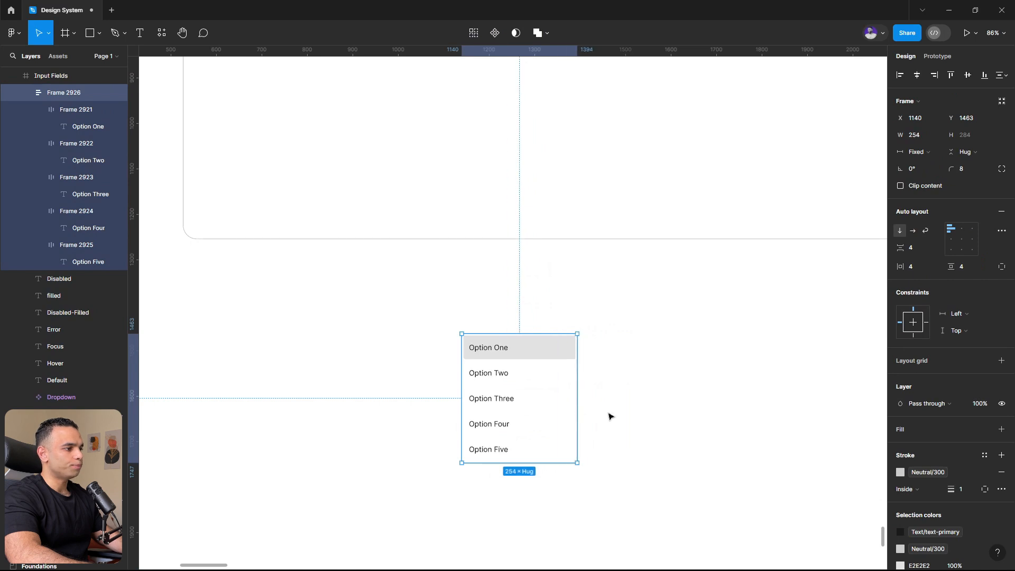
key("ctrl+z")
left_click(648, 413)
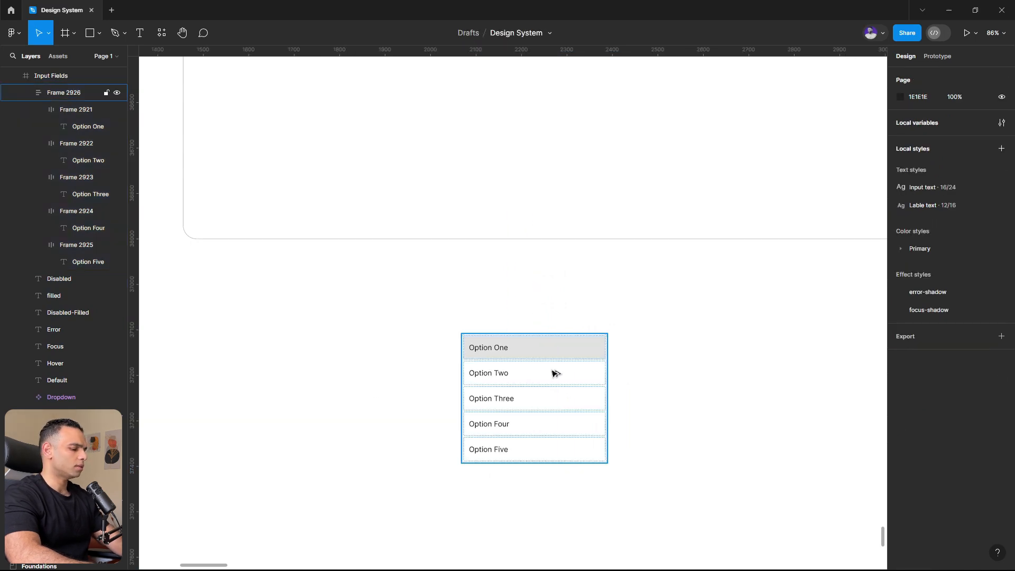
- Collapse all layers and remove the E2E2E2 fill from the Option One row
key("alt+l")
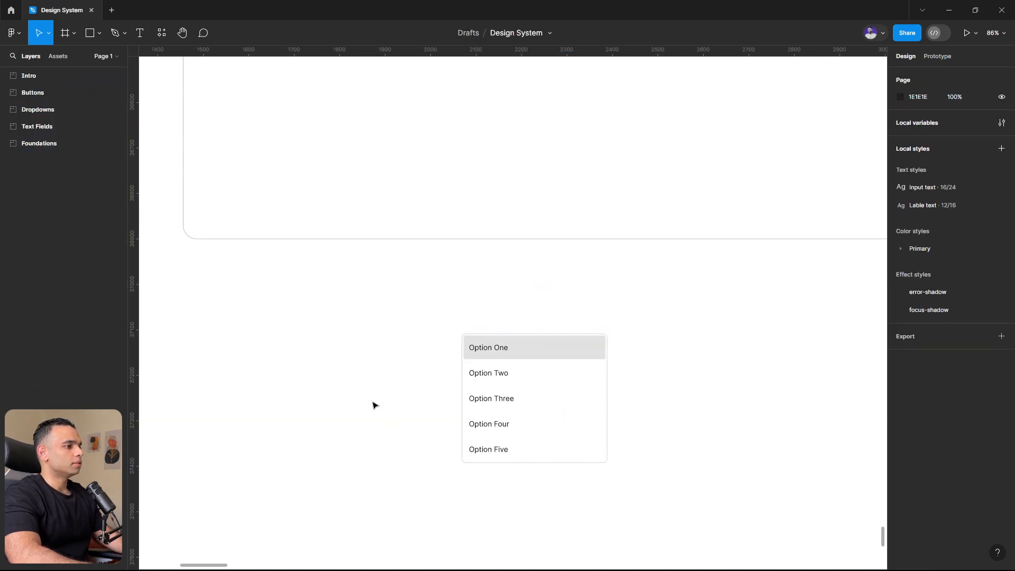
left_click(510, 346)
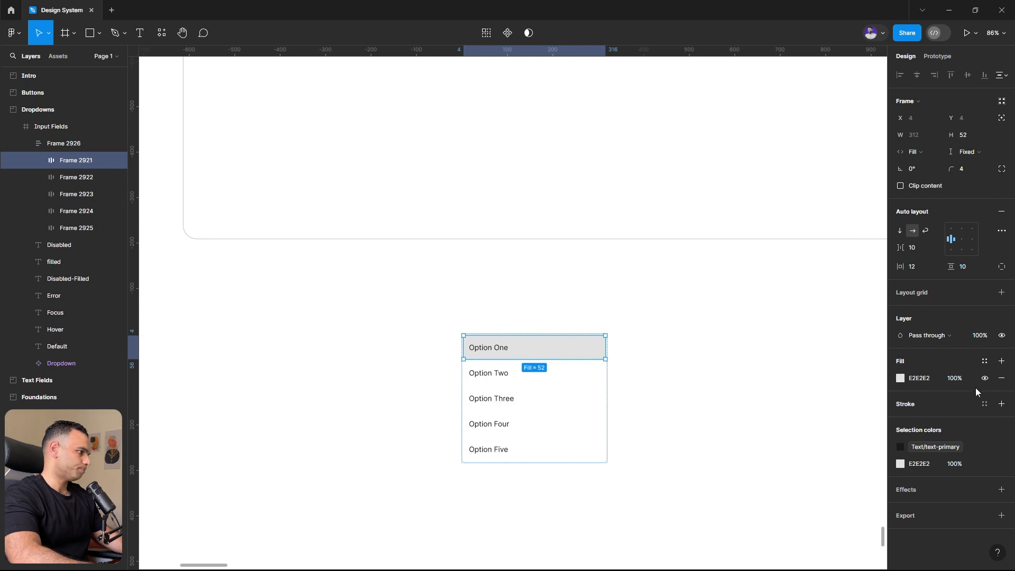
left_click(1001, 380)
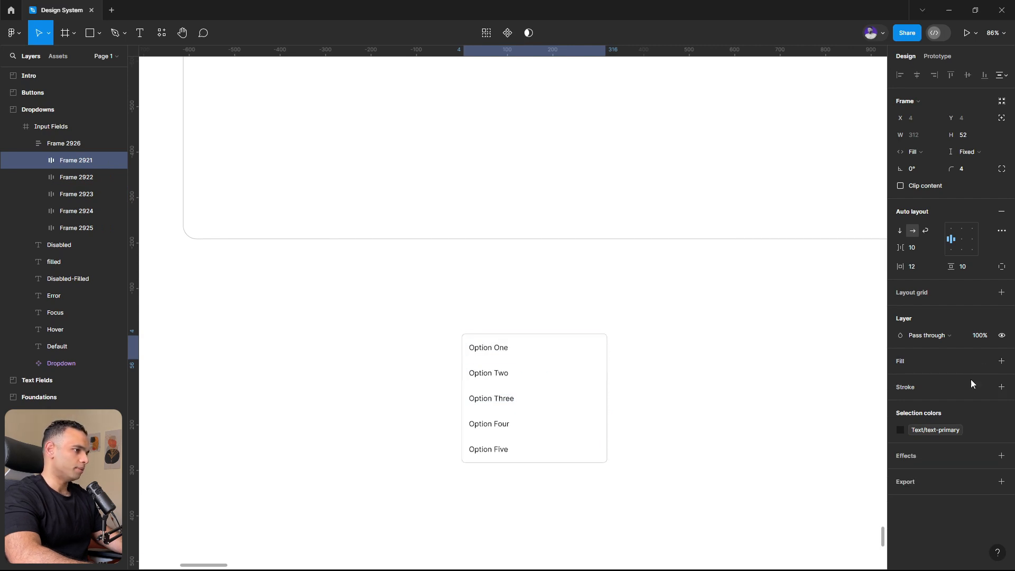
left_click(706, 371)
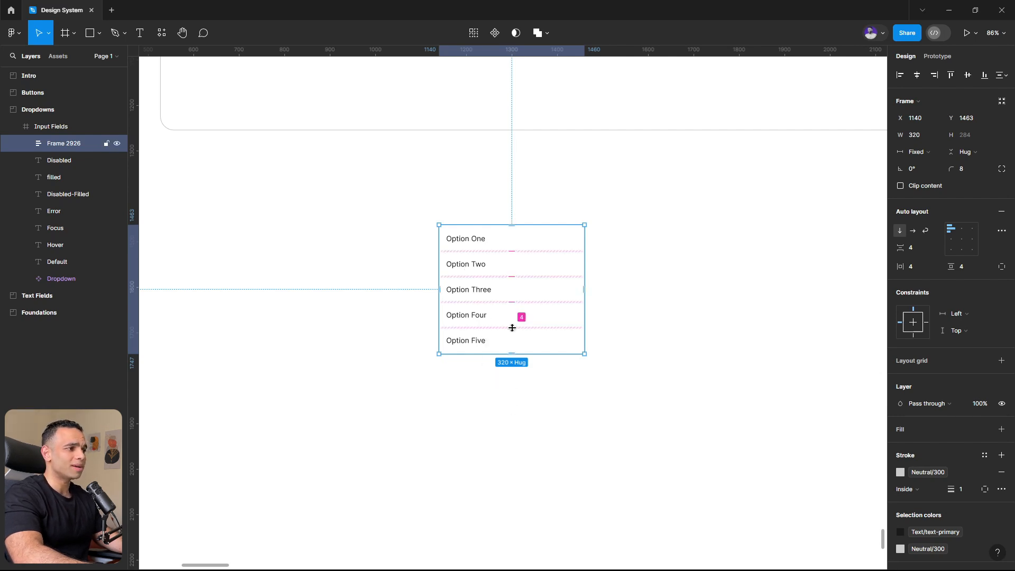
- Place a copy of the Option One row outside the list frame, at about X 609, Y 1541
double_click(495, 245)
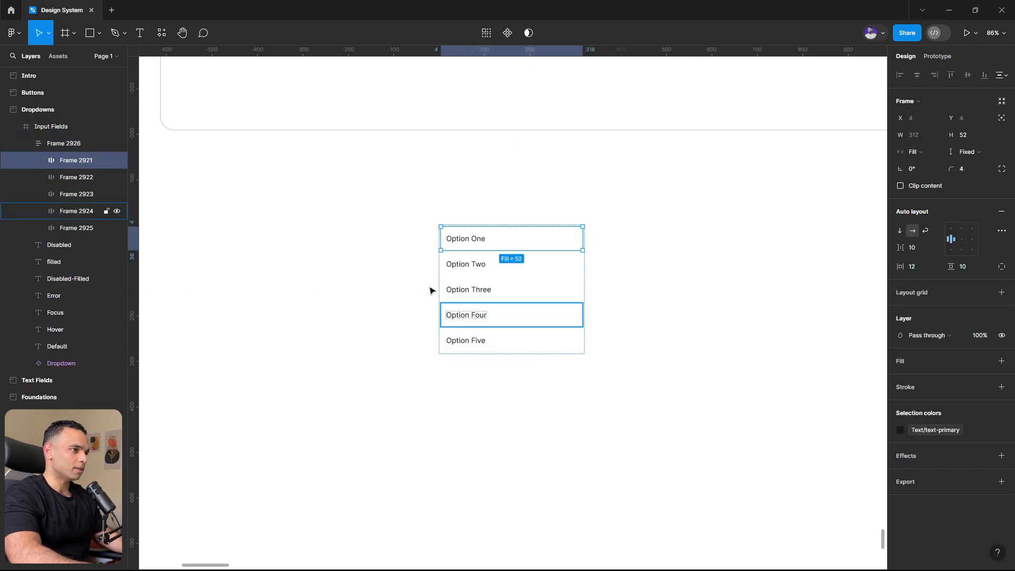
left_click_drag(495, 239, 252, 270)
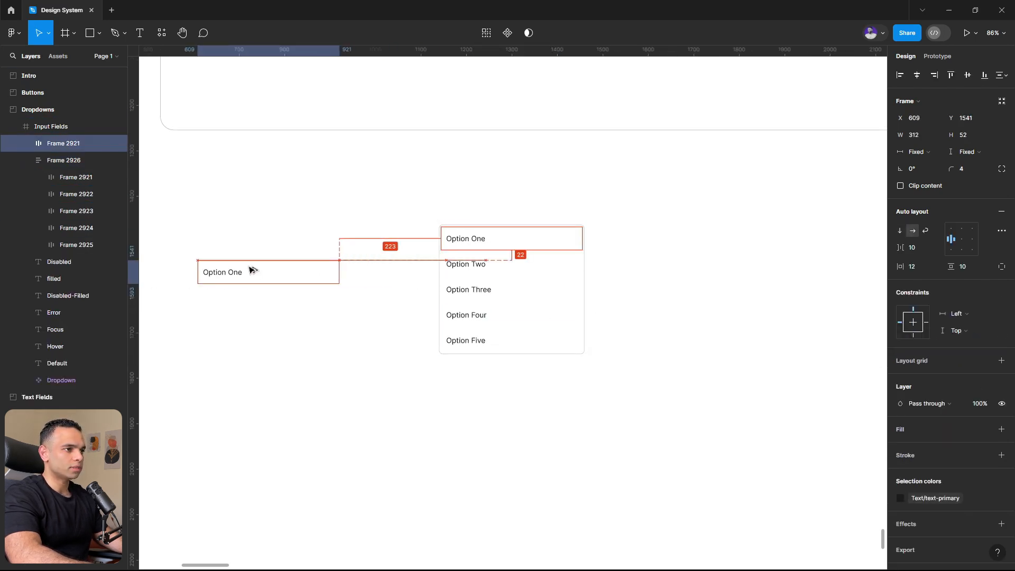
left_click(230, 316)
scroll(240, 283, "up", 3)
- Turn the copied Option One row into a component and add a second variant to it
left_click(324, 283)
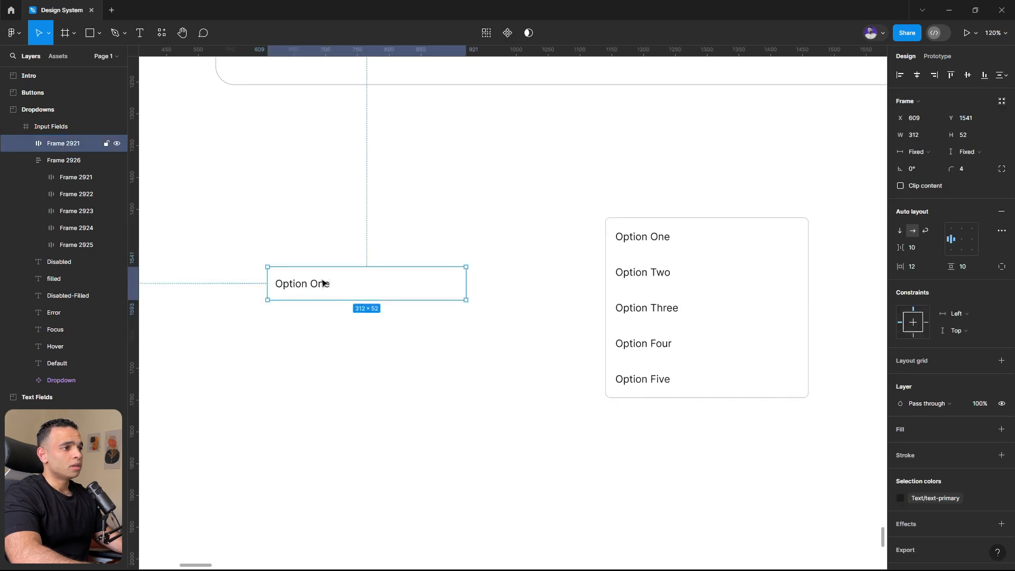
left_click(504, 42)
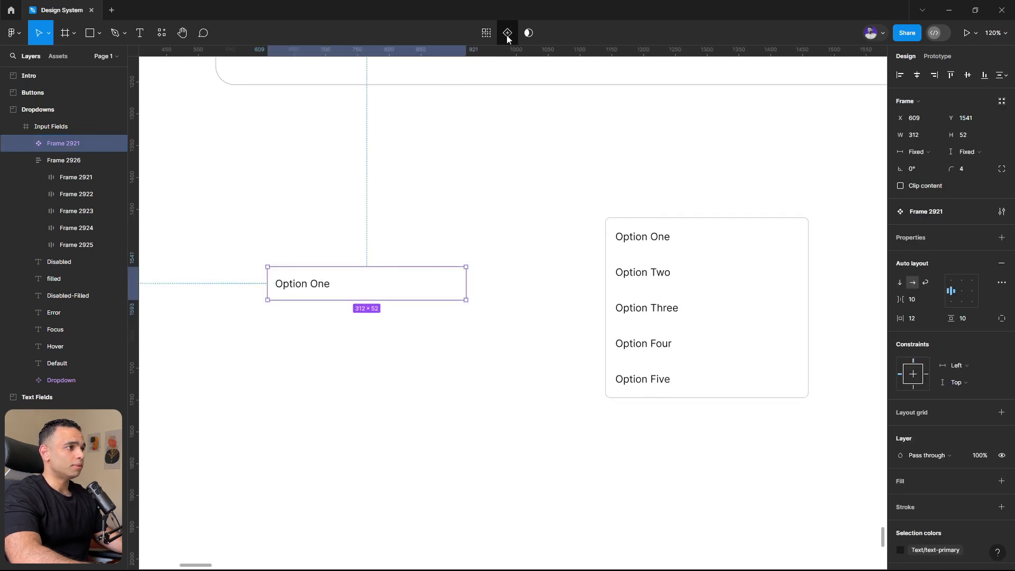
left_click(507, 36)
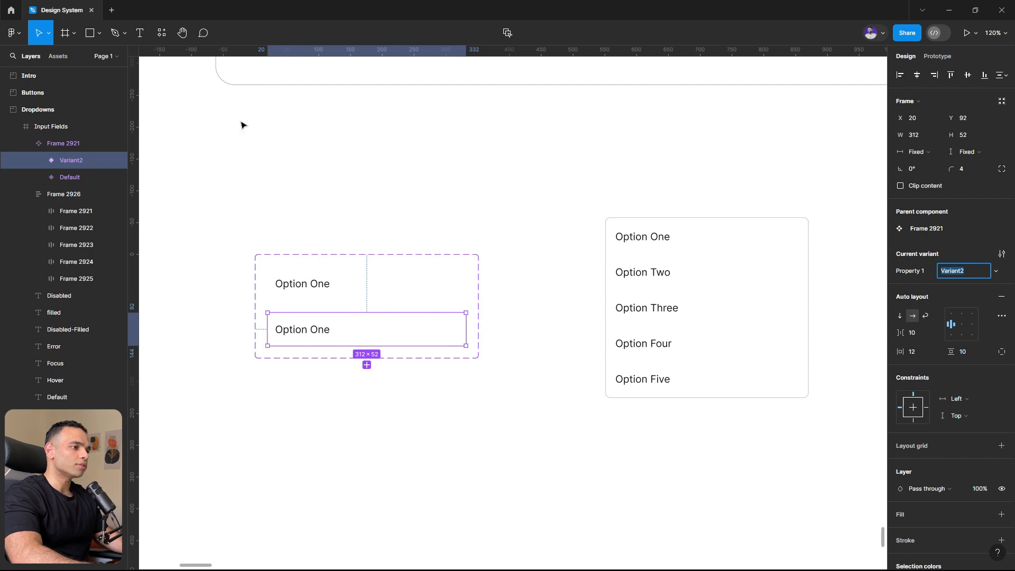
left_click(383, 434)
- Create a text property named Text with the value Option One for the labels of both option variants
left_click(324, 293)
left_click(324, 293)
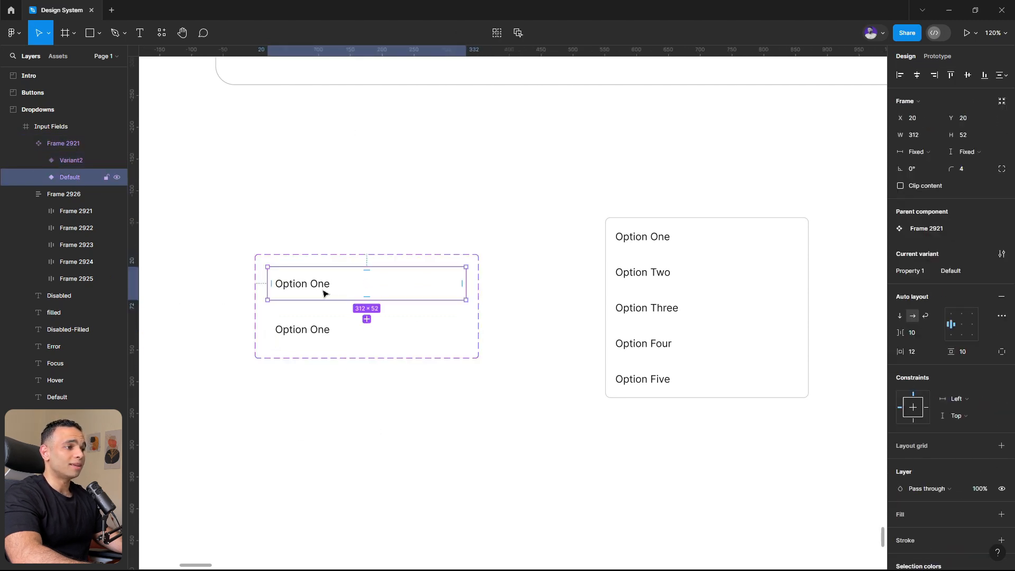
left_click(311, 285)
left_click(311, 331, "shift")
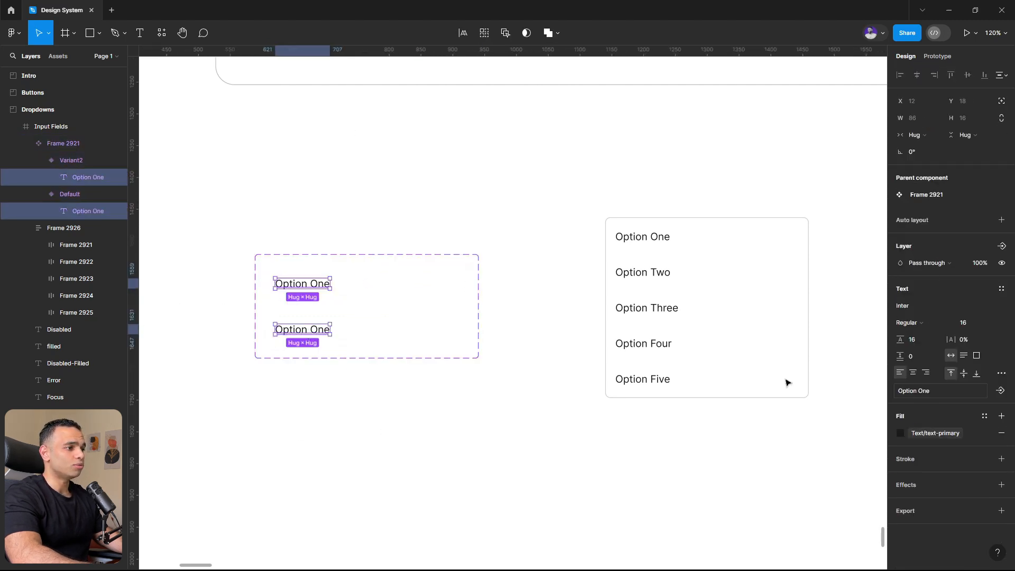
left_click(1000, 390)
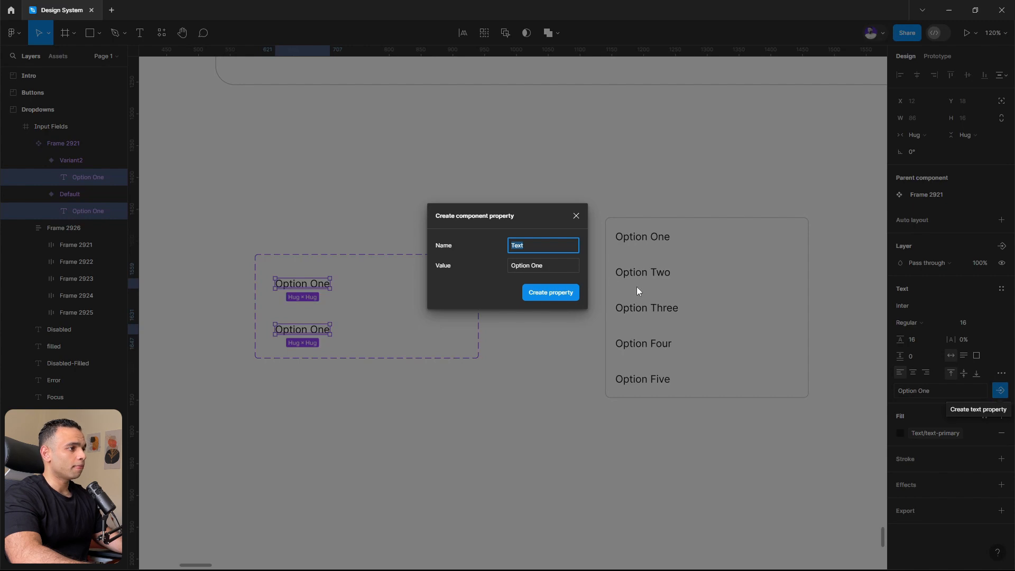
left_click(550, 292)
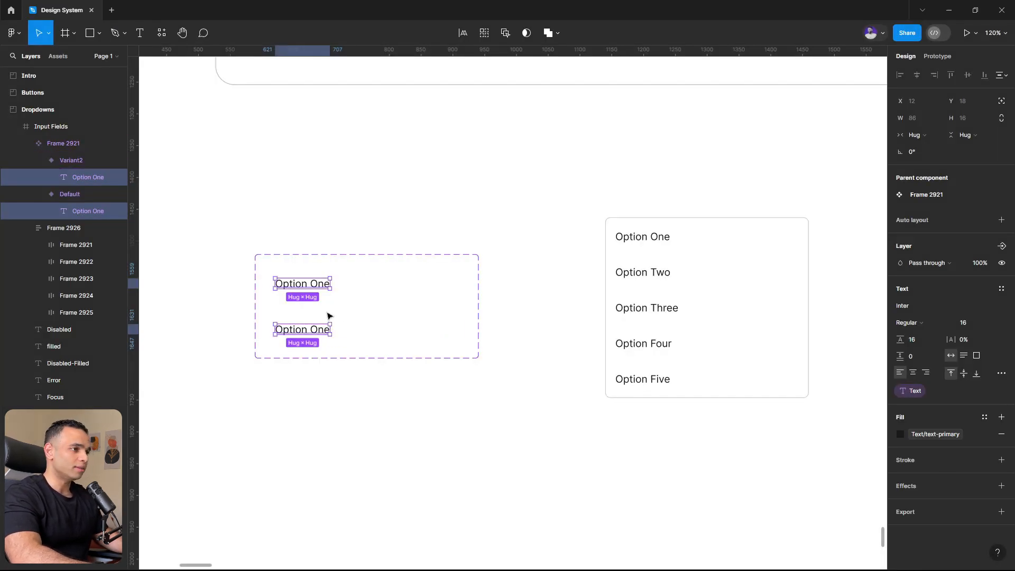
- Give the second option variant a Neutral/200 fill from the library colors
left_click(373, 336)
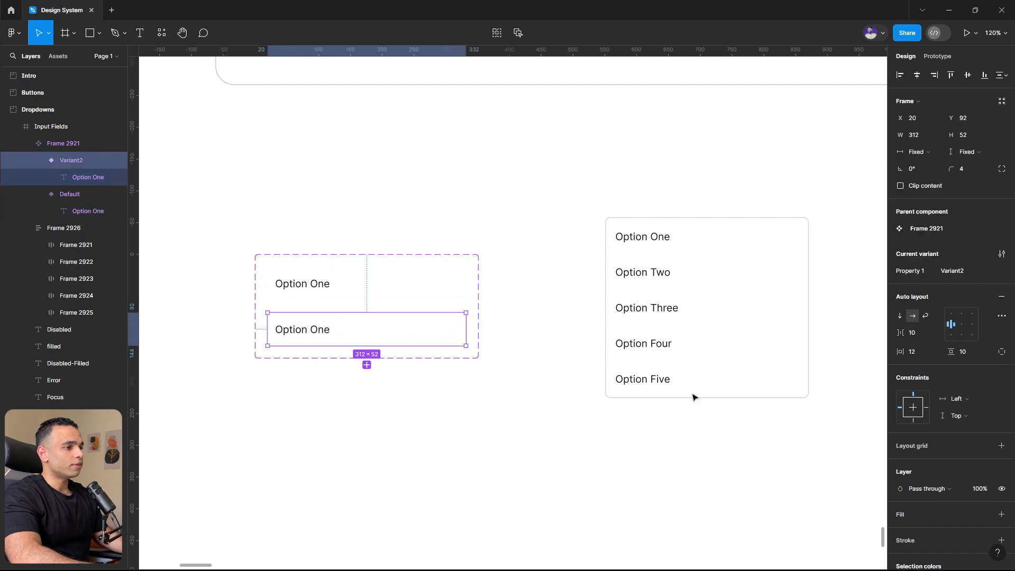
left_click(1001, 515)
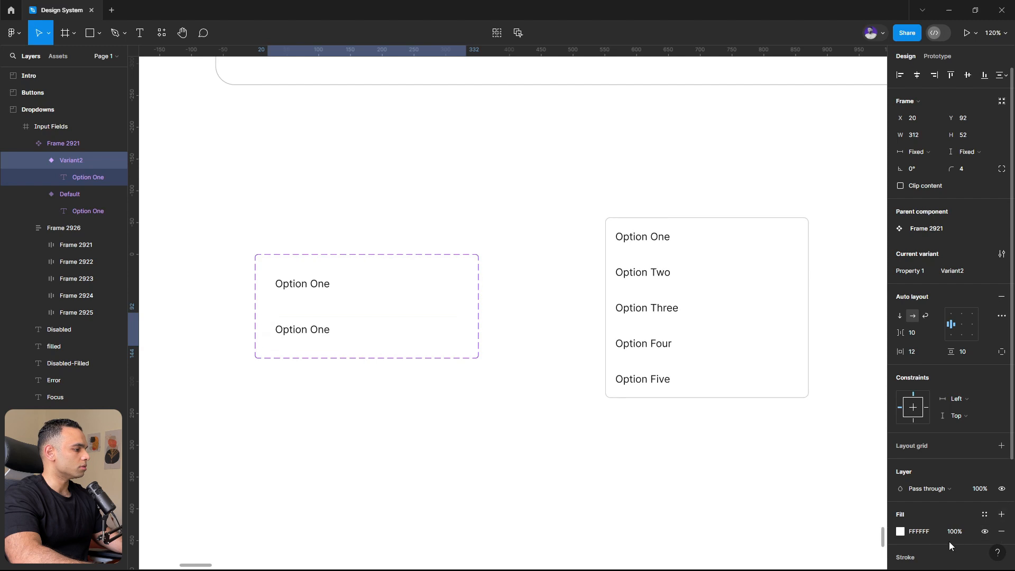
left_click(984, 515)
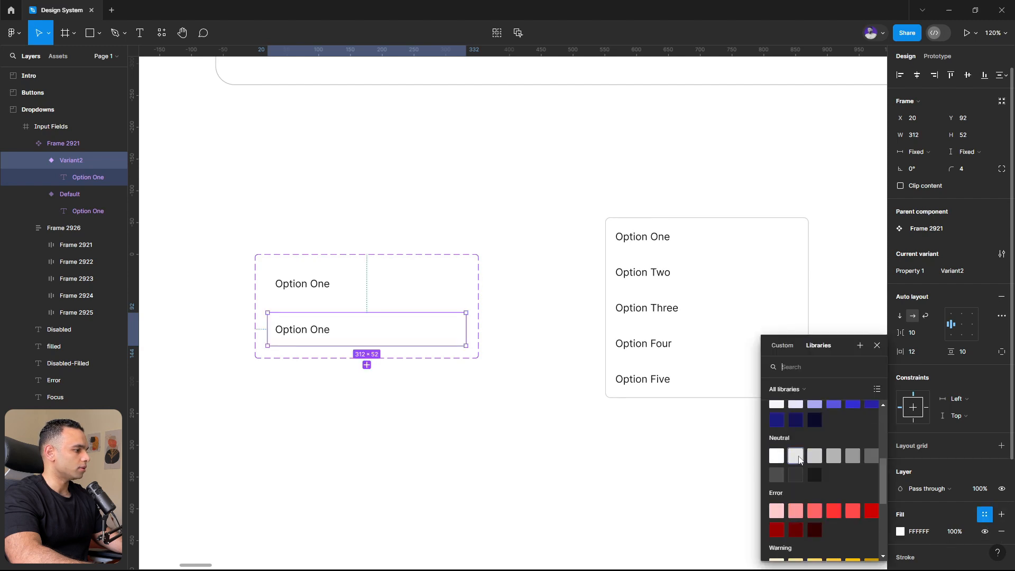
left_click(795, 456)
key("Escape")
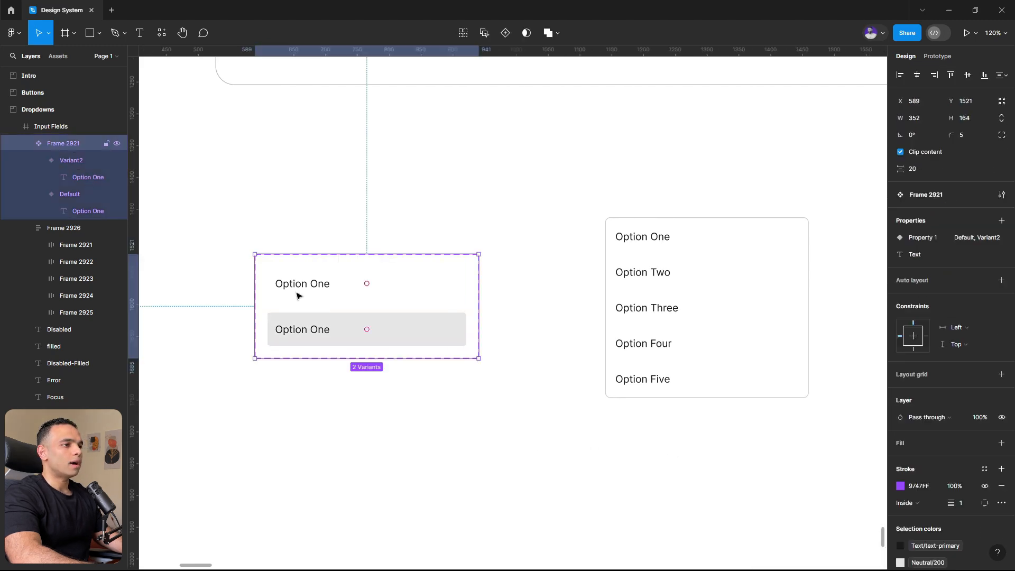
left_click(296, 292)
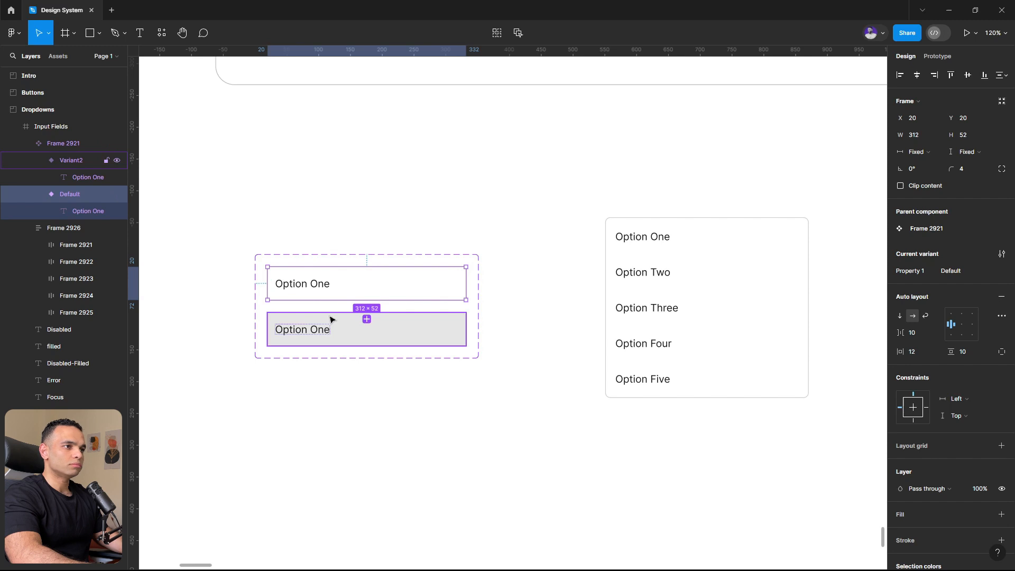
left_click(580, 229)
- Copy the eye icon component from the Icons frame in the Buttons section
scroll(582, 231, "down", 10)
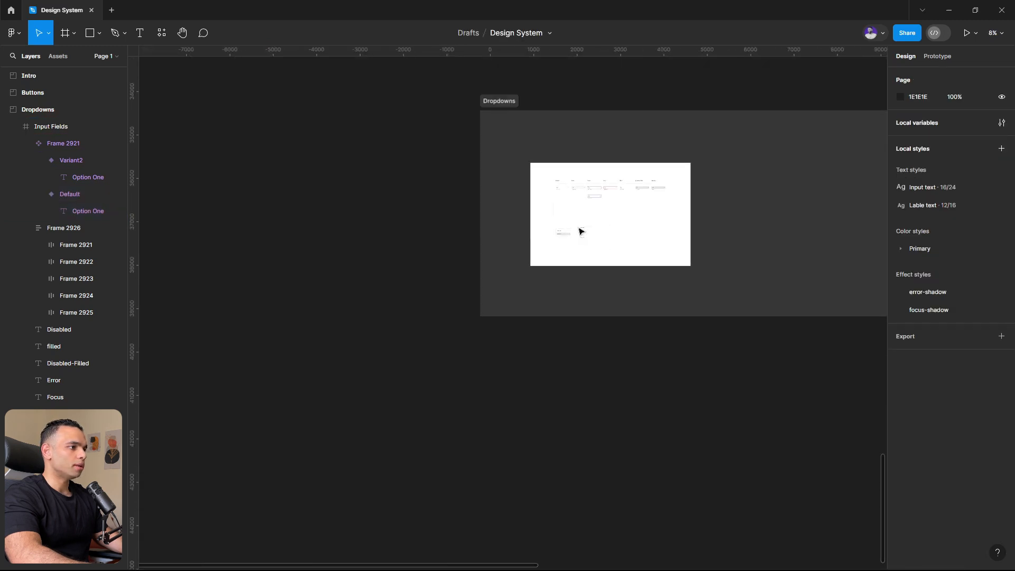
scroll(581, 231, "up", 5)
scroll(439, 266, "down", 4)
scroll(618, 206, "up", 3)
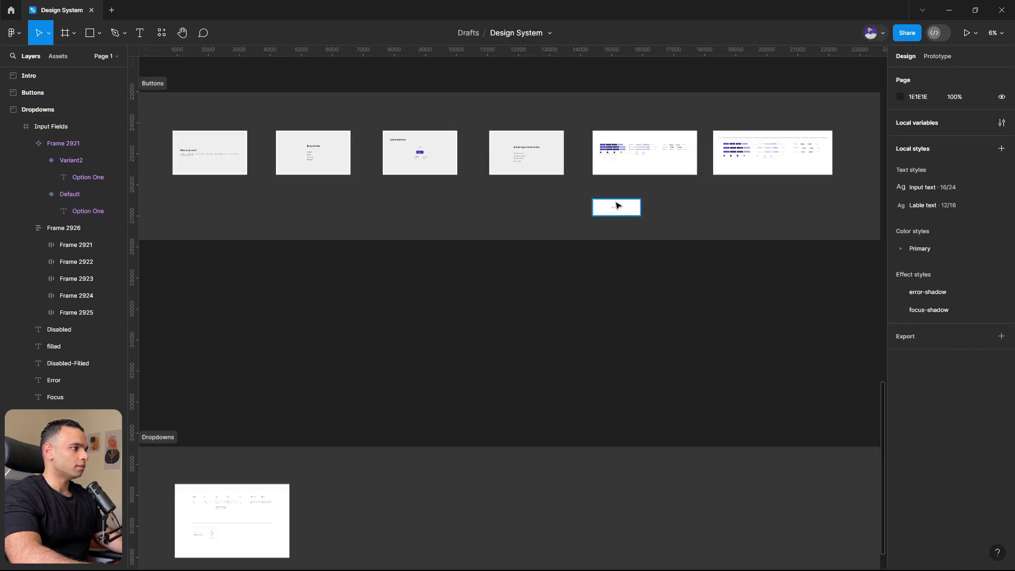
scroll(617, 206, "up", 8)
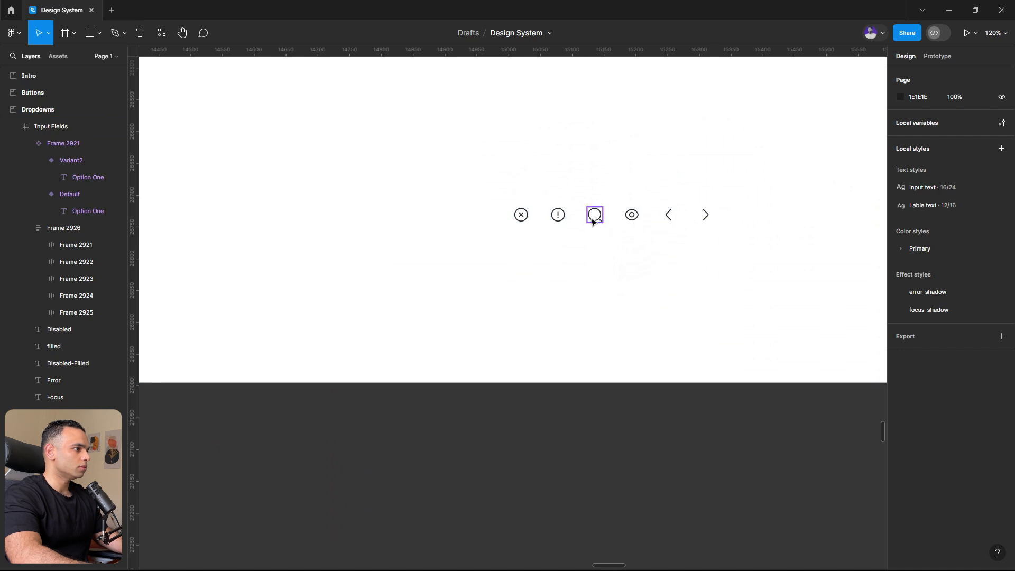
left_click(632, 215)
- Paste the eye icon into both option variants and place it before the Option One label
scroll(729, 262, "down", 10)
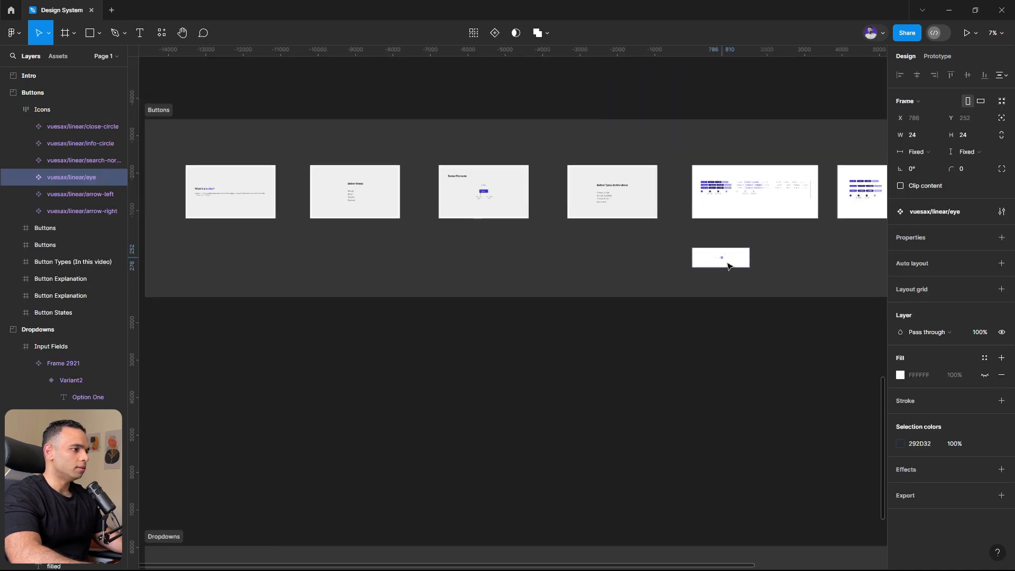
scroll(470, 394, "down", 5)
scroll(363, 481, "left", 4)
scroll(494, 448, "up", 10)
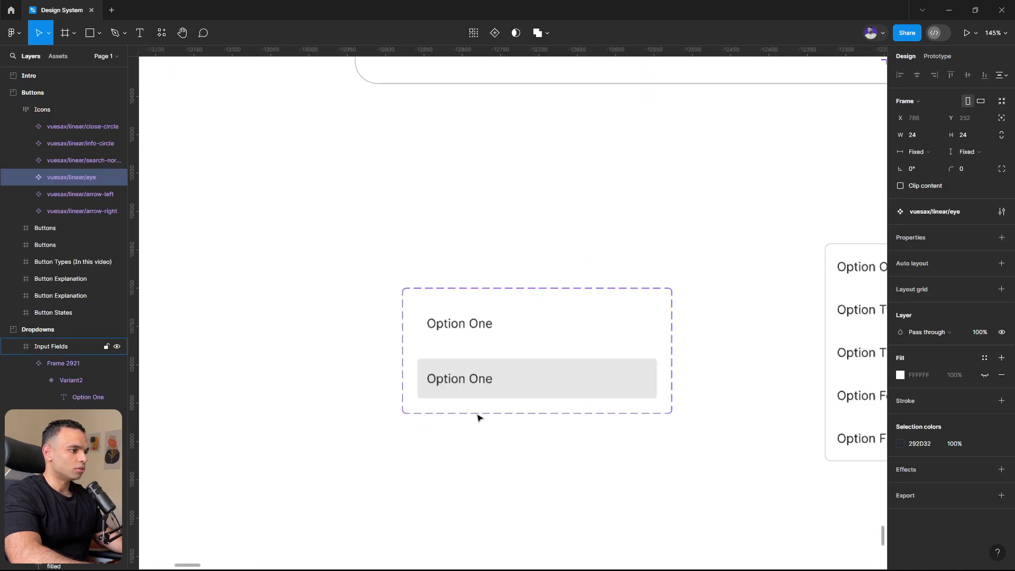
double_click(505, 389)
left_click(519, 340, "shift")
key("ctrl+v")
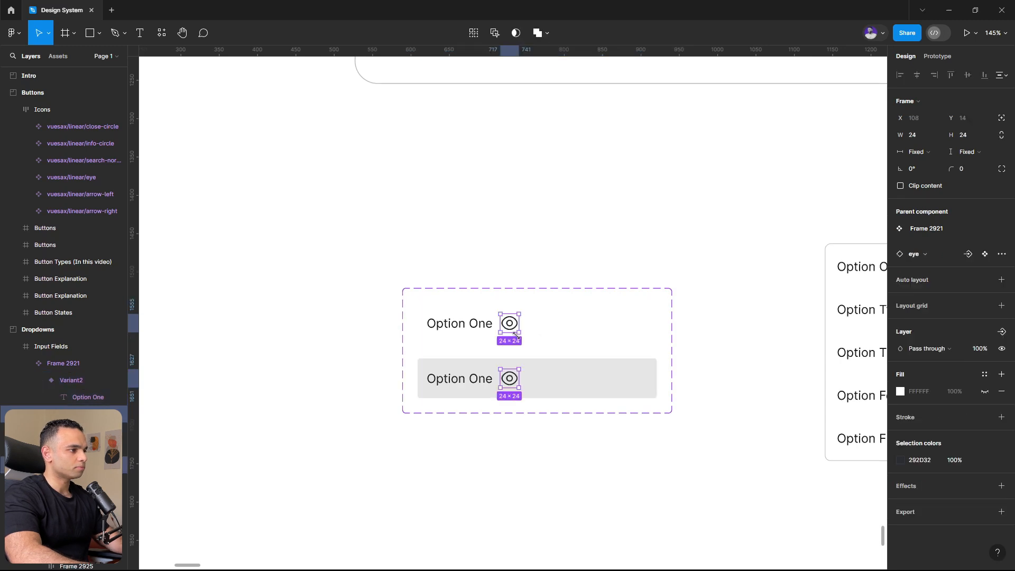
key("Left")
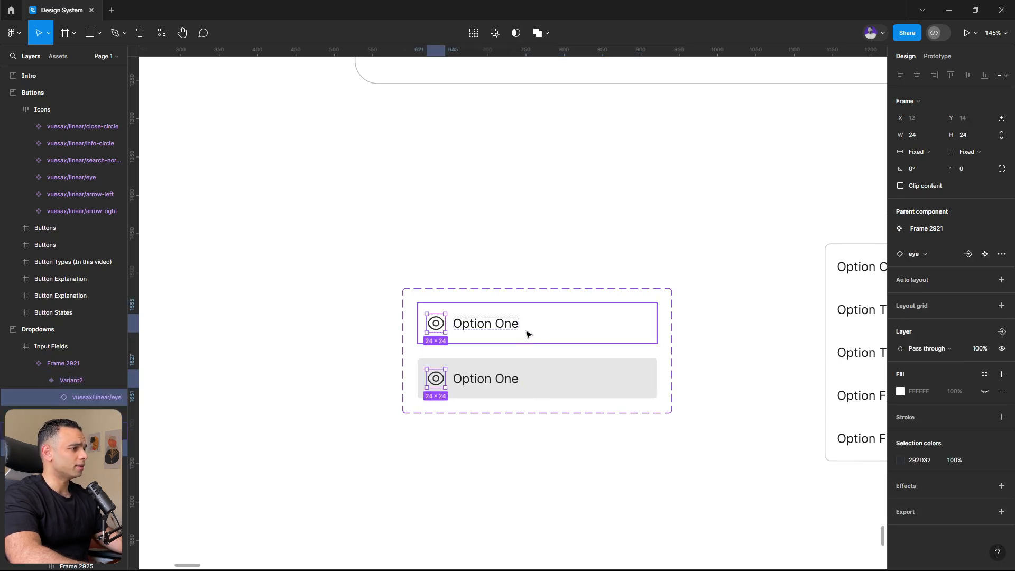
- Set the auto layout gap between icon and label to 12 in both option variants
left_click(569, 323)
left_click(569, 375, "shift")
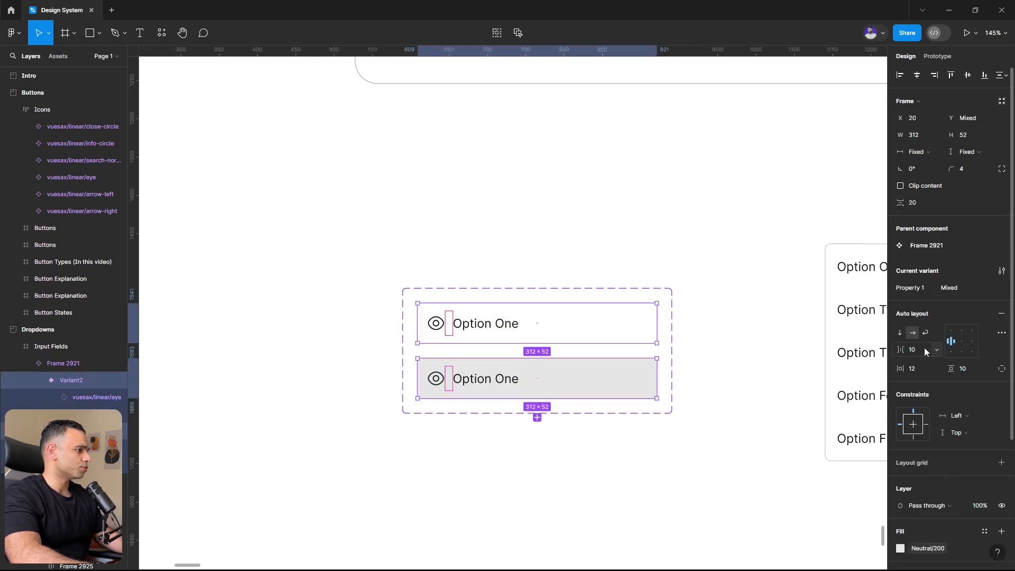
type("12")
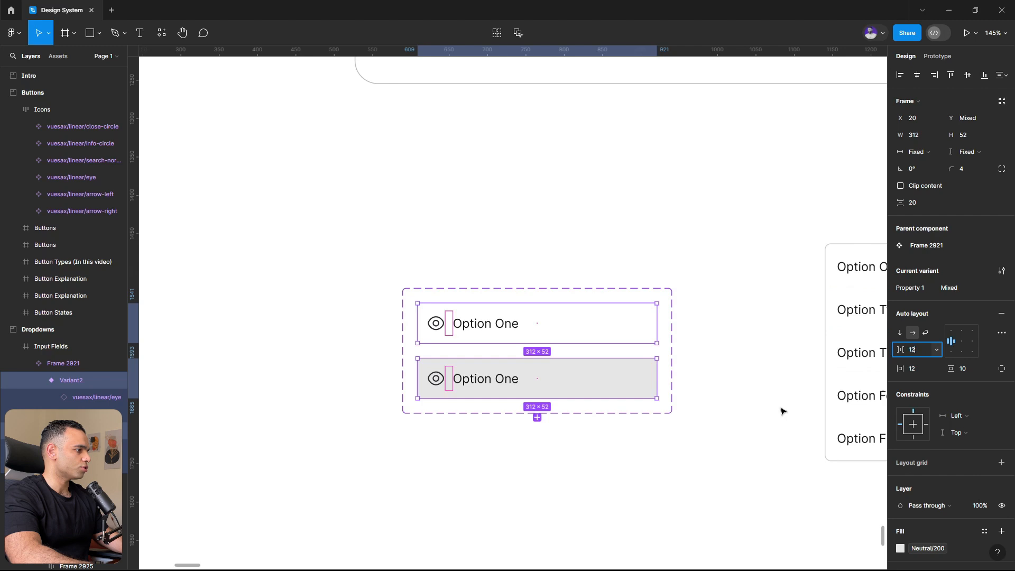
left_click(718, 419)
left_click_drag(718, 419, 619, 389)
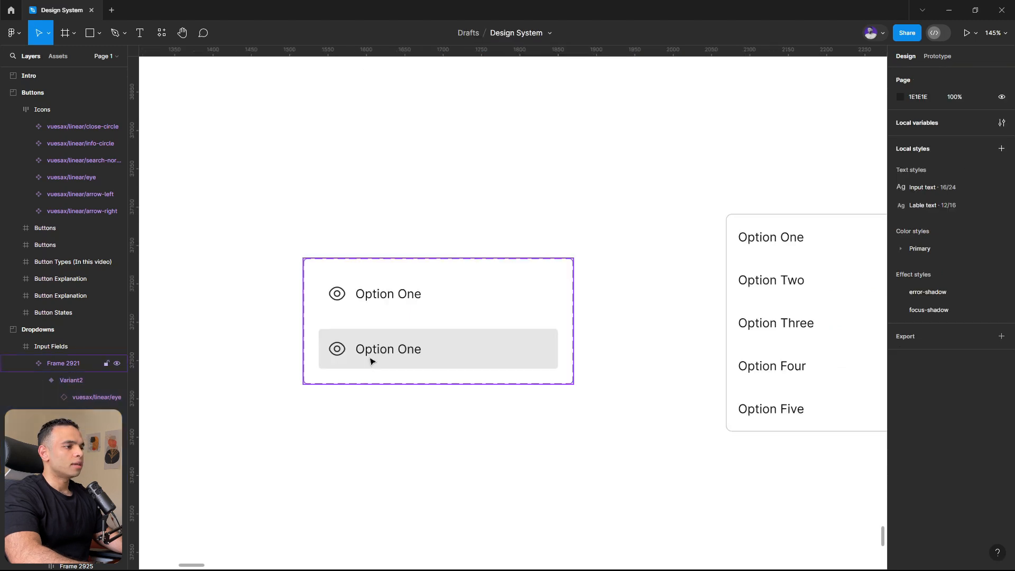
- Create a visibility property named show-icon with the value True for the eye icons of both option variants
triple_click(338, 352)
double_click(337, 352)
left_click(339, 404)
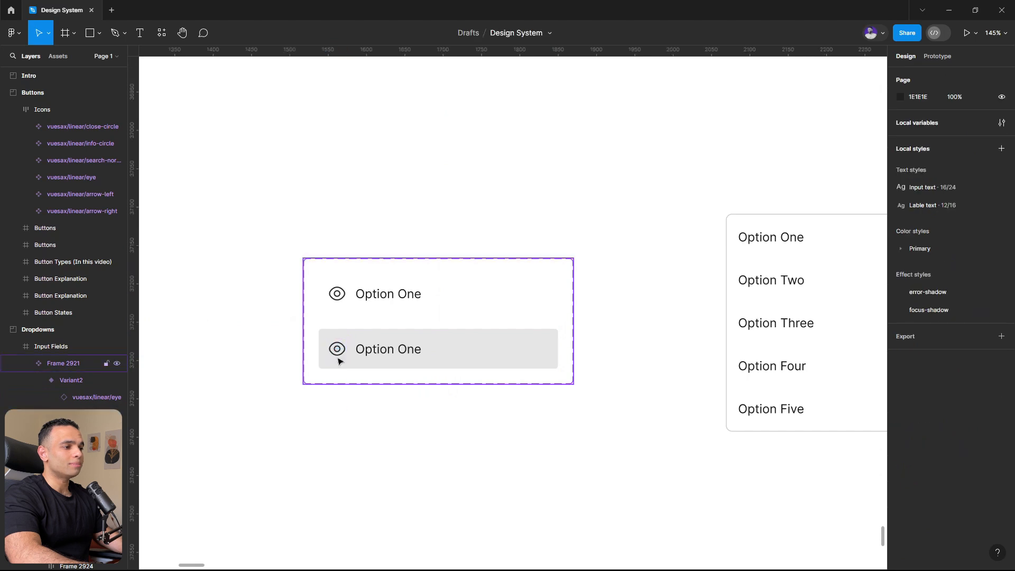
left_click(336, 353)
left_click(337, 353)
double_click(338, 353)
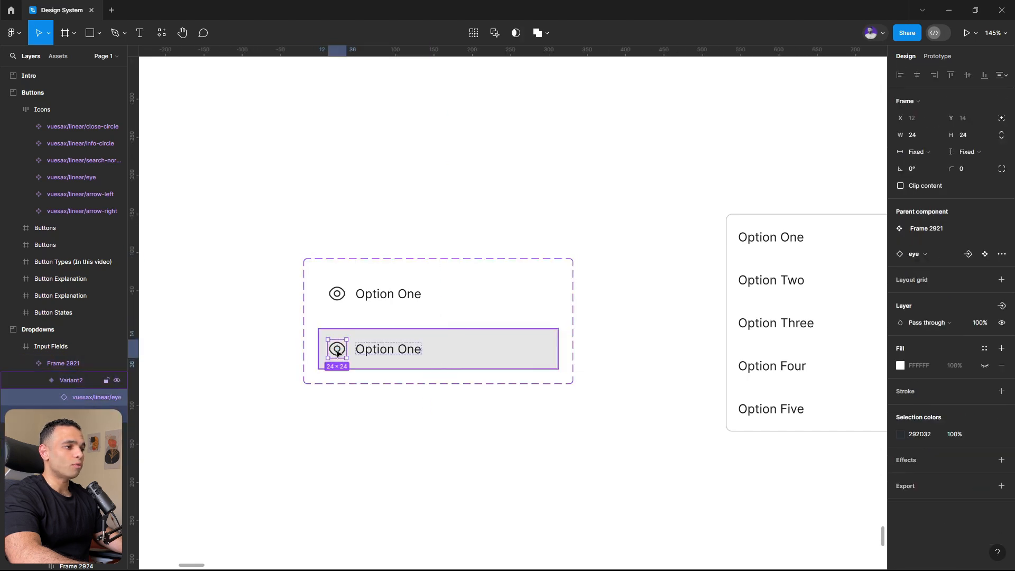
double_click(334, 299, "shift")
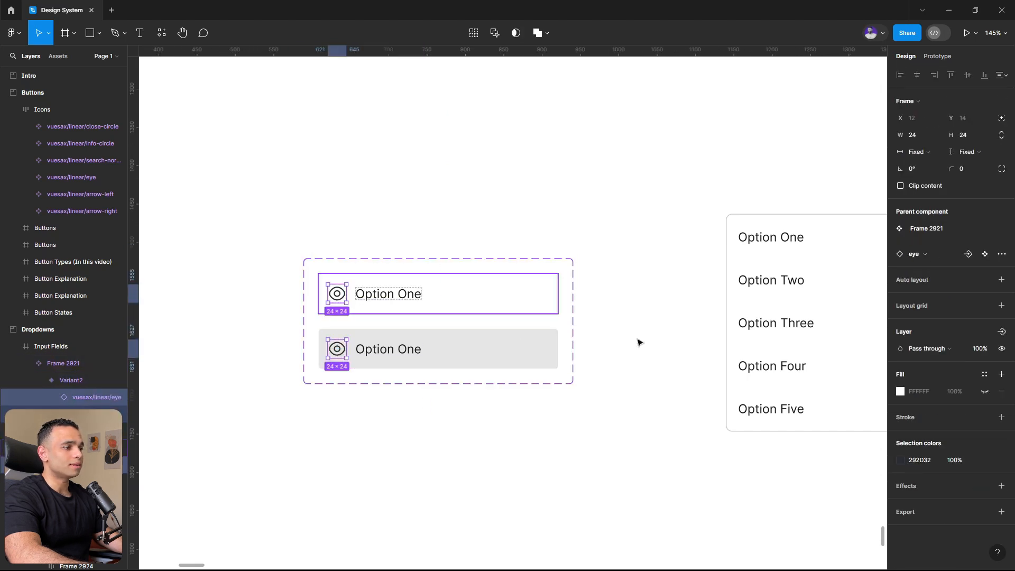
left_click(1002, 332)
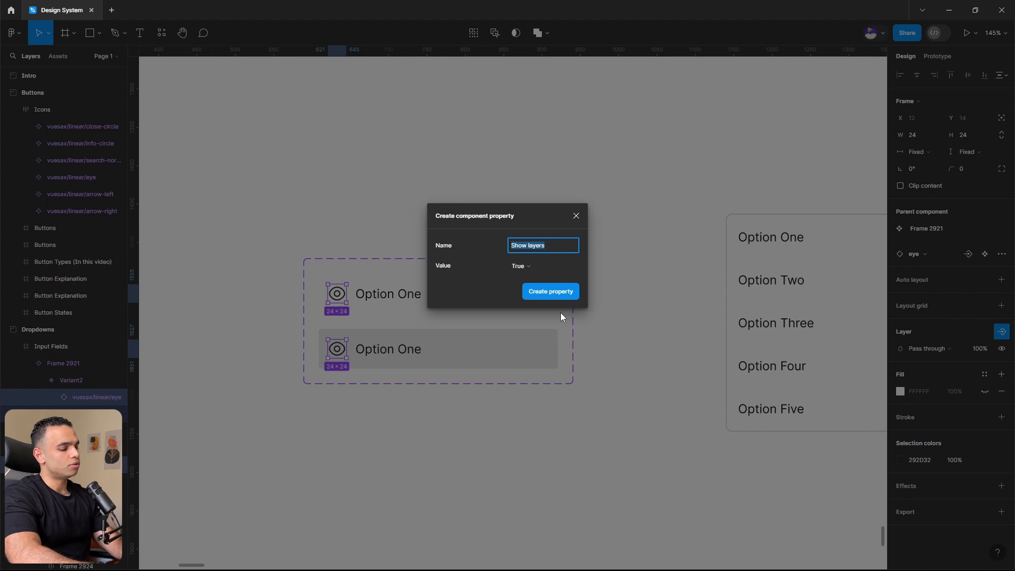
type("show-")
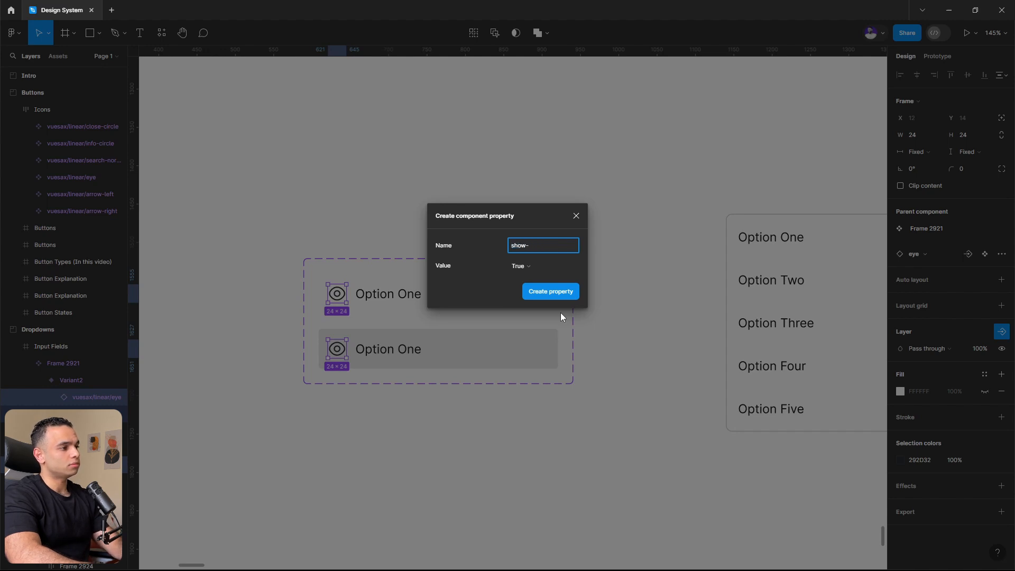
type("icon")
key("Return")
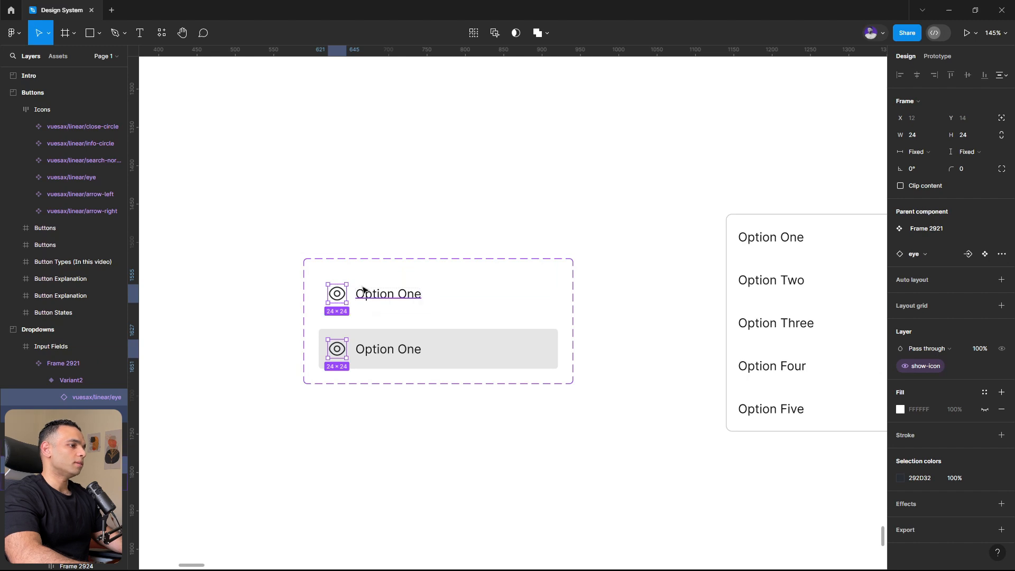
- Create an instance swap property named change-icon with the value eye for both eye icons
left_click(967, 254)
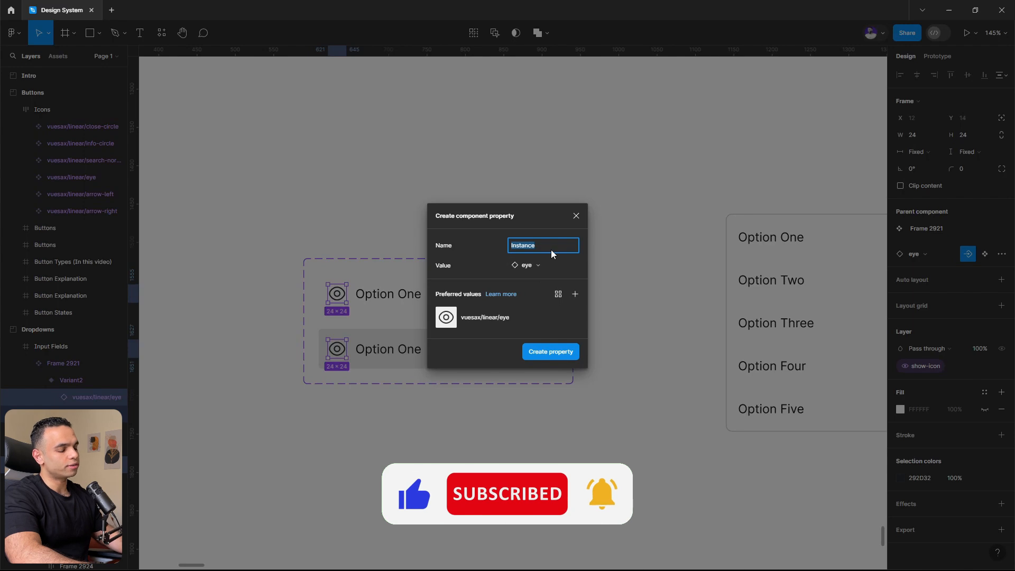
type("change-ic")
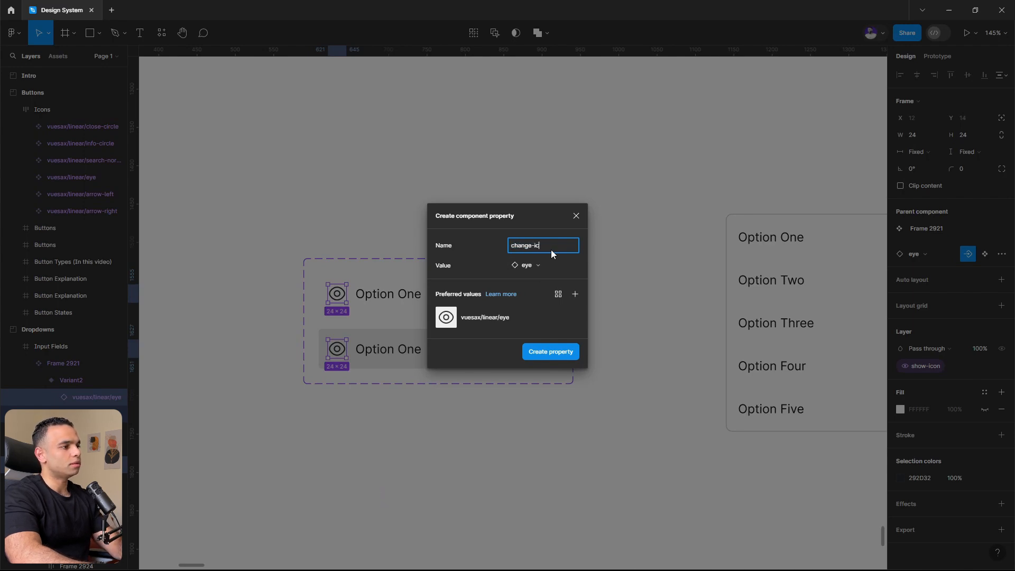
type("on")
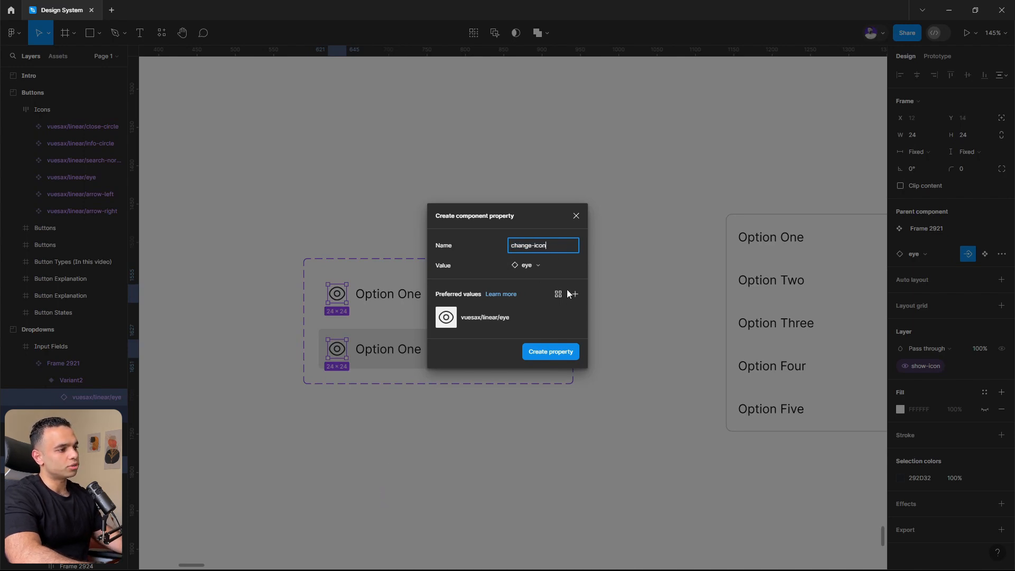
left_click(561, 353)
left_click(355, 259)
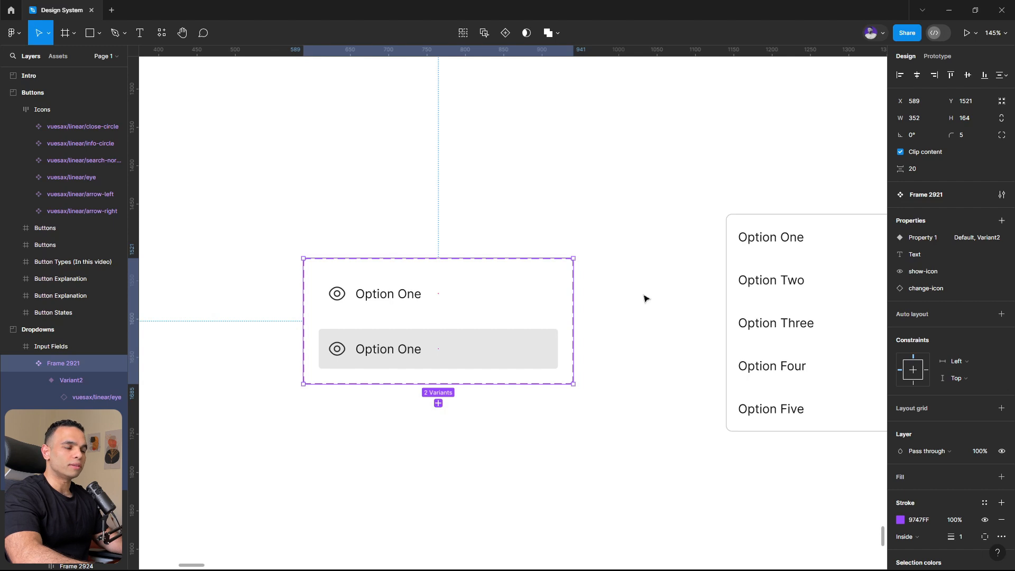
- Change the label of the option variants to Text
scroll(458, 347, "down", 3)
scroll(471, 346, "up", 2)
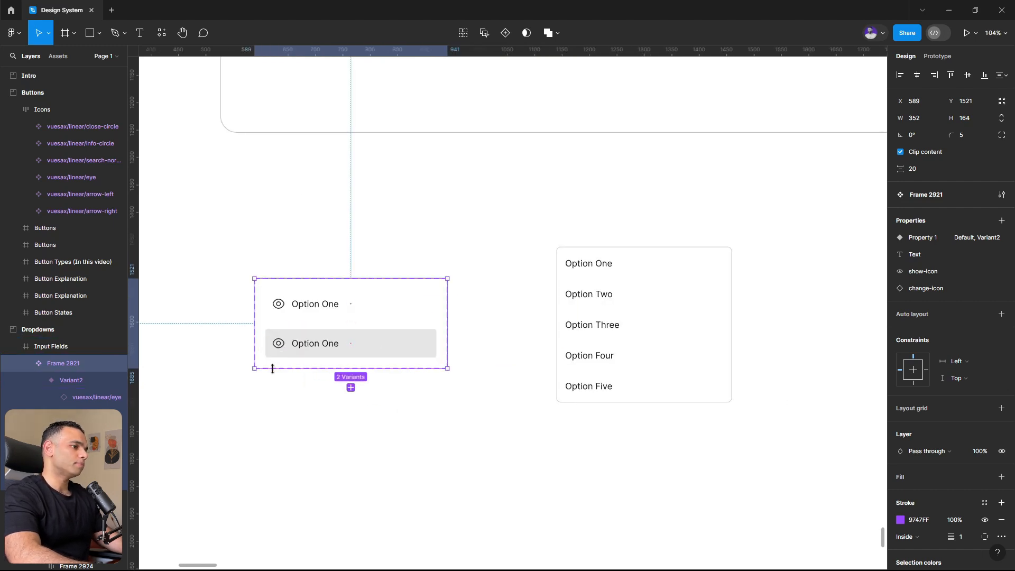
double_click(319, 344)
type("Text")
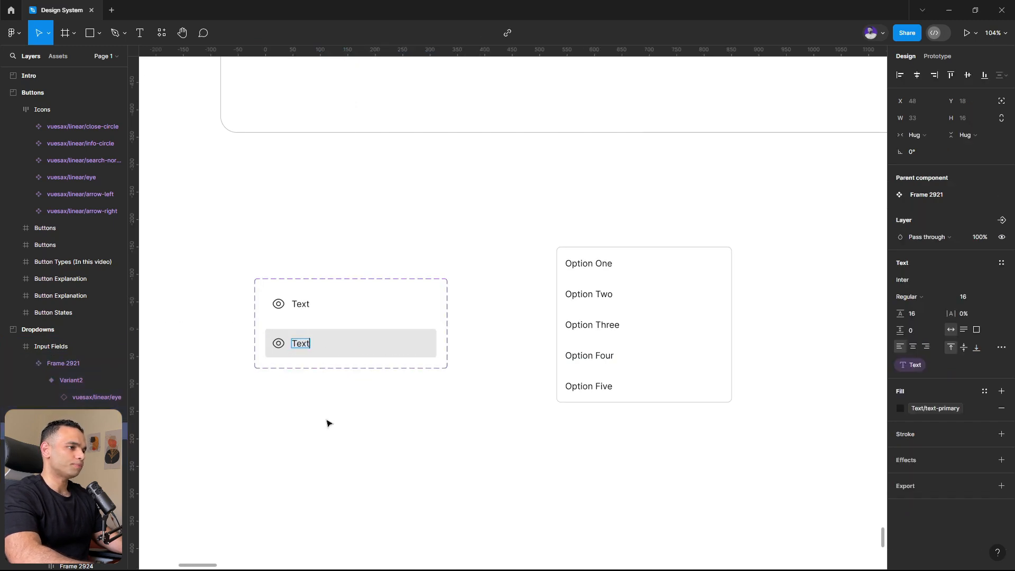
key("Escape")
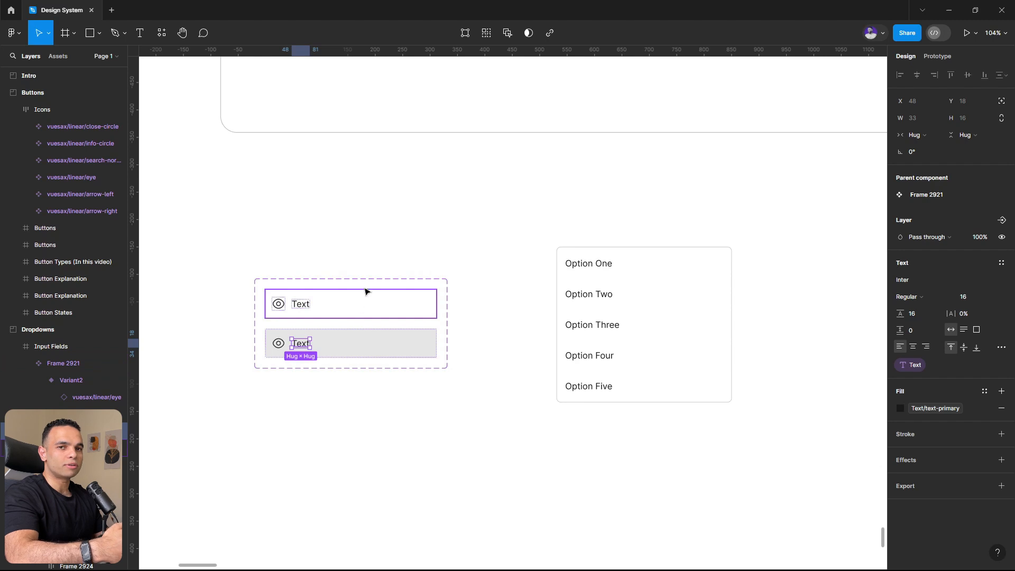
key("Escape")
double_click(343, 312)
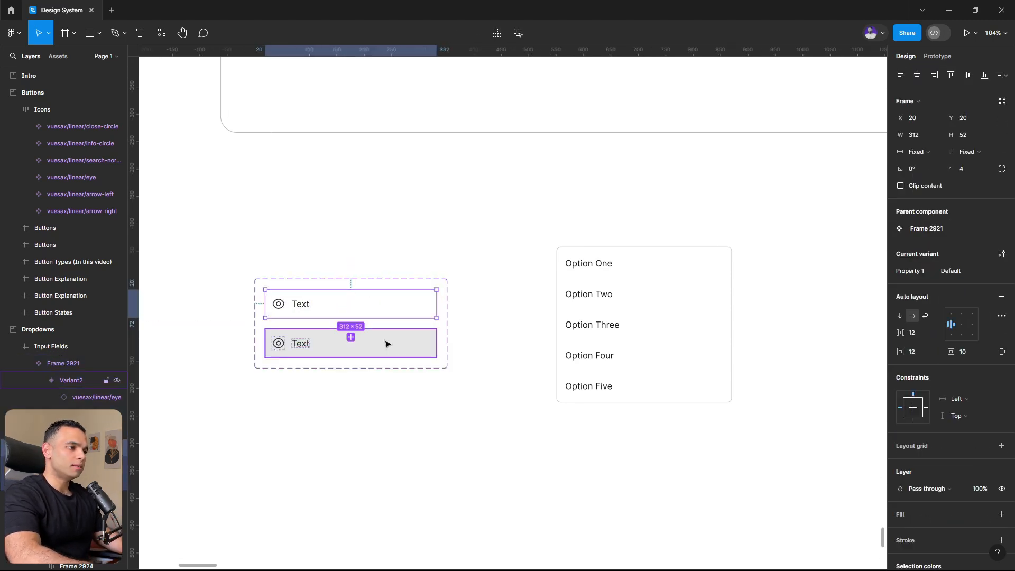
left_click(311, 267)
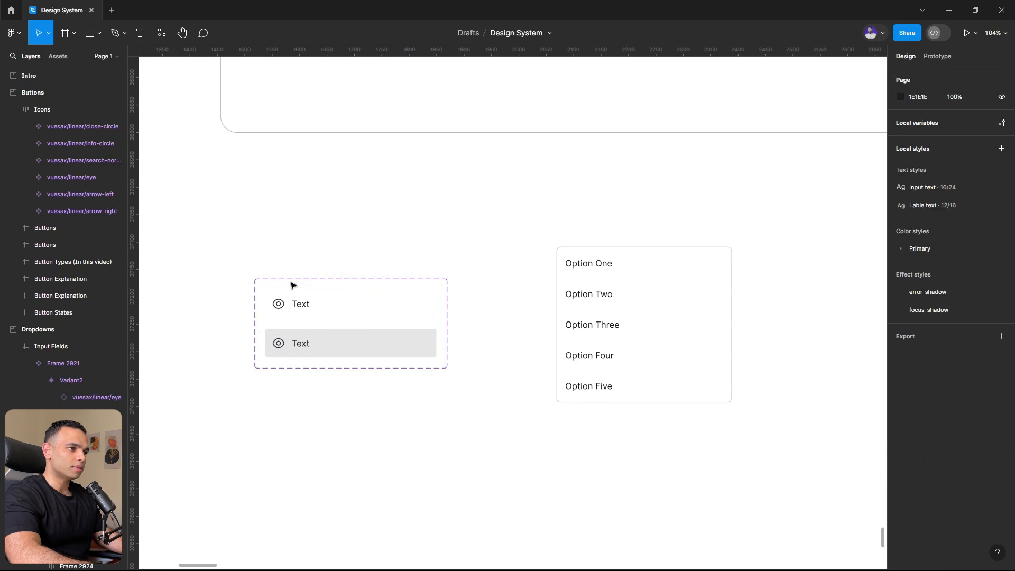
- Rename the option-row component set as choice
left_click(292, 285)
double_click(56, 363)
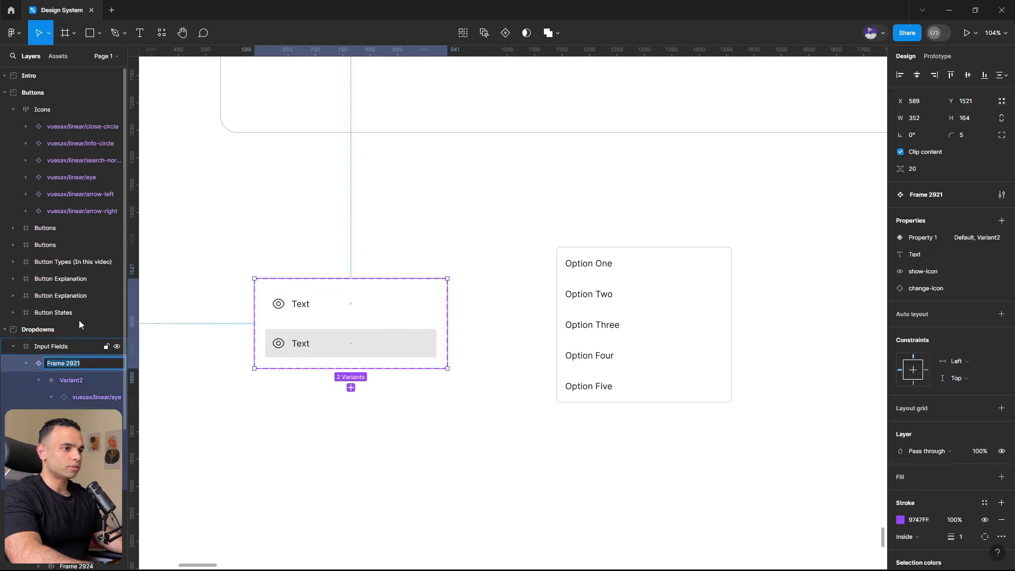
type("choices")
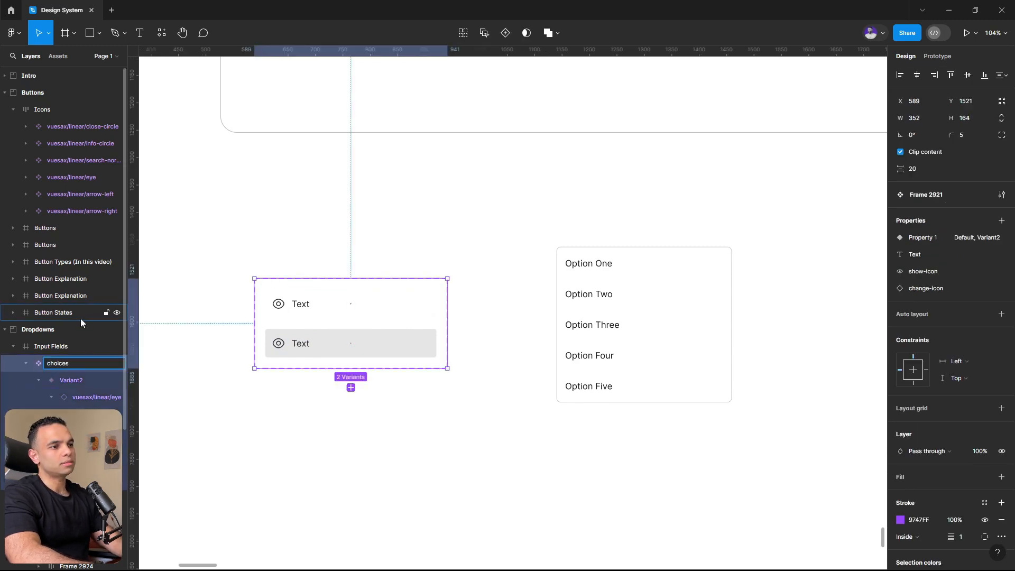
key("BackSpace")
key("Return")
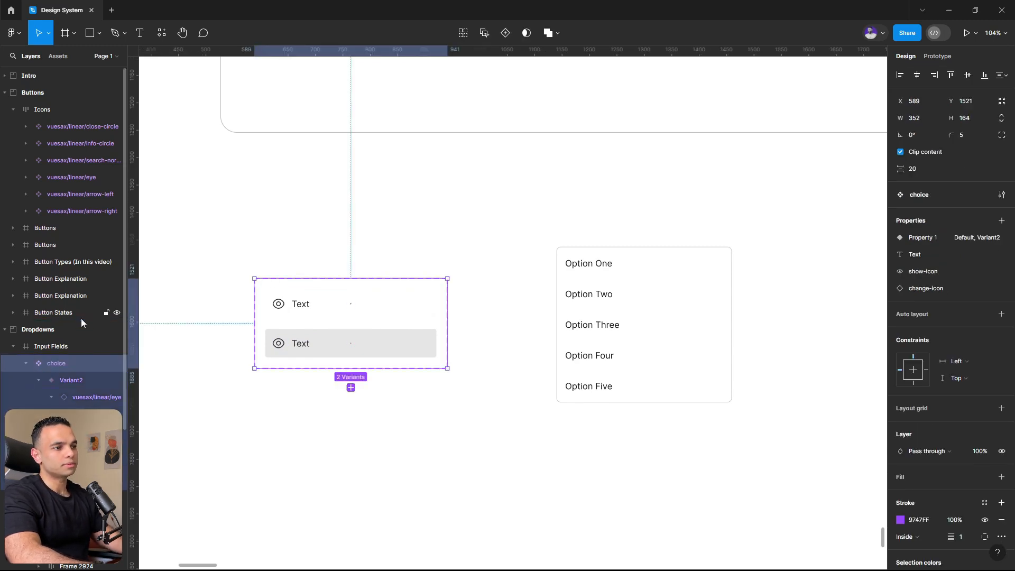
left_click(437, 420)
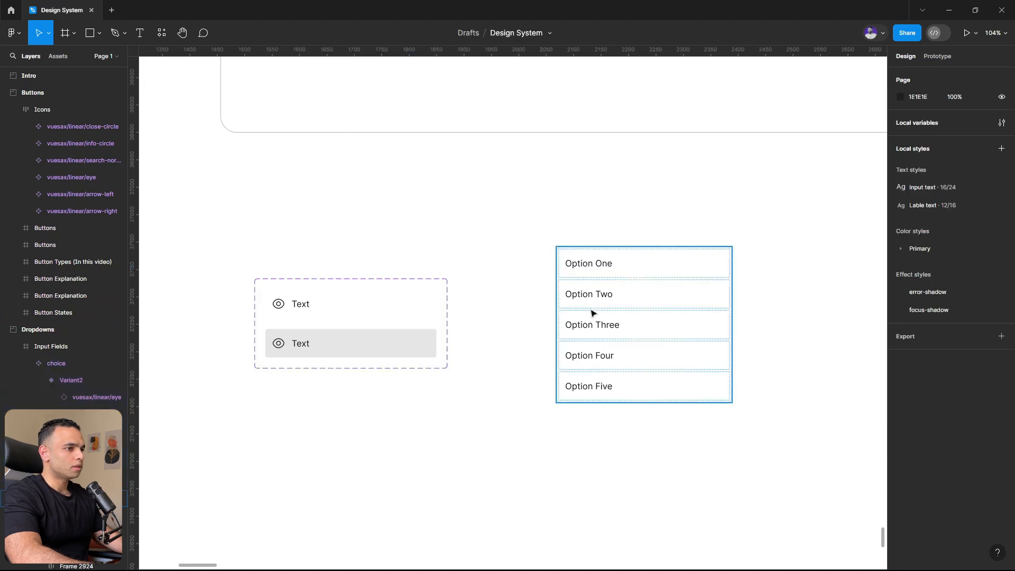
- Move the five option rows out of the list frame to the empty canvas beside it
double_click(622, 392)
left_click(621, 354, "shift")
left_click(622, 325, "shift")
left_click(624, 294, "shift")
left_click(622, 265, "shift")
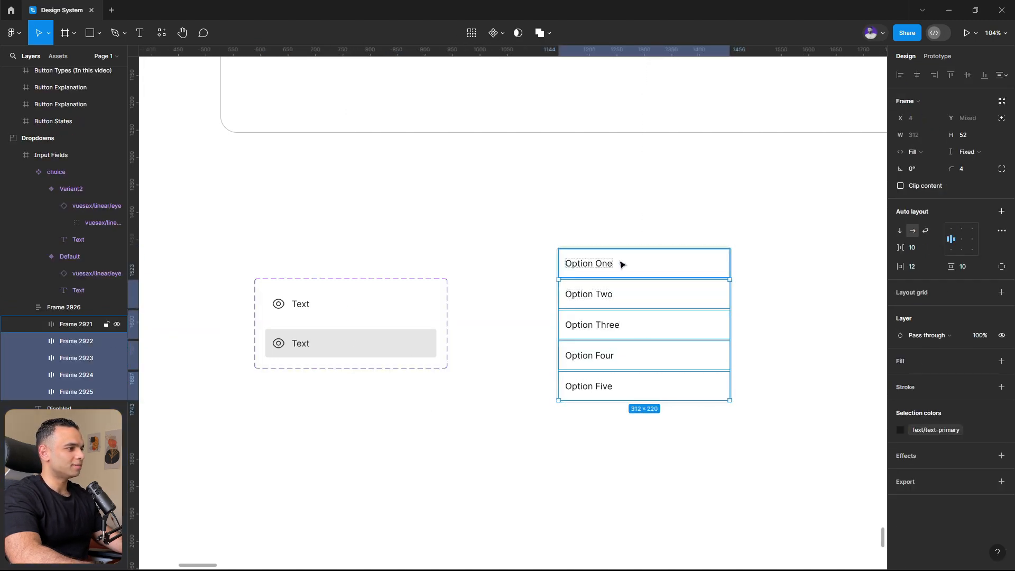
scroll(575, 292, "down", 1)
scroll(674, 286, "up", 1)
left_click_drag(597, 280, 834, 286)
- Place an instance of the choice component in the emptied list frame and duplicate it to make five rows
left_click(59, 55)
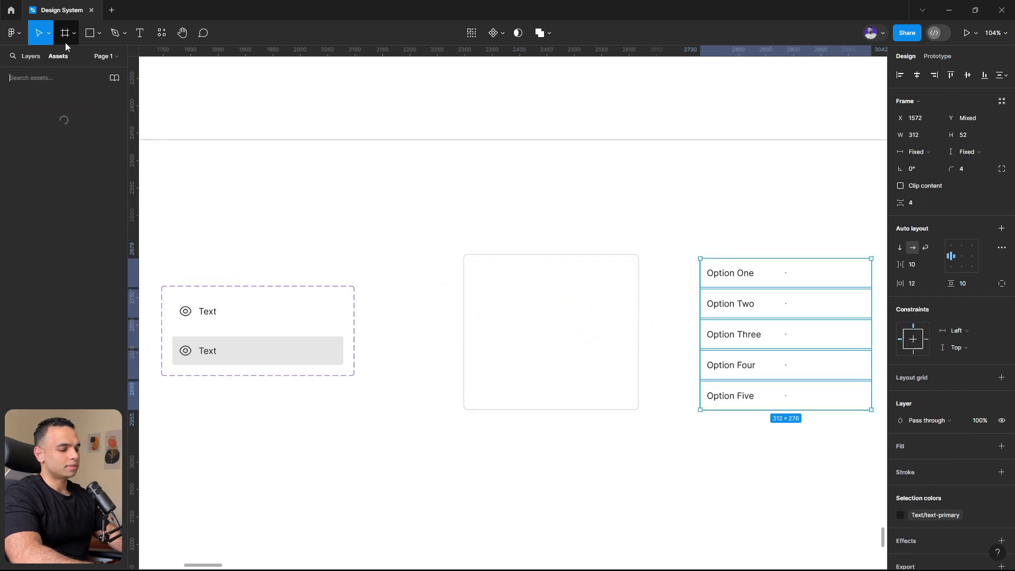
type("choice")
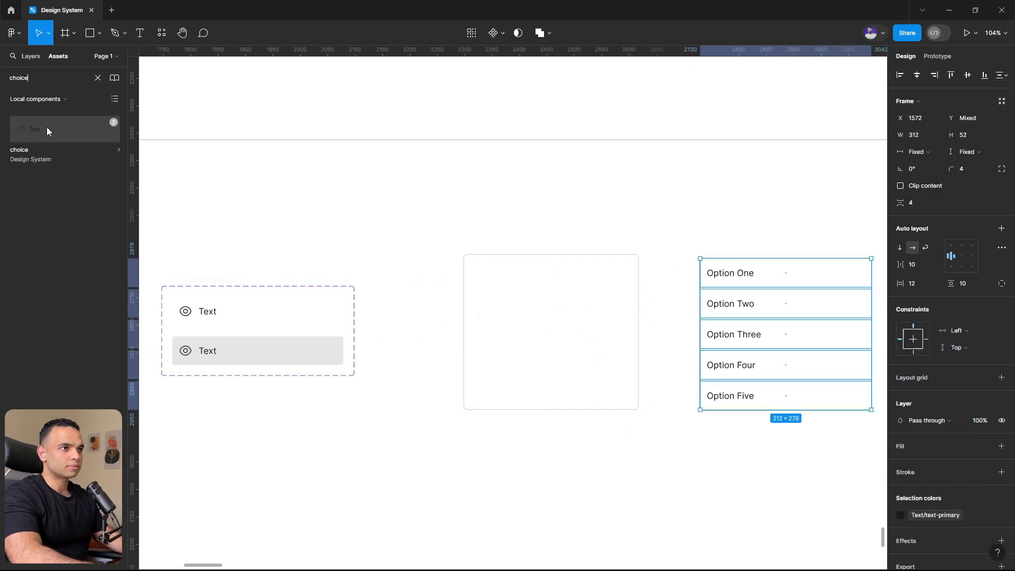
left_click_drag(47, 132, 546, 403)
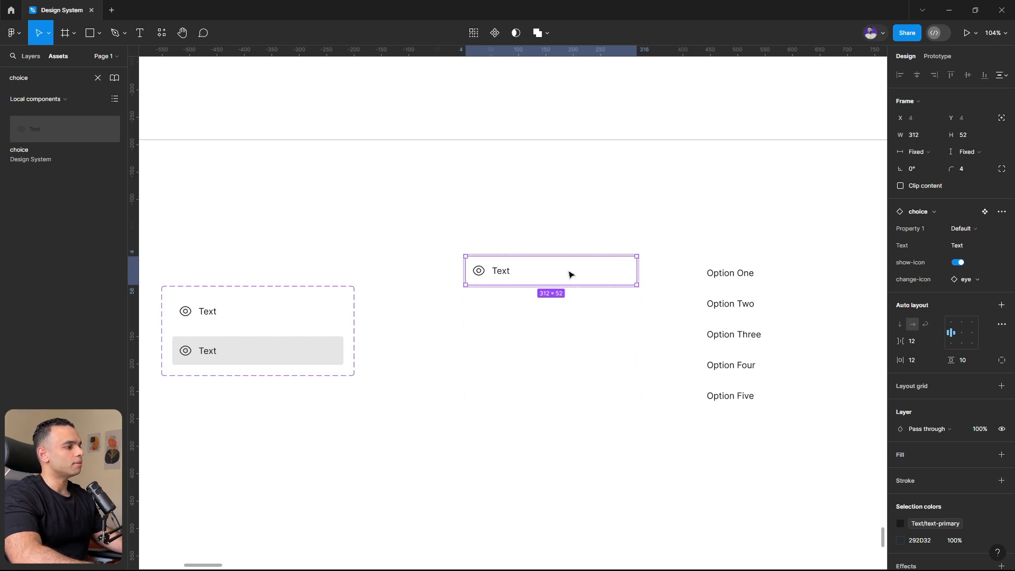
key("ctrl+d")
key("ctrl+d")
key("ctrl+d")
key("ctrl+d")
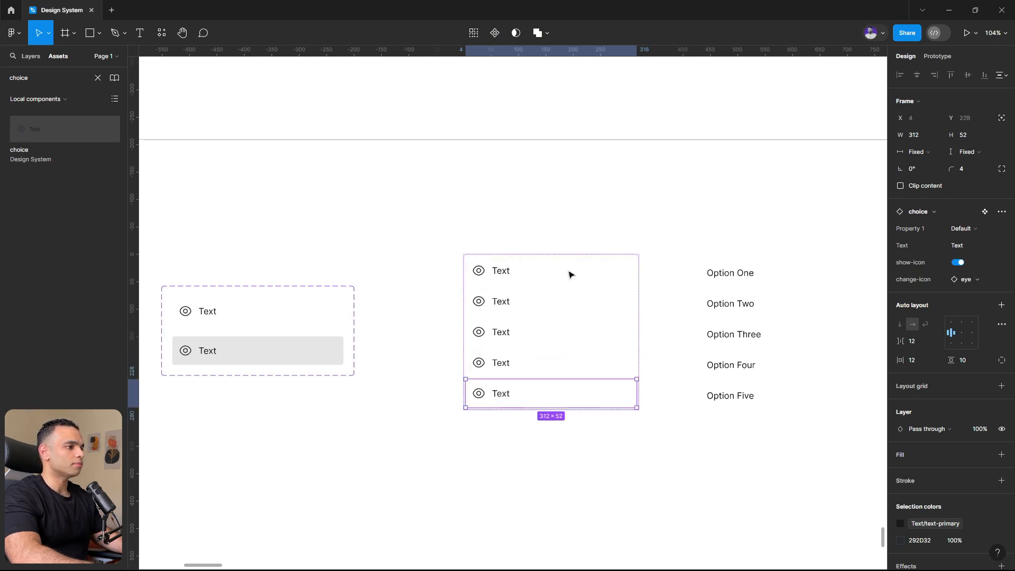
left_click(525, 308)
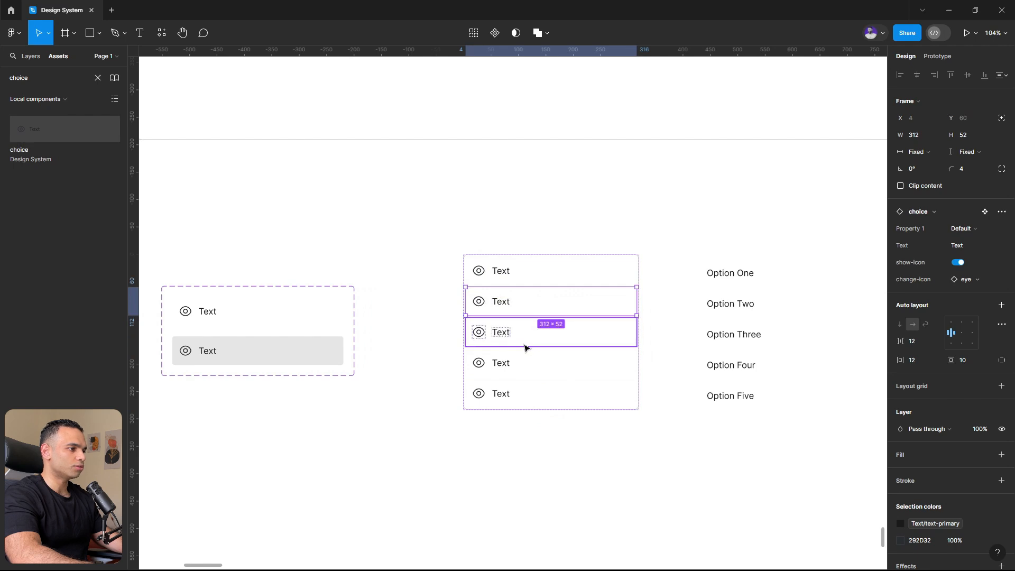
- Replace the choice rows' labels with the texts Option One to Option Five copied from the old rows
double_click(735, 273)
key("ctrl+c")
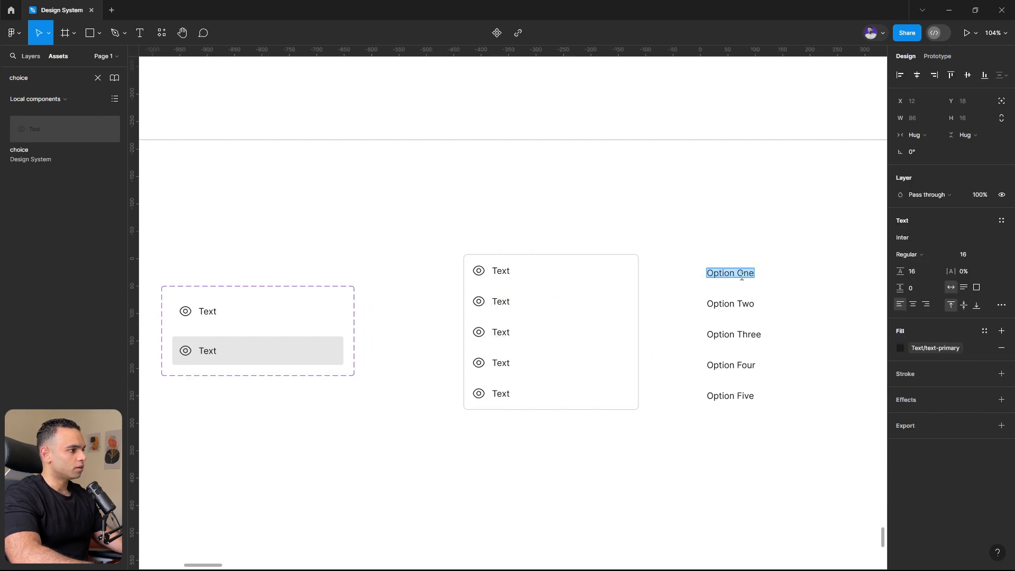
double_click(494, 270)
key("ctrl+v")
double_click(738, 303)
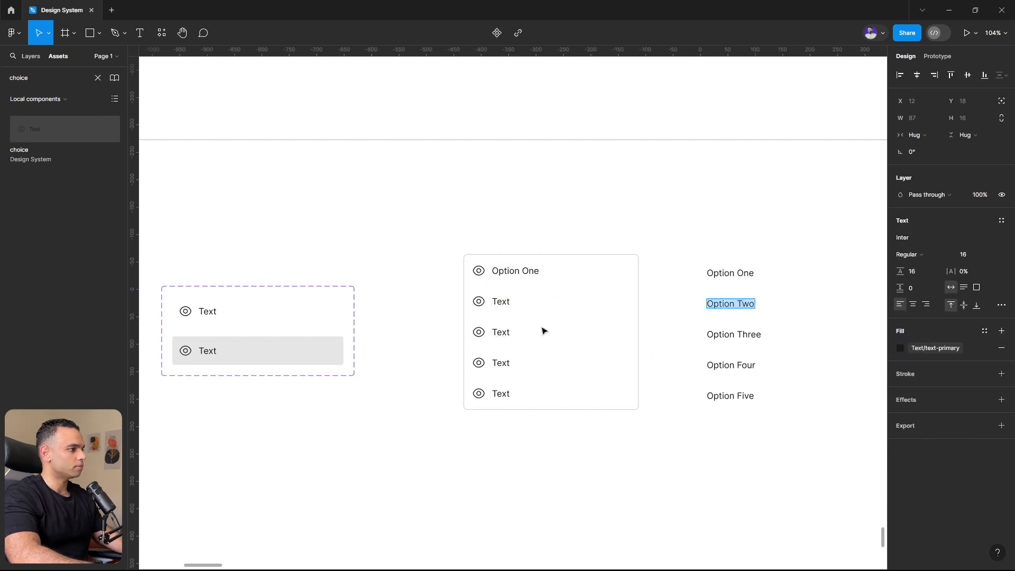
key("ctrl+c")
double_click(500, 301)
key("ctrl+v")
double_click(735, 334)
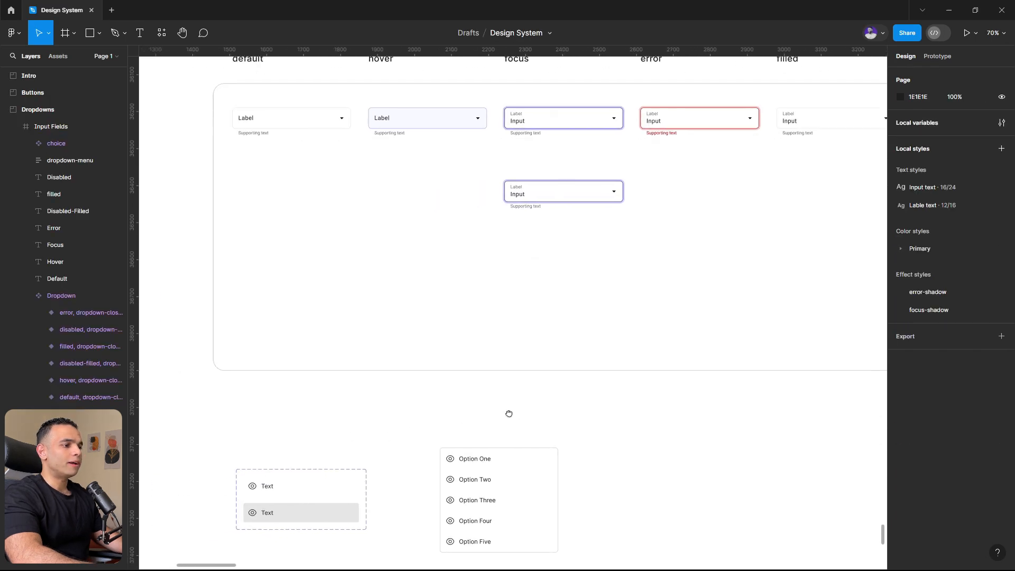
scroll(510, 415, "down", 3)
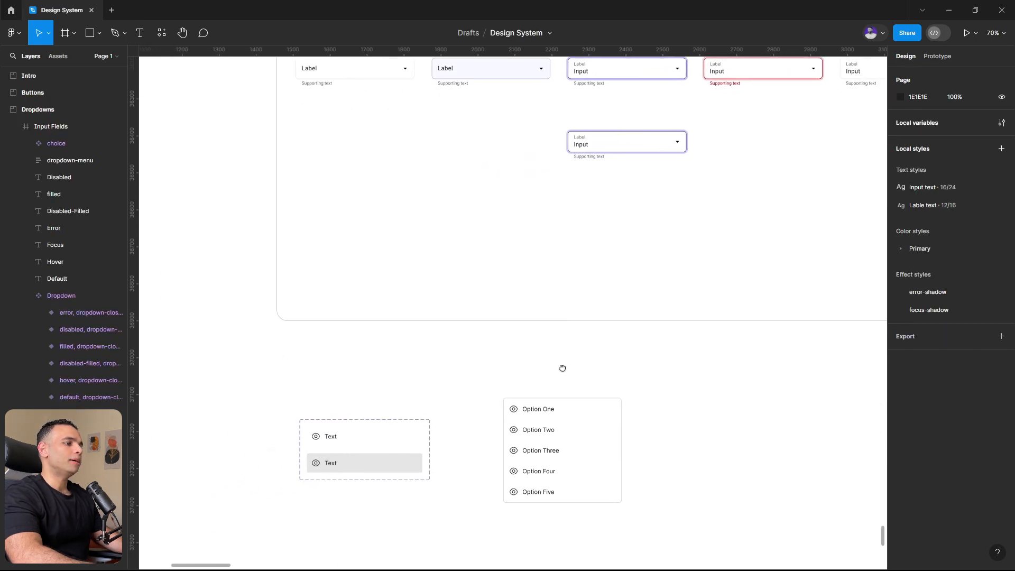
left_click(549, 416)
left_click(356, 434)
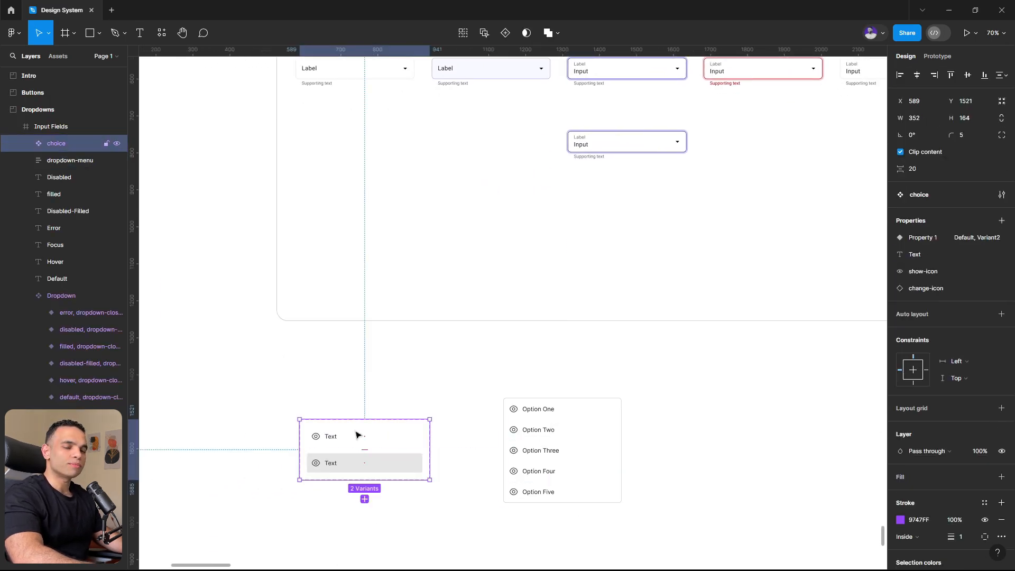
left_click(412, 376)
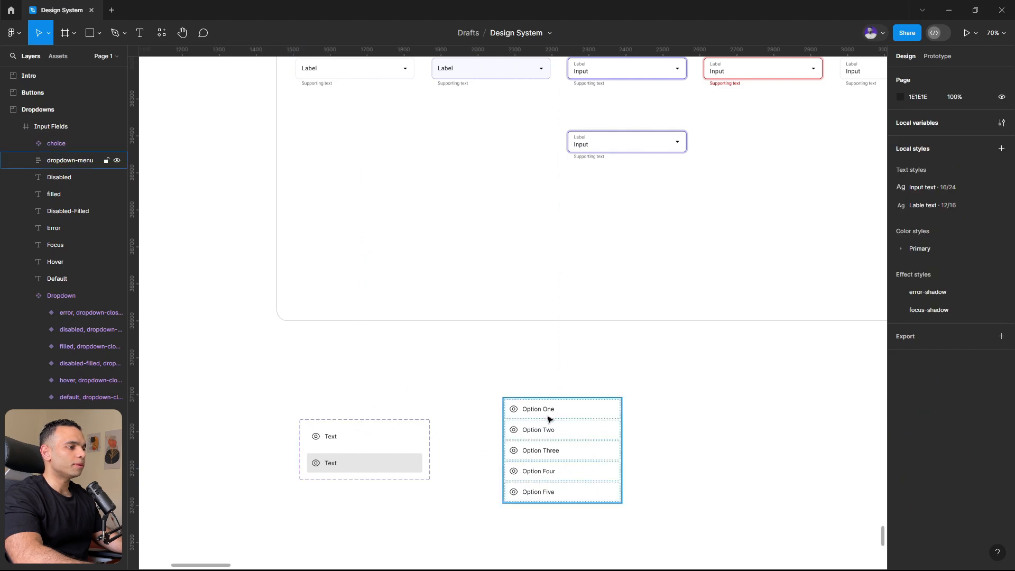
- Copy the dropdown-menu list into the lower focus variant of the Dropdown component, below its input field
left_click(550, 419)
scroll(369, 335, "down", 4)
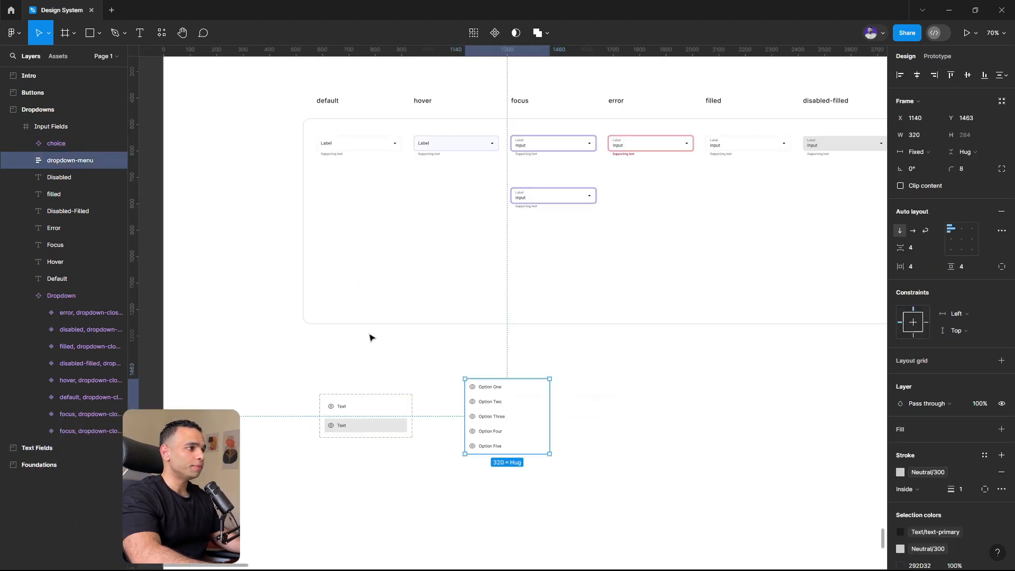
scroll(516, 236, "up", 6)
left_click(454, 253)
left_click(454, 253)
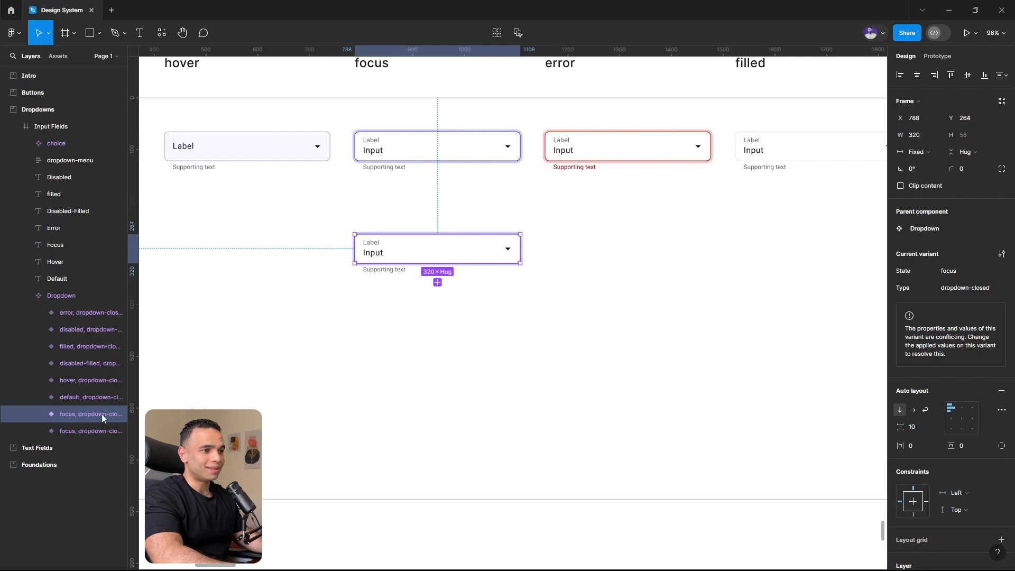
left_click(39, 414)
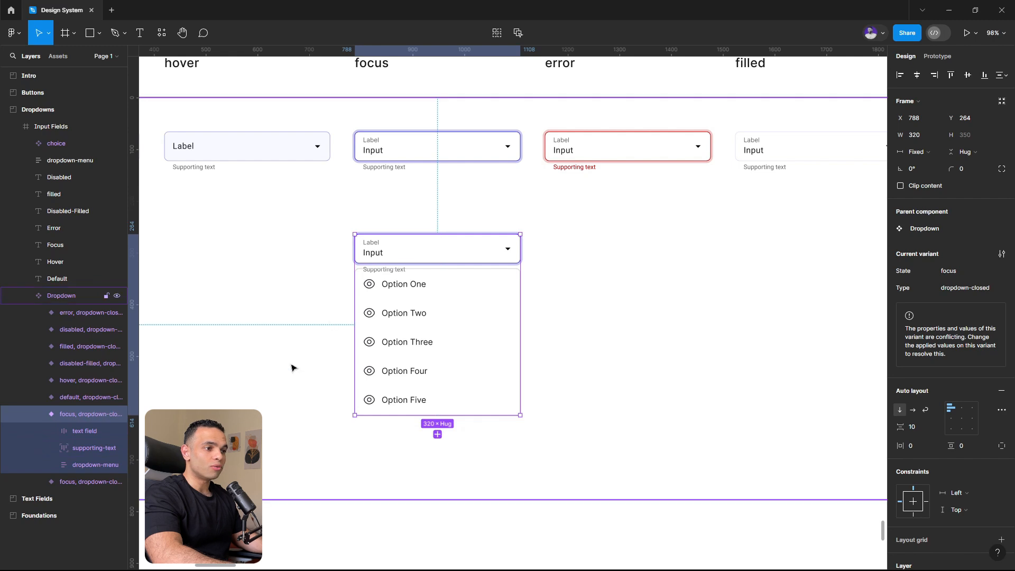
- Delete the supporting text from the focus variant containing the option list and set that variant's item spacing to 12
left_click(83, 446)
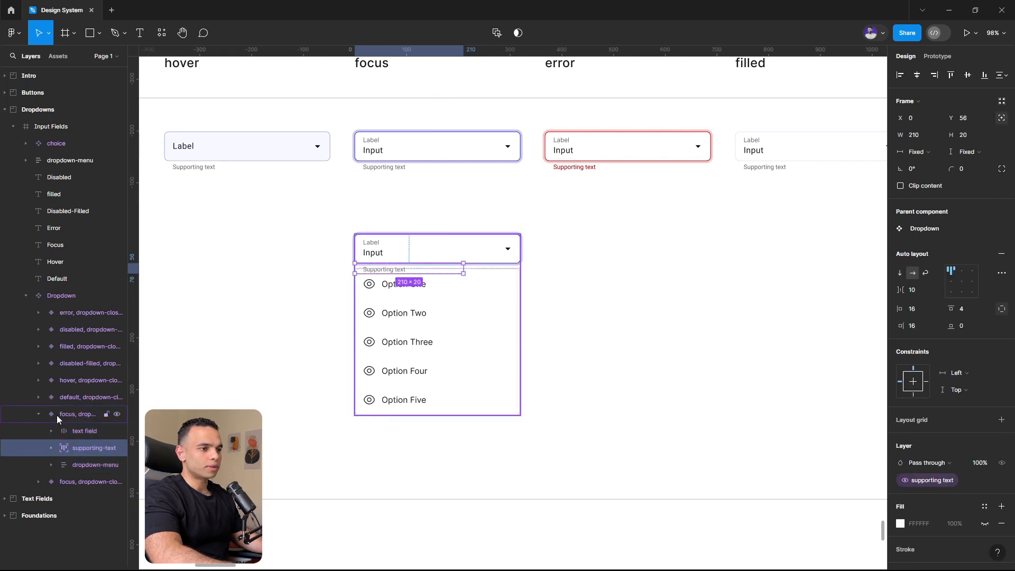
key("Delete")
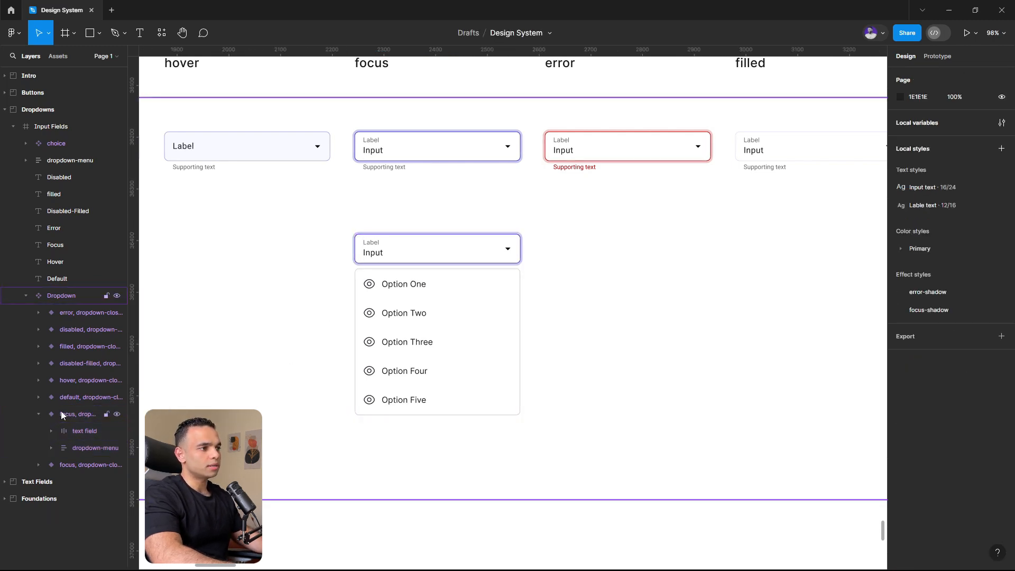
left_click(61, 413)
left_click(917, 429)
type("12")
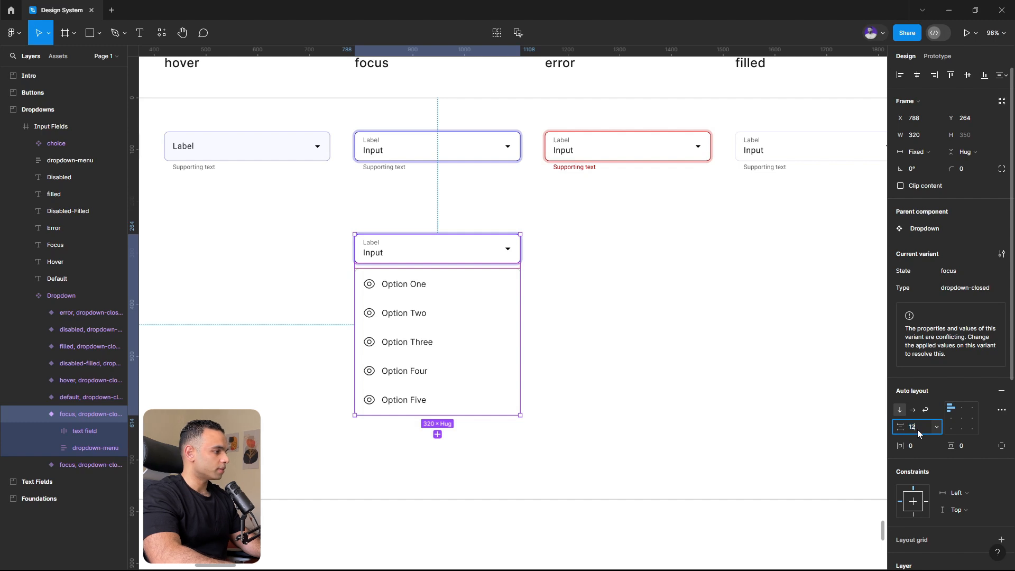
key("Return")
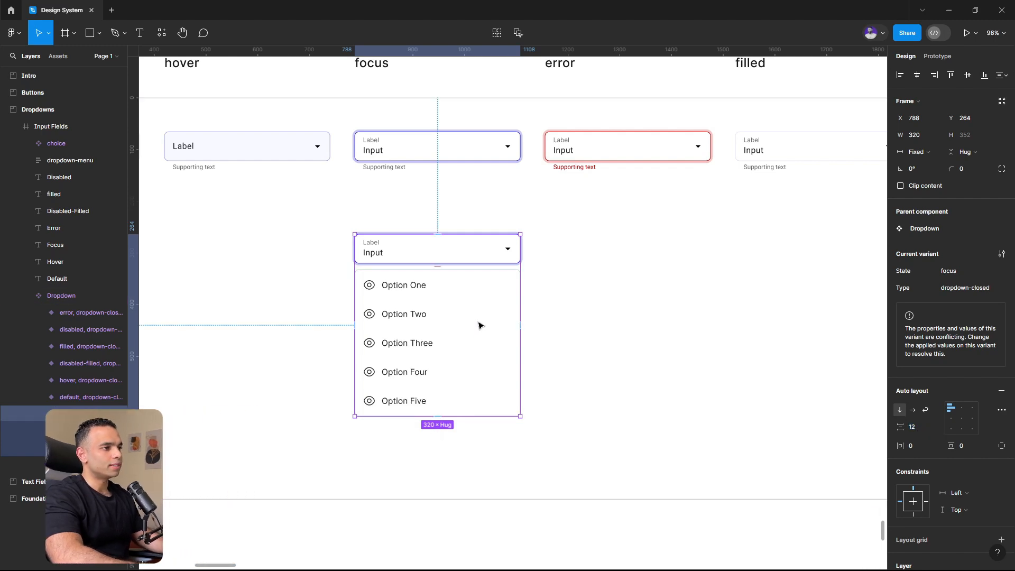
left_click(575, 301)
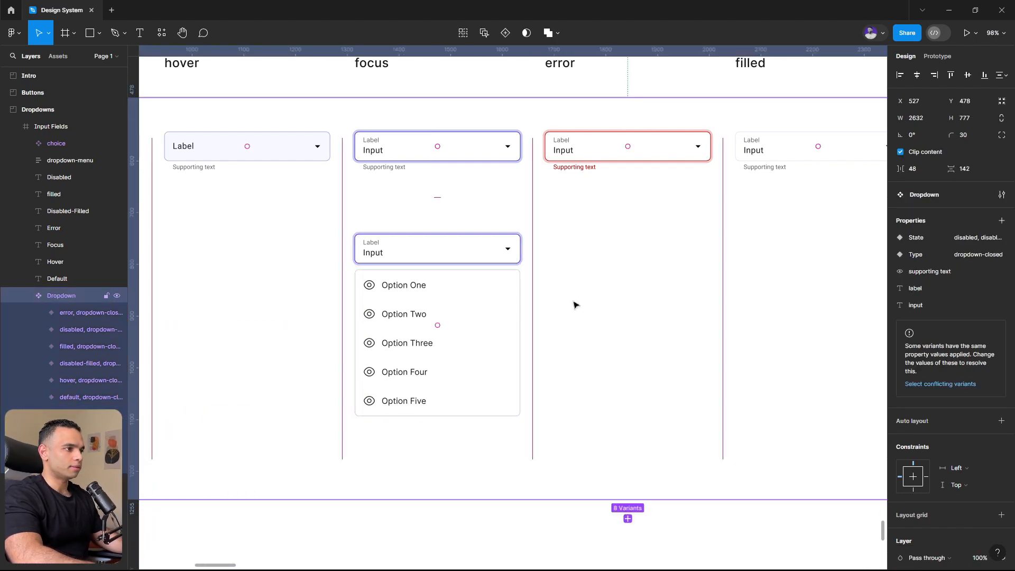
left_click(449, 324)
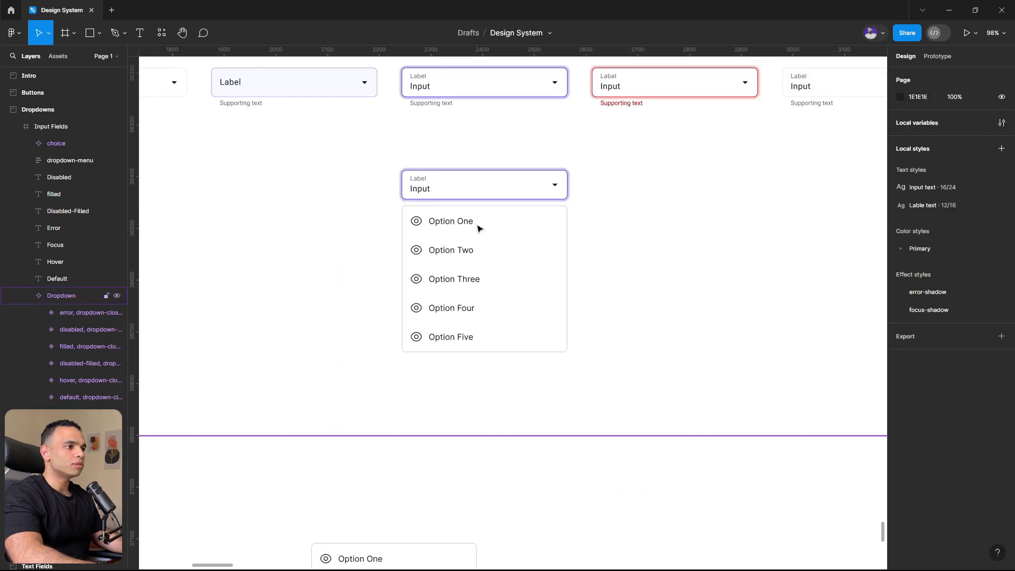
- Create a visibility property named option-one with the value True for the Option One row
left_click(479, 228)
left_click(479, 228)
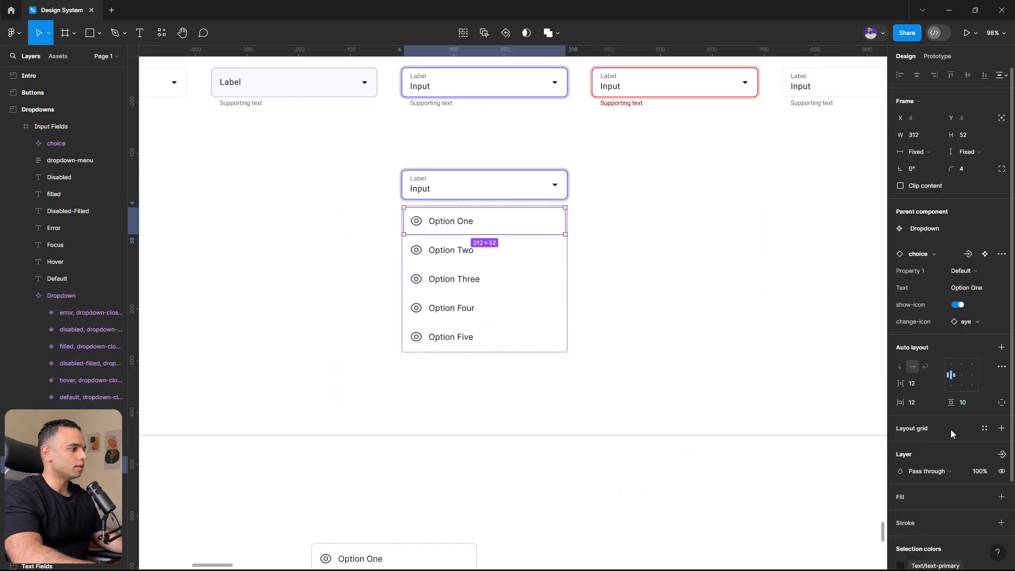
left_click(1001, 454)
left_click(919, 524)
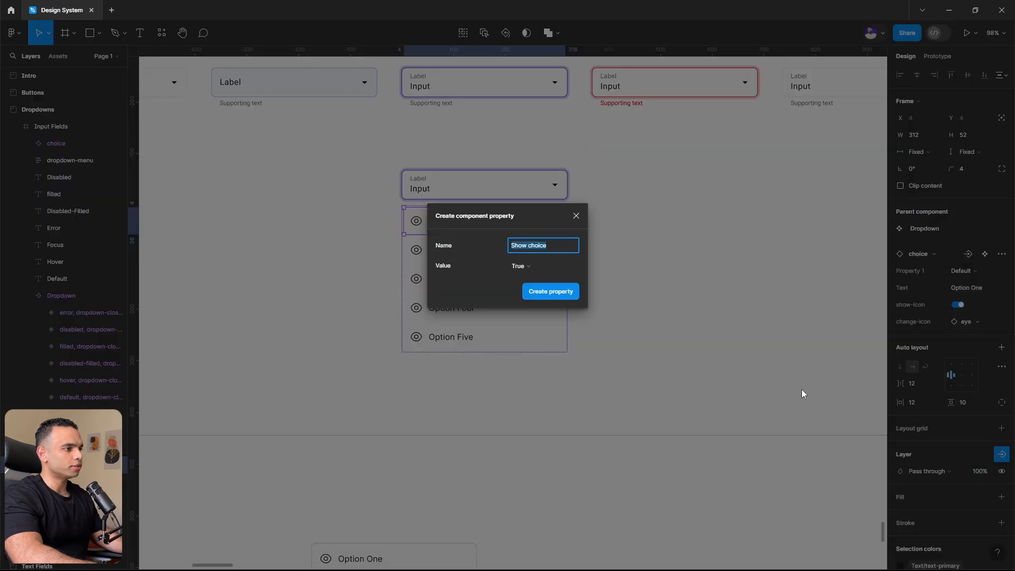
type("option-one")
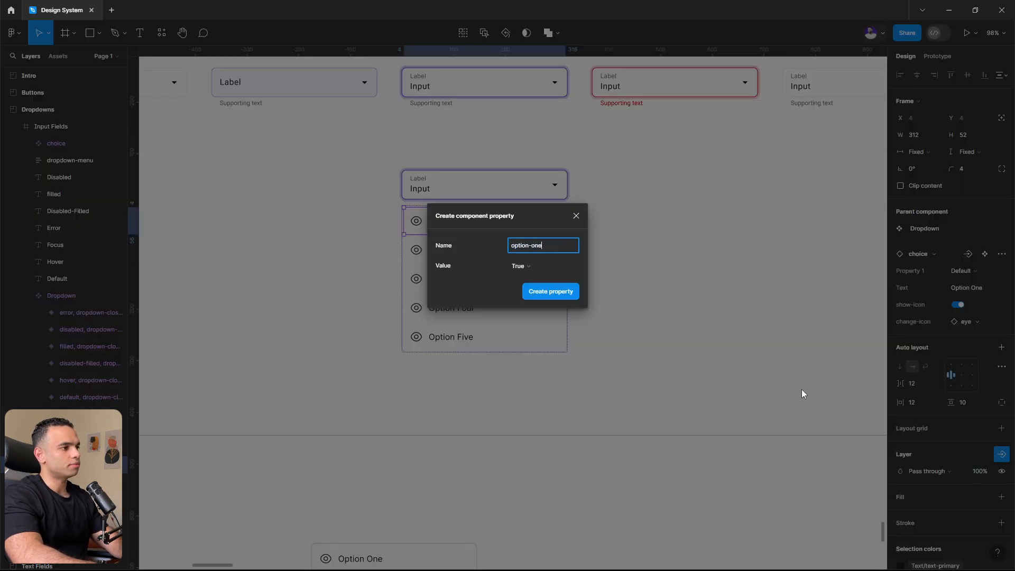
key("Return")
- Create a visibility property named option-two with the value True for the Option Two row
left_click(449, 251)
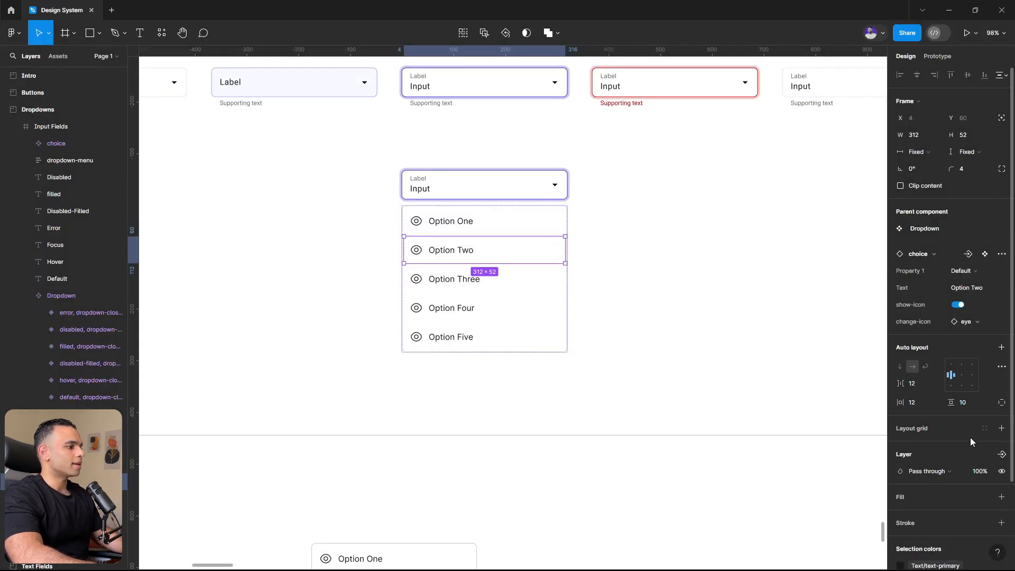
left_click(1001, 454)
left_click(919, 509)
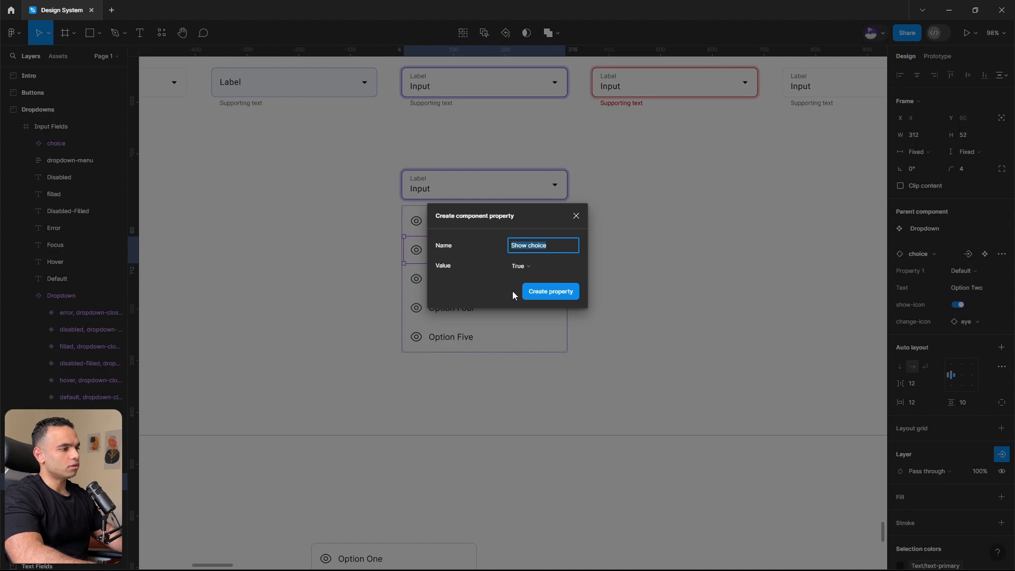
type("option")
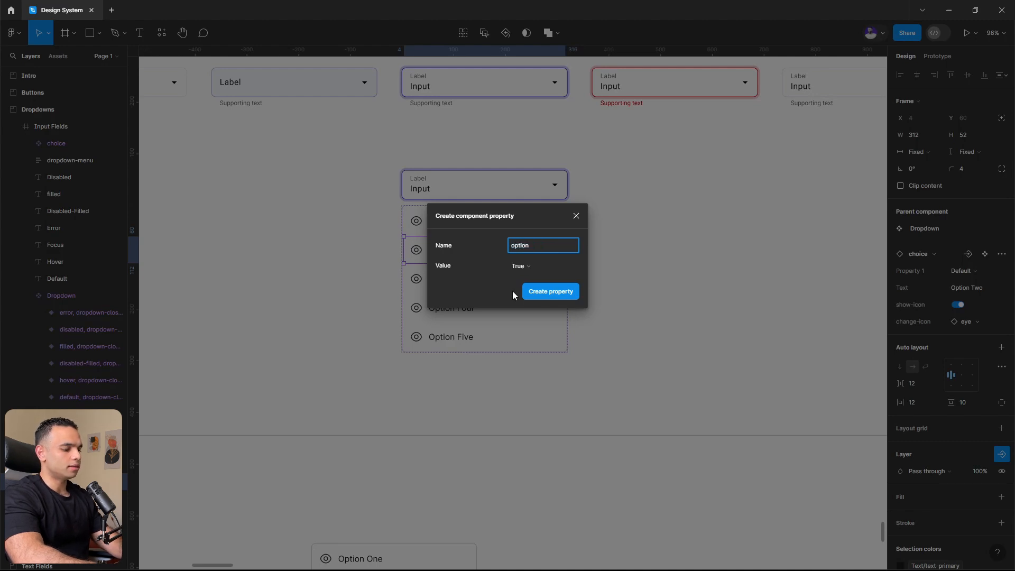
type("-two")
key("Return")
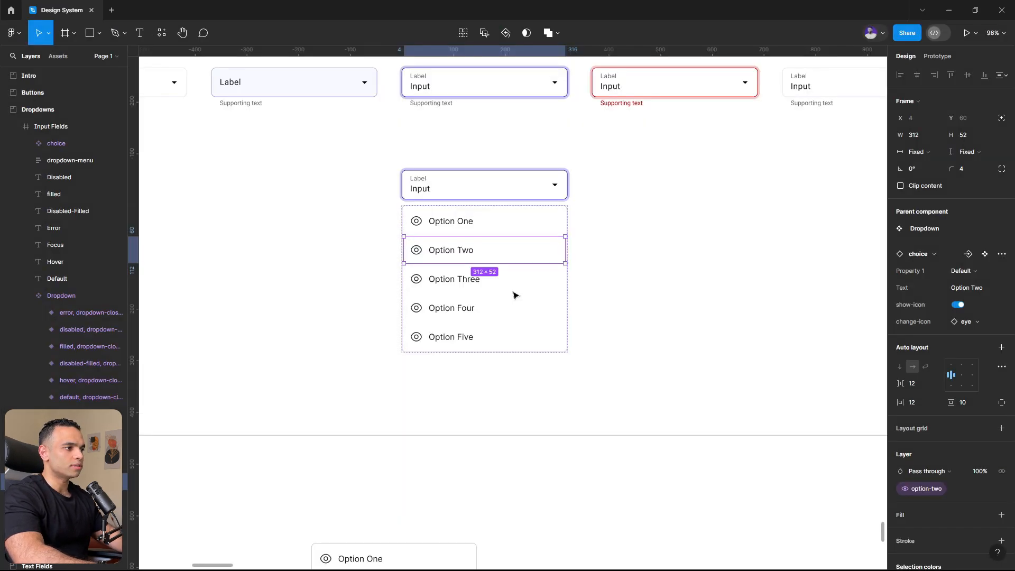
- Create a visibility property named option-three with the value True for the Option Three row
left_click(516, 286)
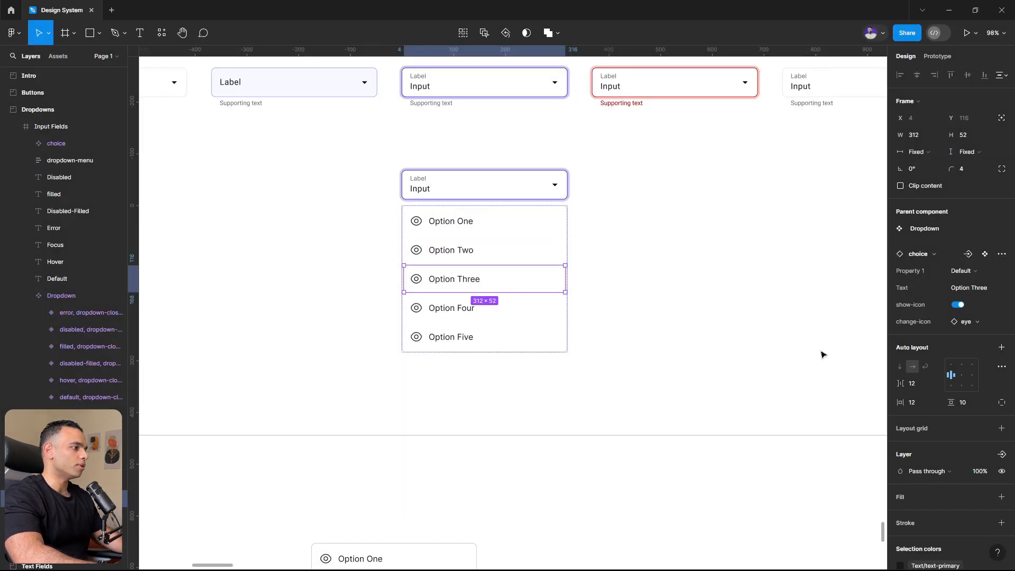
left_click(1000, 454)
left_click(930, 521)
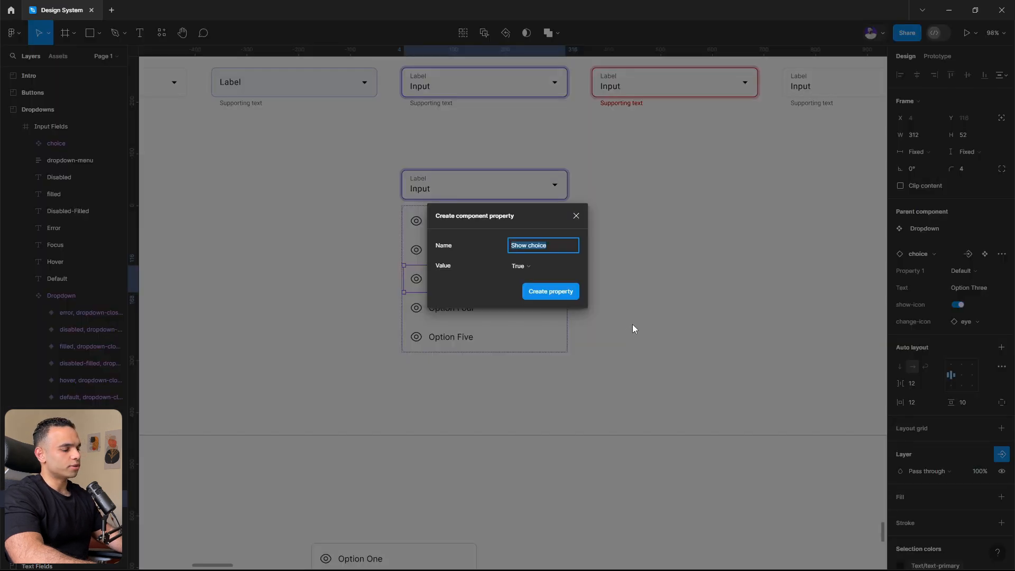
type("option-thre")
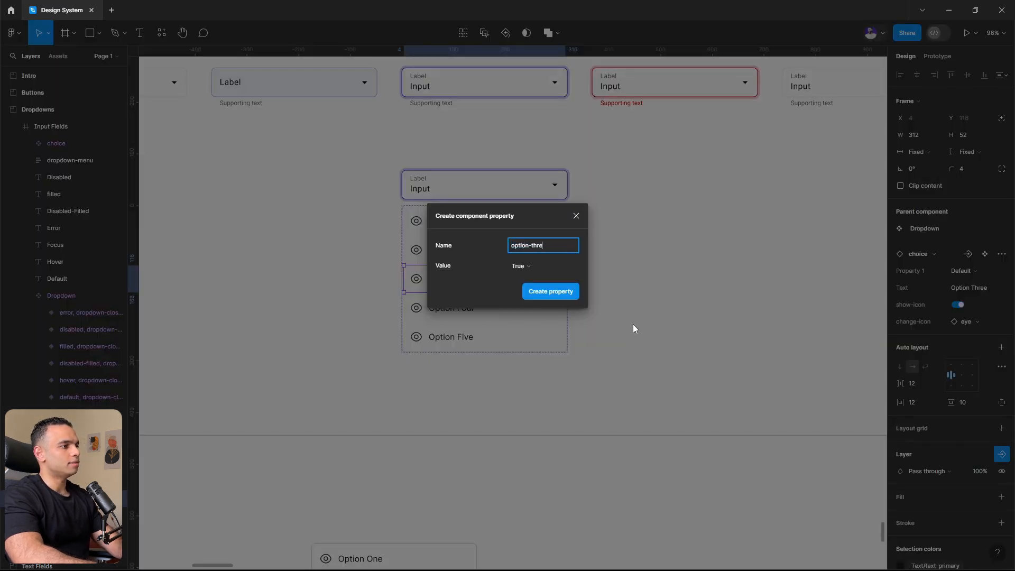
type("e")
left_click(550, 292)
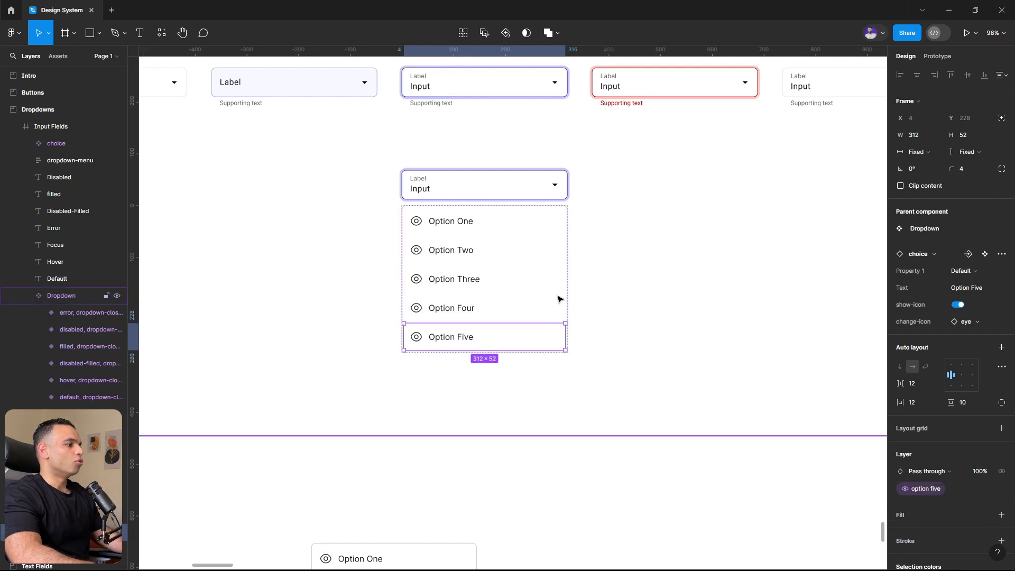
- Check the visibility property assigned to each of the five option rows in the open dropdown variant
left_click(512, 232)
left_click(509, 258)
left_click(509, 282)
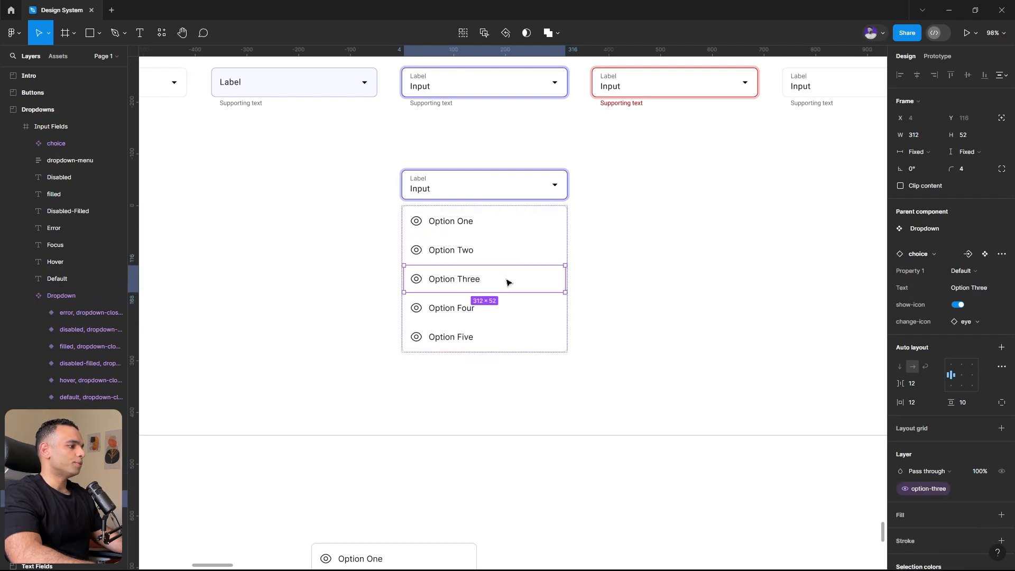
left_click(505, 311)
left_click(505, 335)
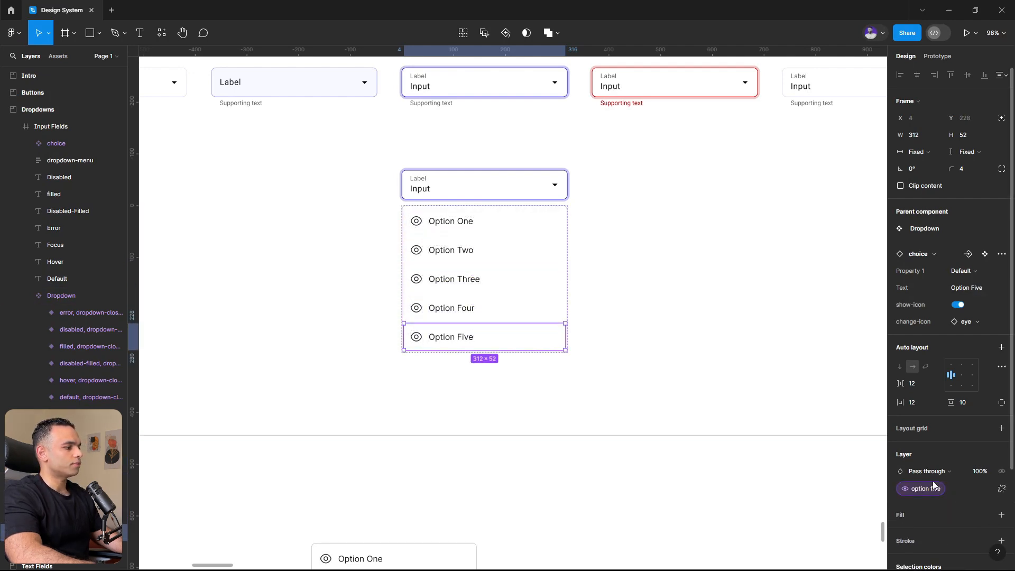
left_click(704, 311)
scroll(705, 310, "down", 3)
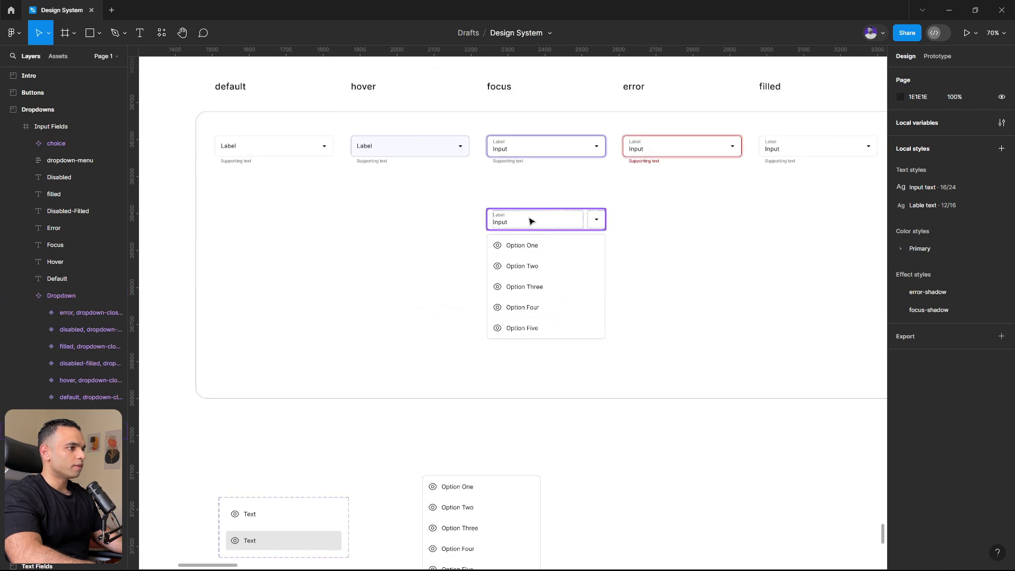
- Move the open dropdown variant beneath the closed default variant and set its Type to dropdown-opened
left_click(533, 270)
left_click_drag(576, 254, 305, 249)
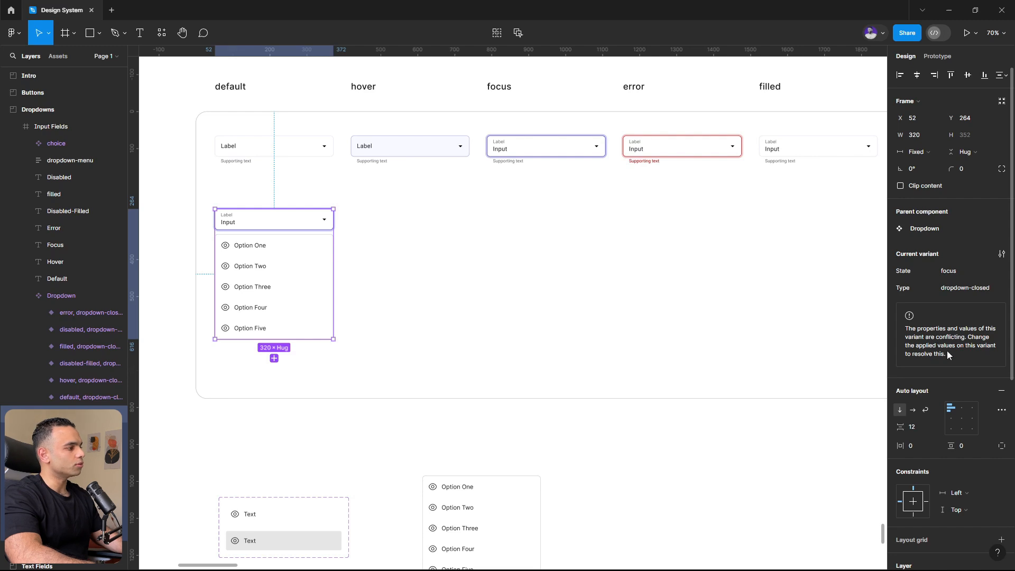
left_click(965, 290)
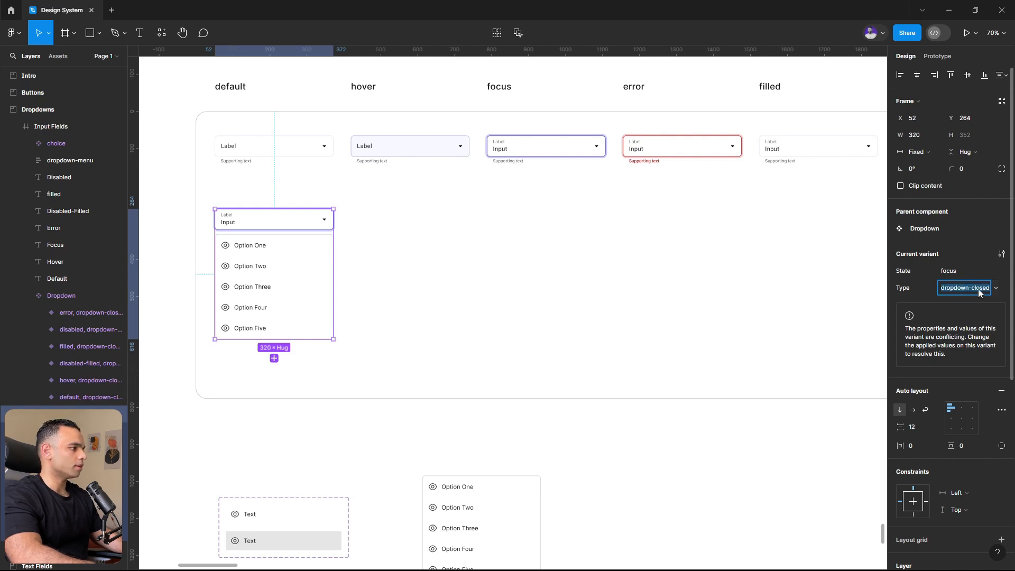
double_click(978, 289)
type("ope")
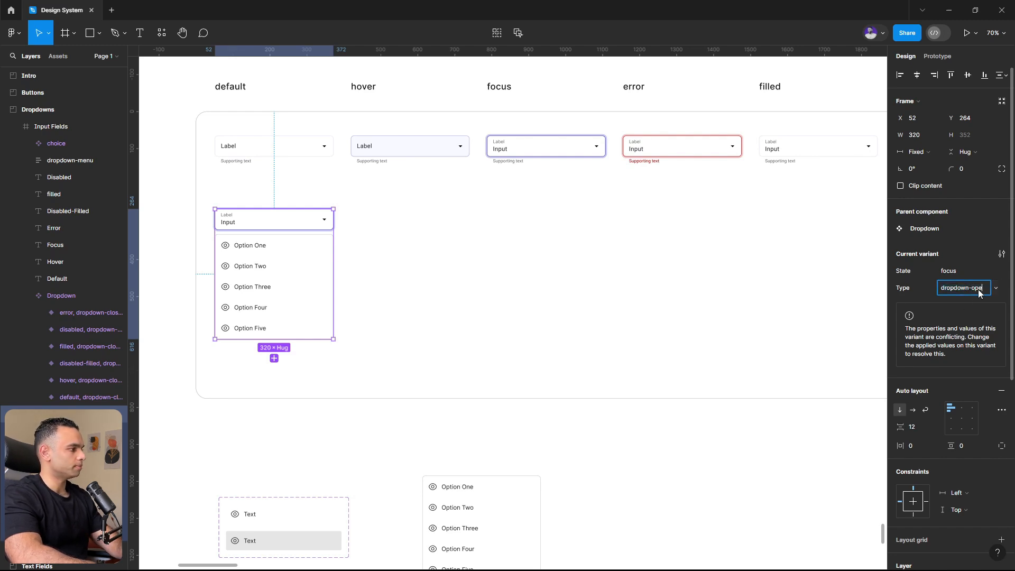
type("ned")
key("Return")
- Check the State and Type values of each closed dropdown variant from default through disabled
scroll(351, 253, "down", 5)
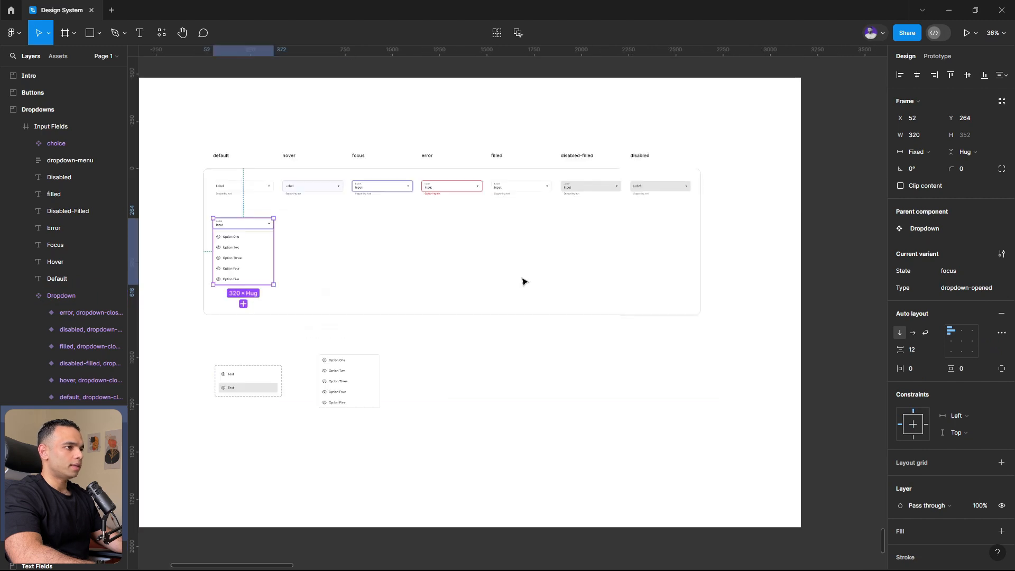
left_click(267, 189)
left_click(335, 190)
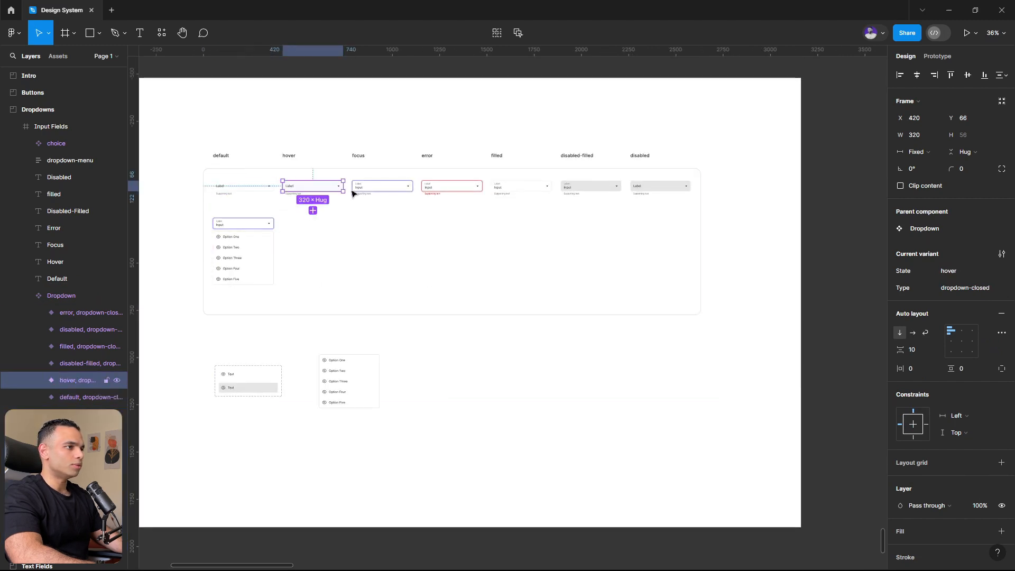
left_click(382, 187)
left_click(452, 188)
left_click(521, 188)
left_click(591, 188)
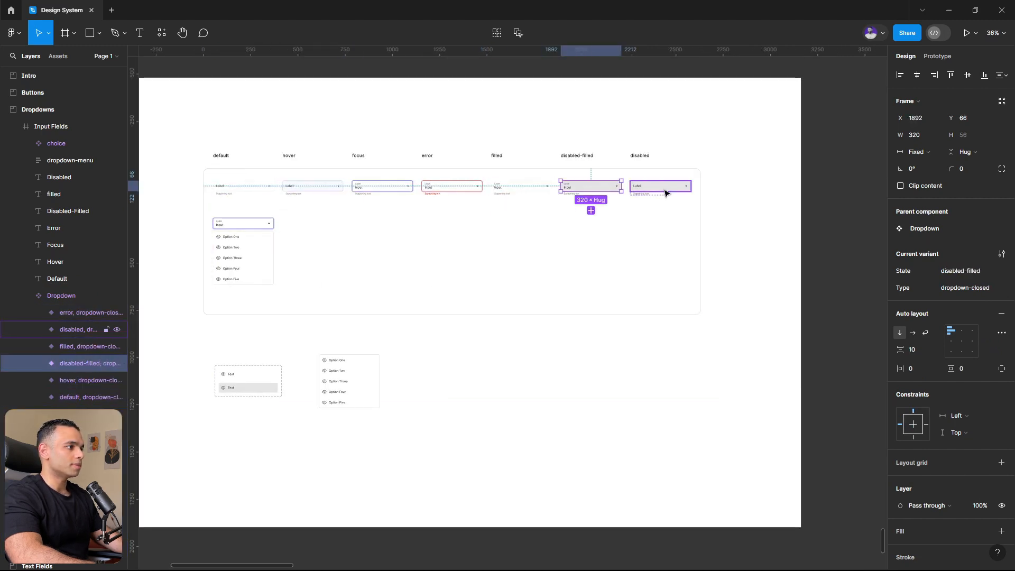
left_click(665, 190)
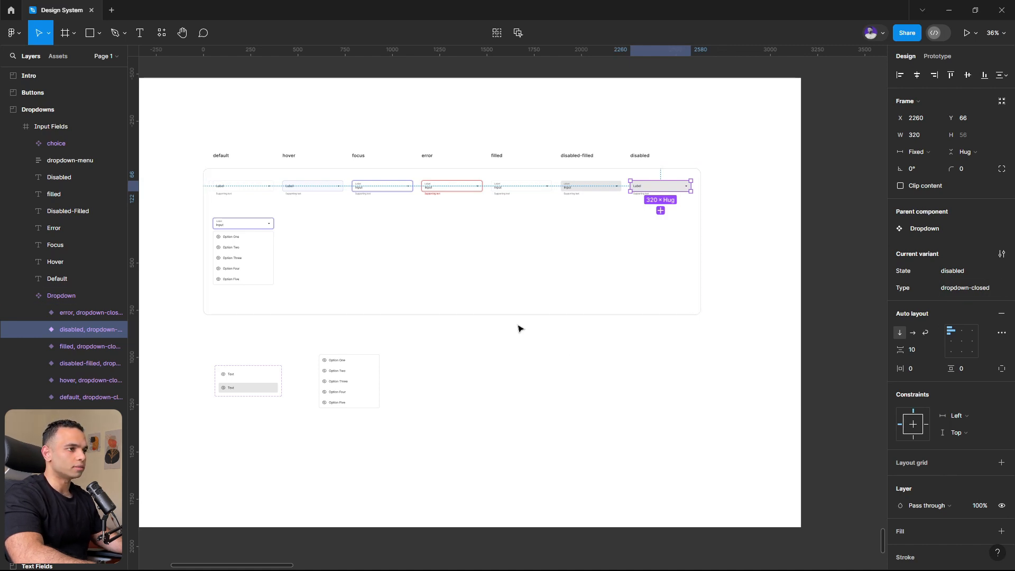
- Add a 1440 × 1024 Desktop frame and place it beside the Input Fields frame in the Dropdowns section
scroll(391, 290, "down", 5)
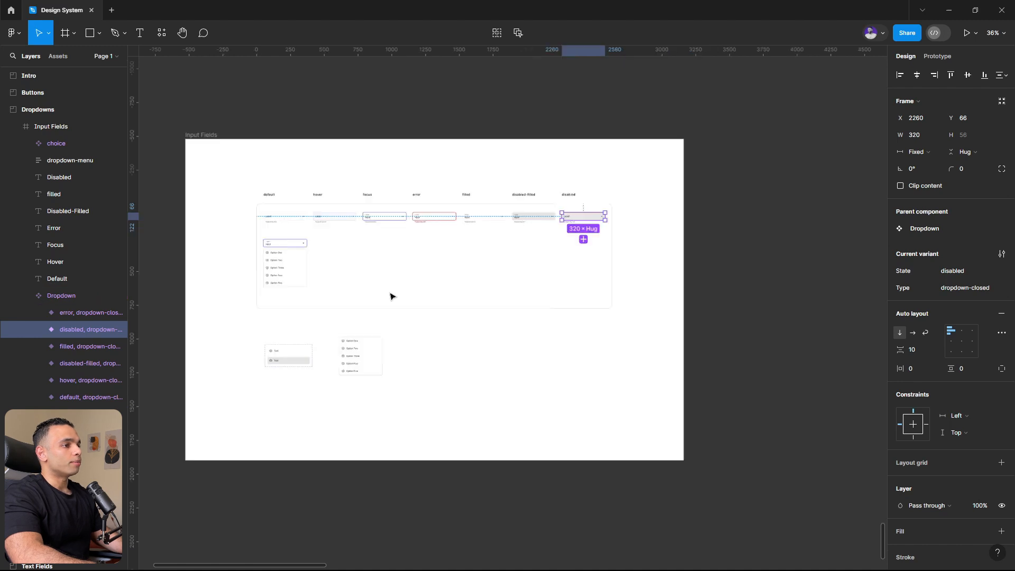
left_click(66, 34)
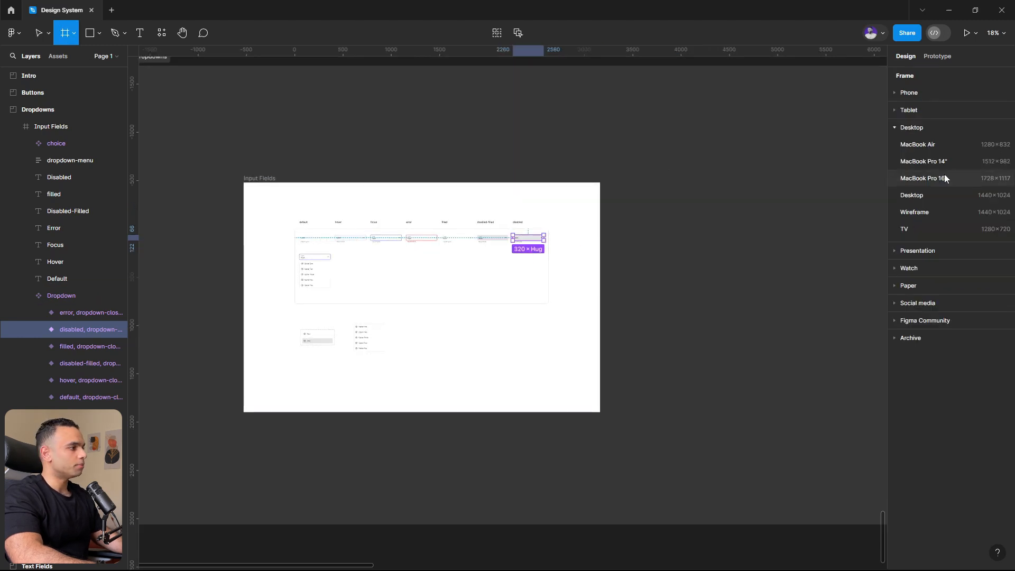
left_click(916, 196)
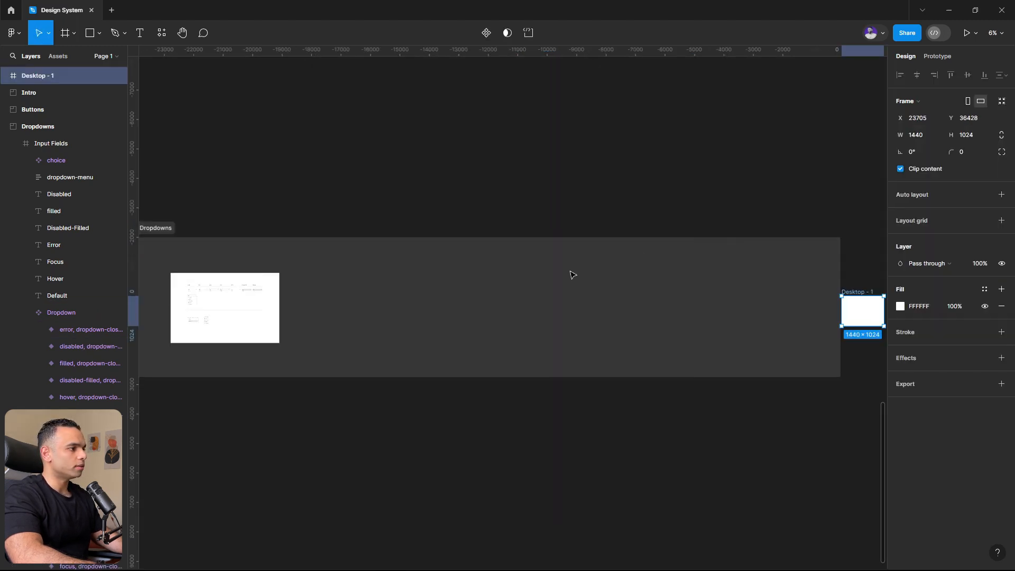
left_click_drag(855, 294, 308, 271)
left_click(273, 209)
- Search the local components for dropdown and place a Dropdown instance in the Desktop - 1 frame
scroll(217, 337, "up", 3)
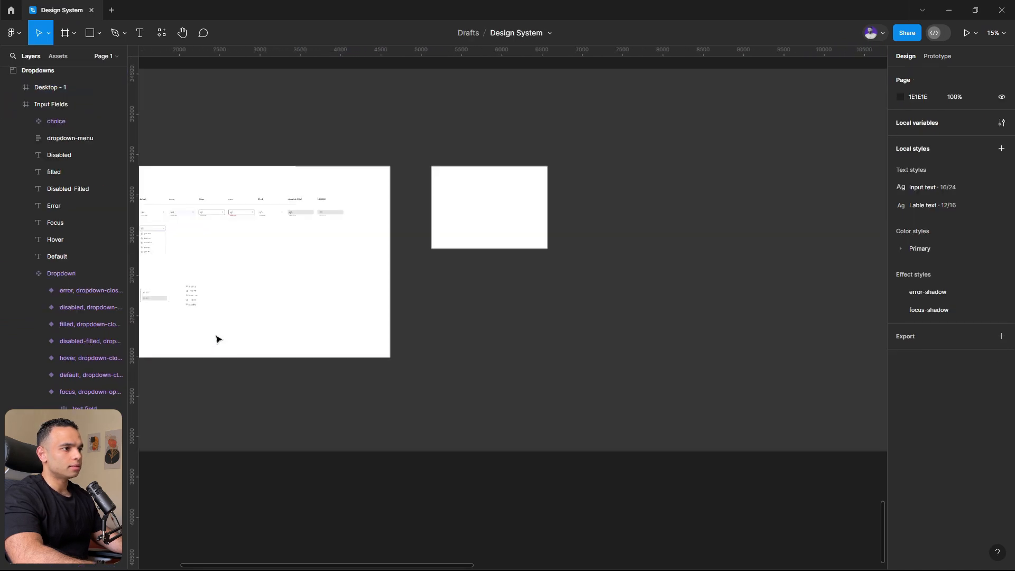
scroll(421, 237, "left", 2)
scroll(246, 214, "up", 3)
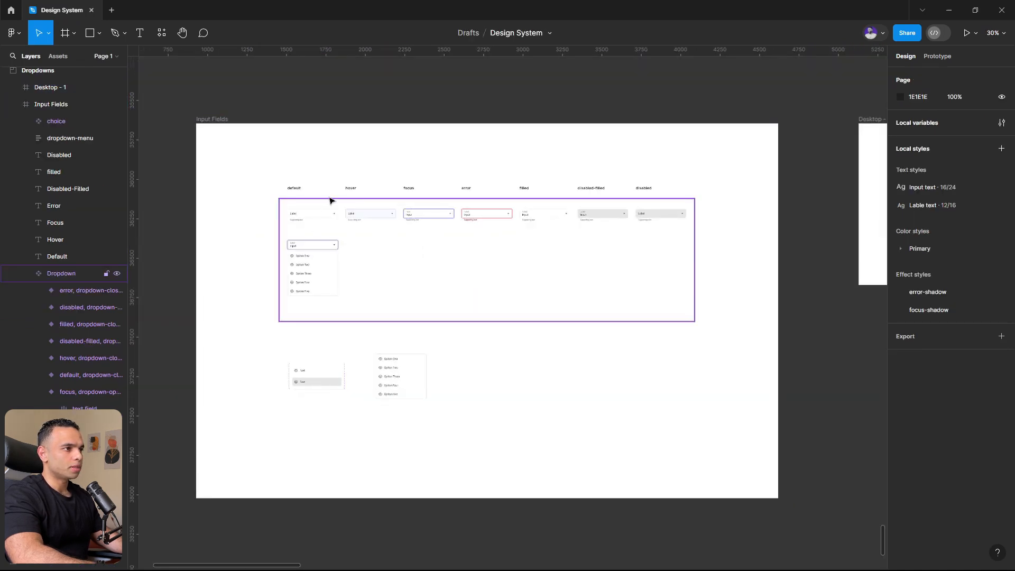
left_click(310, 208)
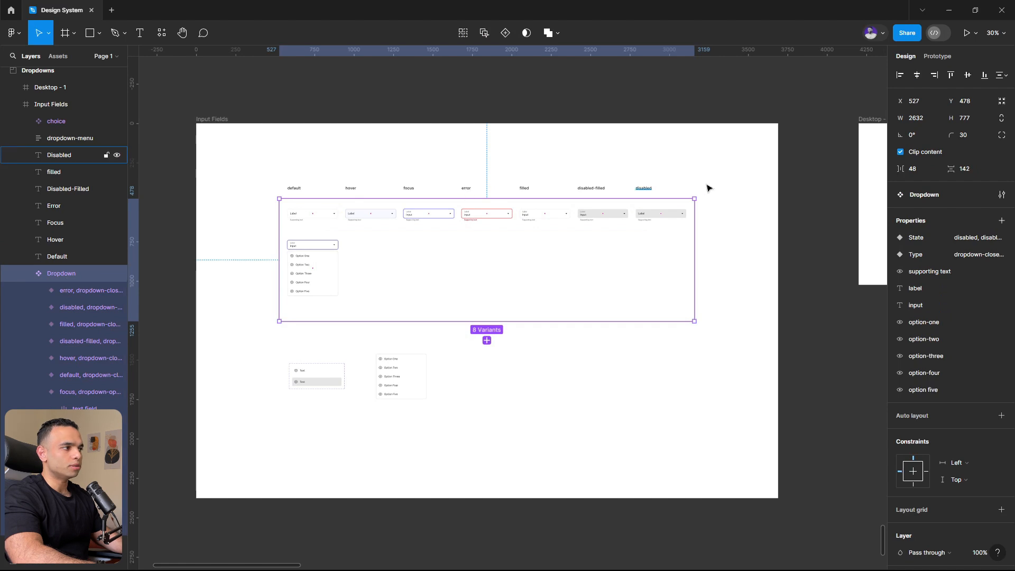
scroll(585, 200, "down", 5)
scroll(766, 189, "up", 6)
left_click(69, 58)
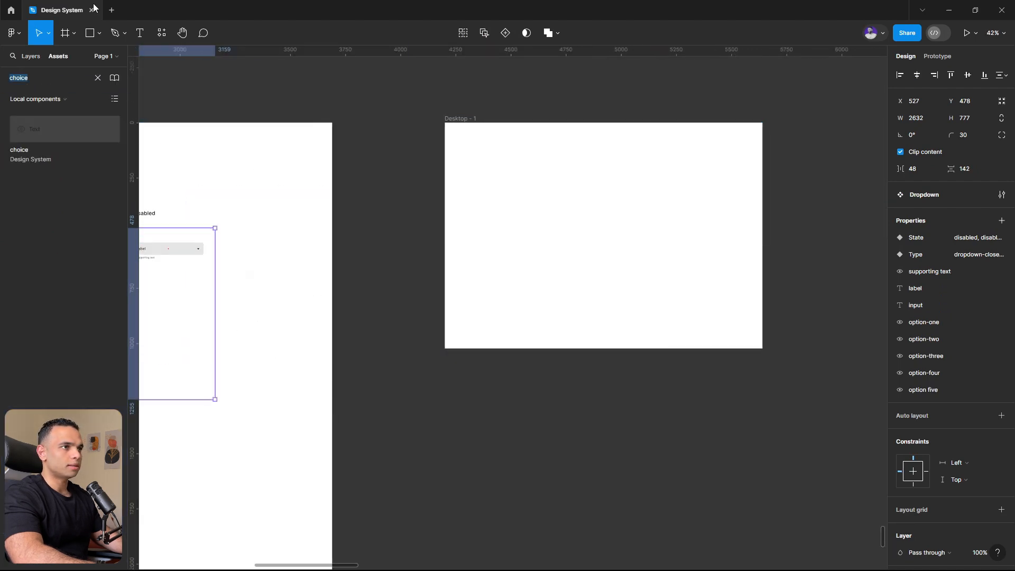
type("dropdown")
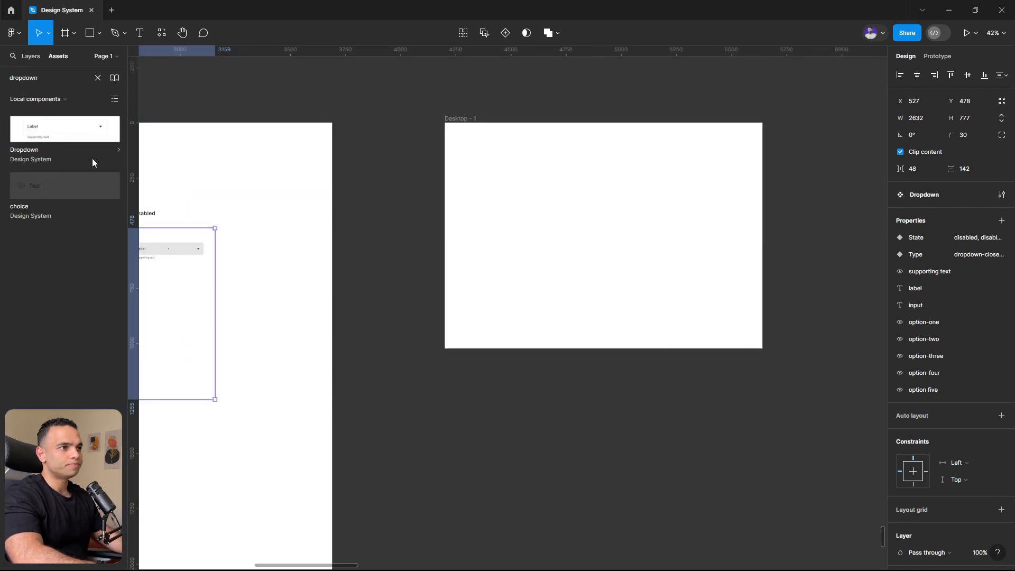
left_click_drag(62, 128, 557, 213)
left_click(629, 216)
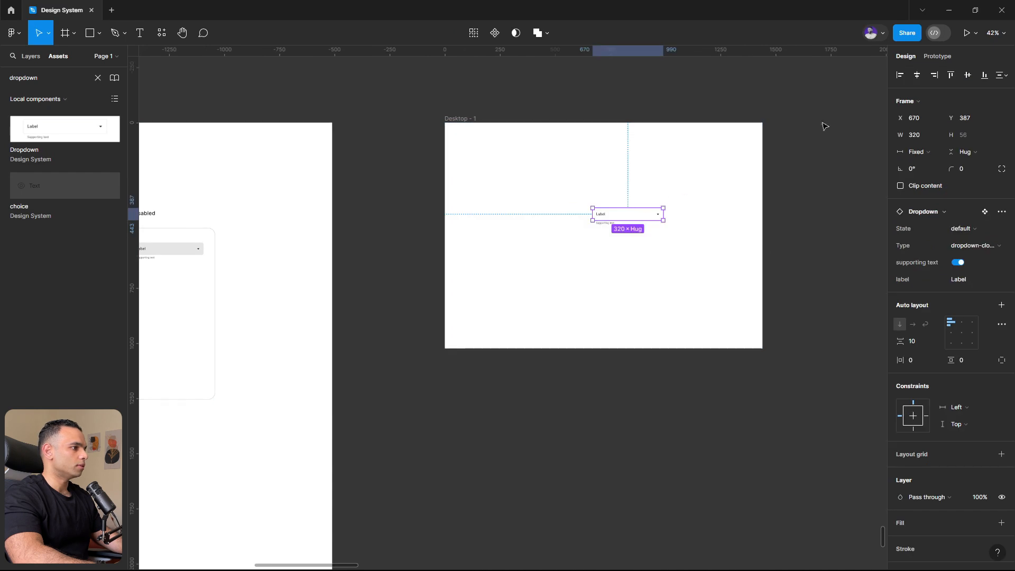
- Center the Dropdown instance horizontally and vertically in the Desktop - 1 frame and clear the component search
left_click(917, 76)
left_click(967, 75)
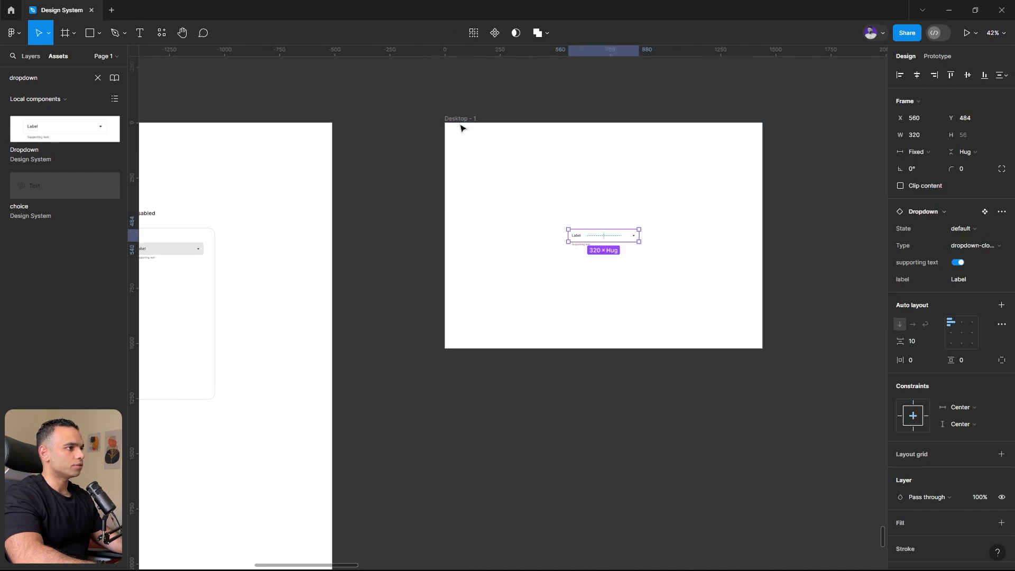
left_click(478, 247)
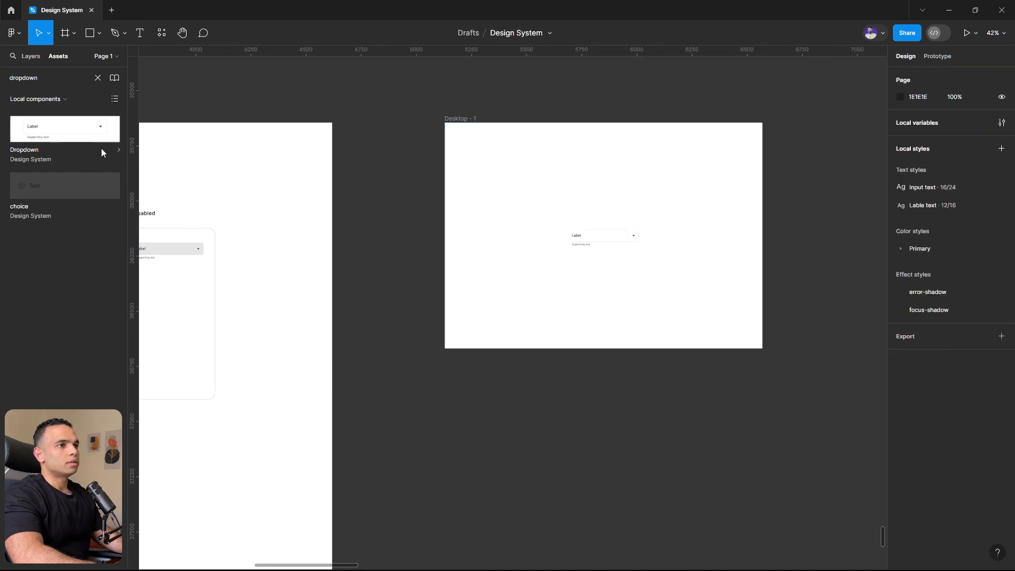
left_click(99, 78)
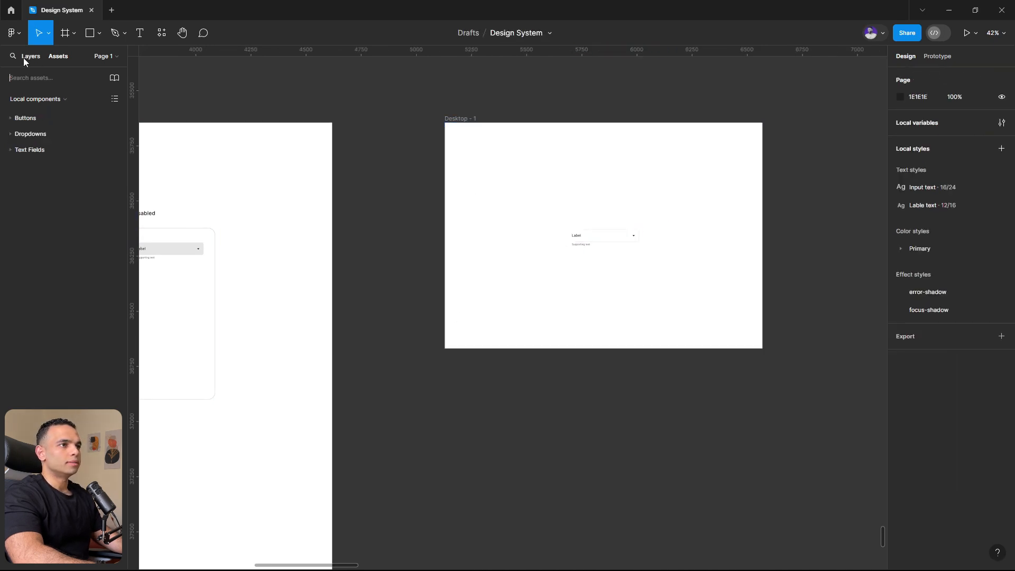
left_click(585, 239)
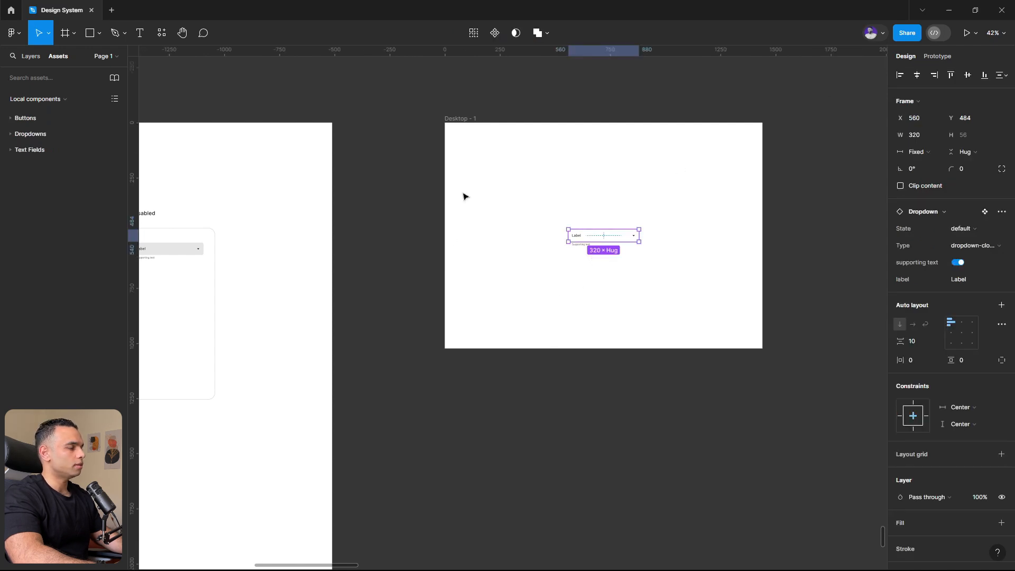
- Add a While hovering prototype interaction that changes the default dropdown variant to the closed hover variant
scroll(437, 243, "left", 15)
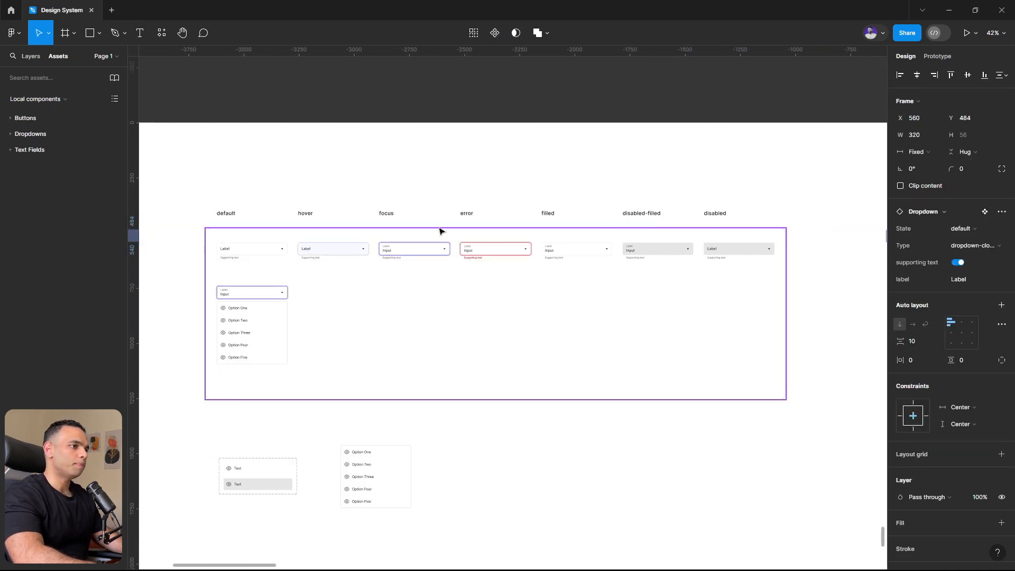
scroll(386, 285, "up", 5)
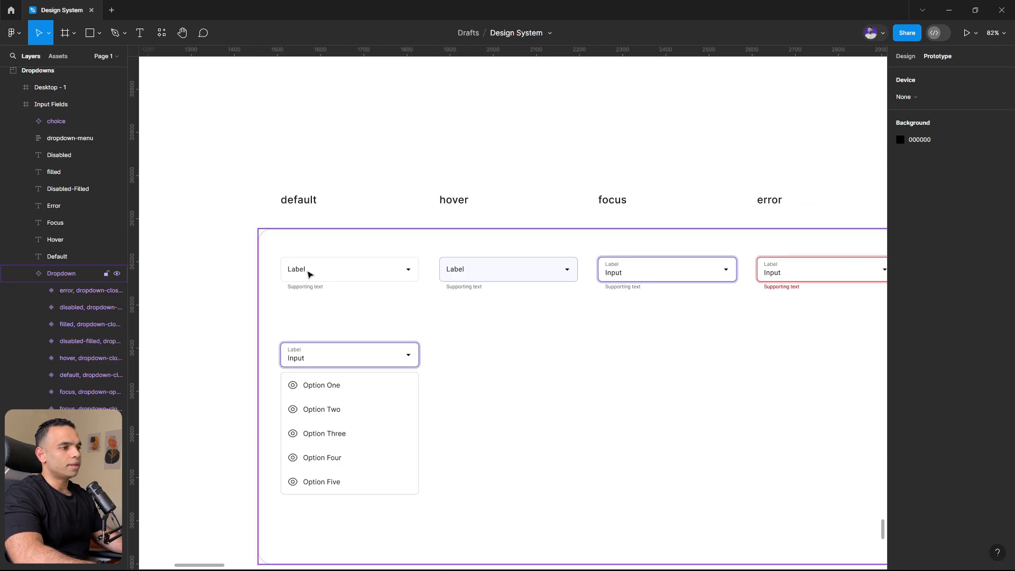
left_click(309, 273)
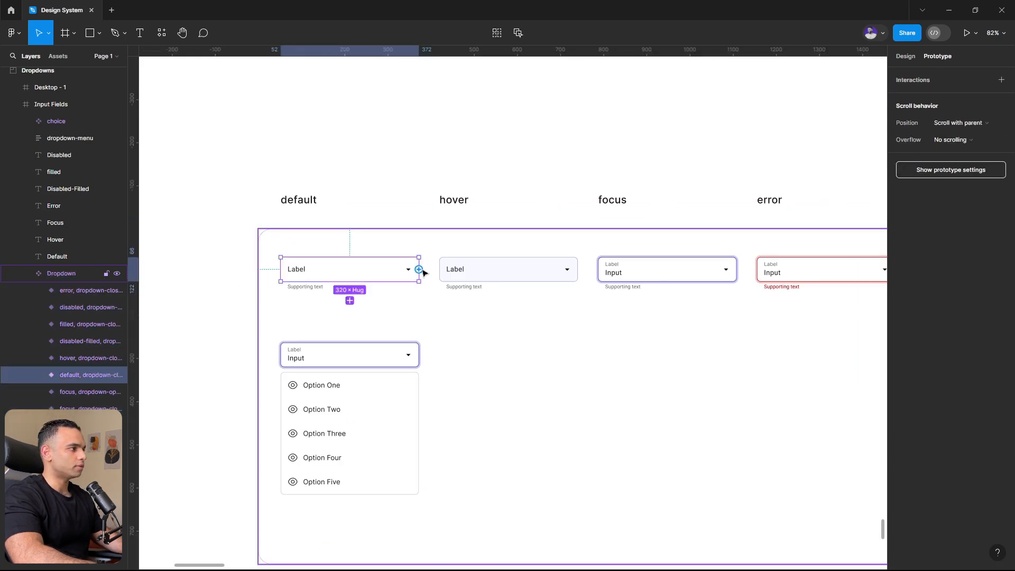
left_click(904, 56)
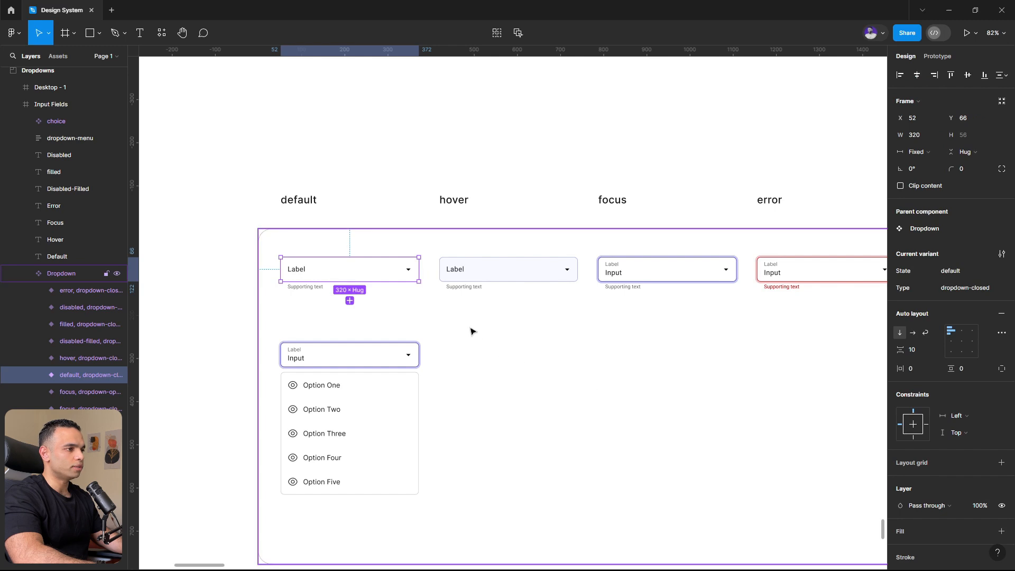
key("shift+e")
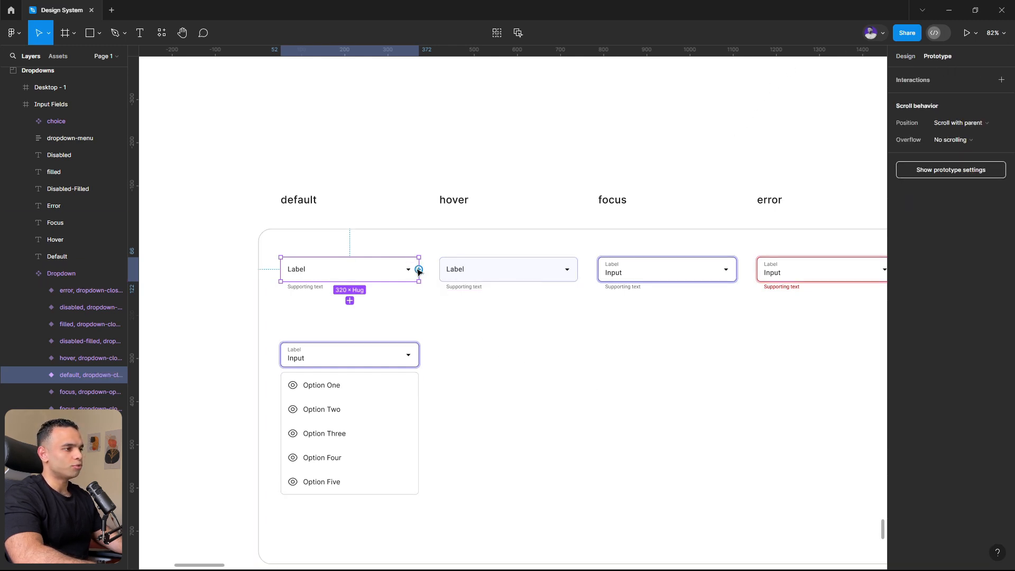
left_click_drag(418, 270, 439, 282)
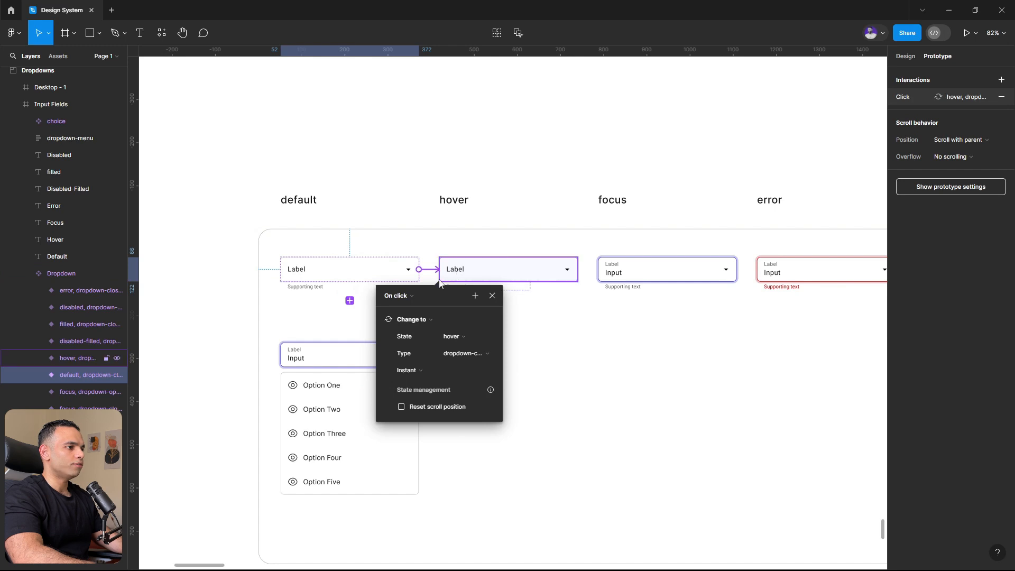
left_click(396, 296)
left_click(410, 319)
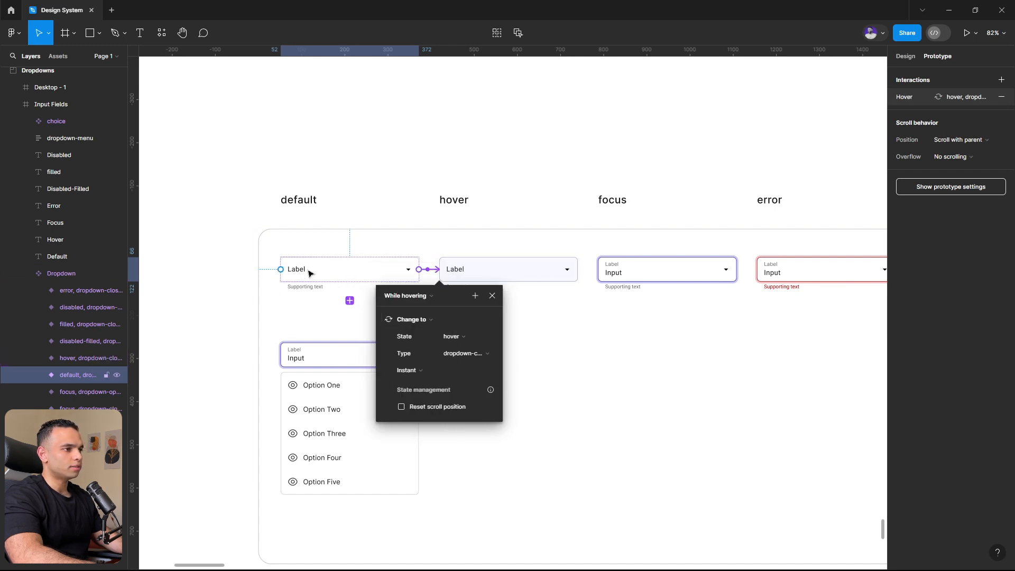
- Add an On click interaction that changes the hover variant to the opened focus variant
left_click(549, 278)
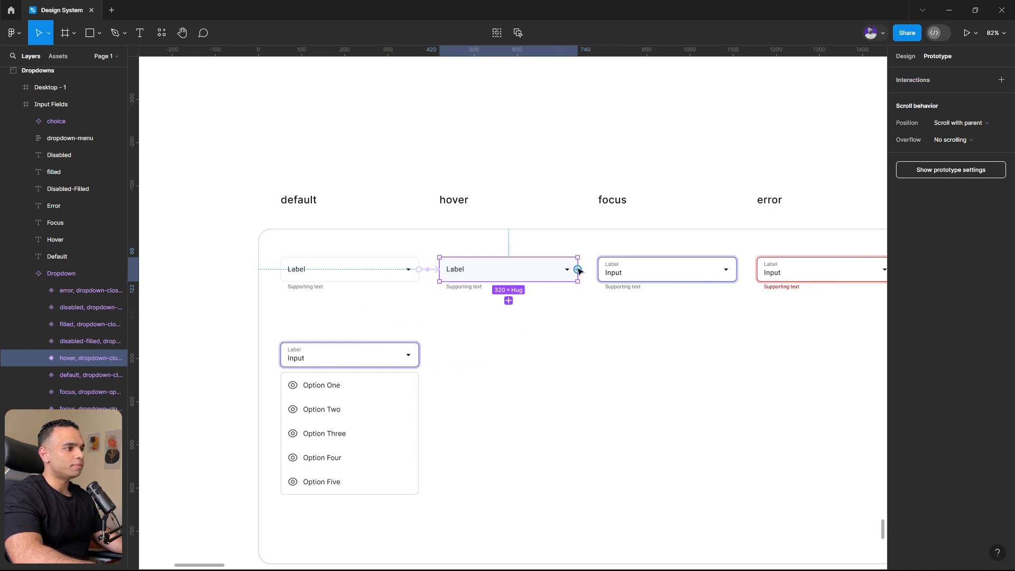
left_click_drag(578, 269, 375, 388)
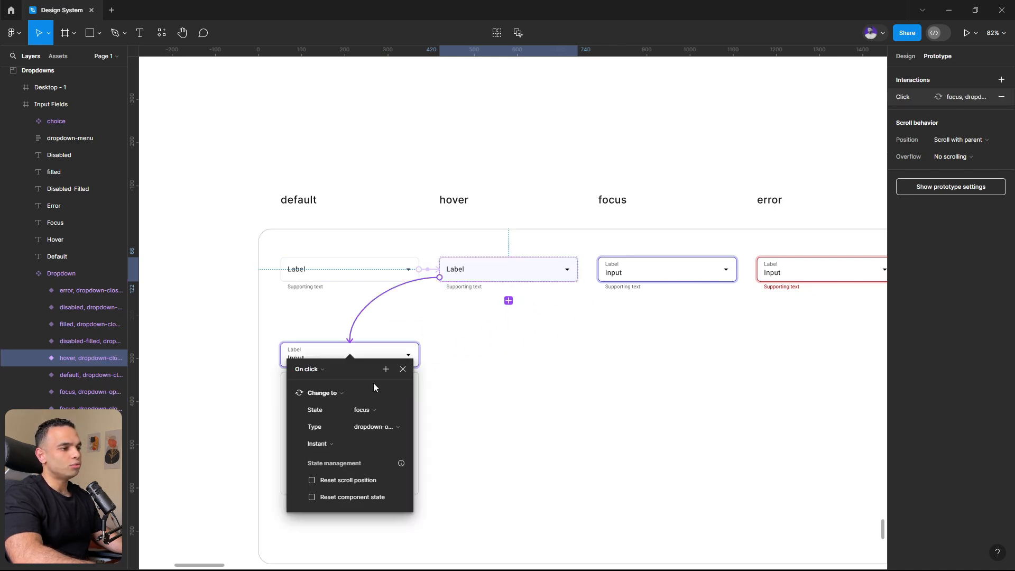
left_click(450, 354)
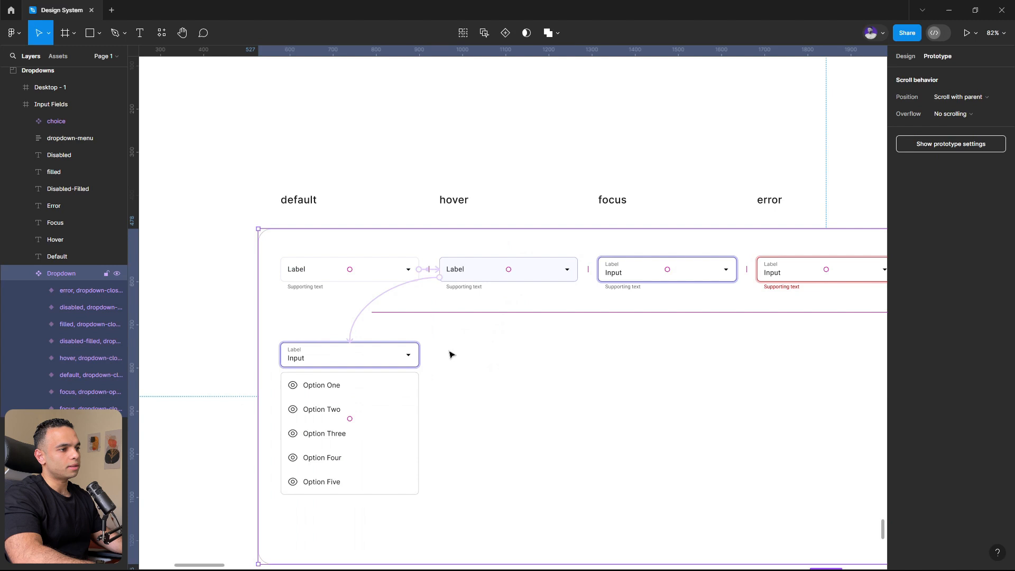
- Examine the input field and the option list inside the opened dropdown variant
left_click(363, 352)
double_click(371, 359)
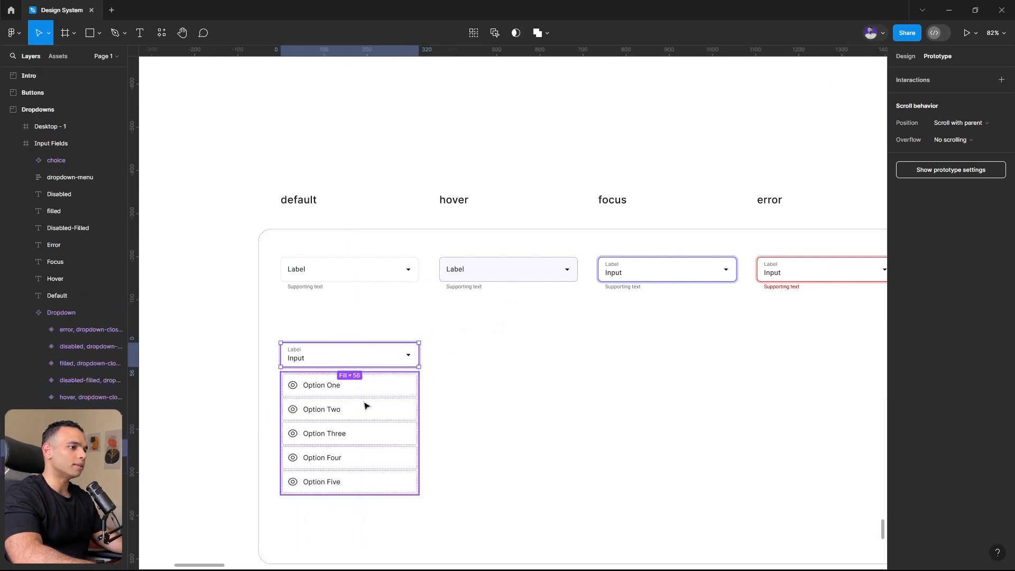
left_click(336, 479)
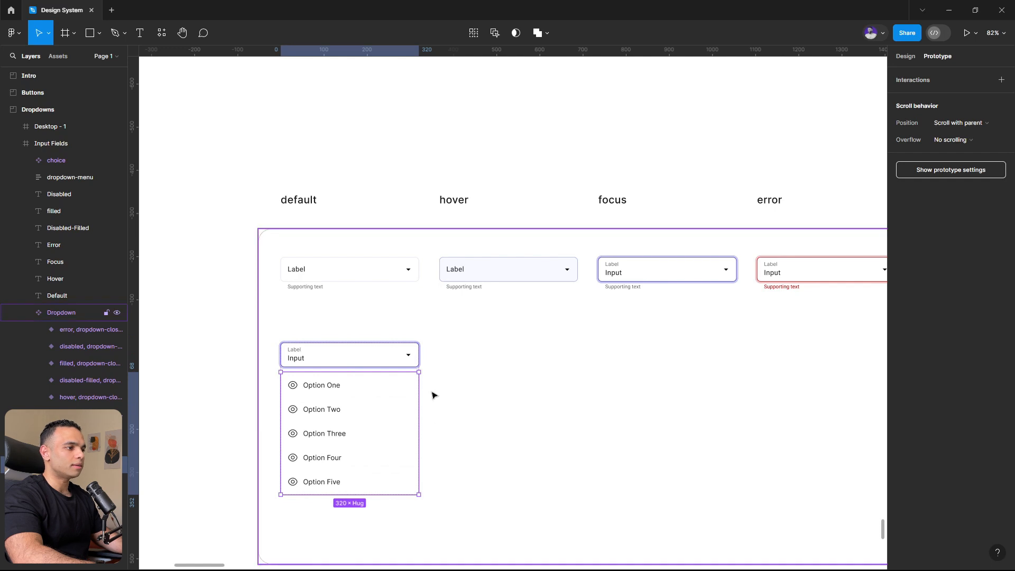
left_click(379, 333)
- Launch the prototype presentation of the Desktop - 1 frame containing the Dropdown instance
scroll(324, 342, "down", 1)
key("shift+e")
scroll(321, 328, "down", 2)
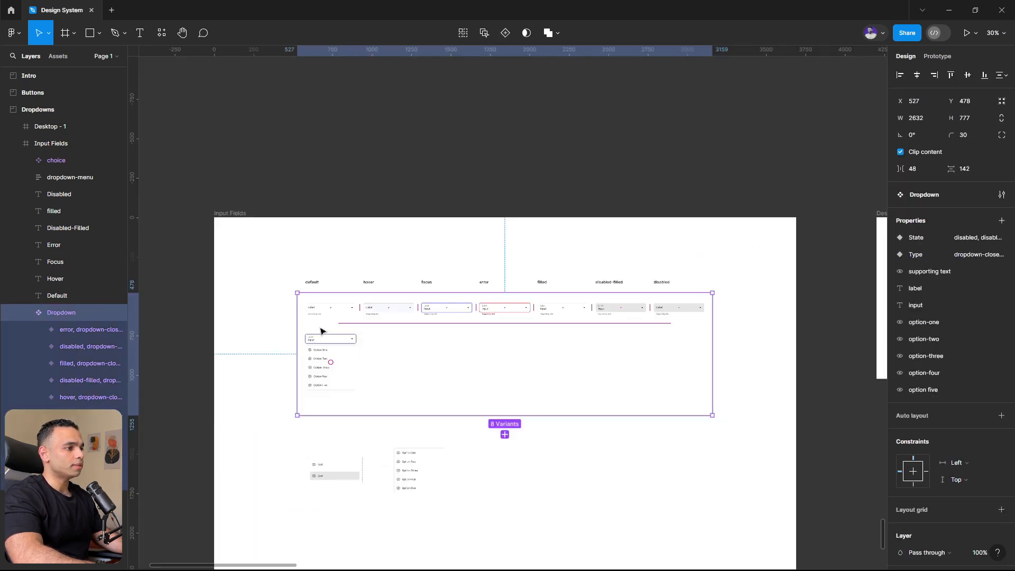
scroll(320, 330, "down", 1)
scroll(321, 330, "right", 2)
scroll(510, 309, "up", 3)
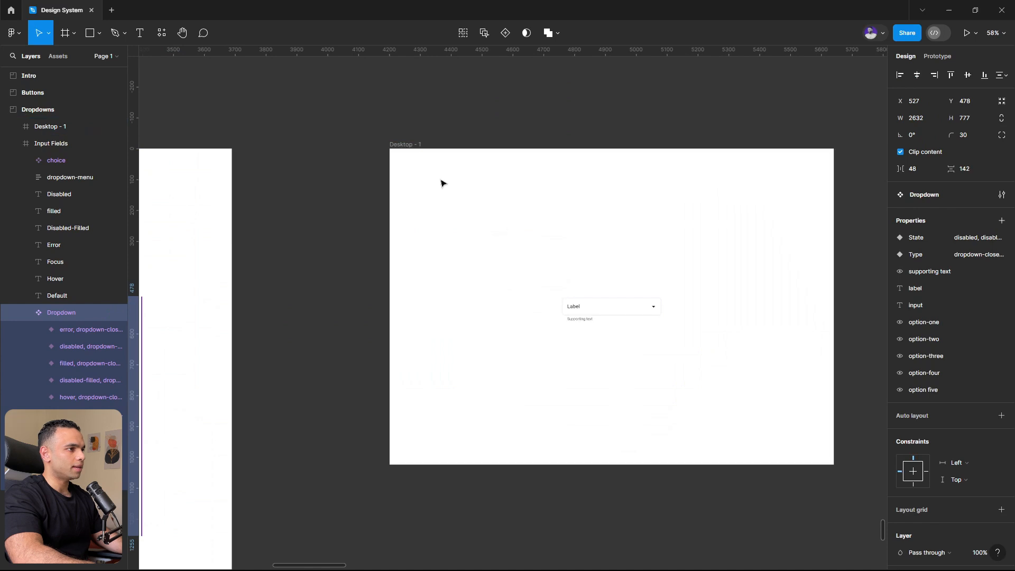
left_click(411, 152)
left_click(963, 32)
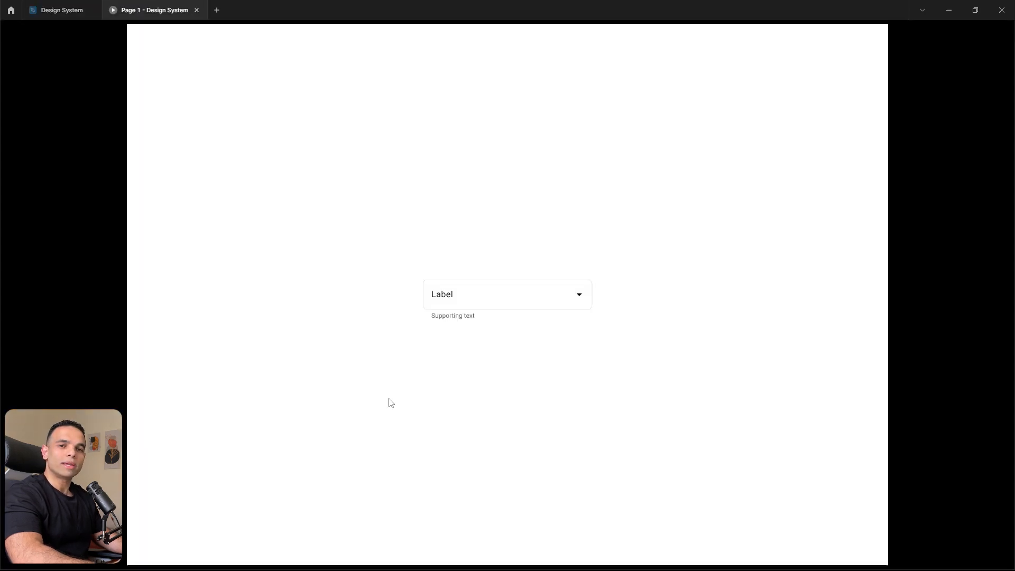
- Open the dropdown in the running prototype and compare the opened focus variant's frame with the closed hover variant on the canvas
left_click(502, 301)
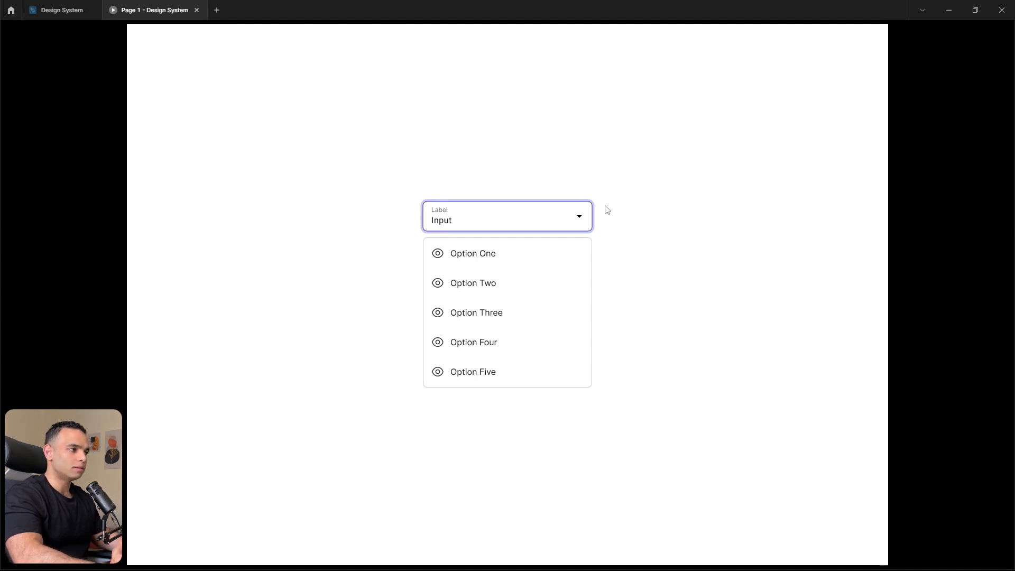
left_click(60, 10)
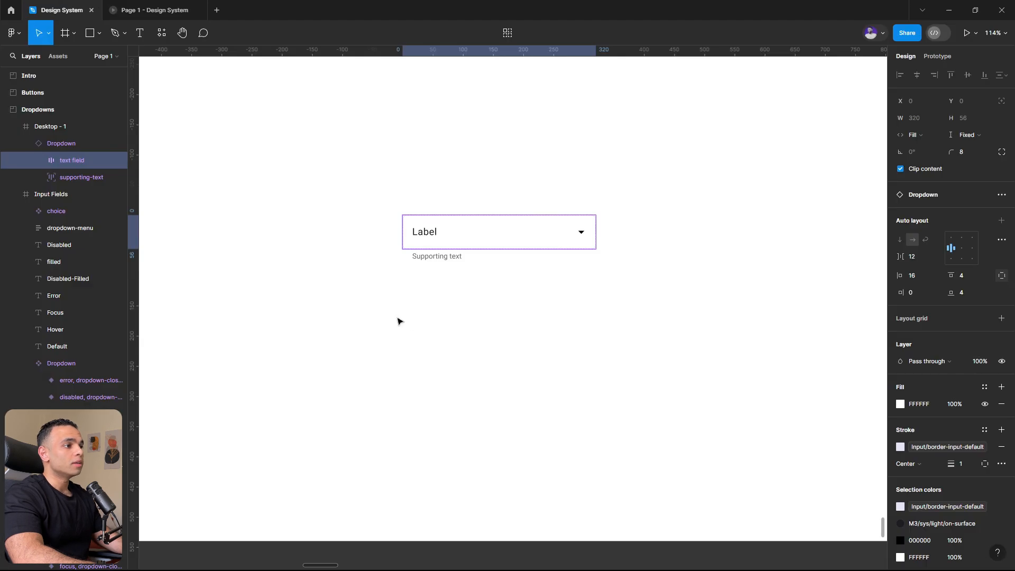
scroll(611, 387, "down", 5)
scroll(611, 385, "left", 10)
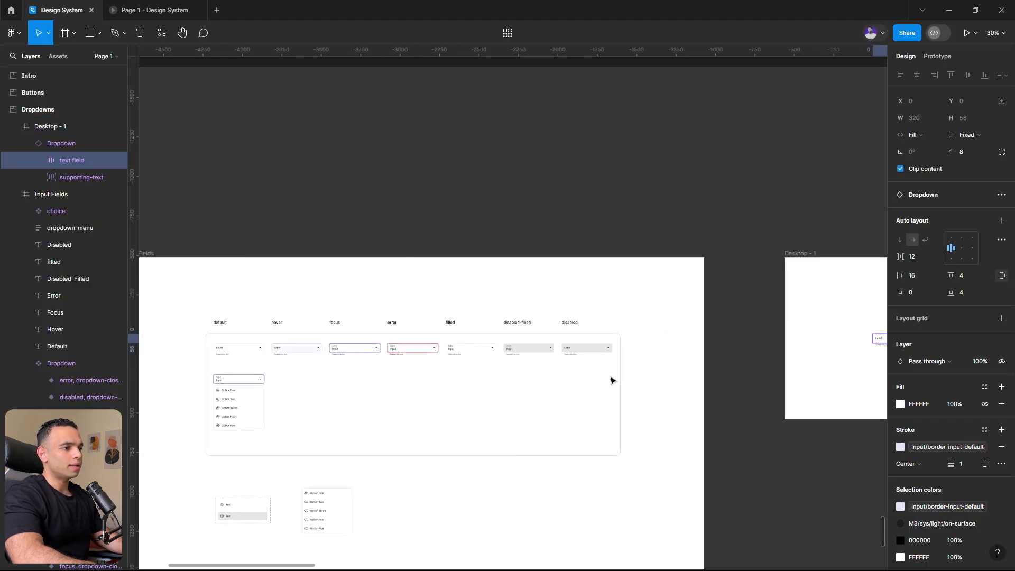
scroll(547, 422, "up", 4)
scroll(382, 427, "up", 5)
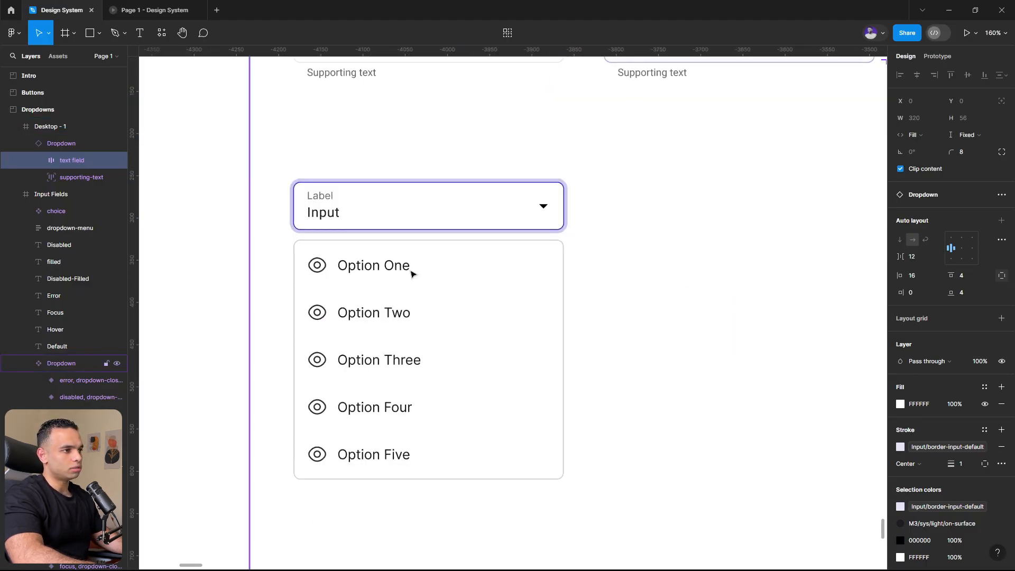
left_click(410, 216)
left_click(410, 217)
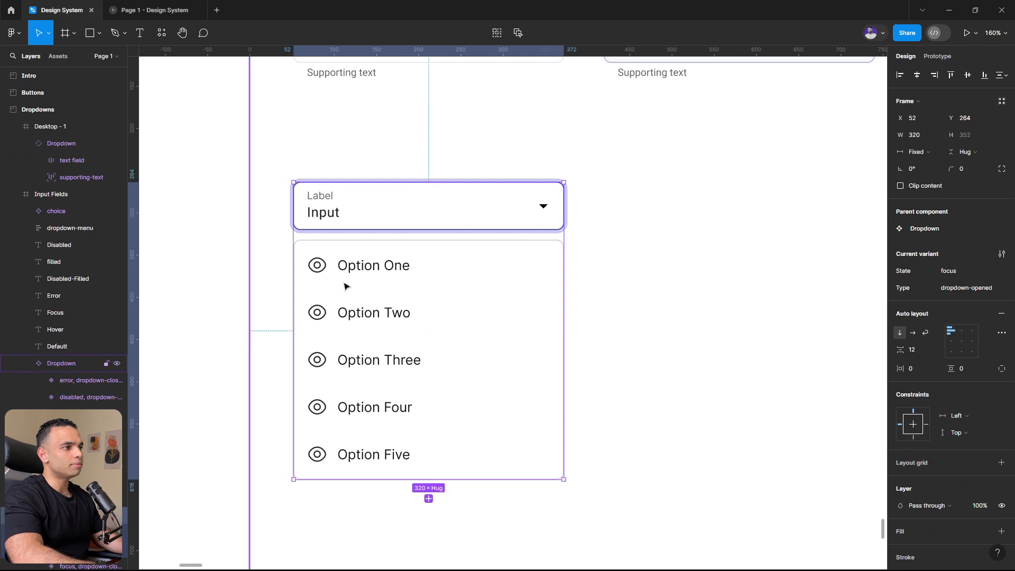
scroll(349, 290, "down", 5)
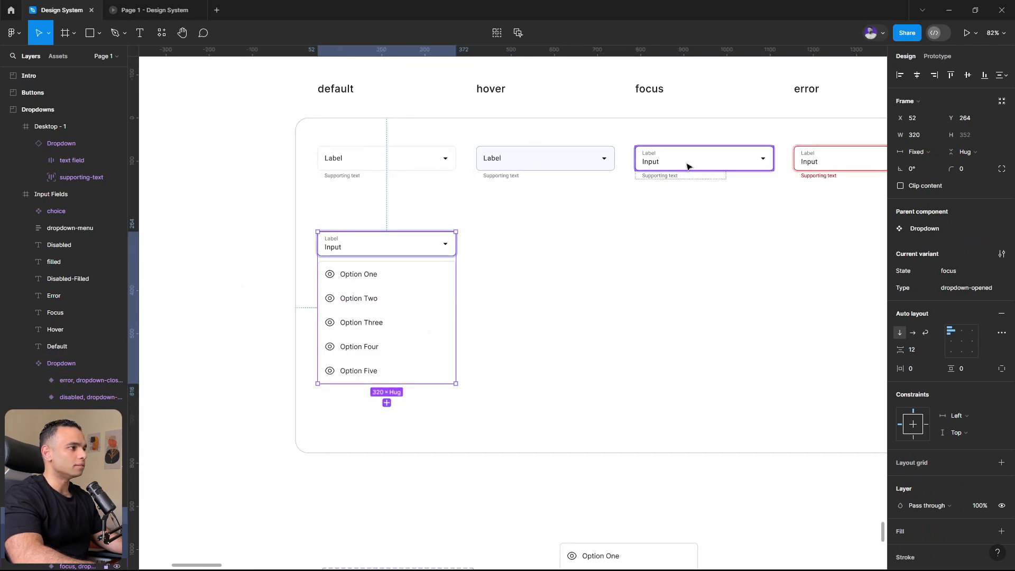
left_click(547, 165)
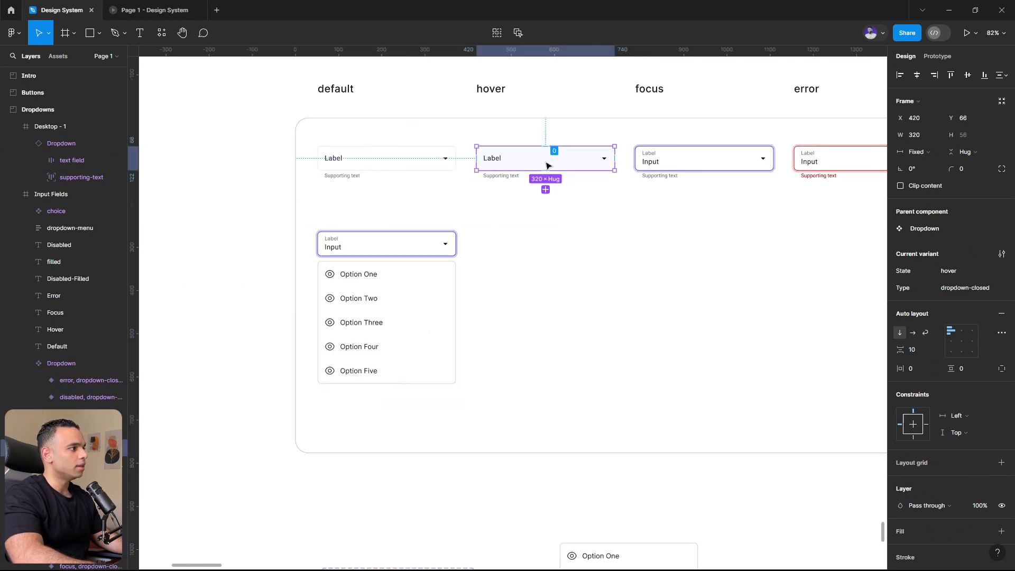
scroll(407, 227, "up", 3)
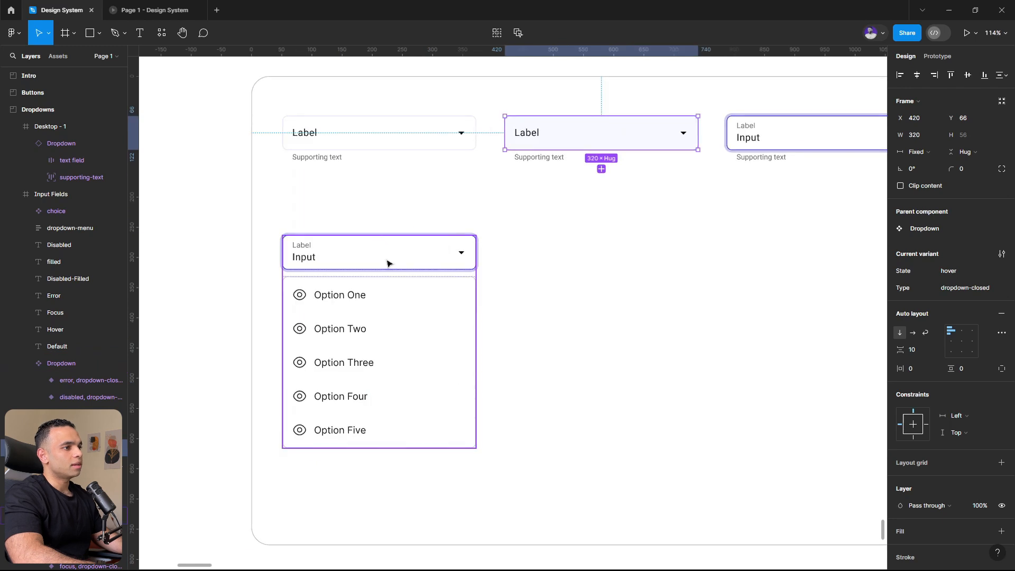
- Set the dropdown-menu option list inside the opened focus variant to absolute position
left_click(389, 264)
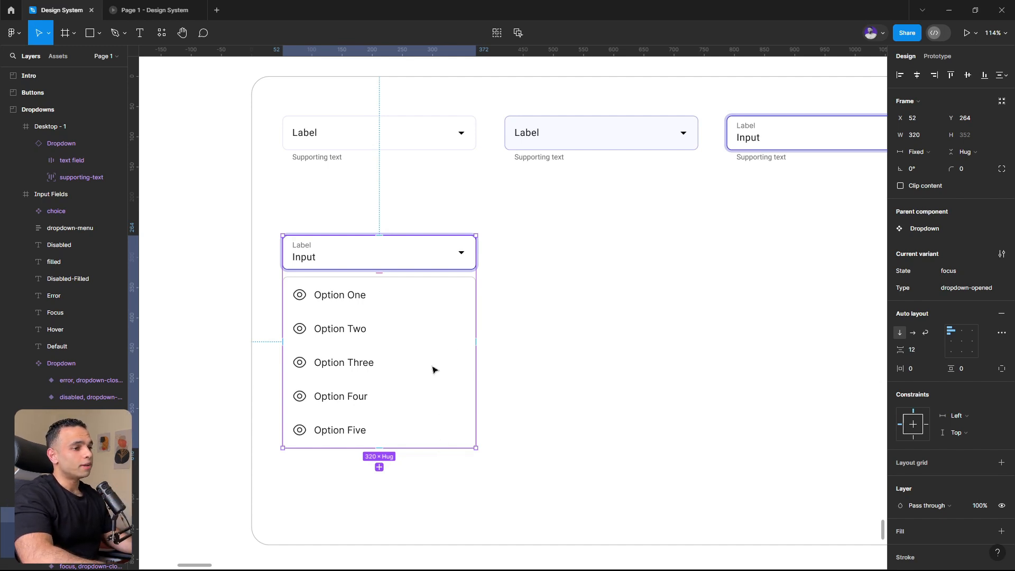
double_click(426, 336)
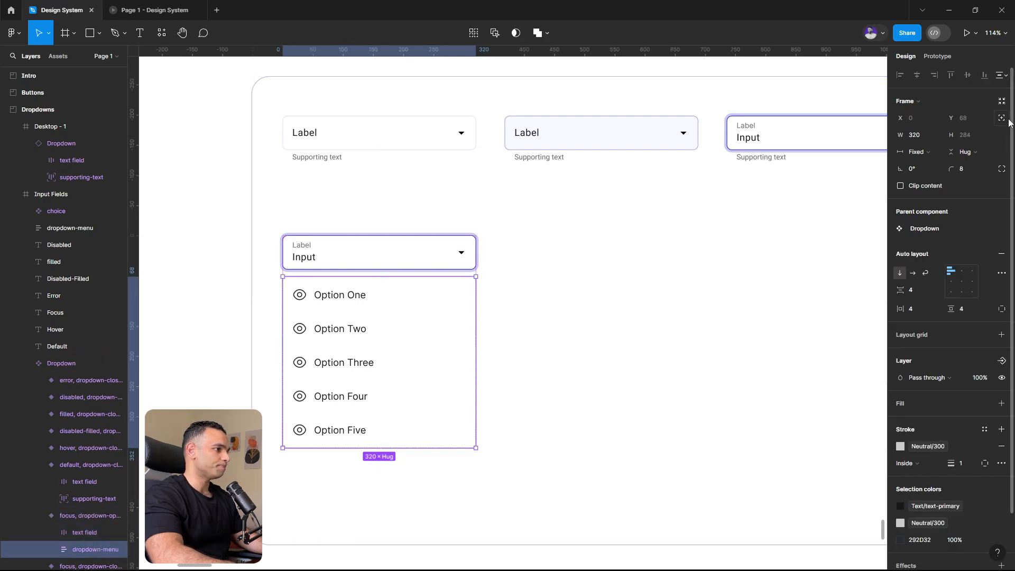
left_click(414, 252)
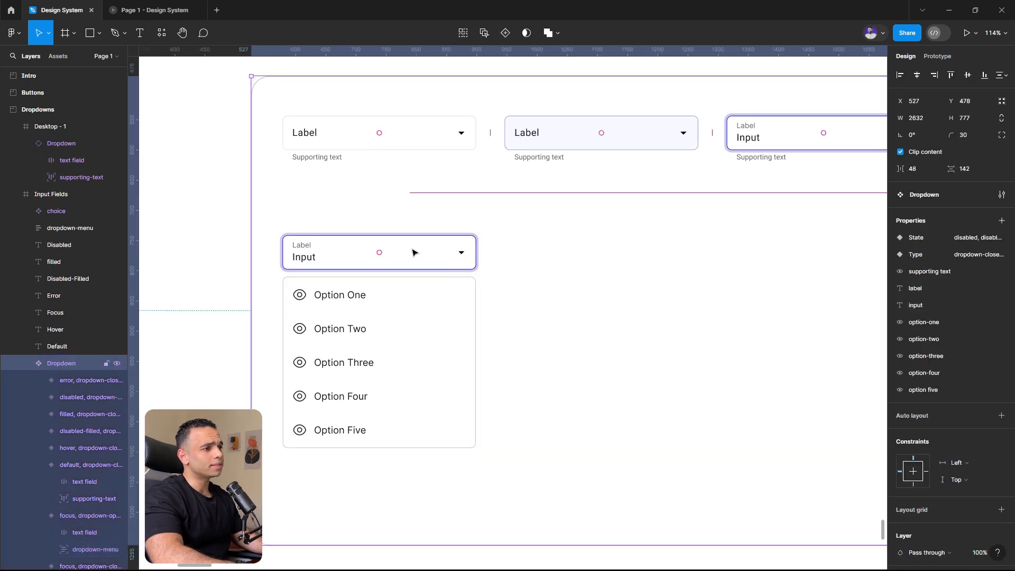
left_click(413, 252)
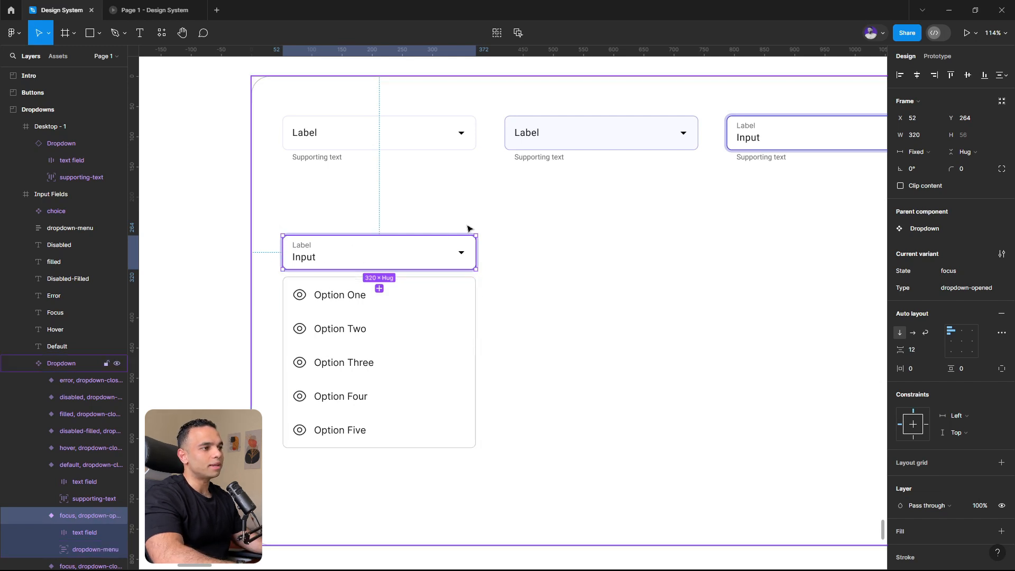
- Make the Desktop - 1 frame the prototype's flow starting point, Flow 1
scroll(370, 238, "down", 10)
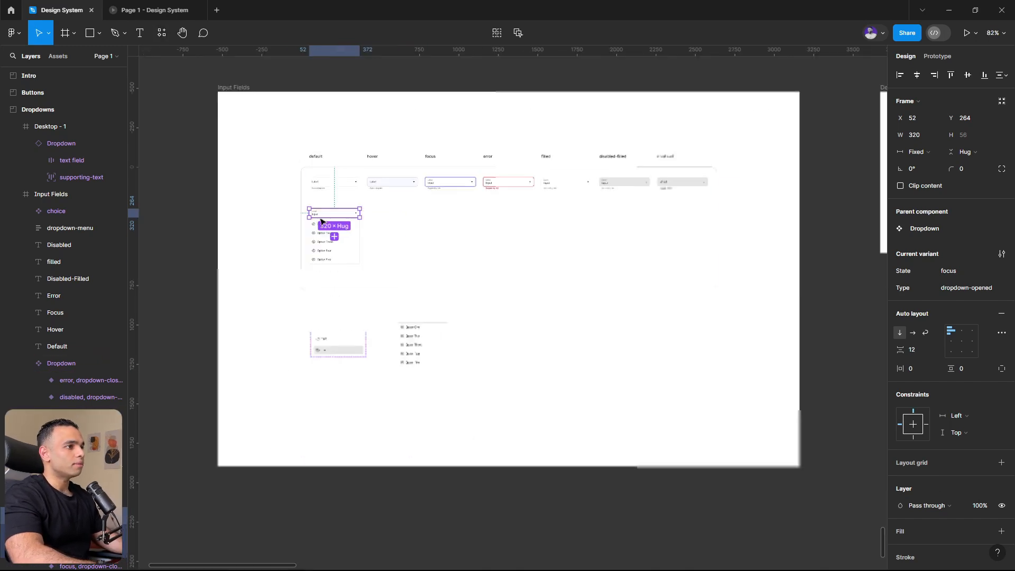
left_click(441, 244)
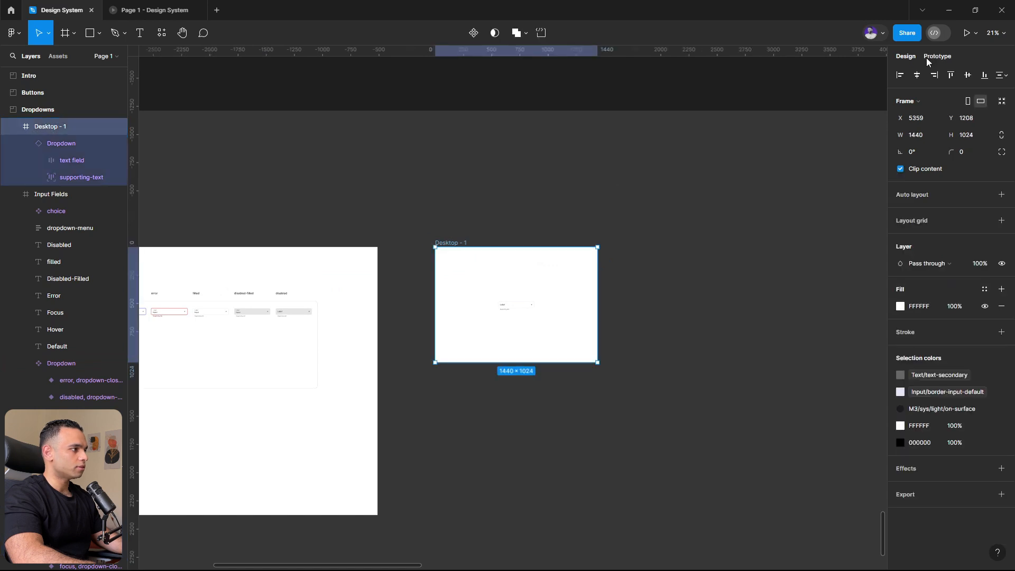
left_click(936, 56)
left_click(1001, 79)
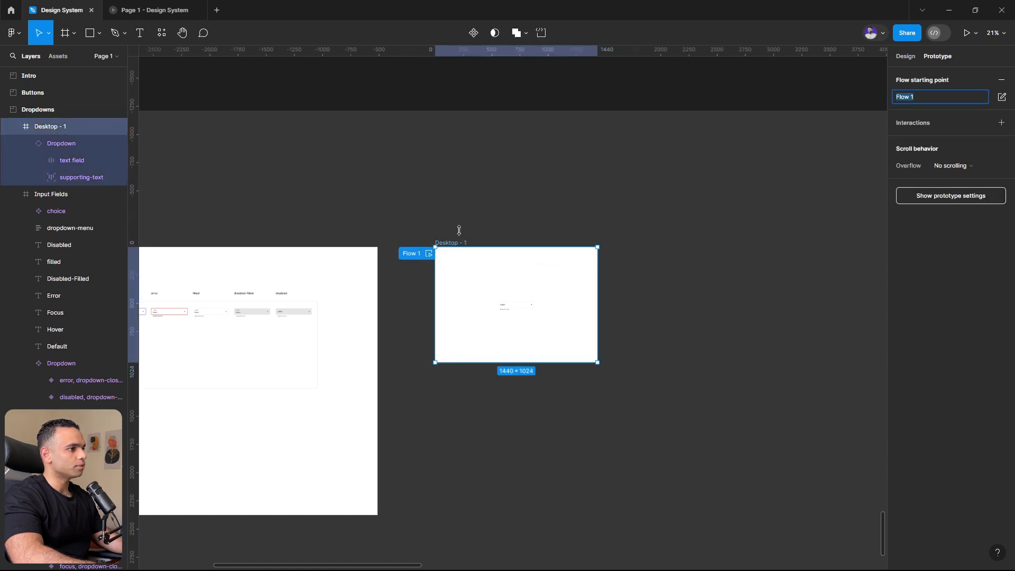
left_click(254, 181)
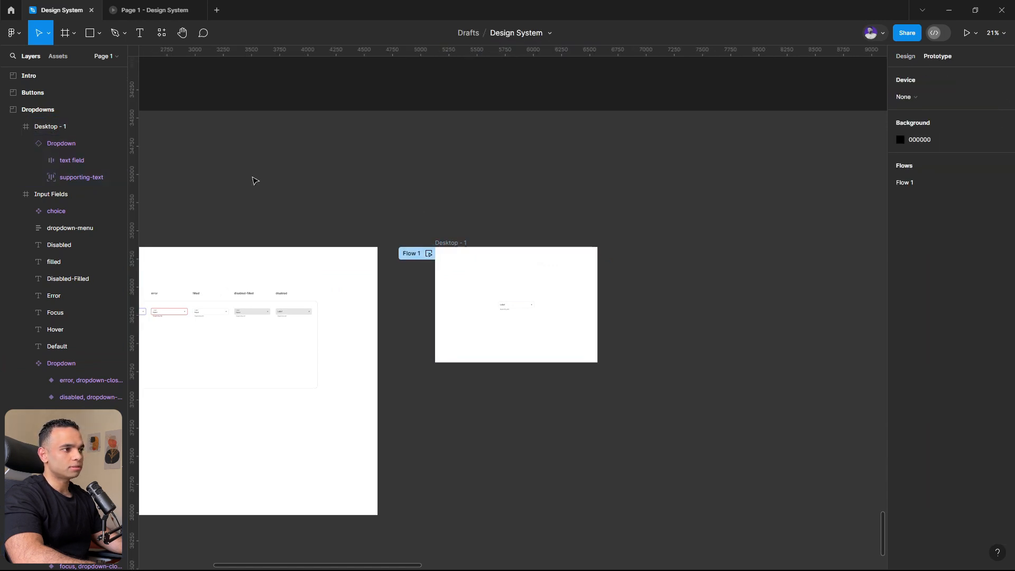
- Close the old preview, relaunch the Desktop - 1 presentation and test opening the dropdown
left_click(201, 10)
left_click(457, 243)
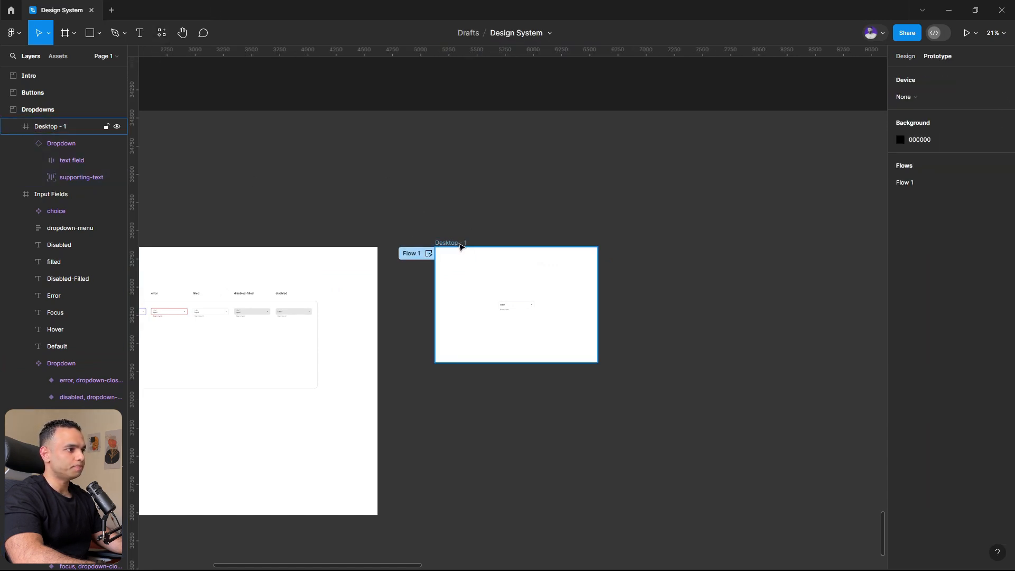
left_click(967, 33)
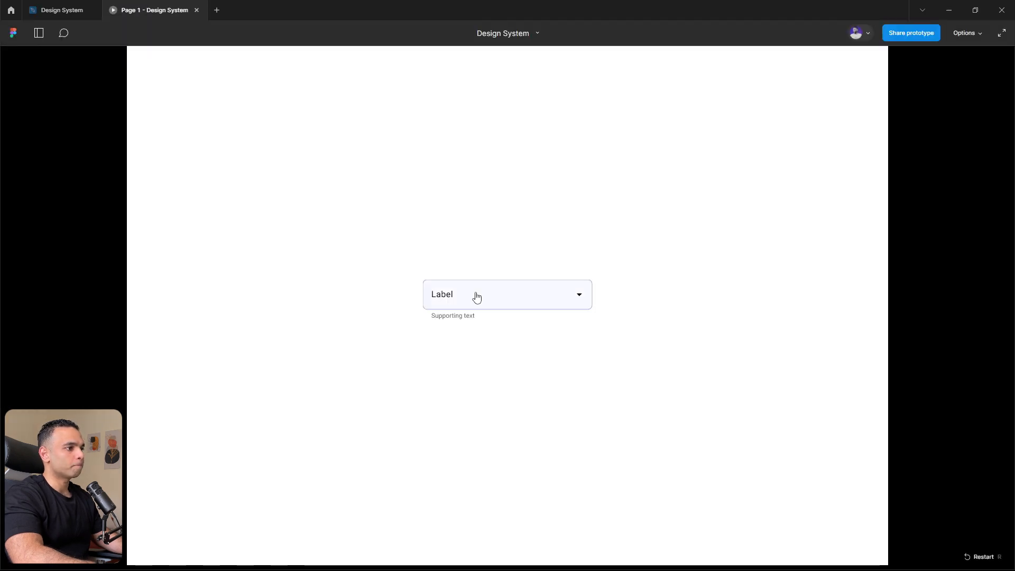
left_click(477, 297)
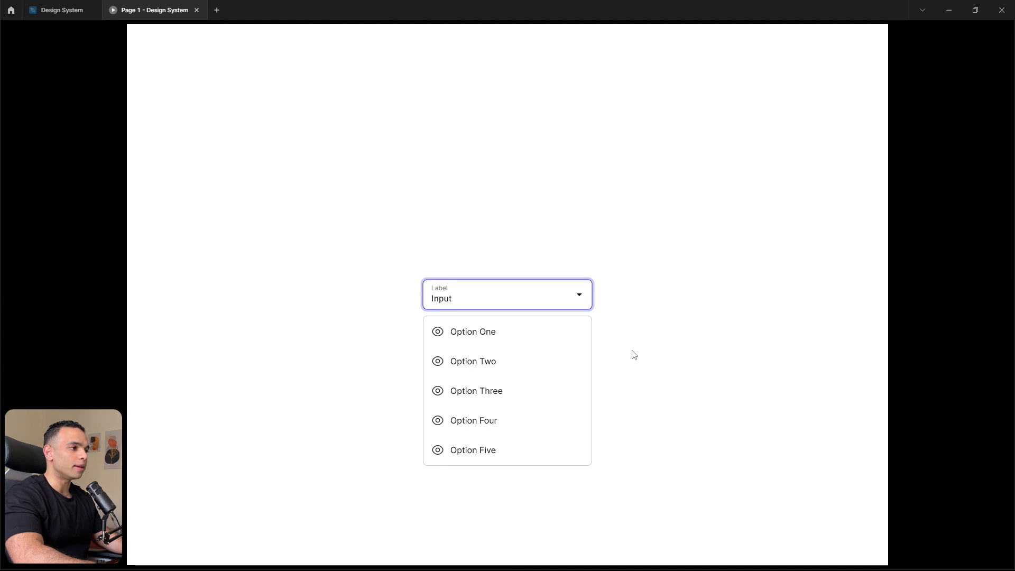
- Add an On click interaction from all five options of the opened dropdown that changes it to the closed filled variant, and check the prototype
left_click(61, 10)
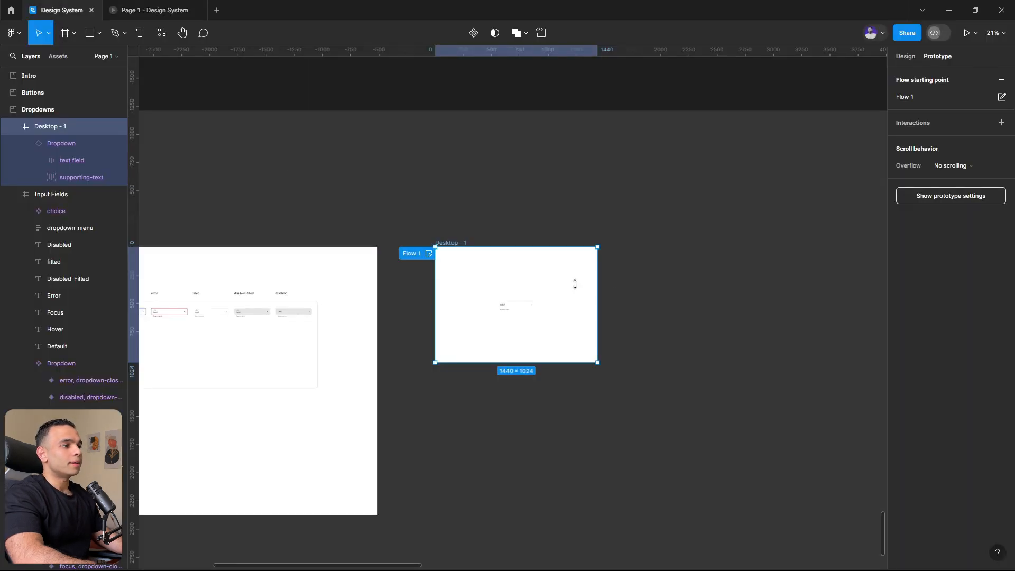
scroll(636, 344, "left", 5)
scroll(376, 372, "up", 5)
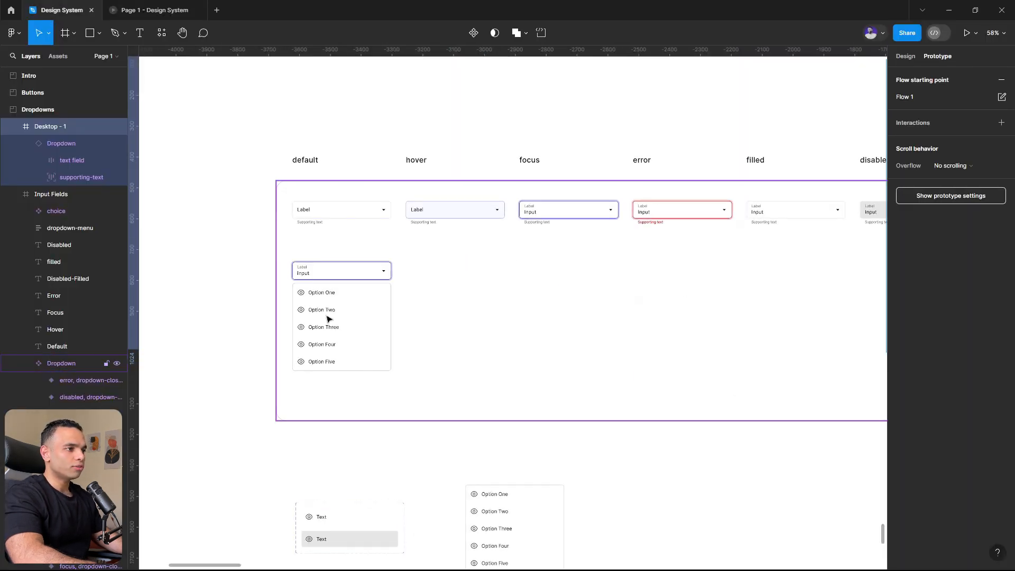
left_click(327, 286)
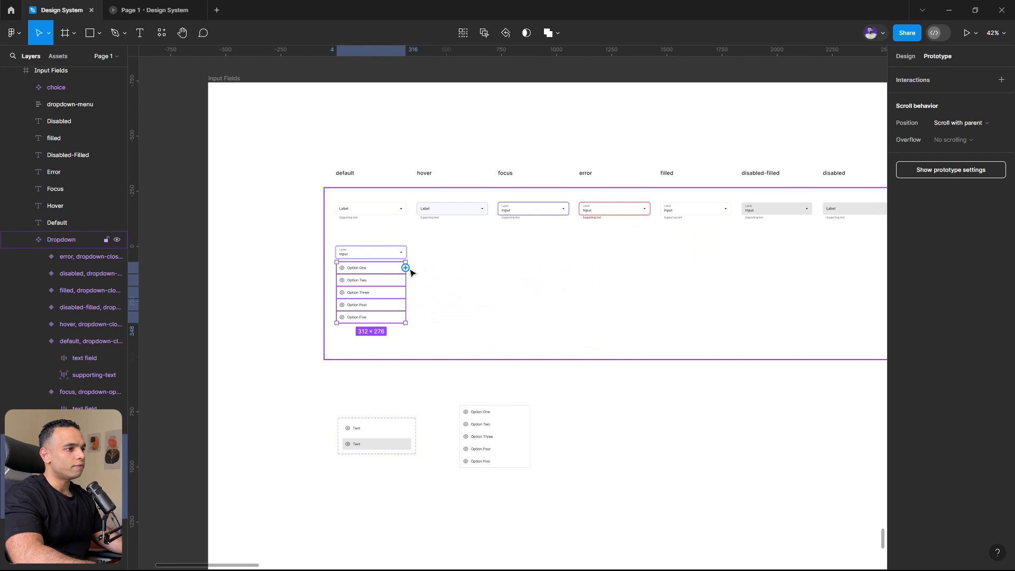
left_click_drag(407, 268, 694, 210)
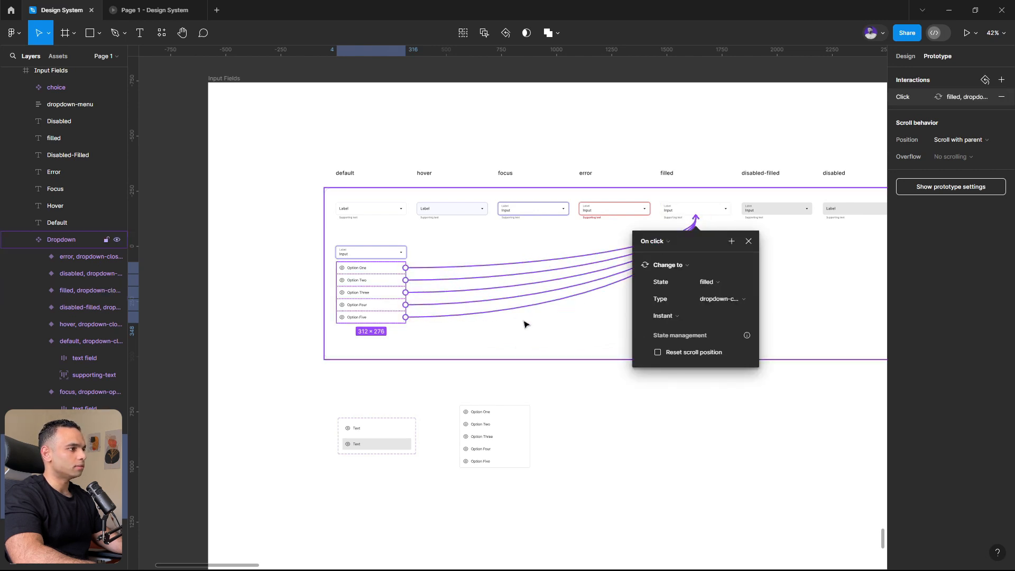
left_click(132, 8)
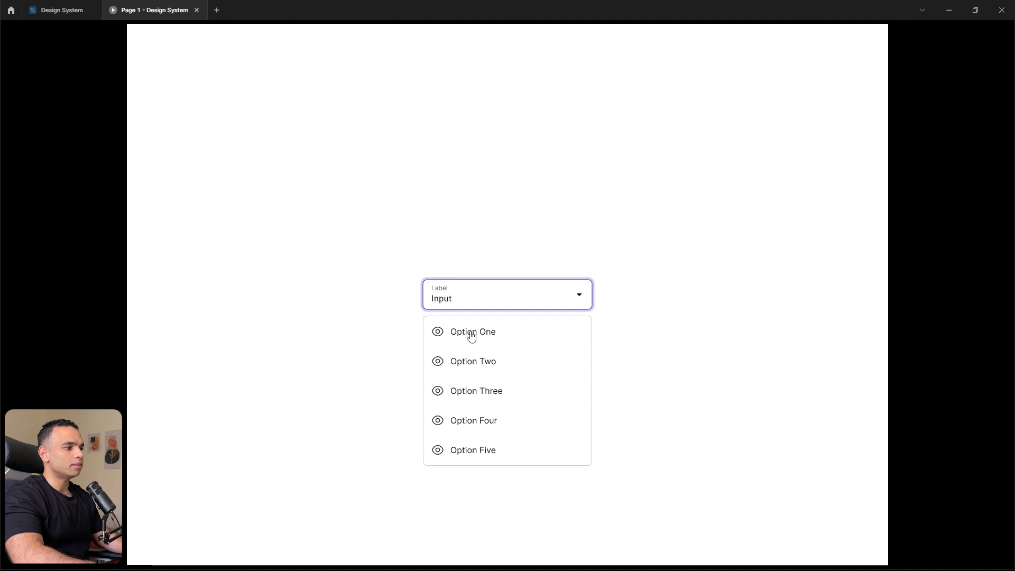
- Add a While hovering interaction to the choice component's Default variant that changes it to Variant2
left_click(52, 5)
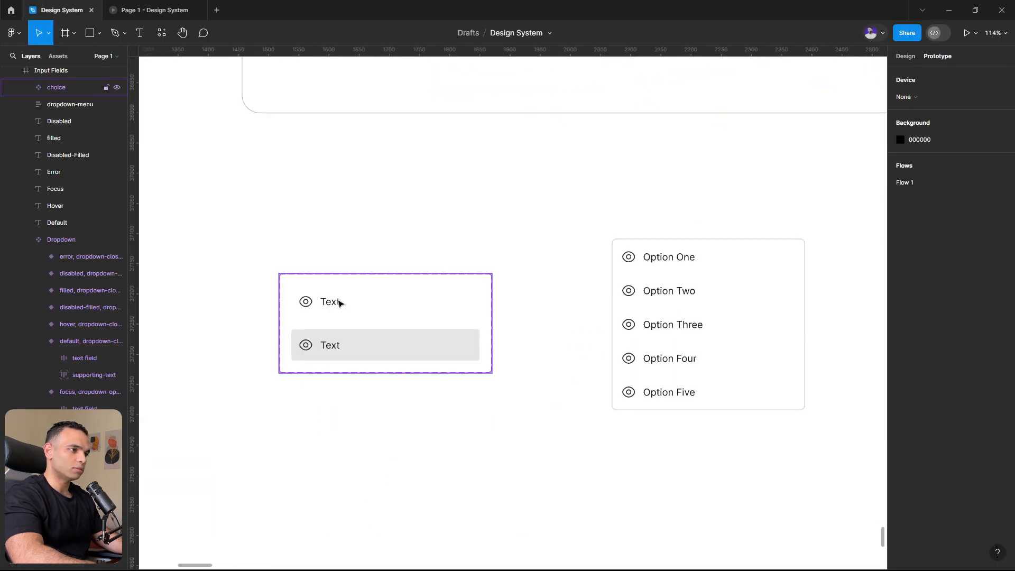
double_click(340, 303)
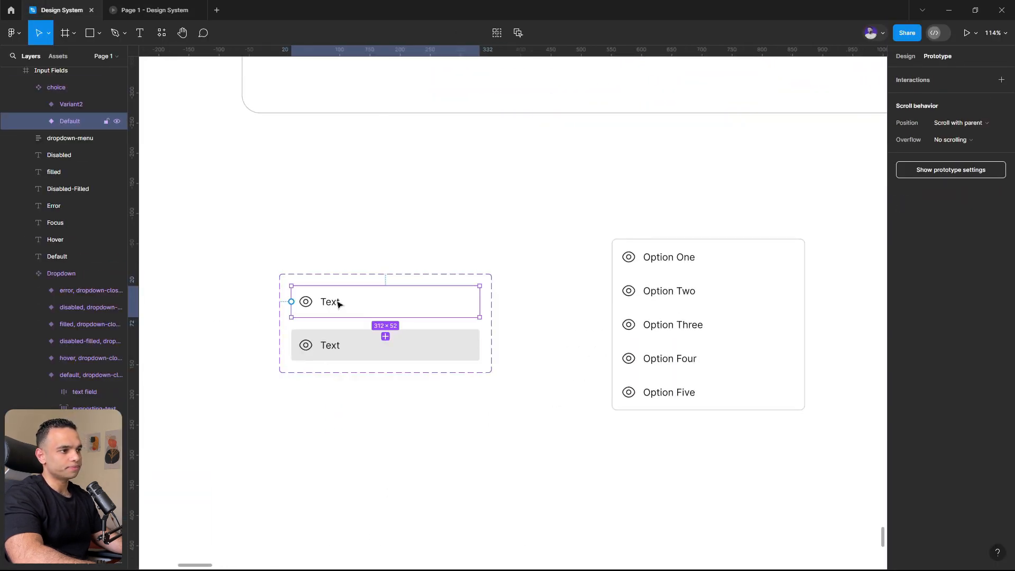
key("shift+e")
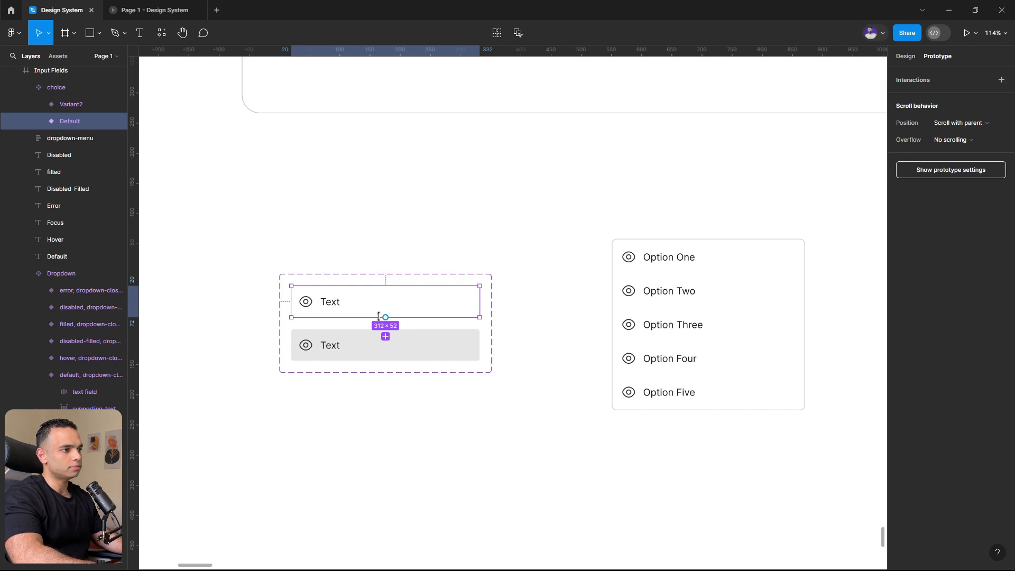
left_click_drag(386, 317, 373, 345)
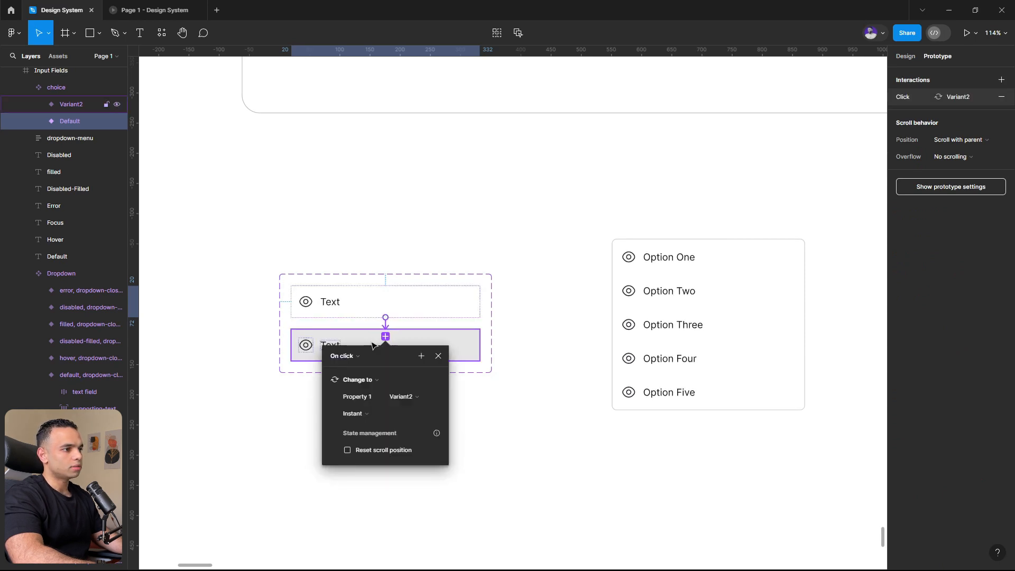
left_click(357, 354)
left_click(353, 381)
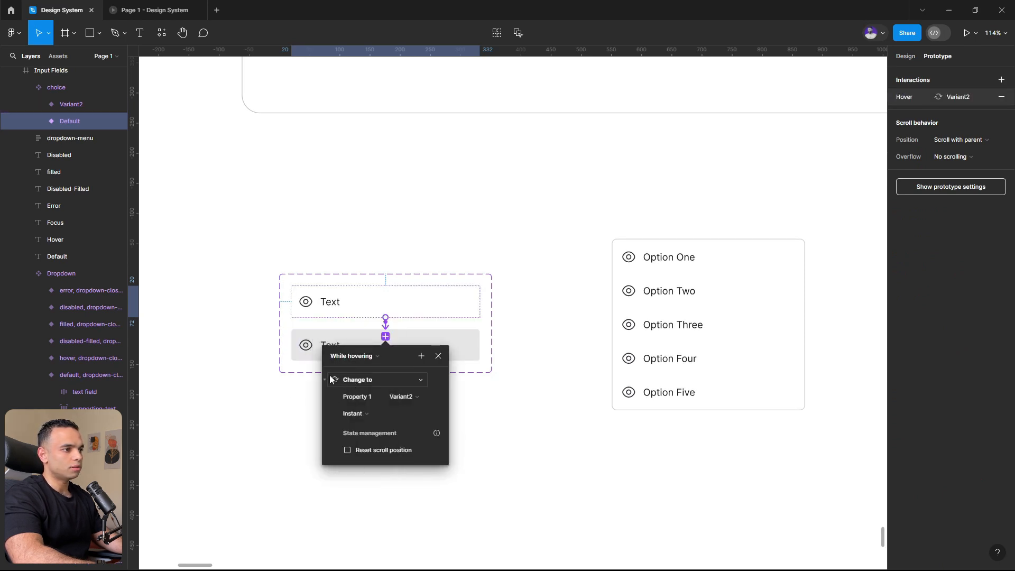
- Test the options' highlighting in the running prototype and choose Option One from the opened list
left_click(153, 10)
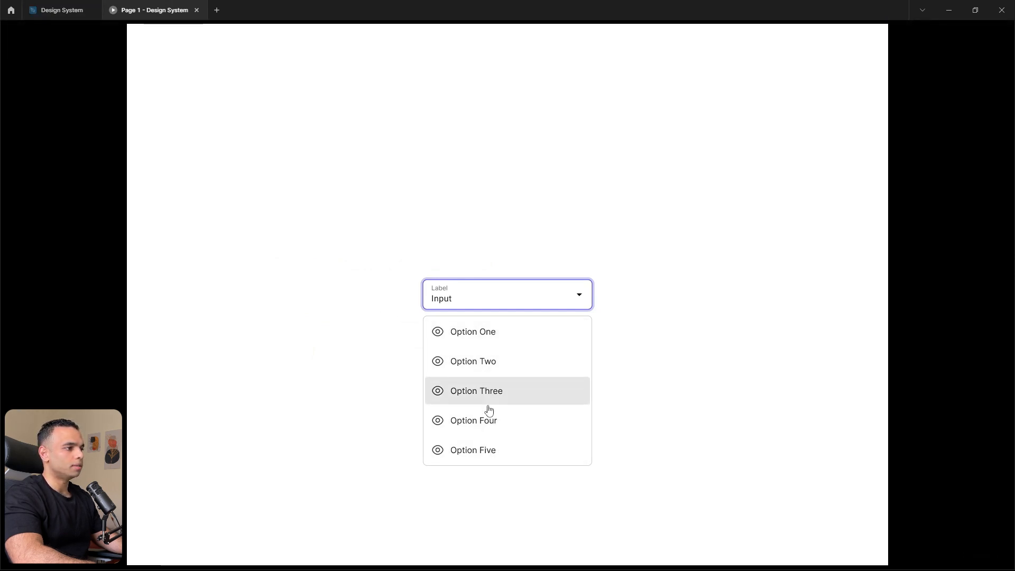
left_click(483, 337)
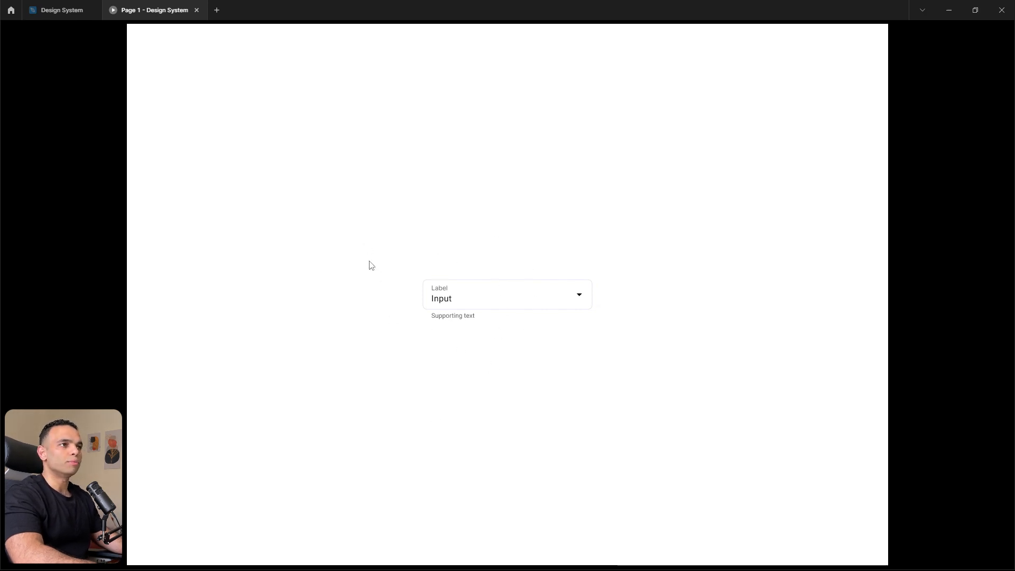
left_click(47, 7)
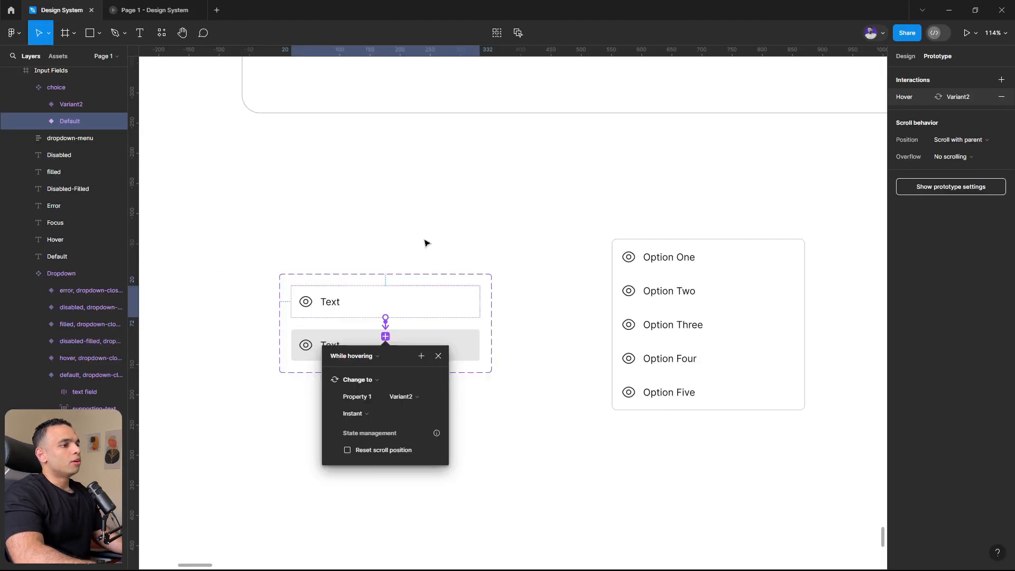
- Rotate the arrow icon in the opened focus variant's input field to point upward
left_click(426, 243)
scroll(581, 366, "down", 3)
scroll(564, 275, "up", 1)
scroll(544, 280, "up", 3)
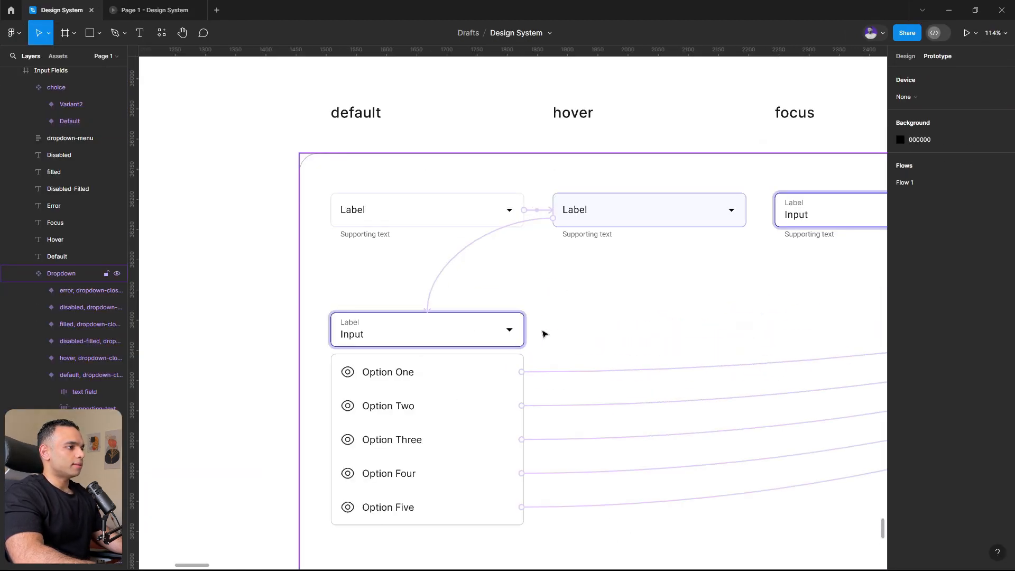
scroll(509, 325, "up", 3)
scroll(510, 309, "down", 3)
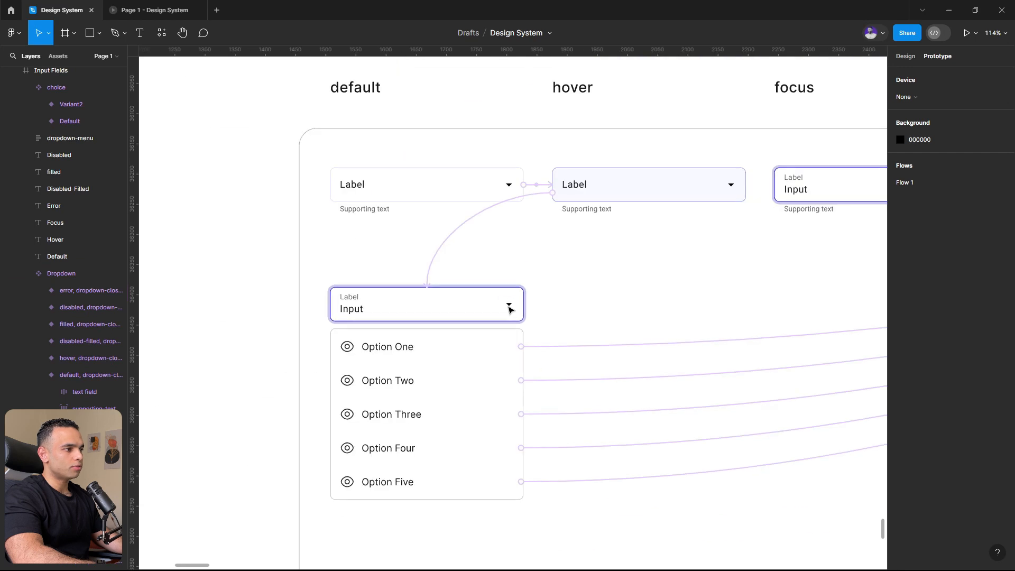
left_click(510, 309)
scroll(510, 310, "up", 3)
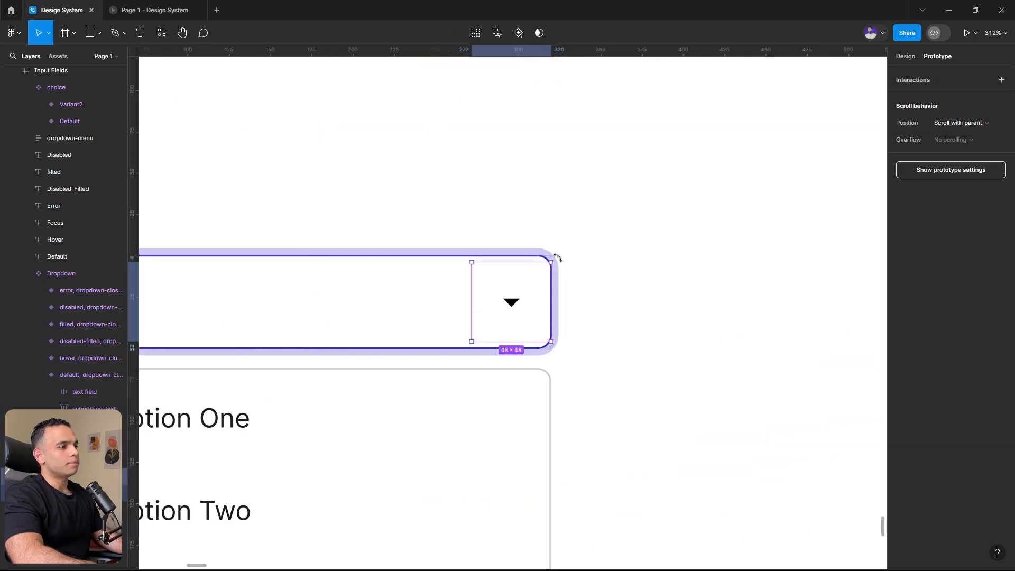
left_click_drag(565, 275, 424, 391)
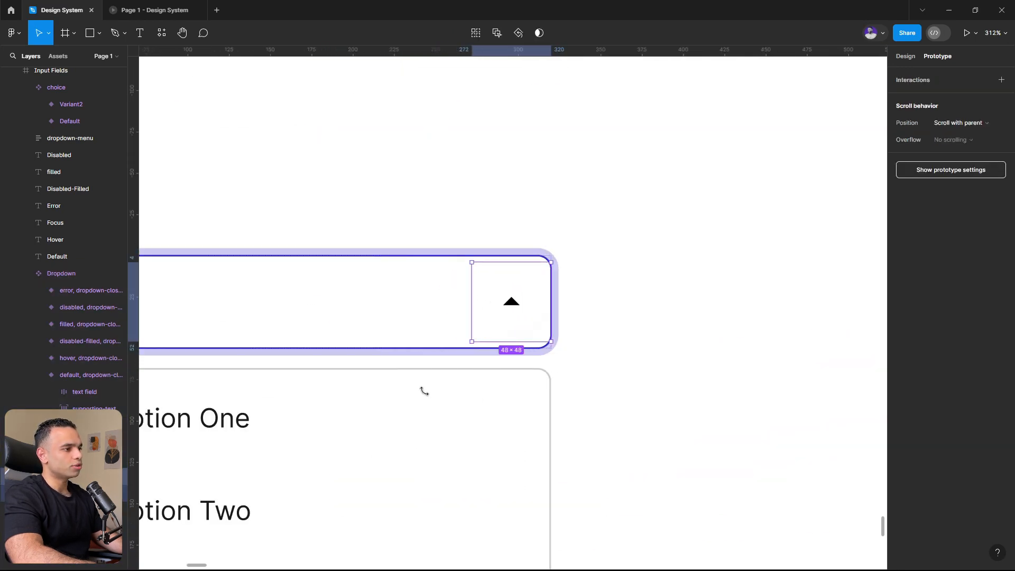
- Add an On click interaction from the closed filled variant that changes it to the opened focus variant
left_click(140, 6)
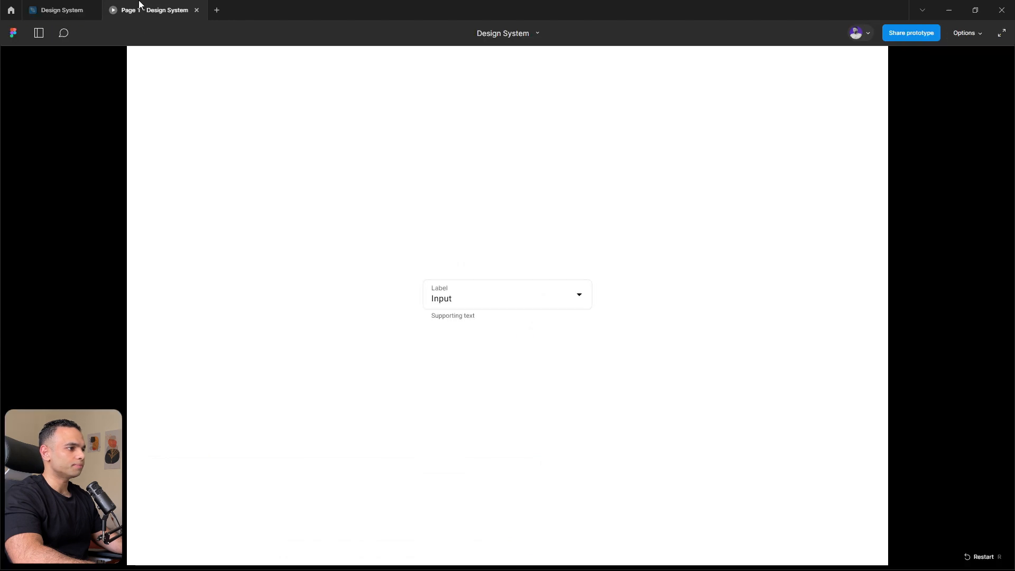
left_click(59, 4)
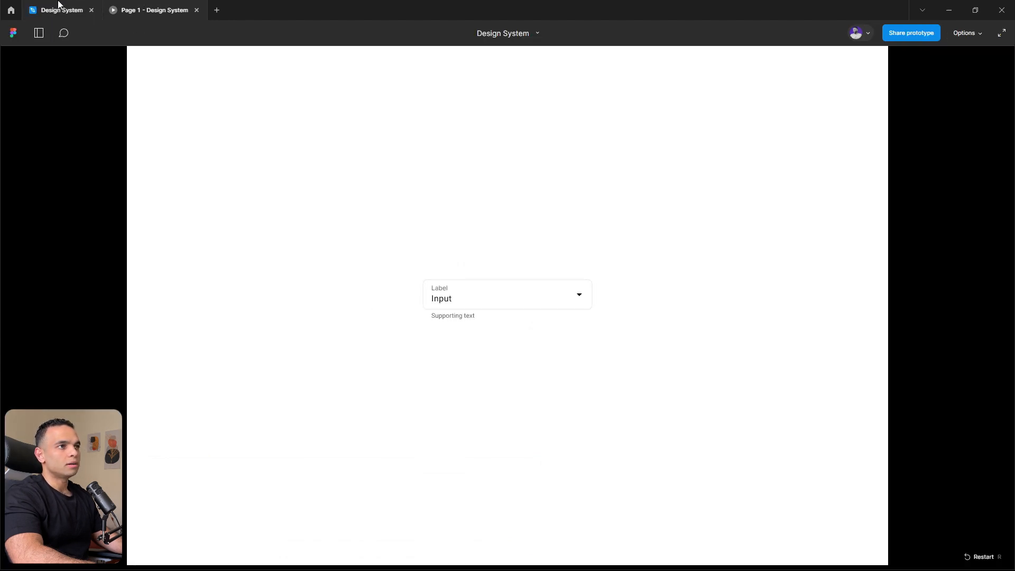
scroll(416, 275, "down", 6)
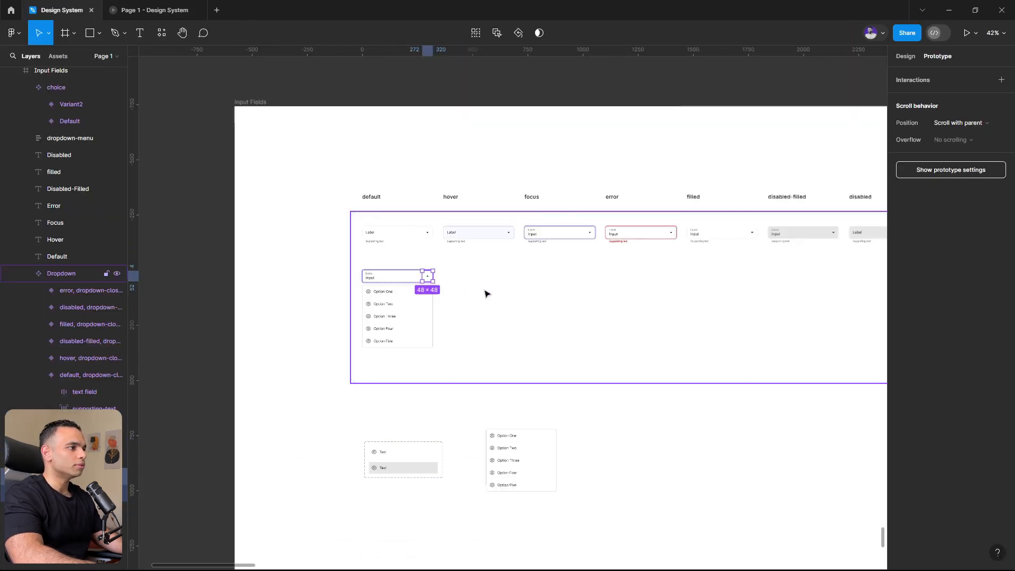
left_click(720, 233)
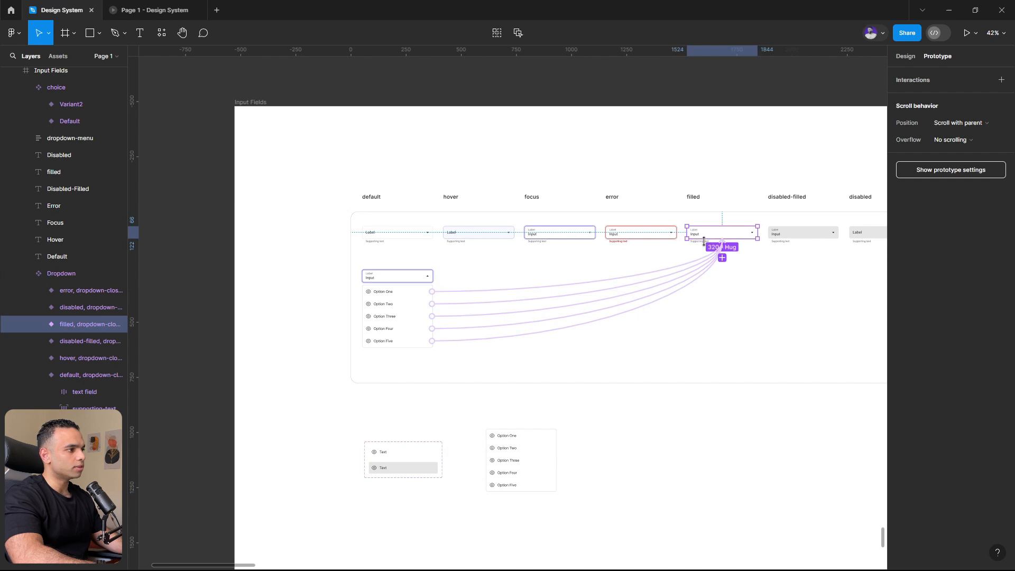
left_click_drag(714, 240, 402, 283)
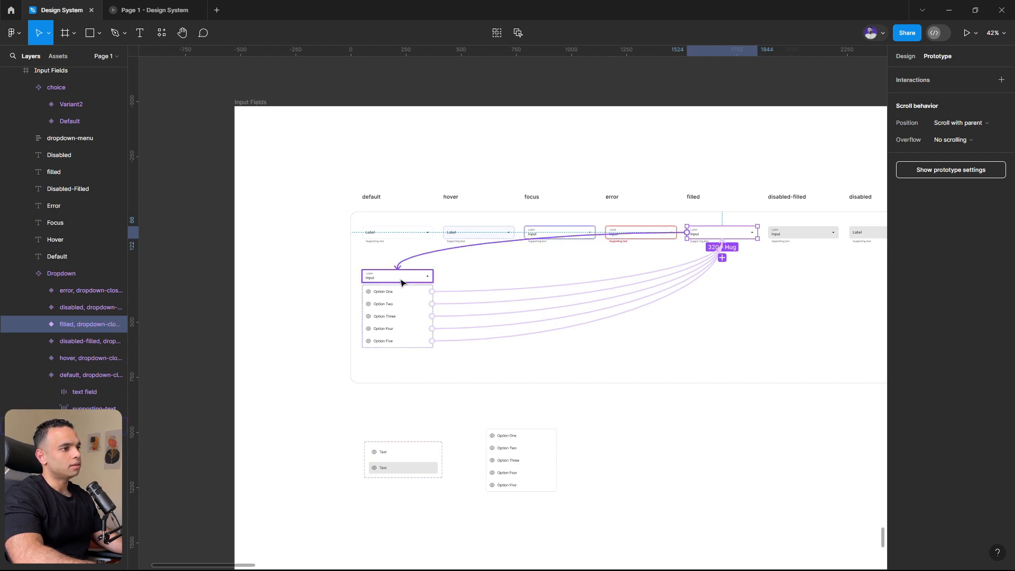
left_click_drag(400, 283, 400, 284)
- Test in the running prototype that the filled dropdown reopens, choosing Option One from the list each time
left_click(151, 10)
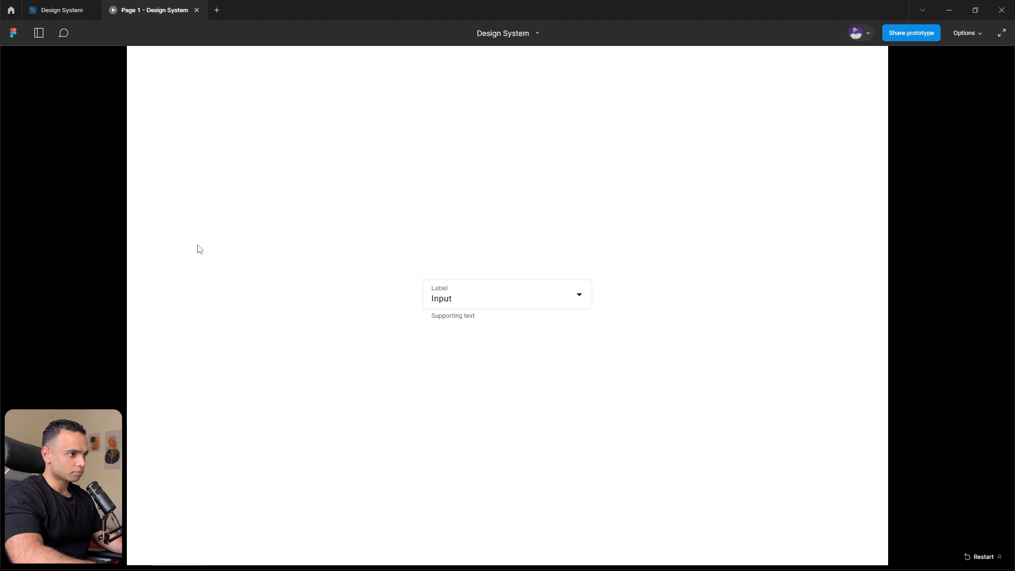
left_click(490, 308)
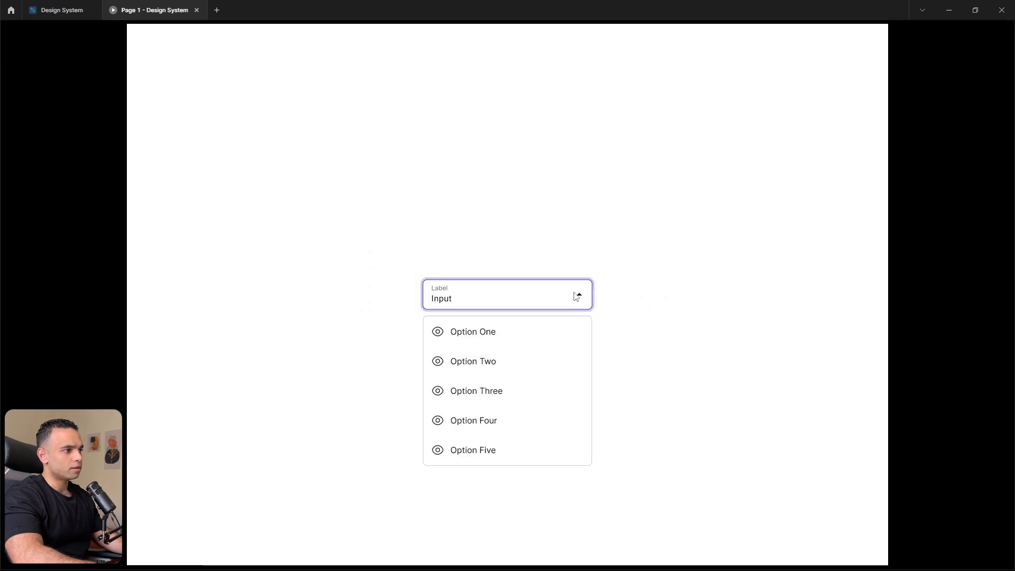
left_click(474, 339)
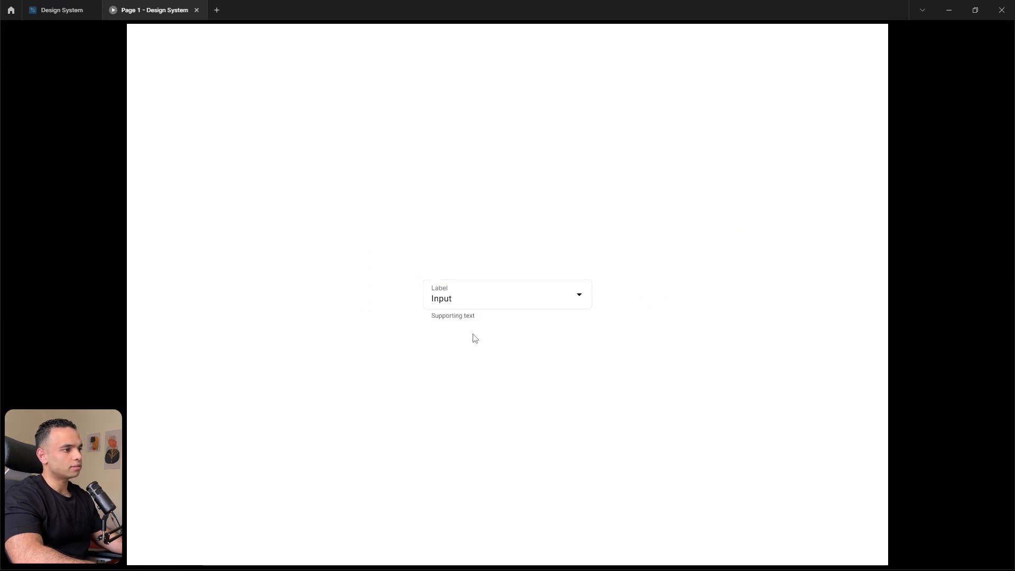
left_click(535, 301)
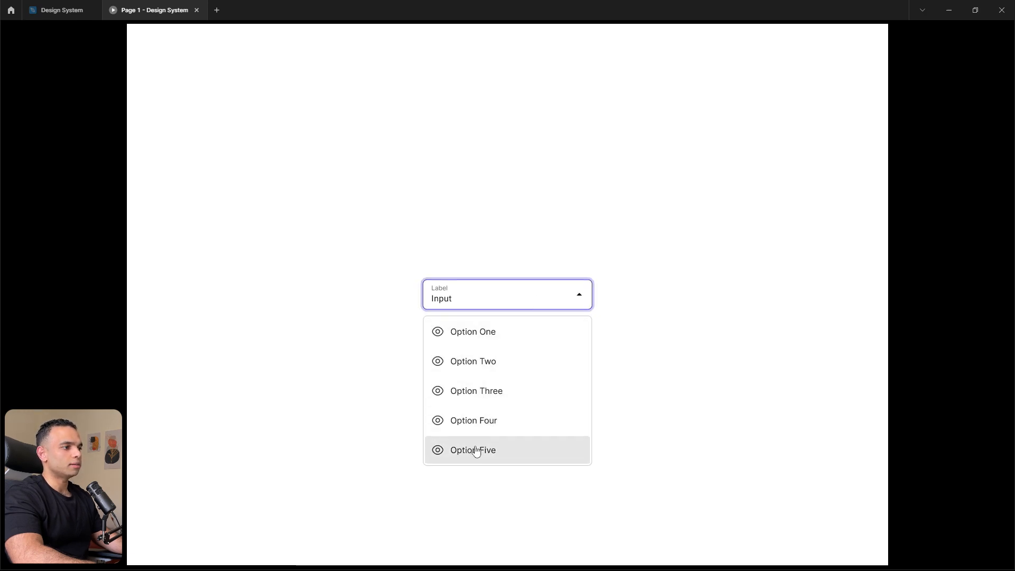
left_click(475, 342)
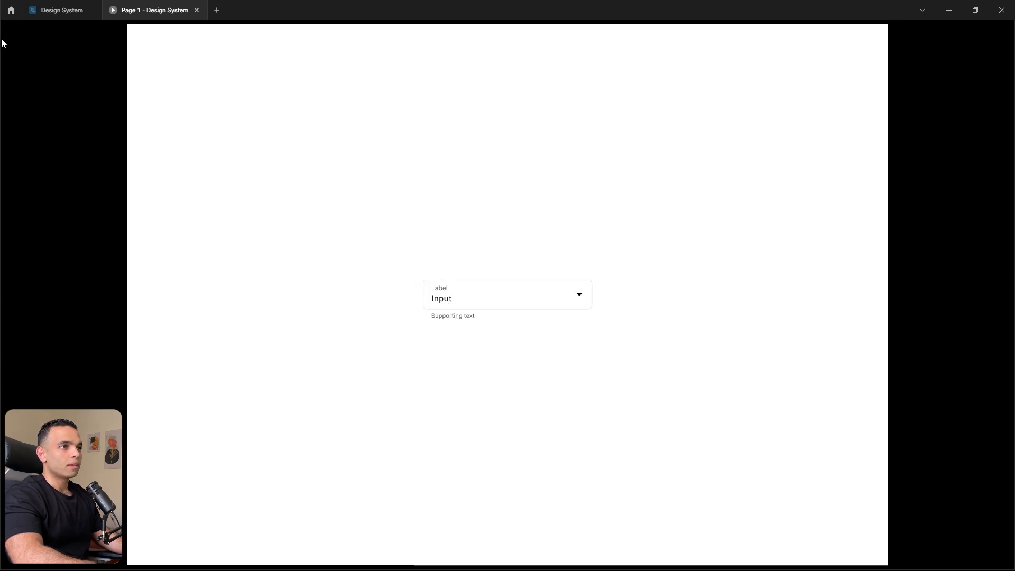
- Duplicate the opened focus variant into the hover column and give the copy its own Type value beginning with dropdown-opened-en
left_click(60, 13)
key("shift+e")
left_click(579, 416)
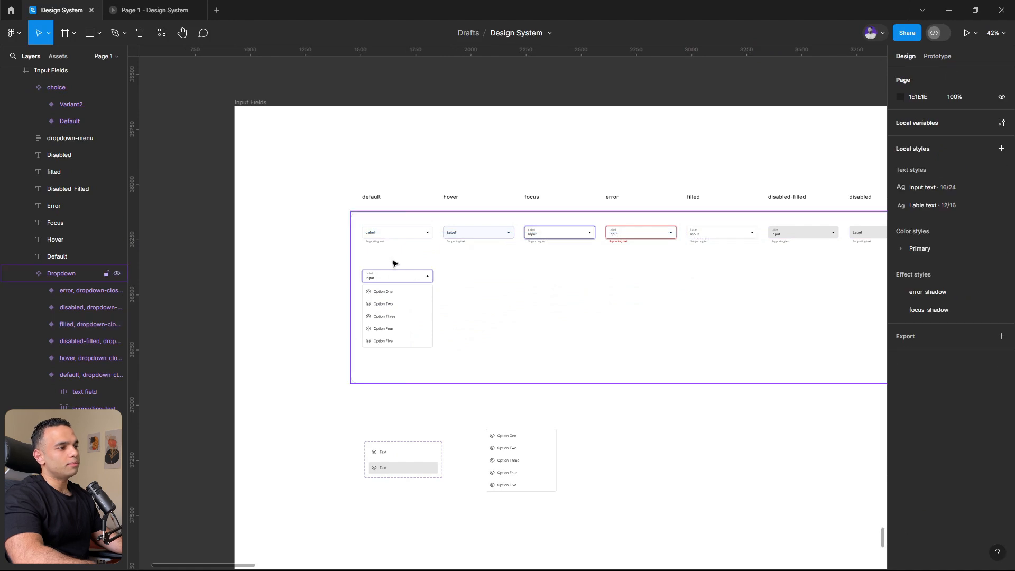
scroll(394, 264, "up", 5)
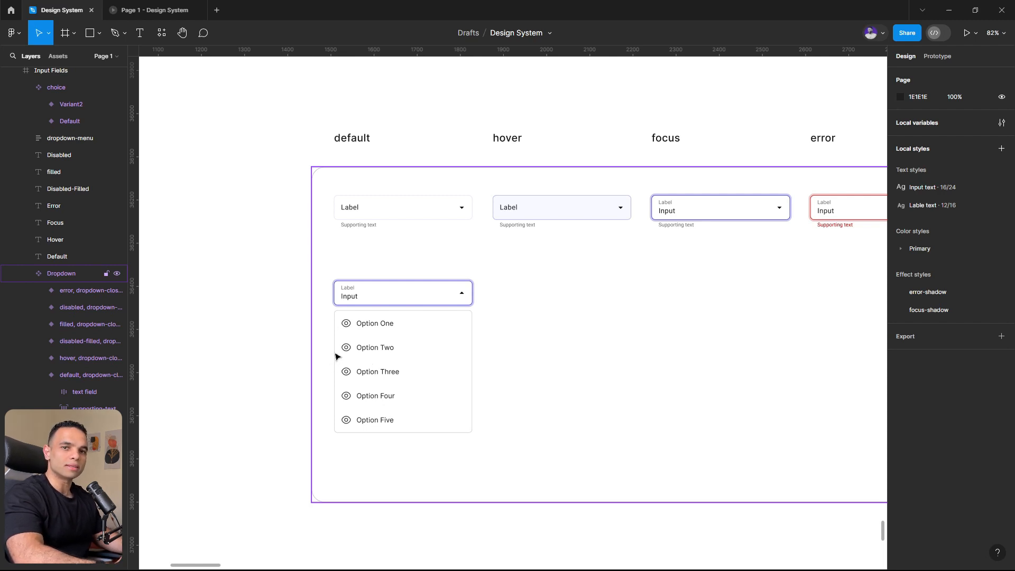
double_click(395, 334)
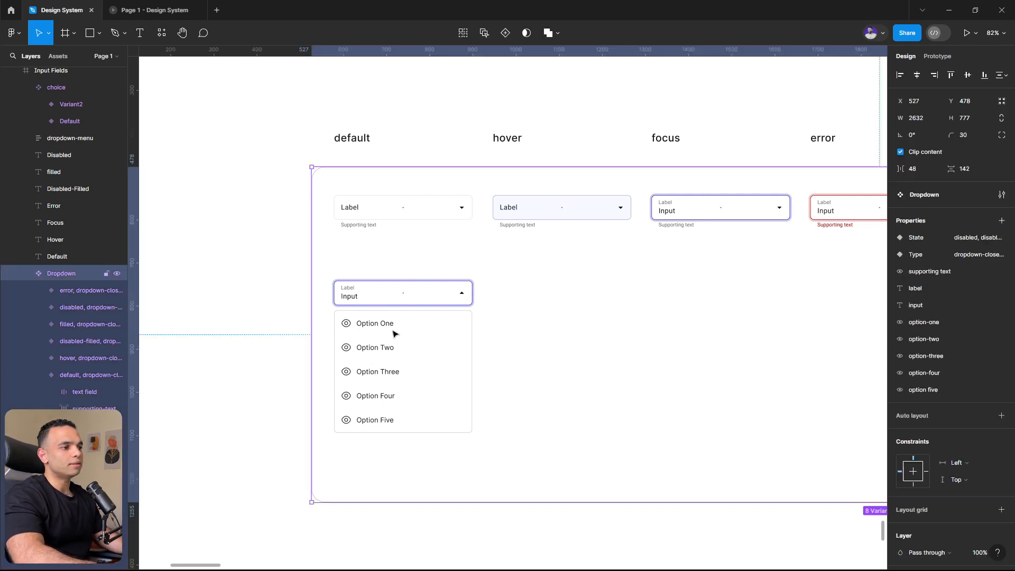
left_click(403, 289)
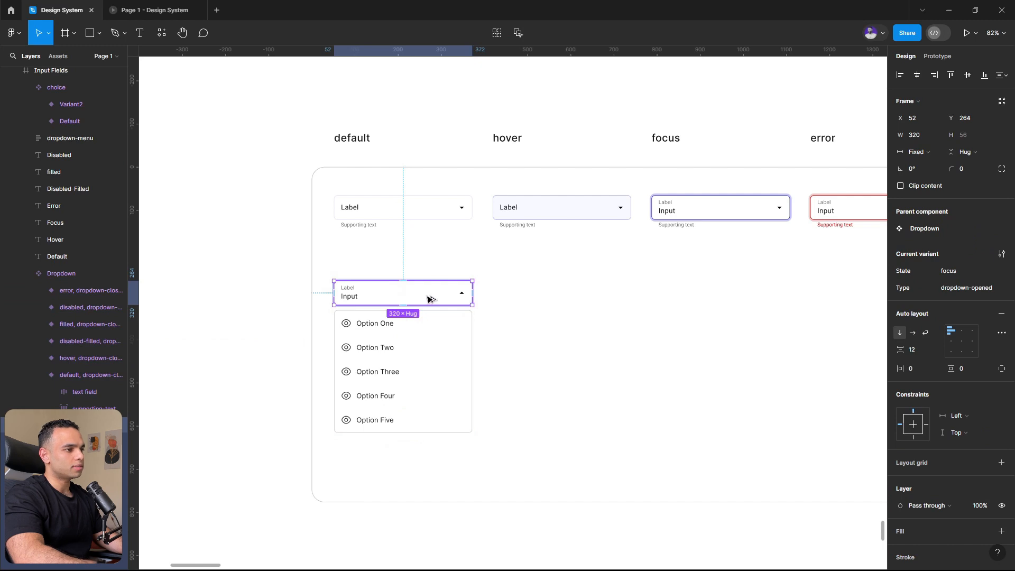
left_click_drag(428, 295, 548, 295)
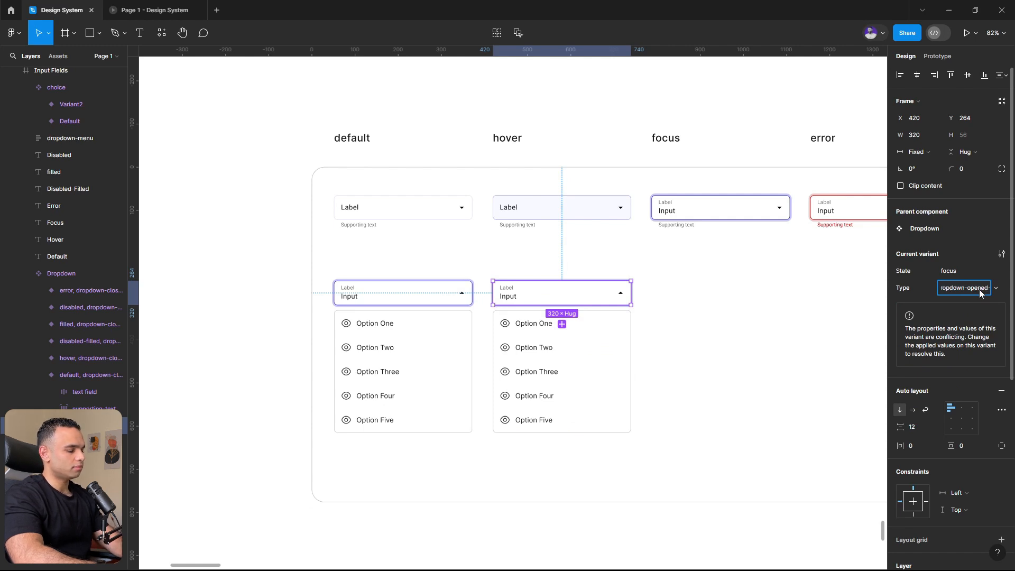
key("Return")
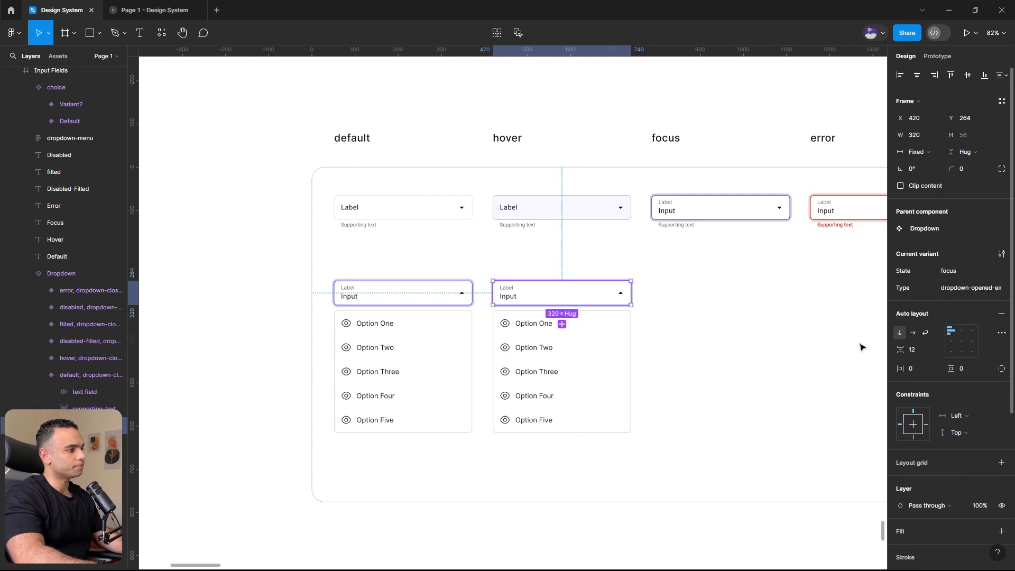
- Redirect the closed hover variant's click interaction to the duplicated opened variant in the hover column
left_click(553, 214)
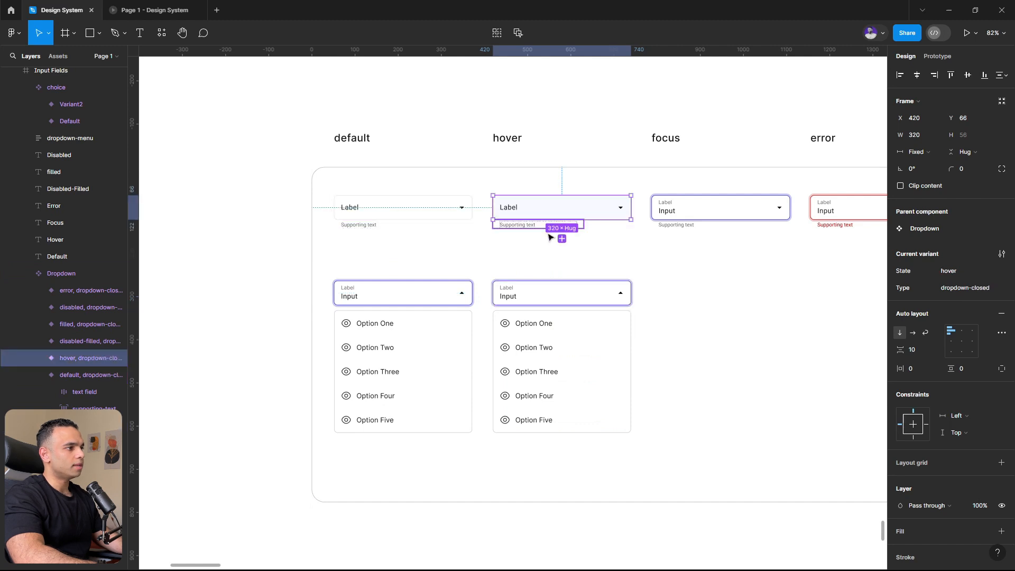
left_click(407, 217)
left_click(539, 217)
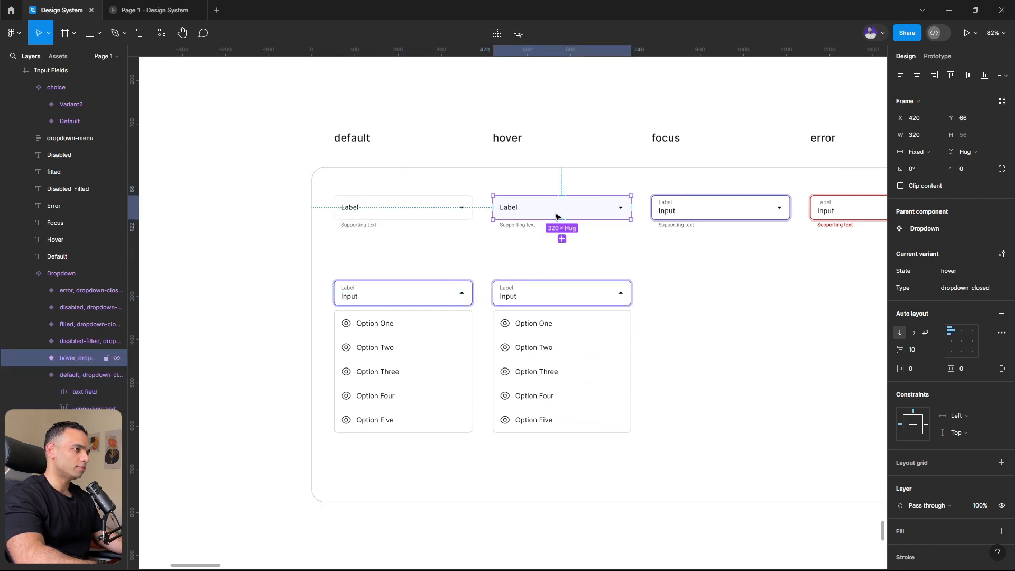
key("shift+e")
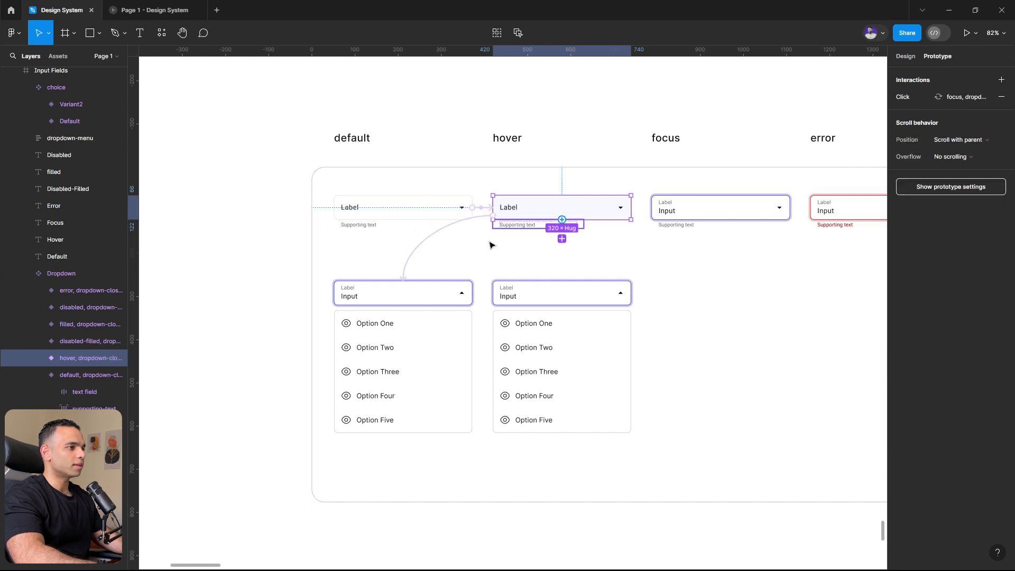
left_click_drag(438, 236, 568, 304)
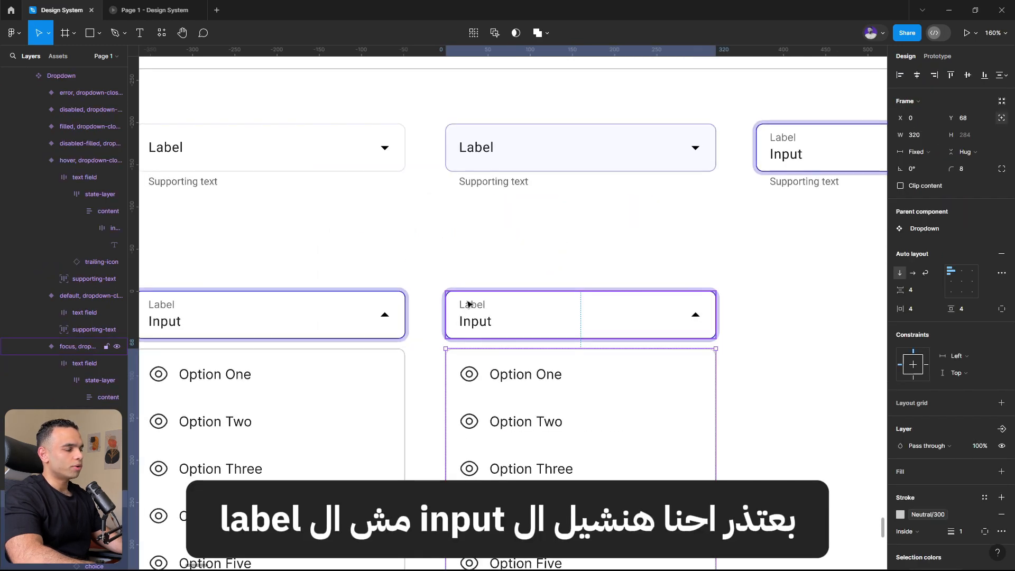
- Delete the small label above the input text in the duplicated opened variant and link the remaining text to the label property
double_click(468, 304)
double_click(468, 303)
left_click(470, 306)
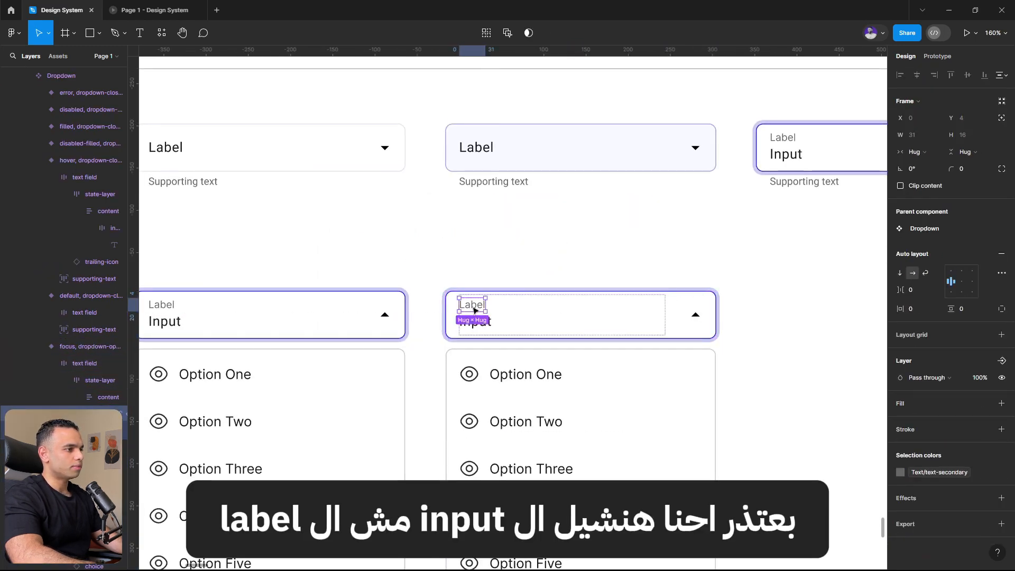
key("Delete")
left_click(481, 319)
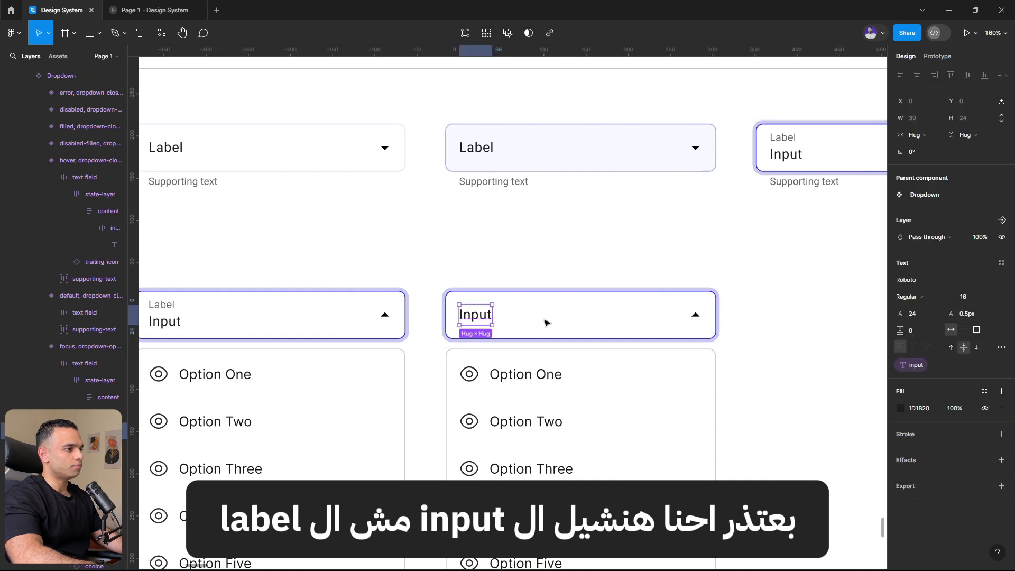
left_click(916, 364)
left_click(918, 396)
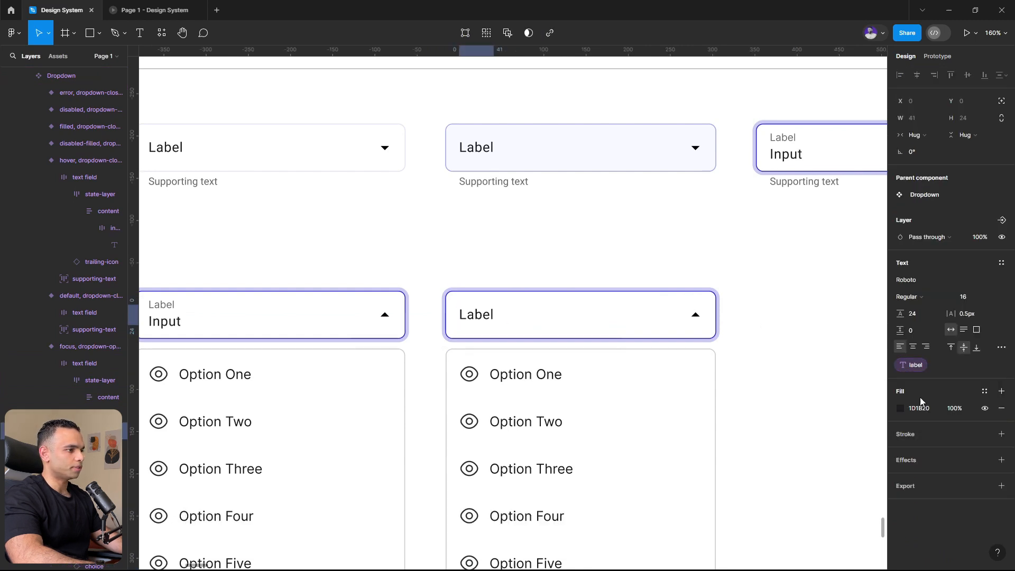
left_click(471, 280)
scroll(470, 280, "down", 3)
scroll(501, 313, "up", 2)
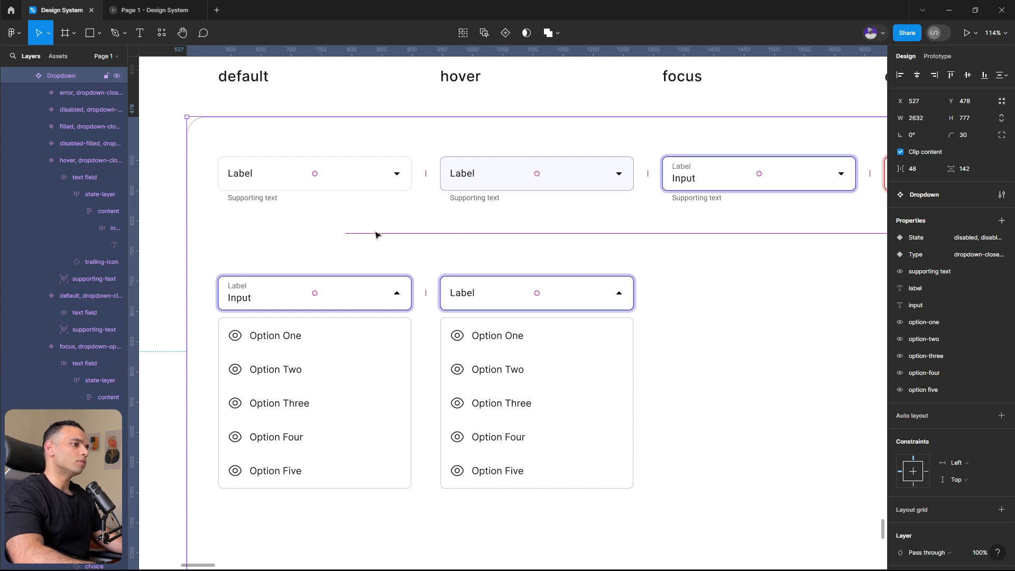
left_click(159, 225)
scroll(285, 303, "down", 2)
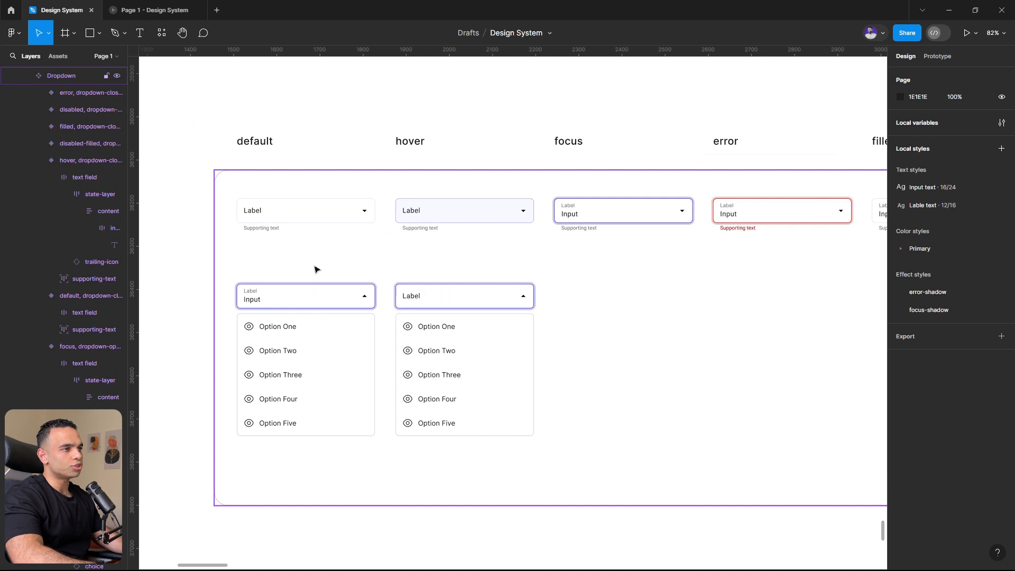
- Test the dropdown in the running prototype by opening its list and choosing Option One
left_click(125, 4)
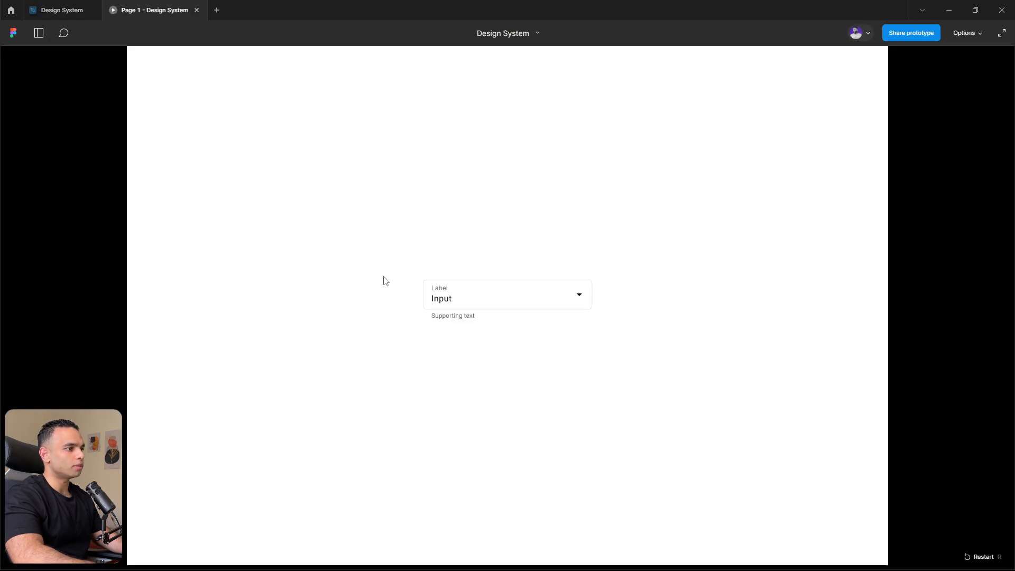
left_click(493, 299)
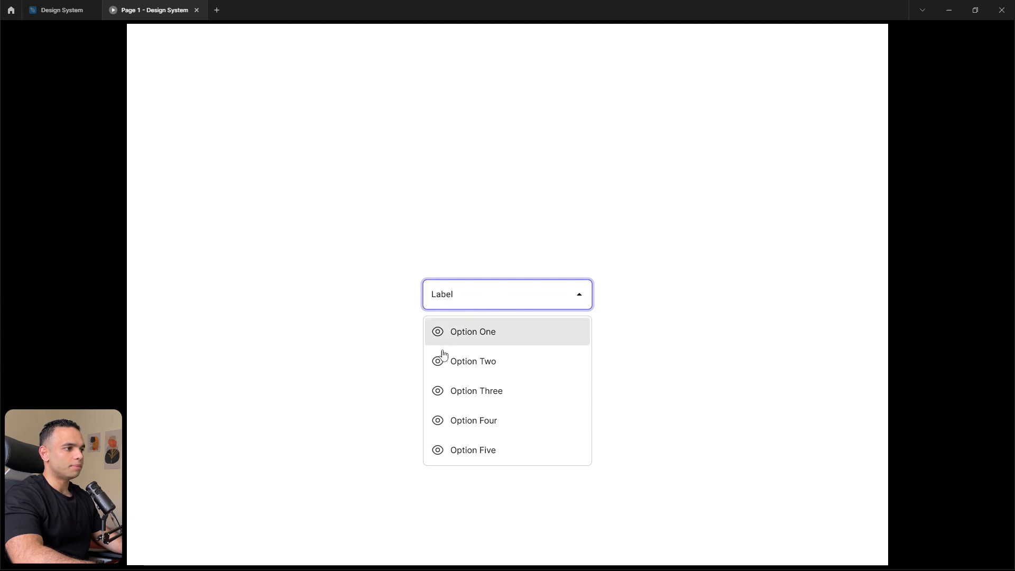
left_click(481, 331)
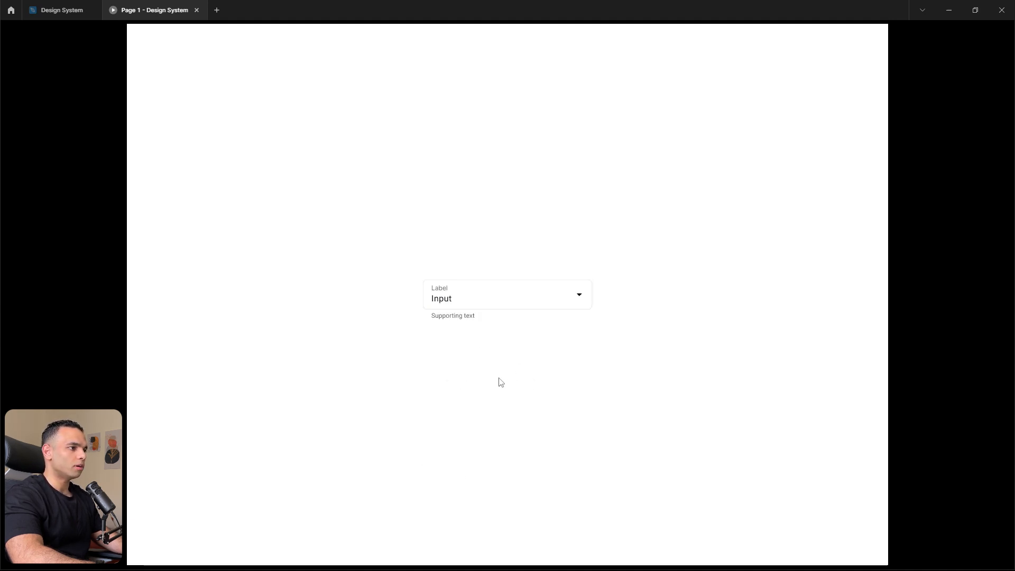
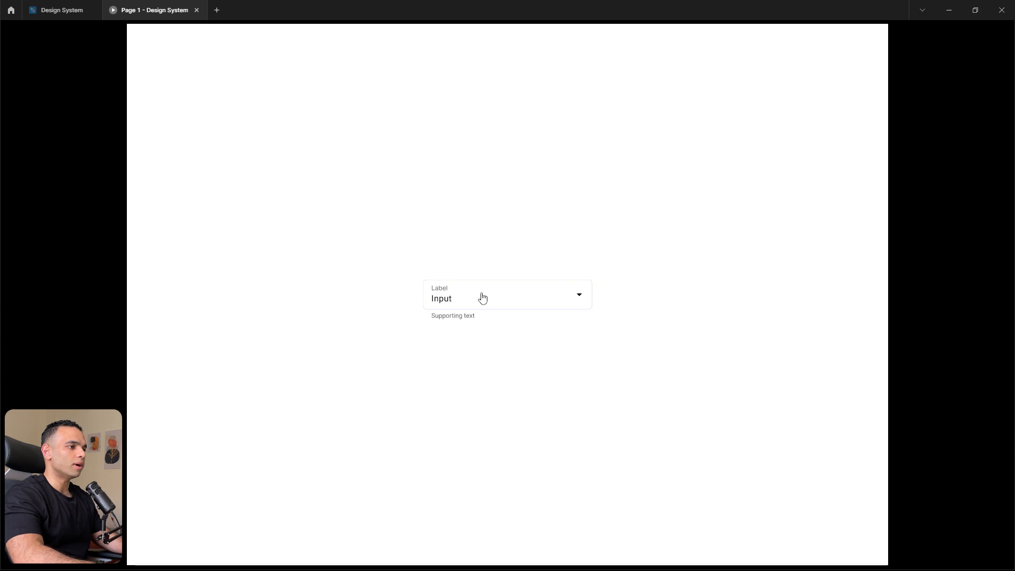
- Switch back to the design file and duplicate the closed filled variant directly below itself in the filled column
left_click(44, 4)
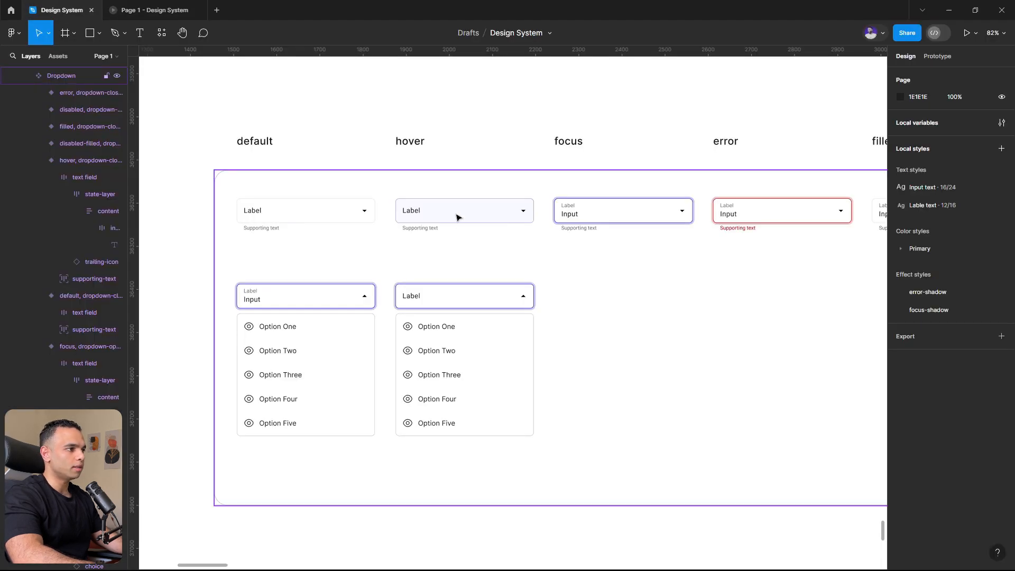
left_click(457, 217)
left_click(456, 218)
scroll(455, 218, "down", 5)
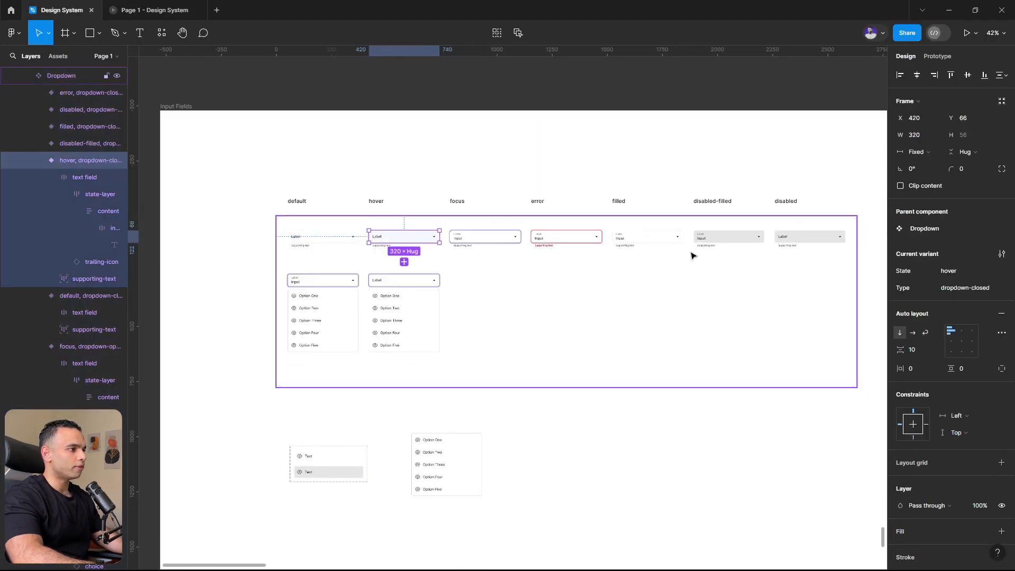
scroll(582, 254, "up", 5)
scroll(561, 291, "down", 5)
scroll(430, 240, "up", 3)
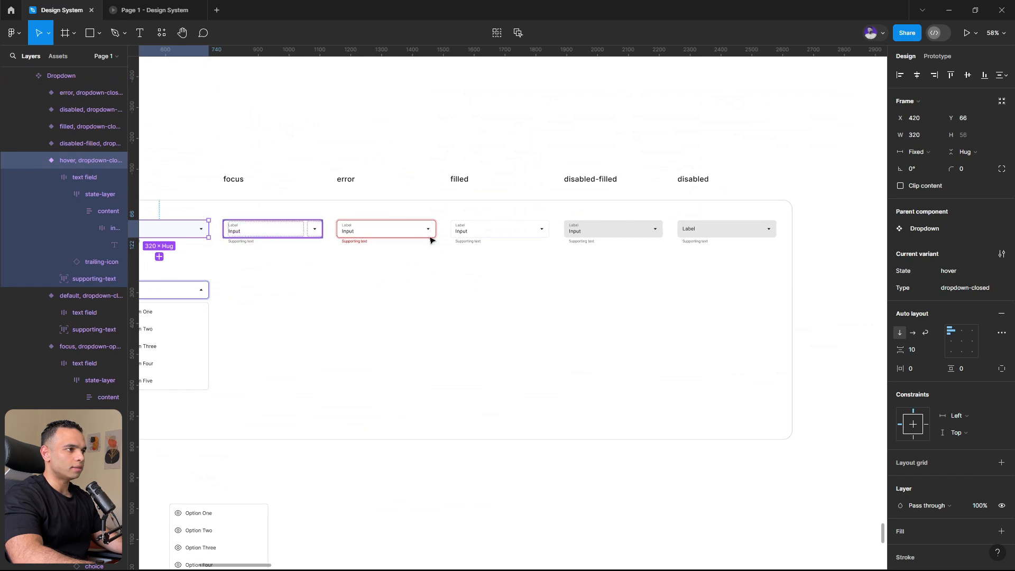
scroll(430, 240, "up", 4)
left_click(490, 236)
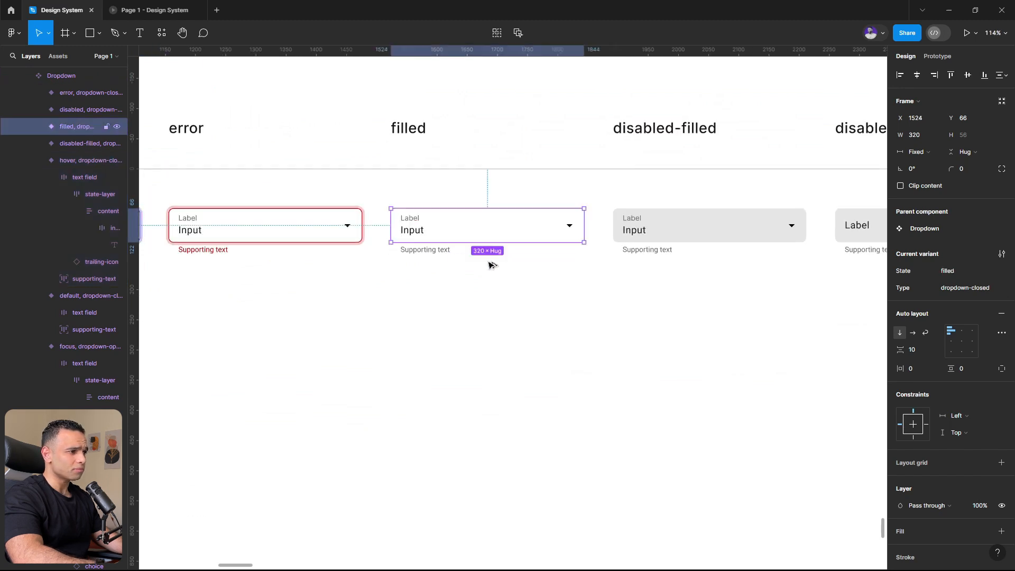
left_click_drag(490, 236, 489, 290)
- Set the State property of the duplicated filled variant to hover-filled
left_click(980, 290)
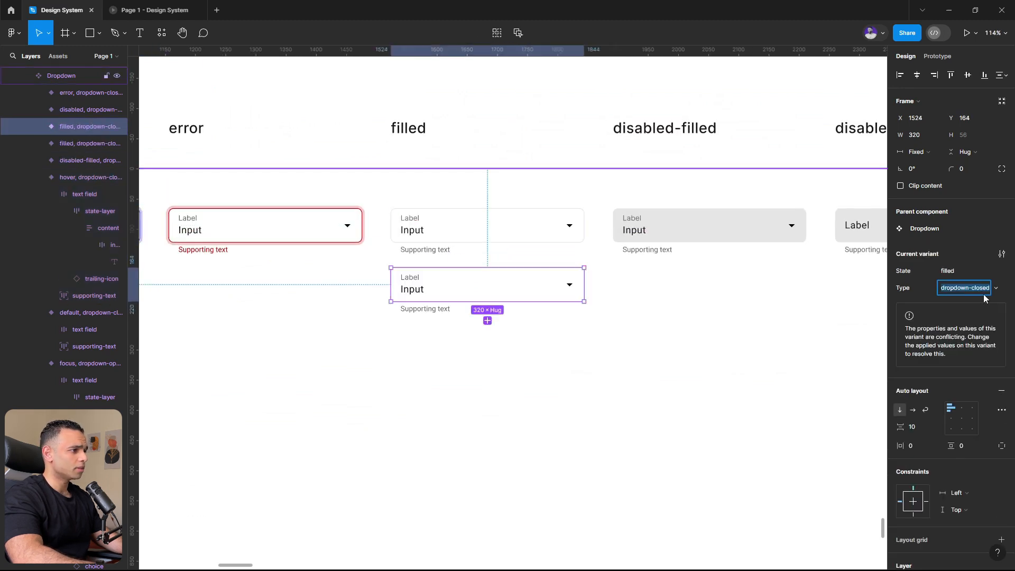
left_click(963, 272)
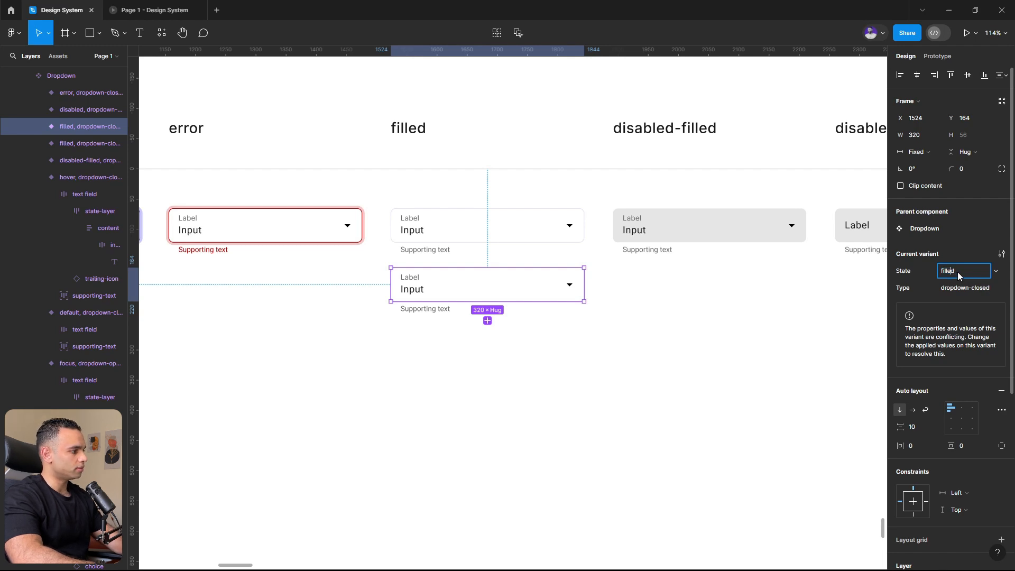
type("hover-")
key("Return")
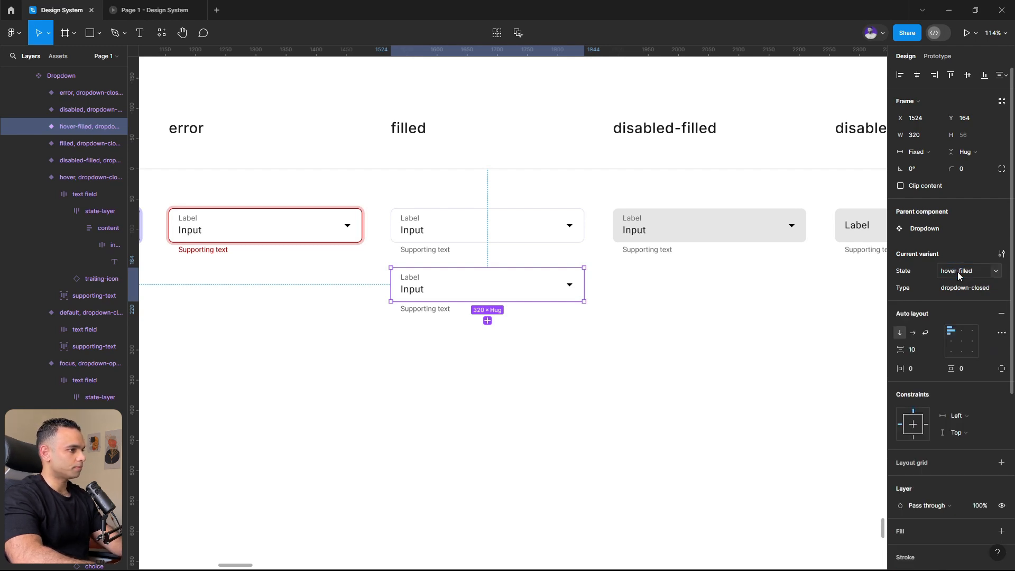
- Apply the Input/input-hover-fill color to the text field of the hover-filled variant, matching the closed hover variant
left_click(686, 363)
scroll(686, 364, "down", 4)
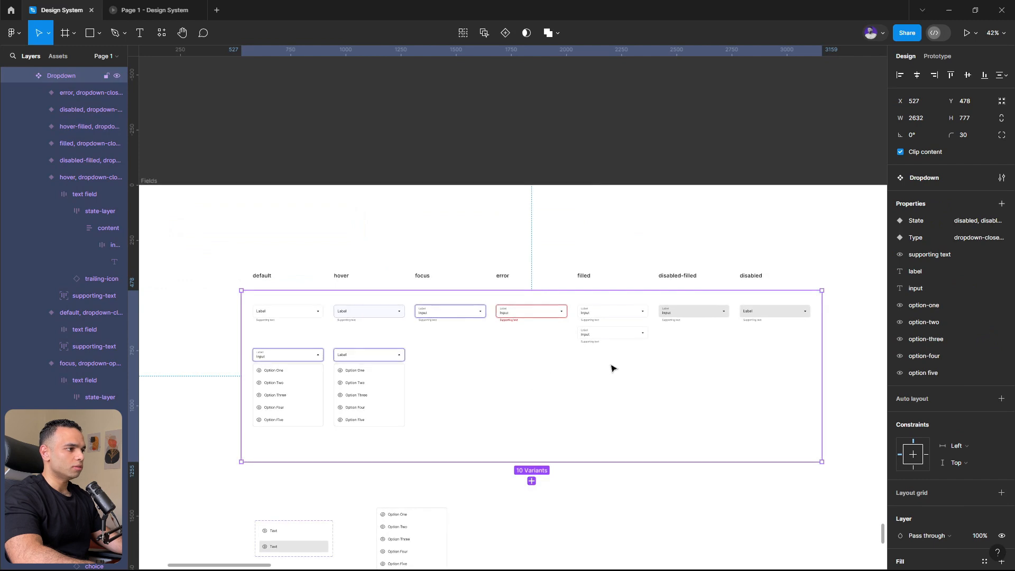
scroll(523, 366, "up", 4)
double_click(265, 265)
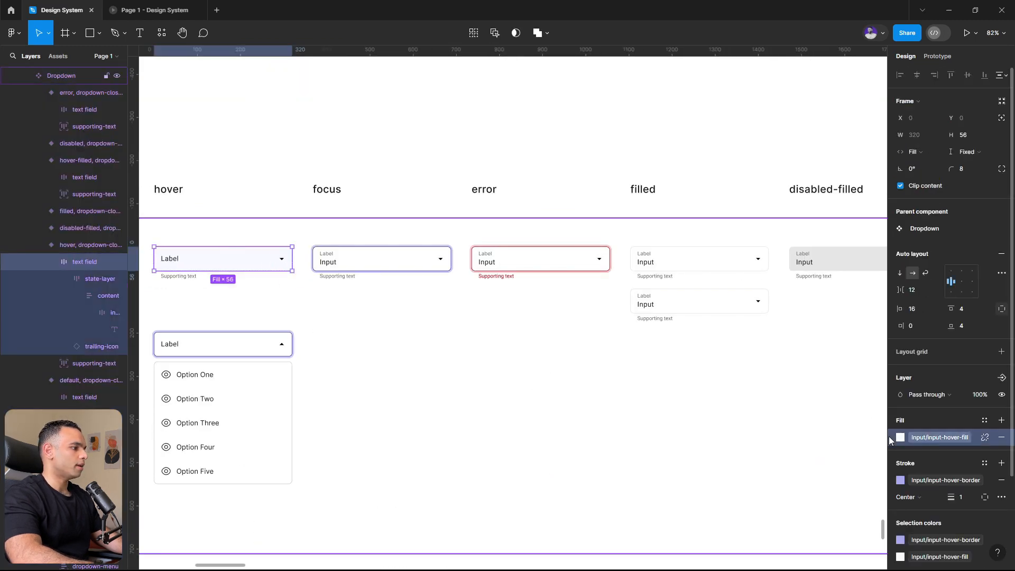
left_click(716, 305)
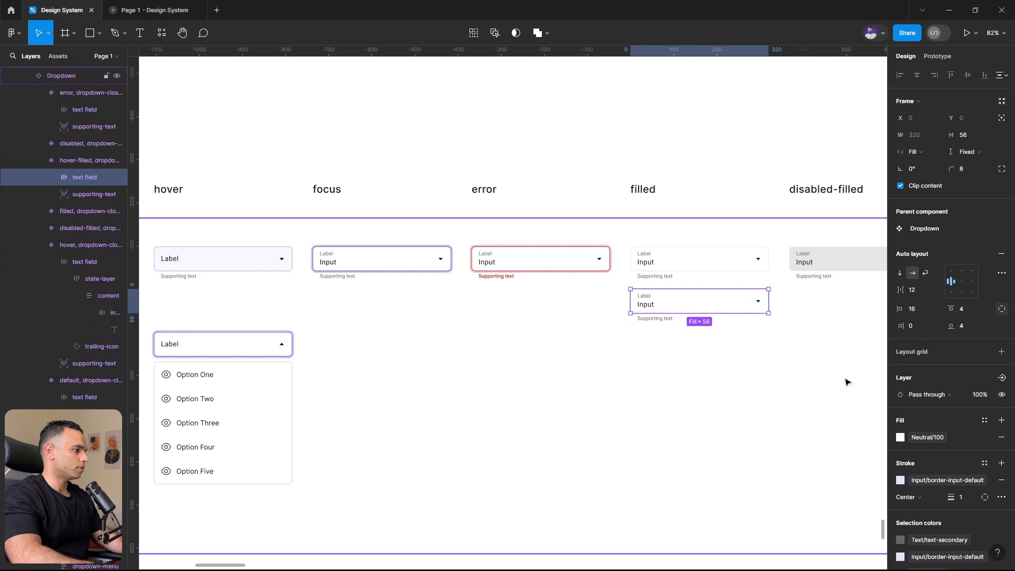
left_click(1001, 438)
key("ctrl+z")
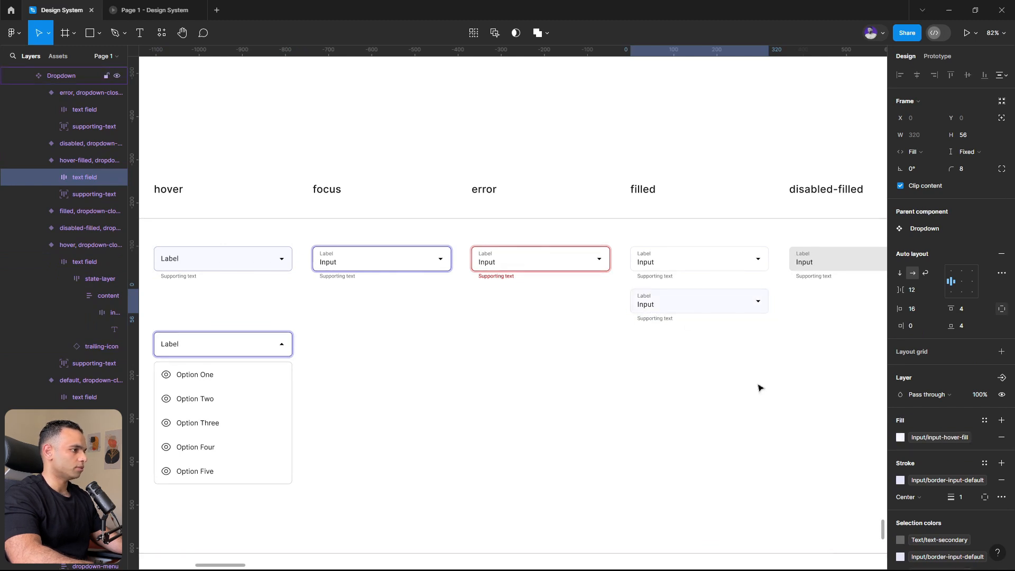
left_click(758, 388)
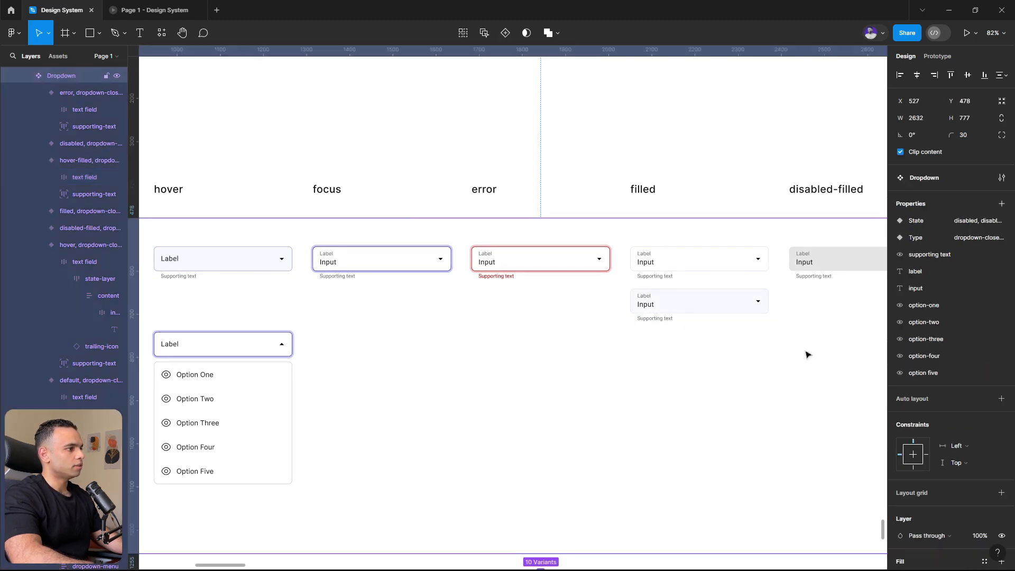
- Add a While hovering interaction that changes the closed filled variant to hover-filled with a 300ms Ease out Smart animate
left_click(702, 259)
key("shift+e")
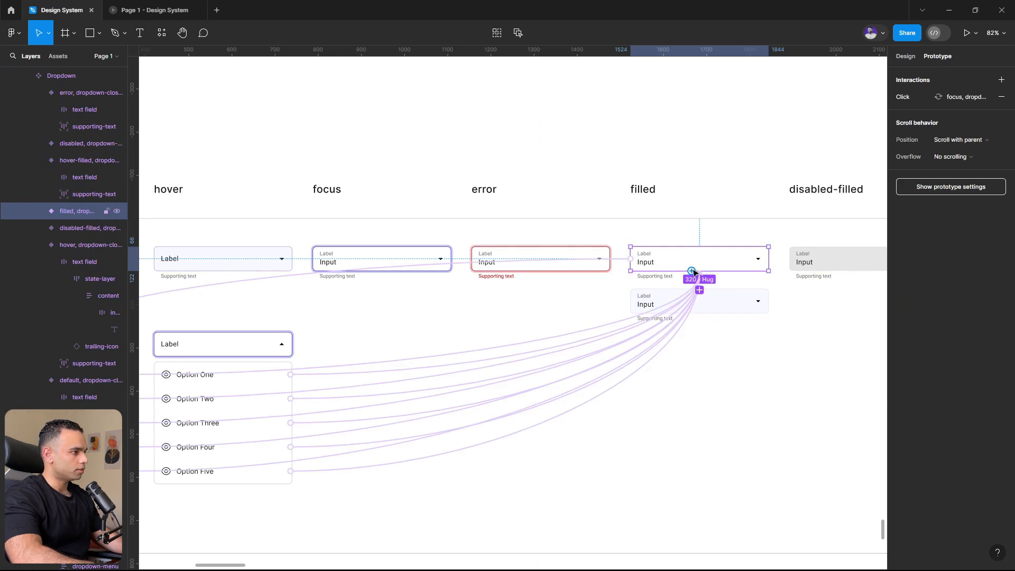
left_click_drag(692, 271, 713, 303)
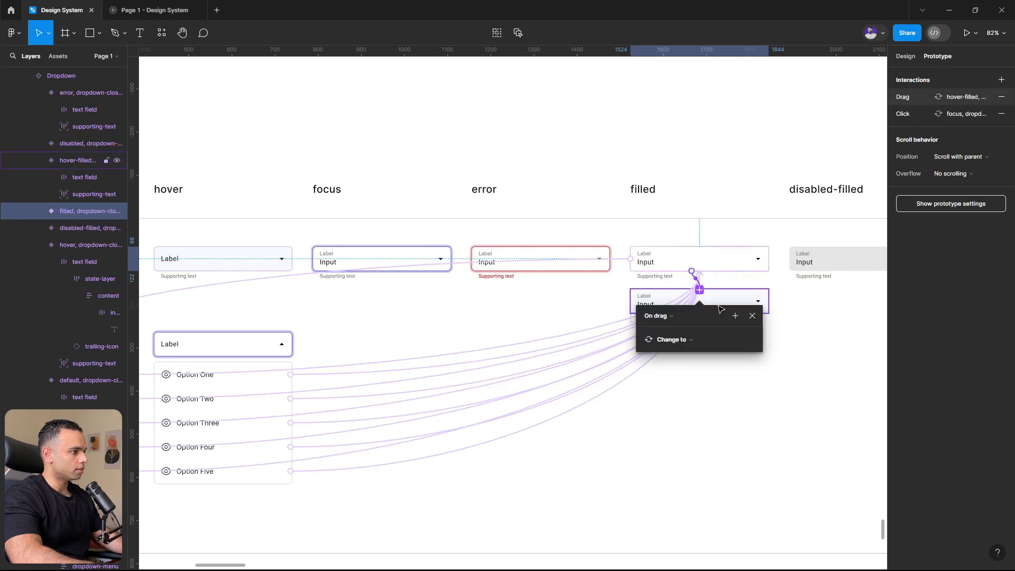
left_click(673, 315)
left_click(671, 327)
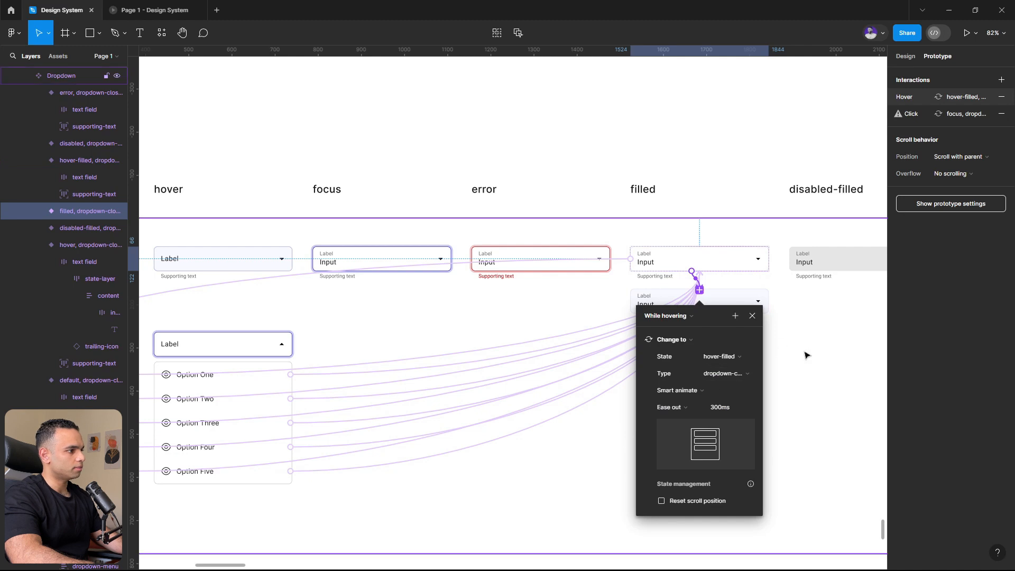
key("Escape")
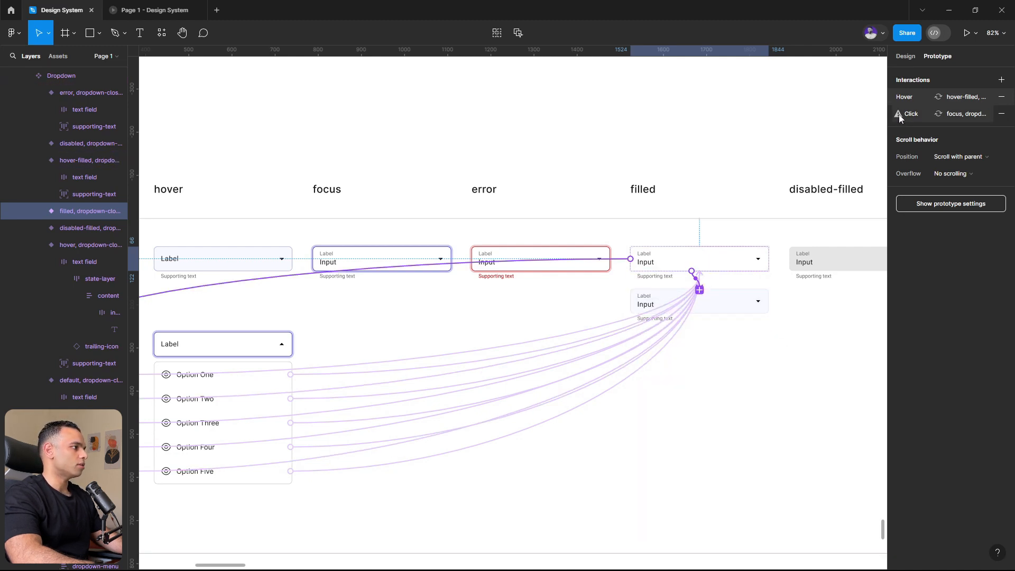
- Remove the conflicting click interaction from the closed filled variant
mouse_move(898, 114)
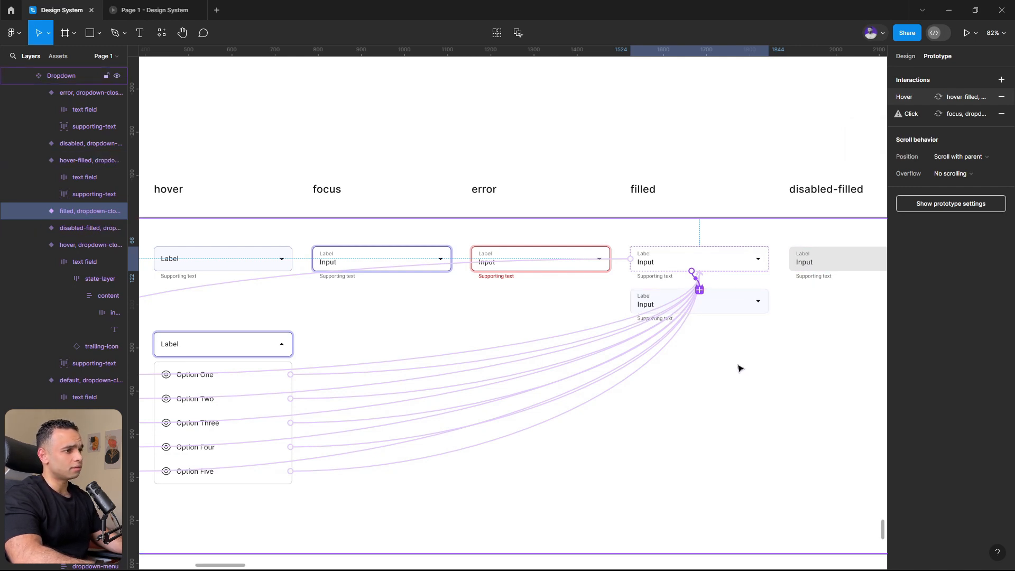
scroll(724, 316, "down", 1)
scroll(694, 324, "up", 1)
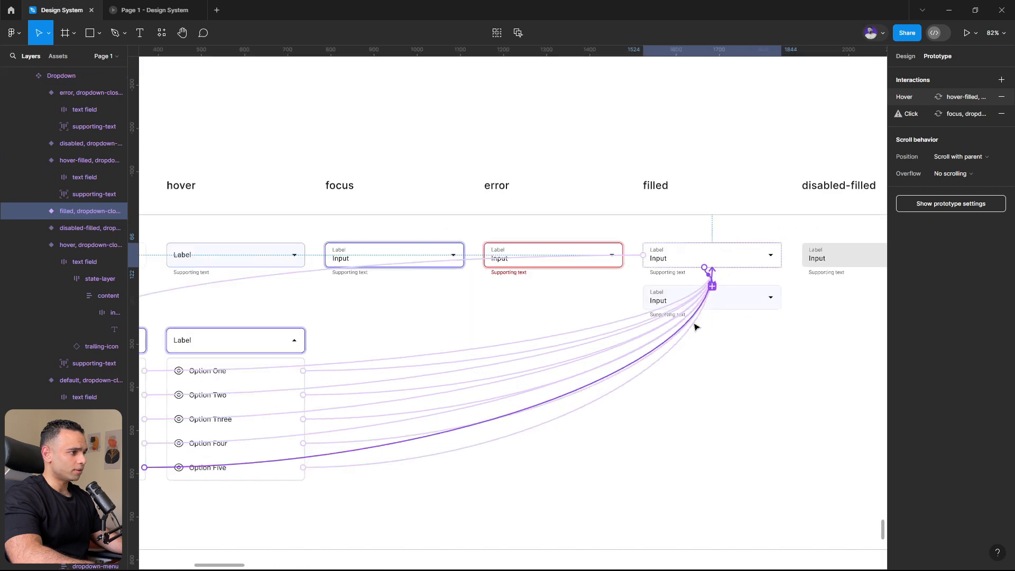
left_click(633, 259)
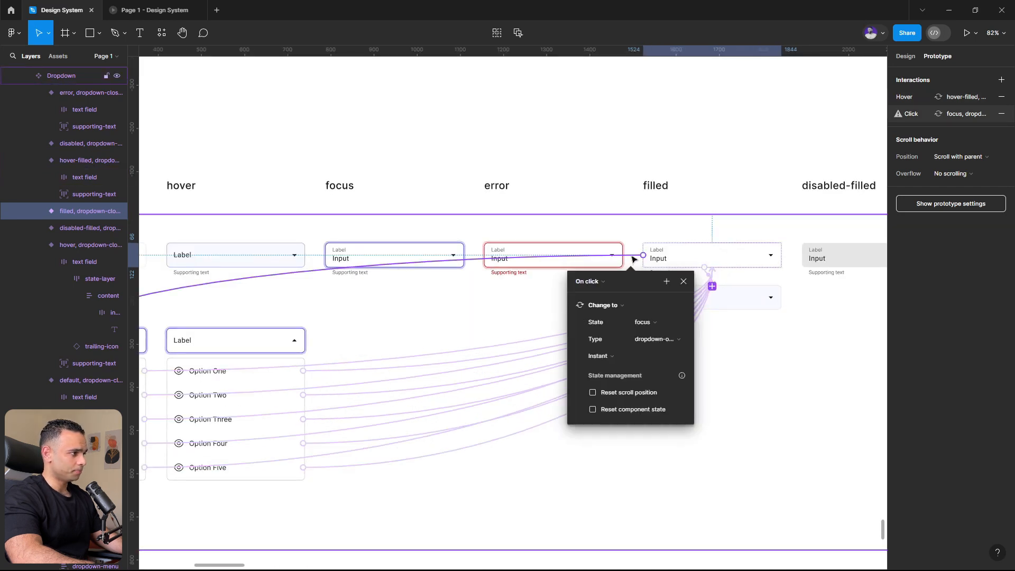
left_click(682, 283)
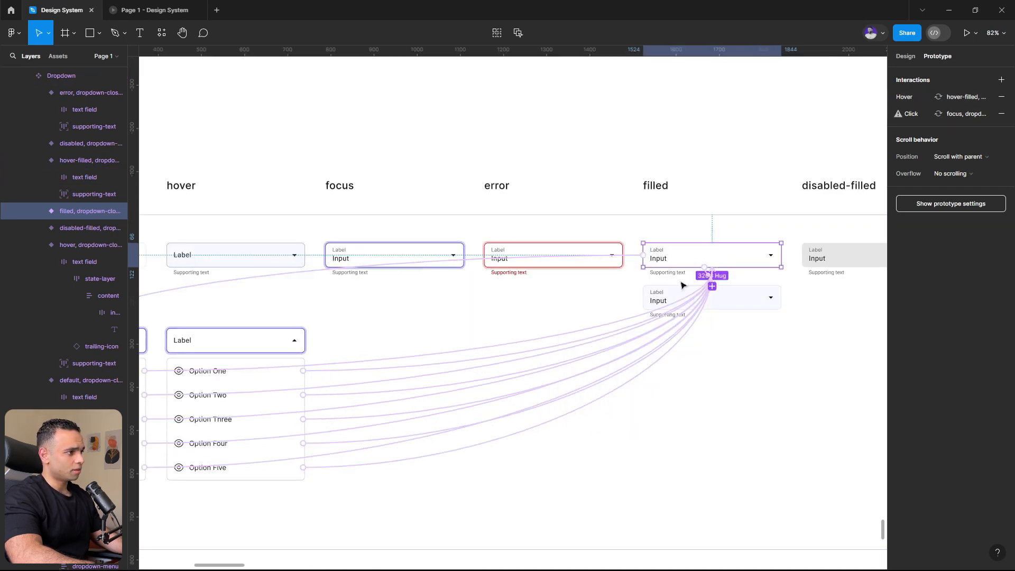
left_click(635, 258)
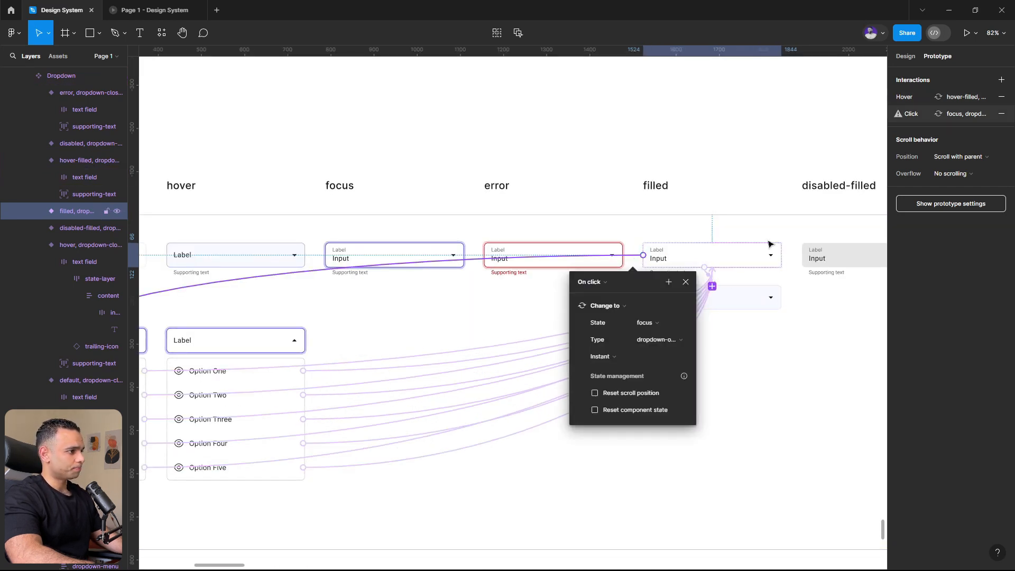
left_click(1001, 114)
- Try to connect the hover-filled variant to the opened focus variant in the default column
left_click(667, 294)
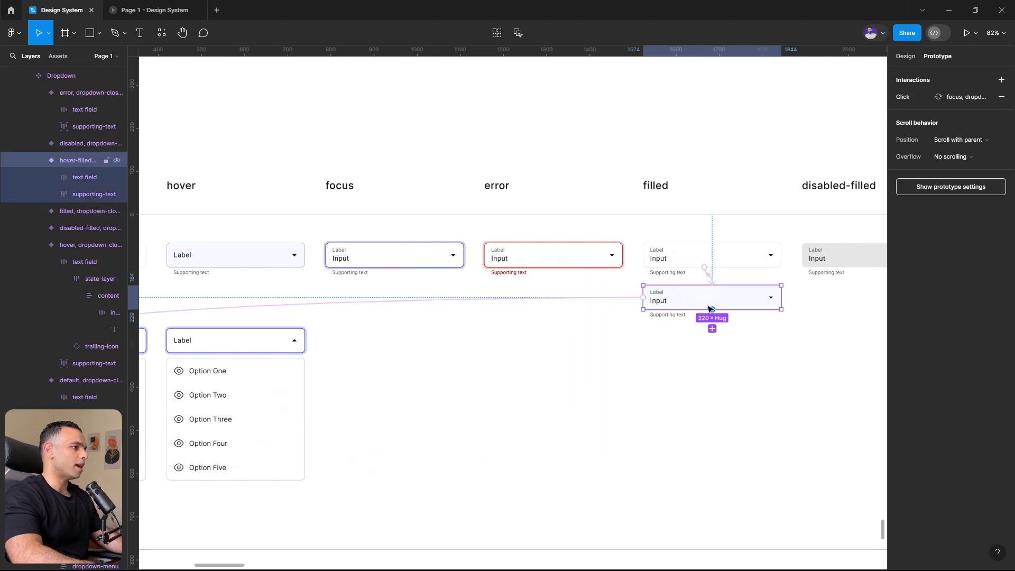
left_click_drag(708, 308, 180, 419)
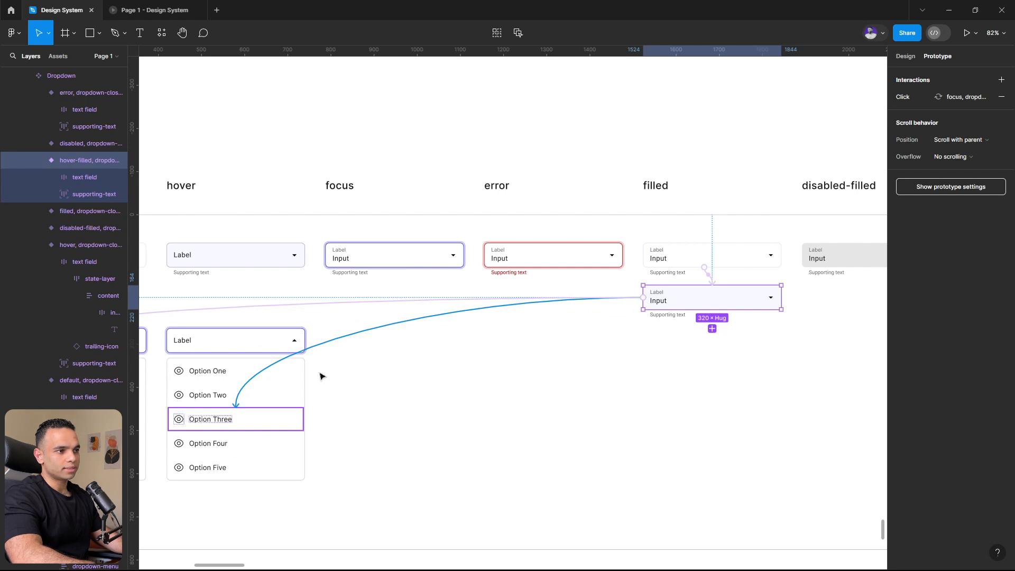
scroll(473, 337, "up", 1)
left_click_drag(319, 373, 236, 280)
scroll(478, 341, "down", 2)
scroll(480, 342, "left", 3)
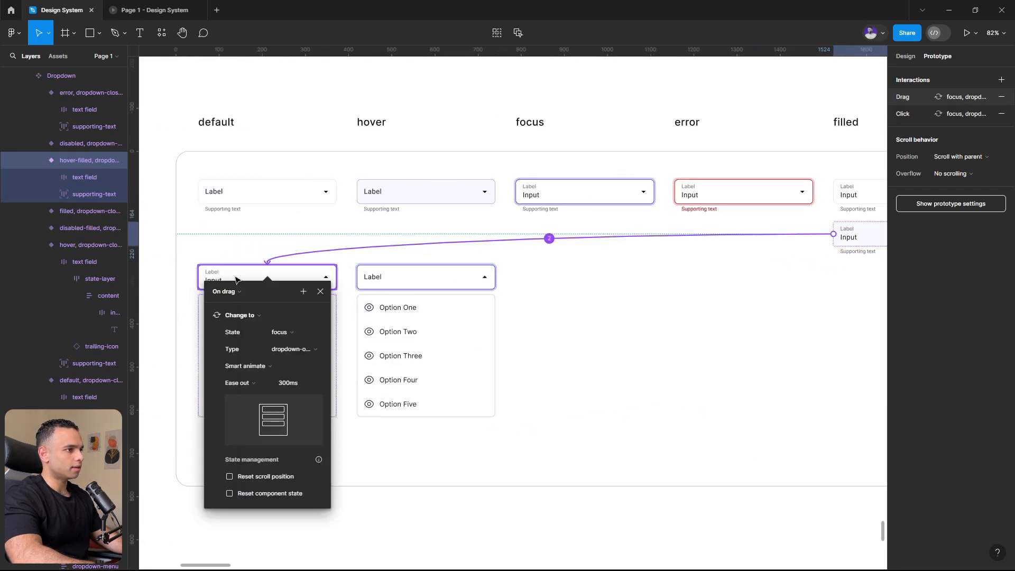
key("ctrl+z")
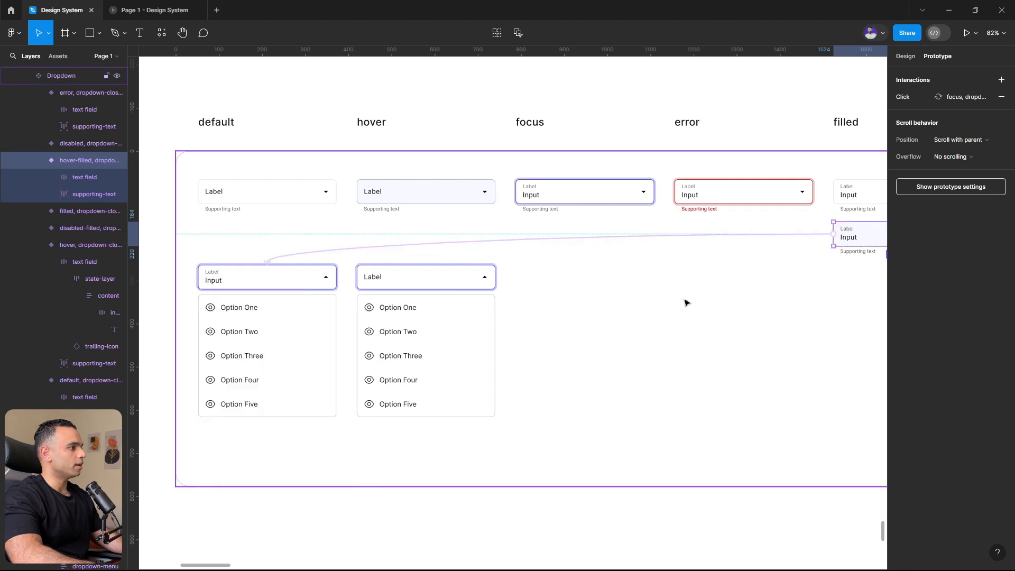
scroll(278, 266, "down", 2)
scroll(549, 272, "up", 2)
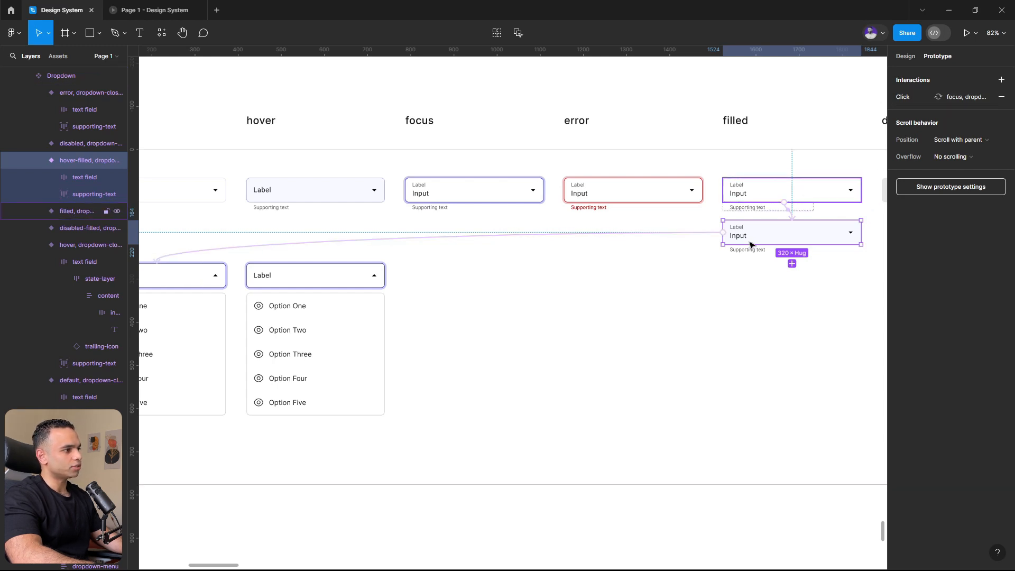
scroll(550, 318, "down", 2)
scroll(551, 319, "up", 2)
scroll(551, 318, "down", 3)
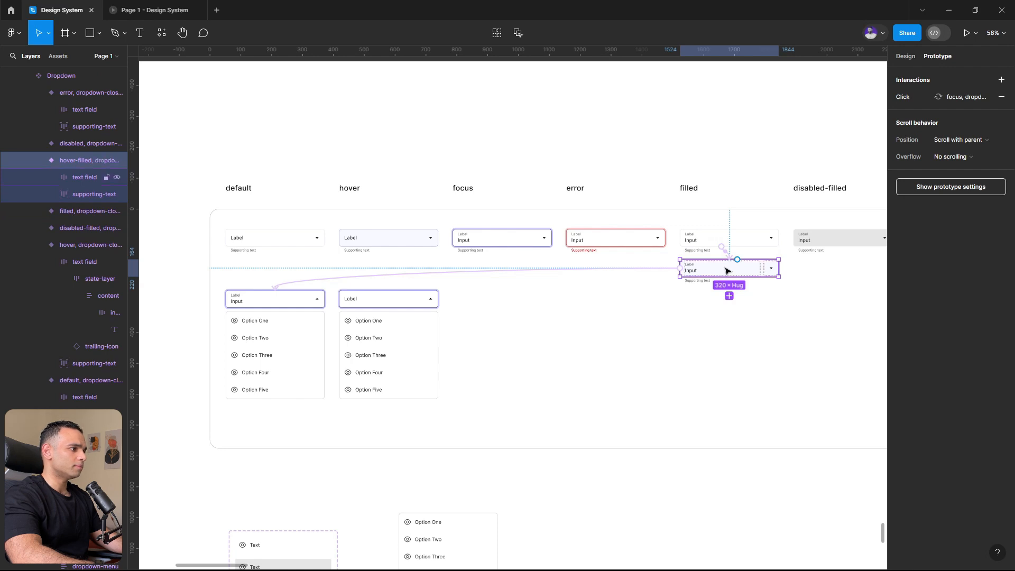
scroll(710, 268, "up", 3)
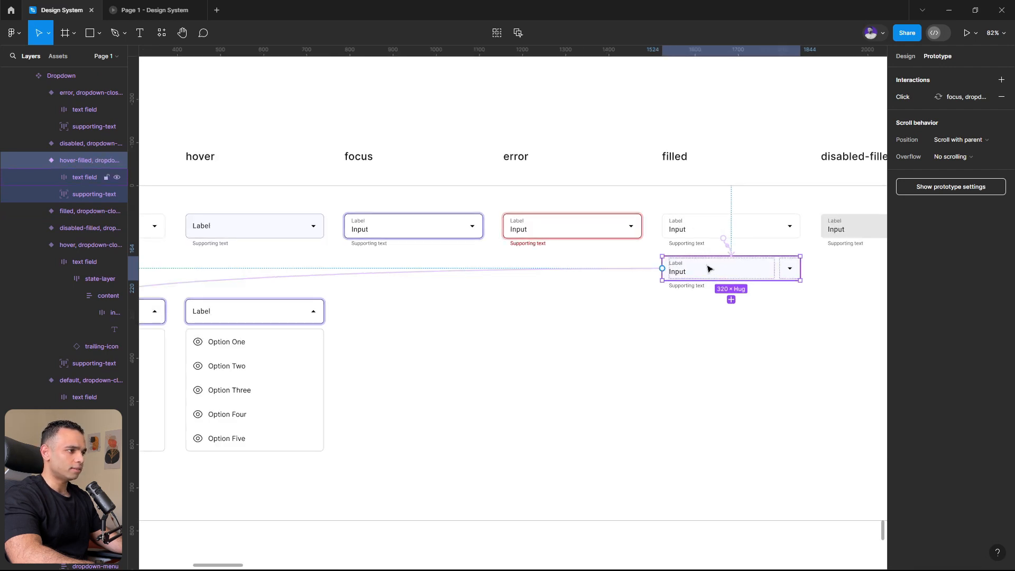
scroll(709, 267, "down", 3)
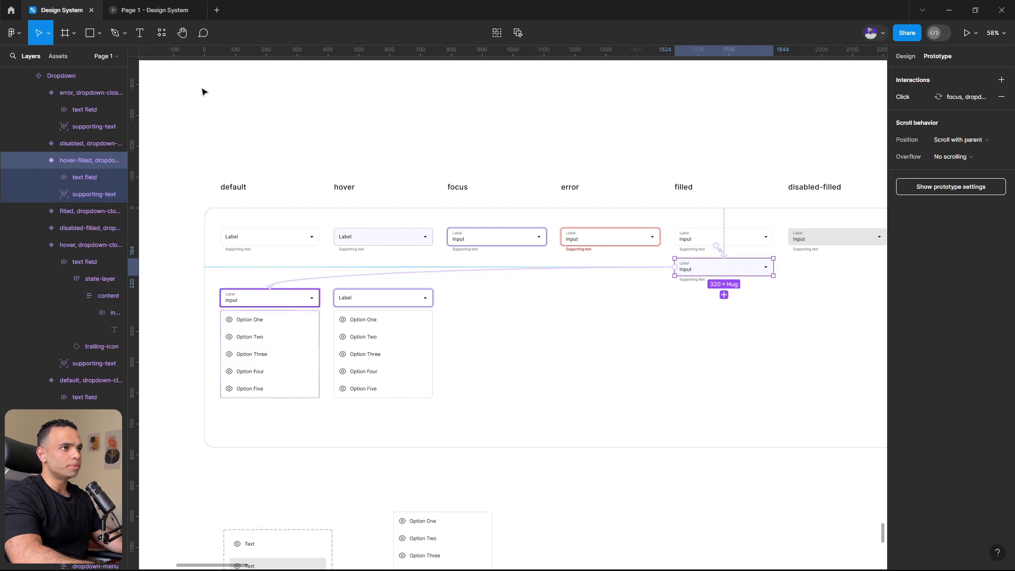
- Test the filled dropdown in the running prototype by opening its list from the hover state and choosing Option Two
left_click(158, 10)
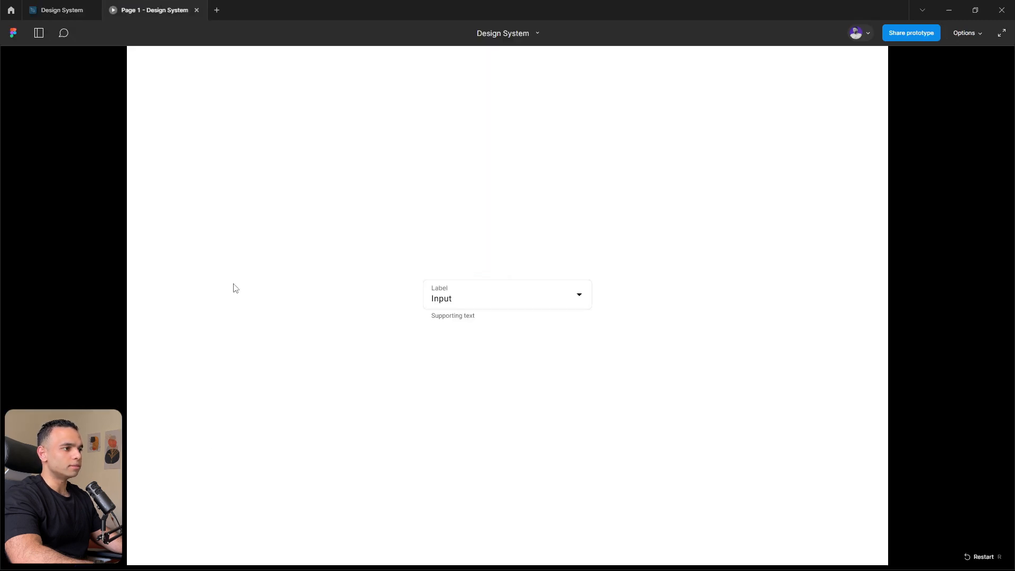
left_click(533, 299)
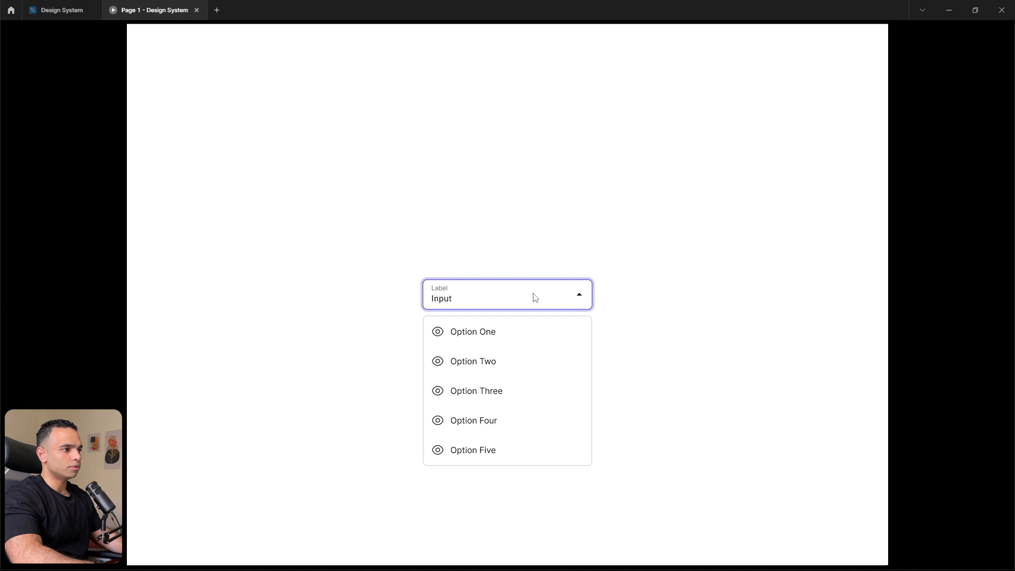
left_click(478, 360)
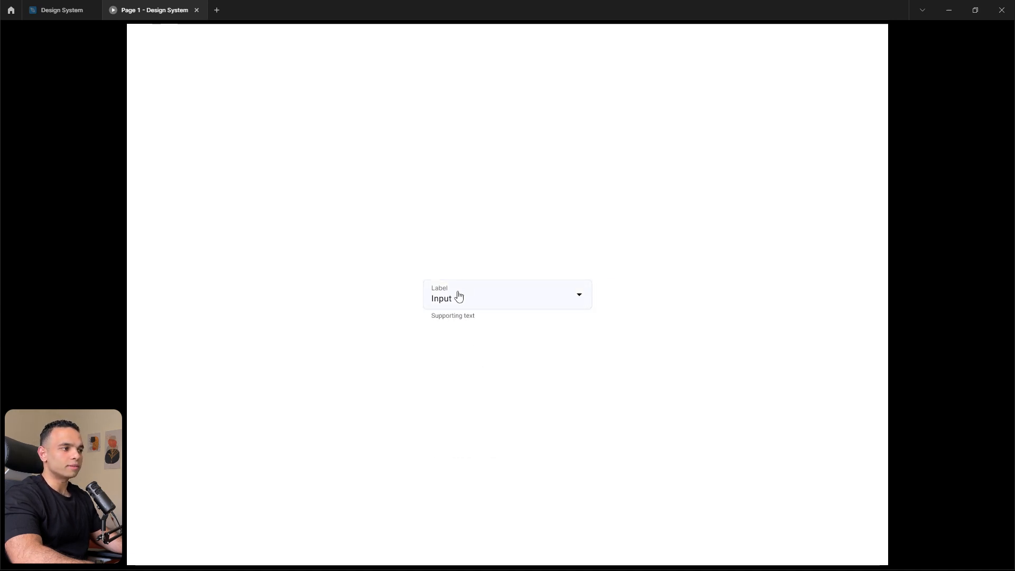
- Set the Desktop - 1 dropdown instance to the dropdown-opened type and hide its option-four and option-five entries
left_click(63, 10)
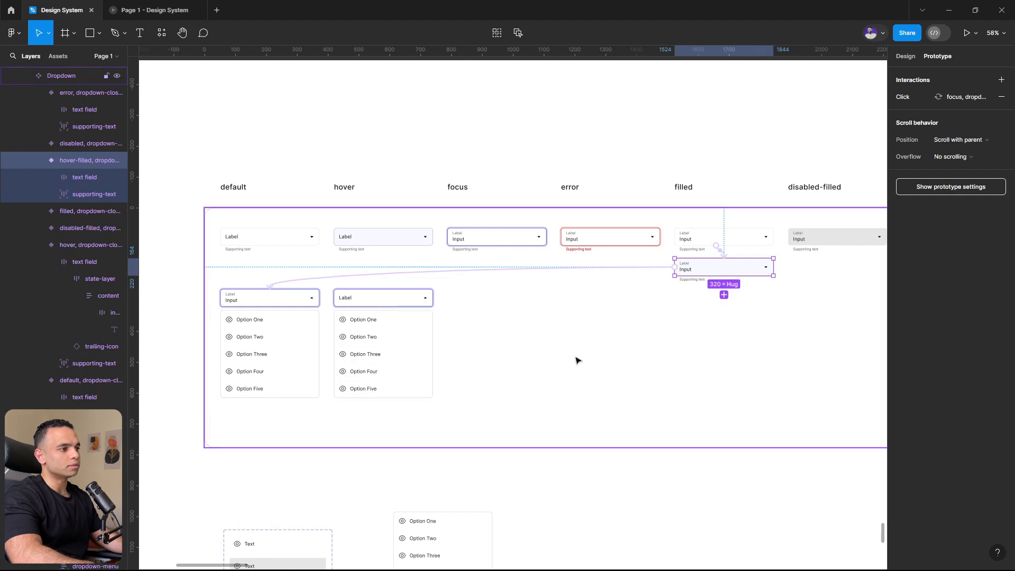
scroll(385, 200, "down", 3)
left_click(394, 349)
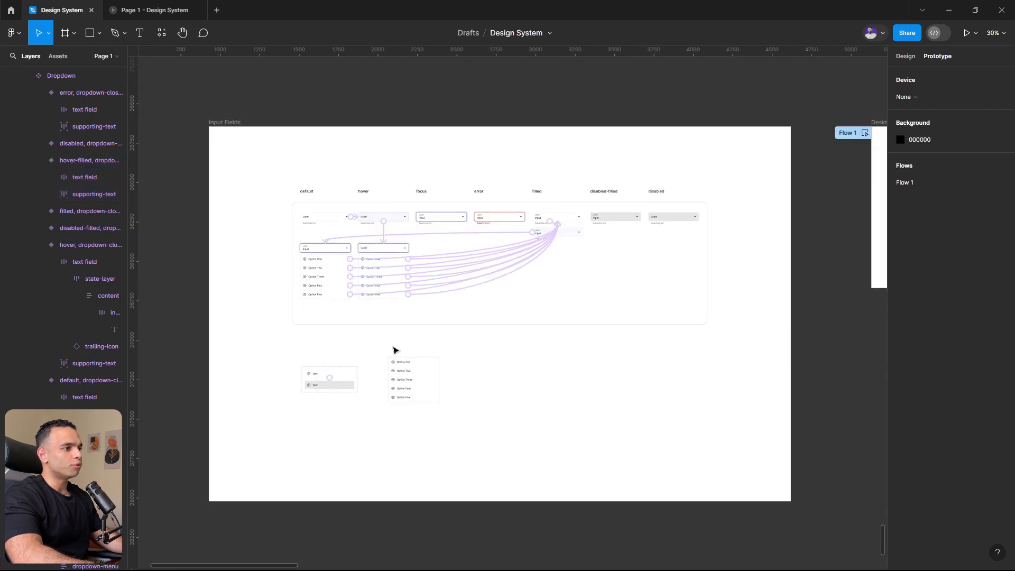
key("shift+e")
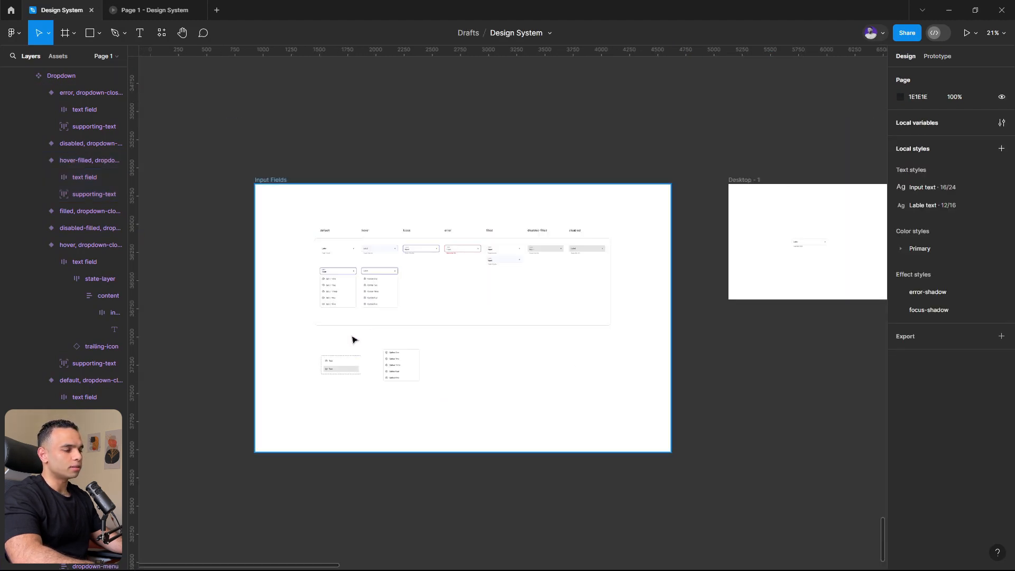
scroll(372, 333, "up", 3)
left_click(963, 246)
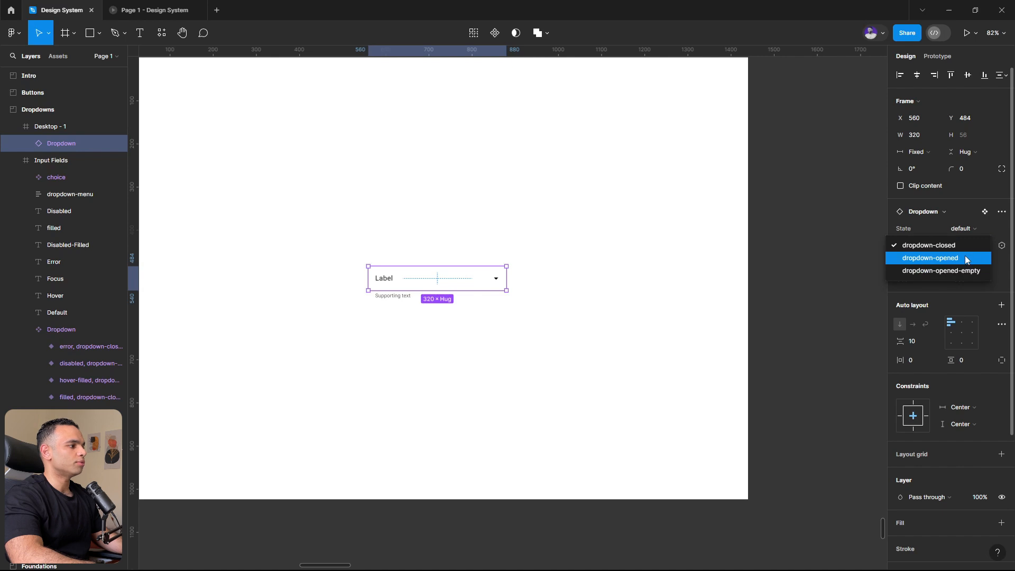
left_click(965, 258)
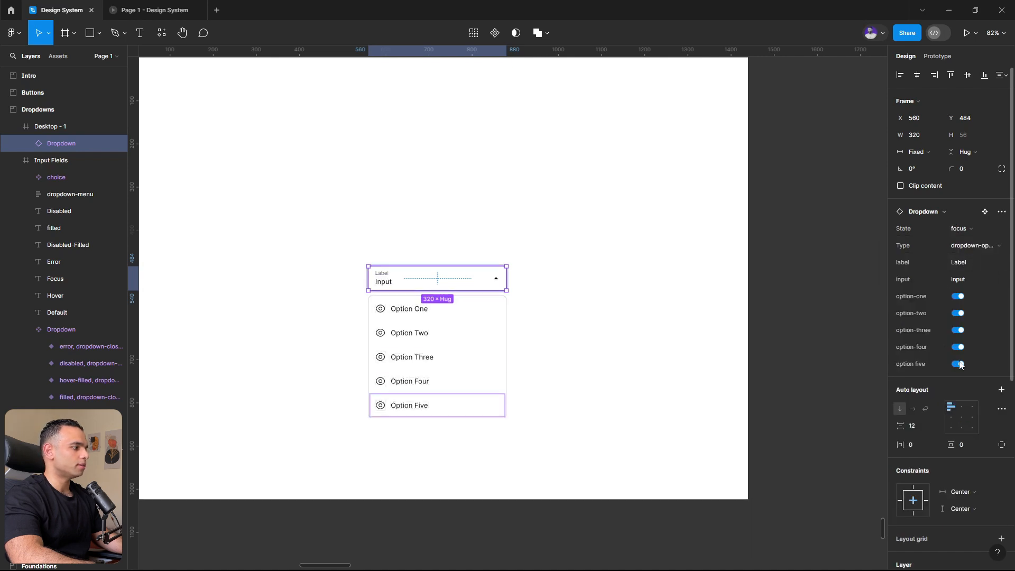
left_click(959, 364)
left_click(958, 347)
- Preview the dropdown-opened-empty type on the instance and return its type to dropdown-closed
left_click(973, 246)
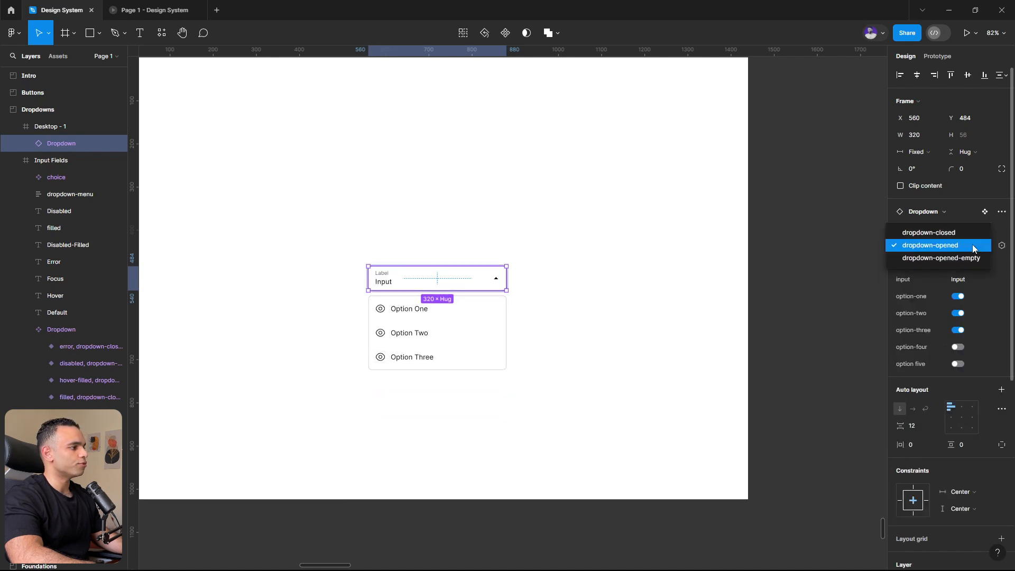
left_click(956, 258)
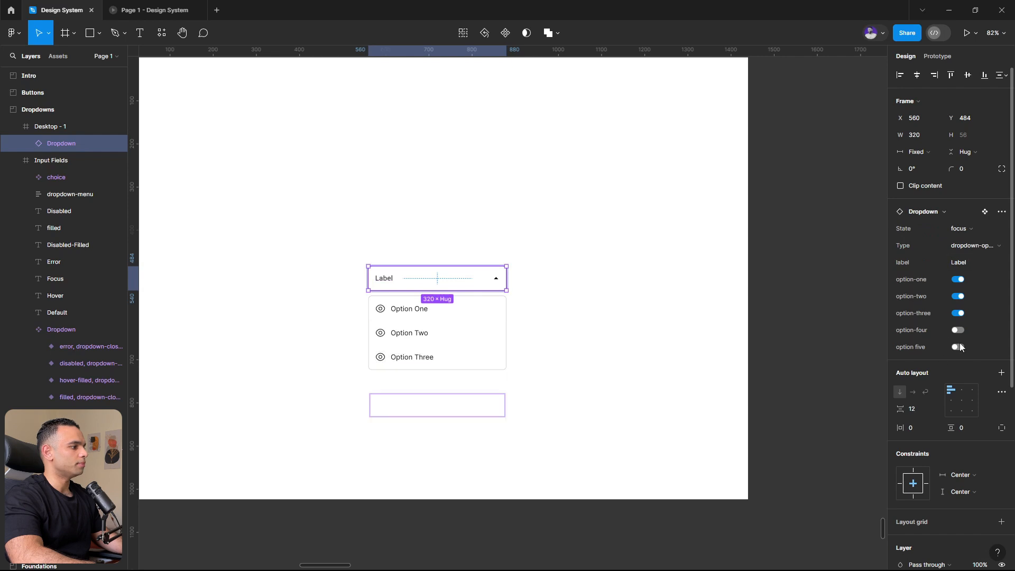
left_click(974, 245)
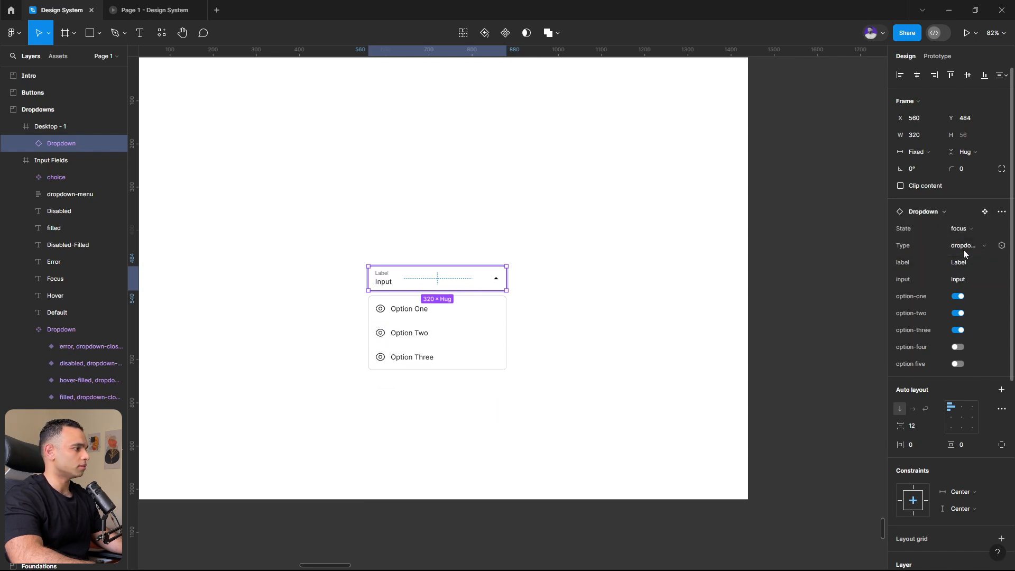
left_click(963, 246)
left_click(962, 232)
- Test in the running prototype whether the filled dropdown opens and closes when its input field is used
left_click(141, 8)
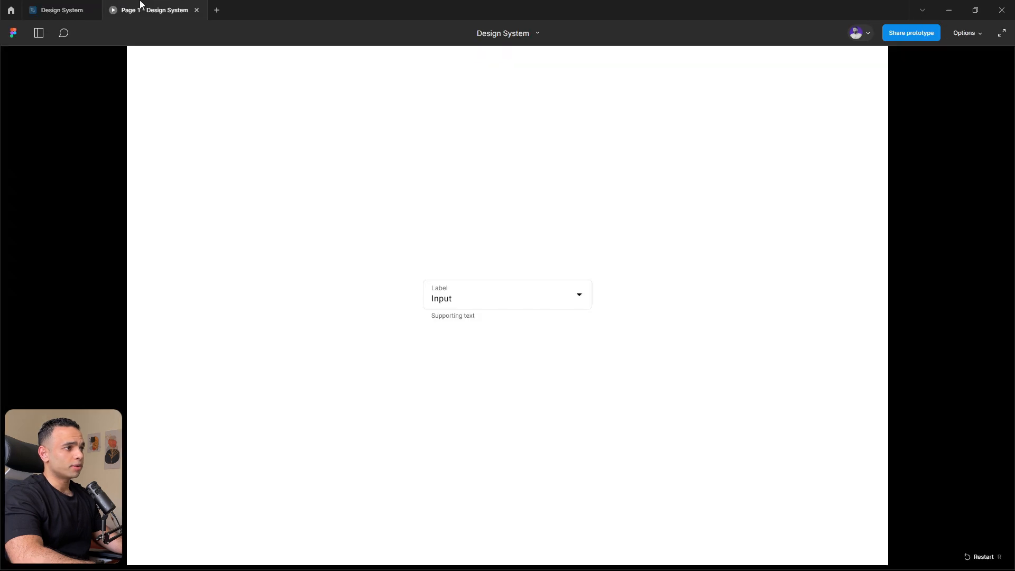
left_click(480, 303)
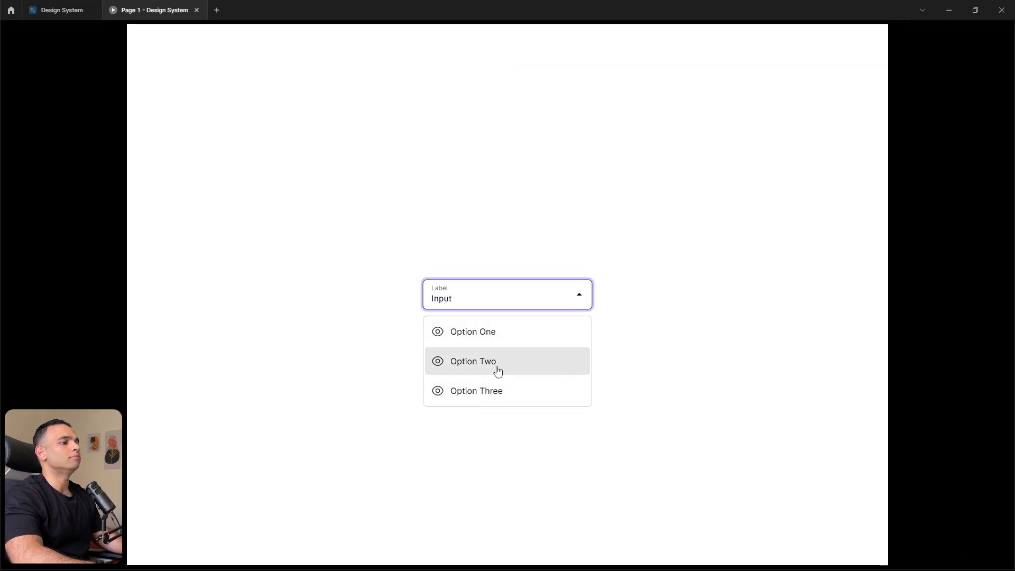
left_click(575, 301)
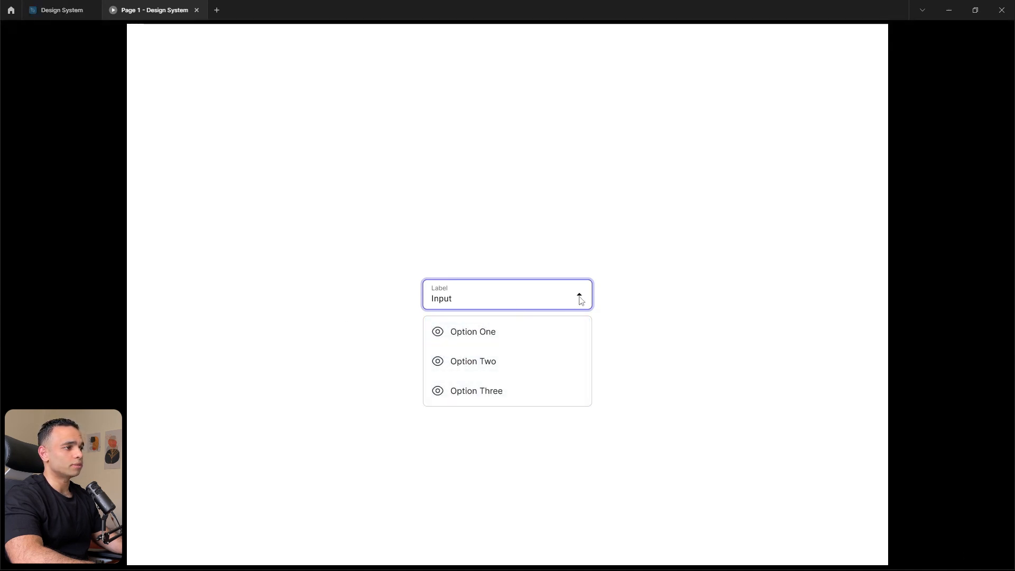
left_click(523, 300)
left_click(521, 300)
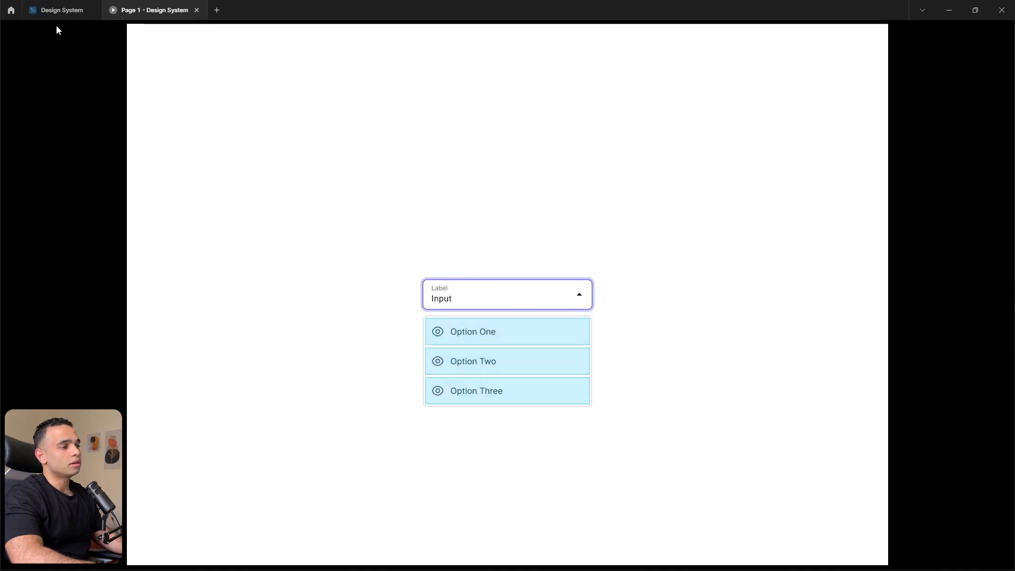
- Add instant On click Change to interactions from the opened variant's text field to closed filled, and from the opened-empty variant to closed default
left_click(43, 6)
scroll(641, 292, "down", 4)
scroll(604, 341, "left", 15)
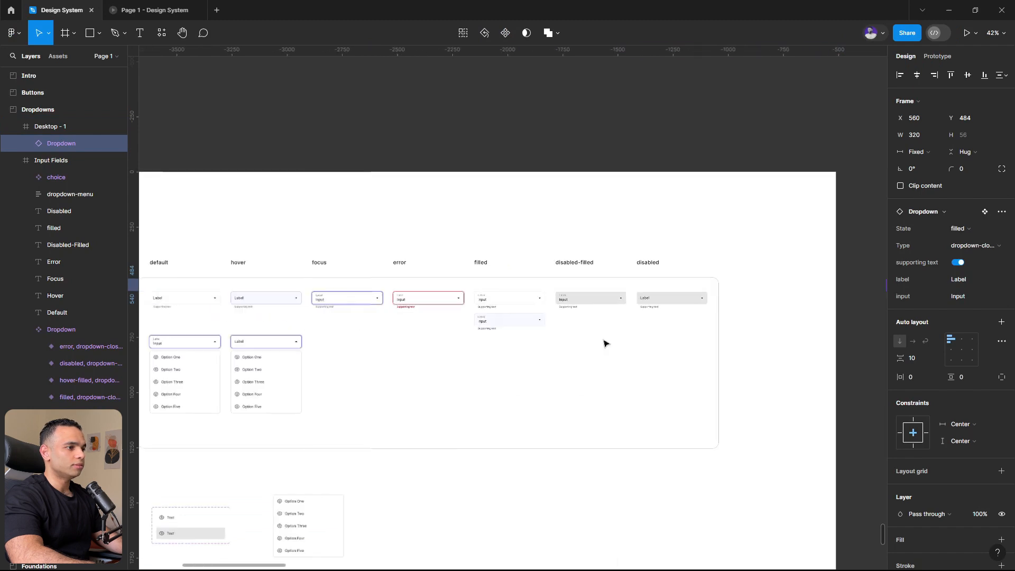
scroll(521, 351, "up", 5)
double_click(347, 327)
double_click(347, 327)
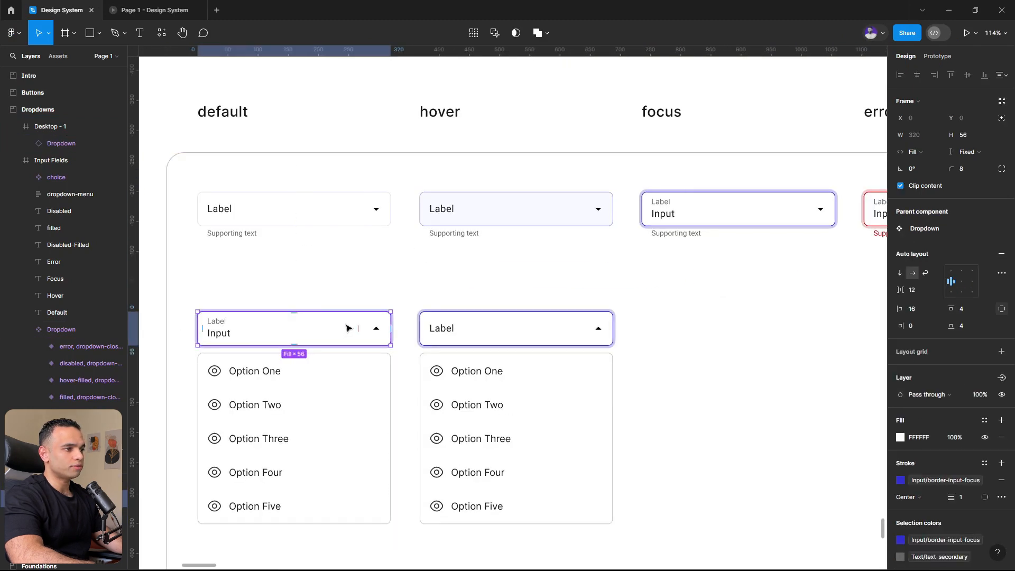
scroll(338, 322, "down", 5)
scroll(284, 301, "up", 2)
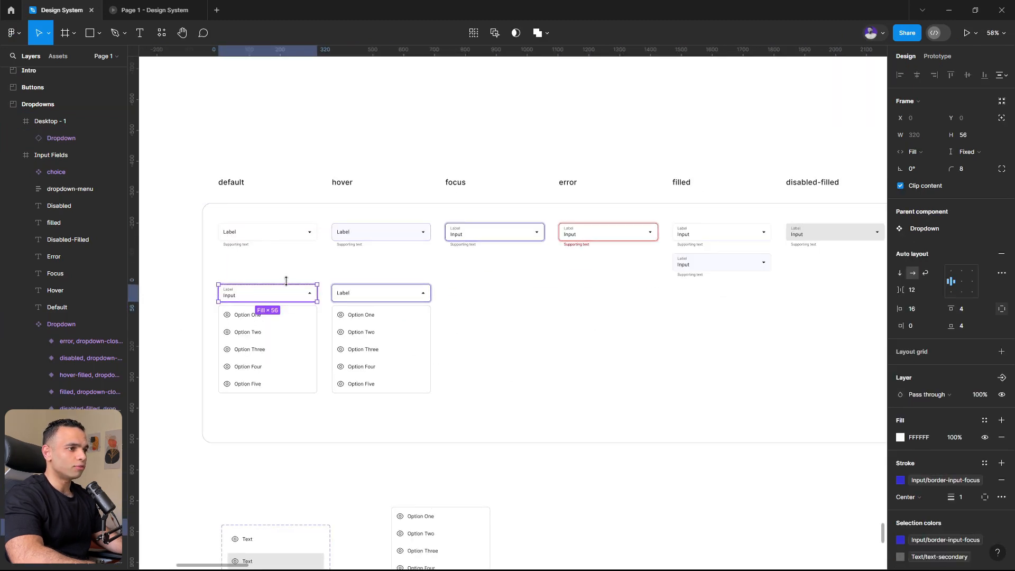
key("shift+e")
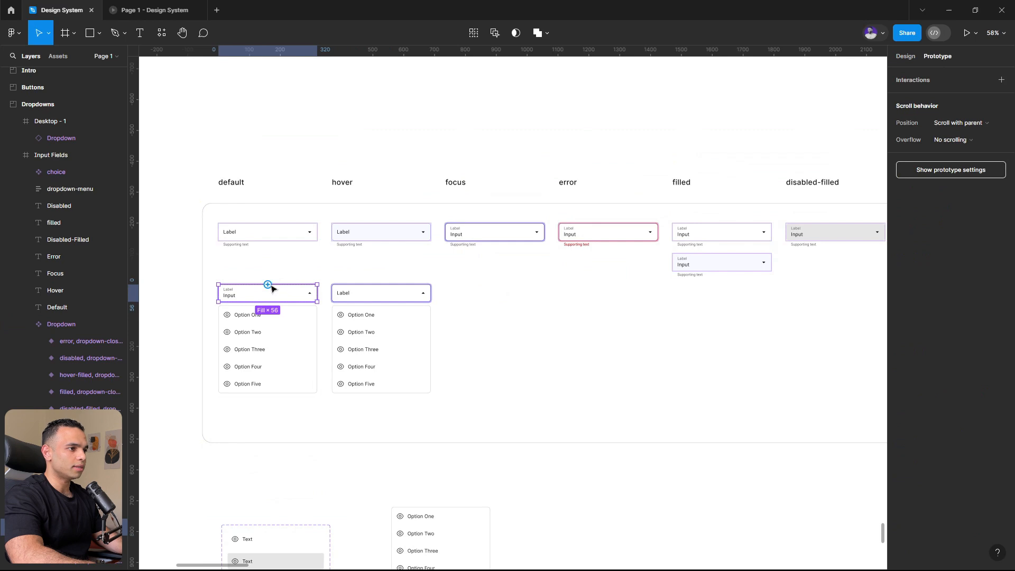
left_click_drag(268, 285, 713, 232)
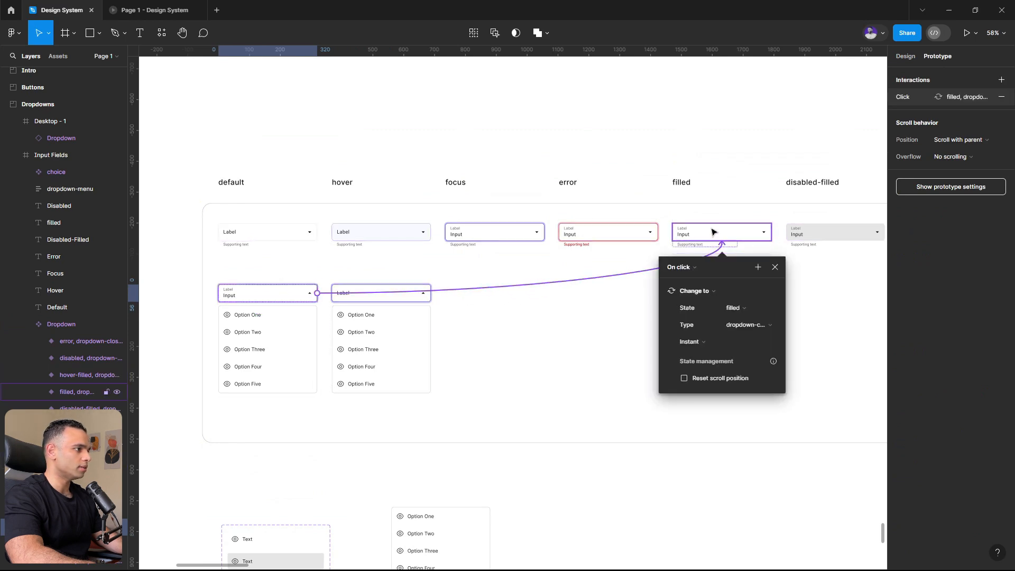
left_click(373, 292)
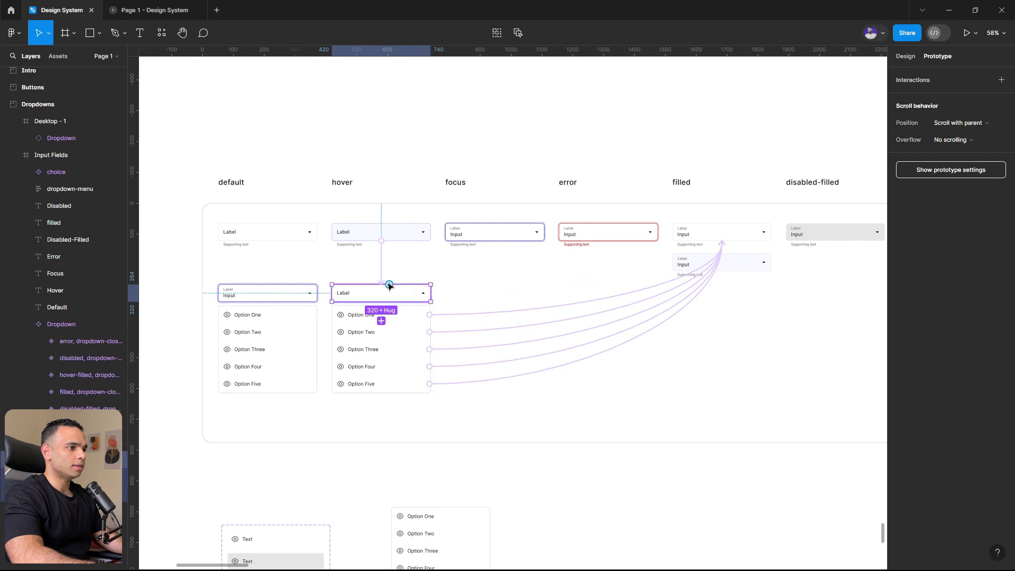
left_click_drag(389, 284, 248, 231)
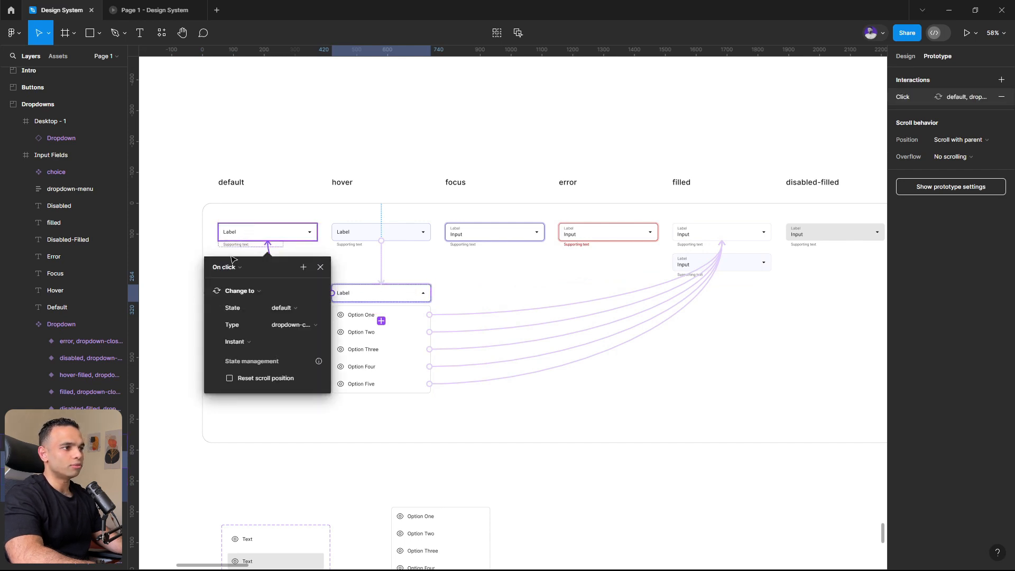
- Test repeatedly opening and closing the filled dropdown through its input field in the running prototype
left_click(154, 10)
left_click(517, 299)
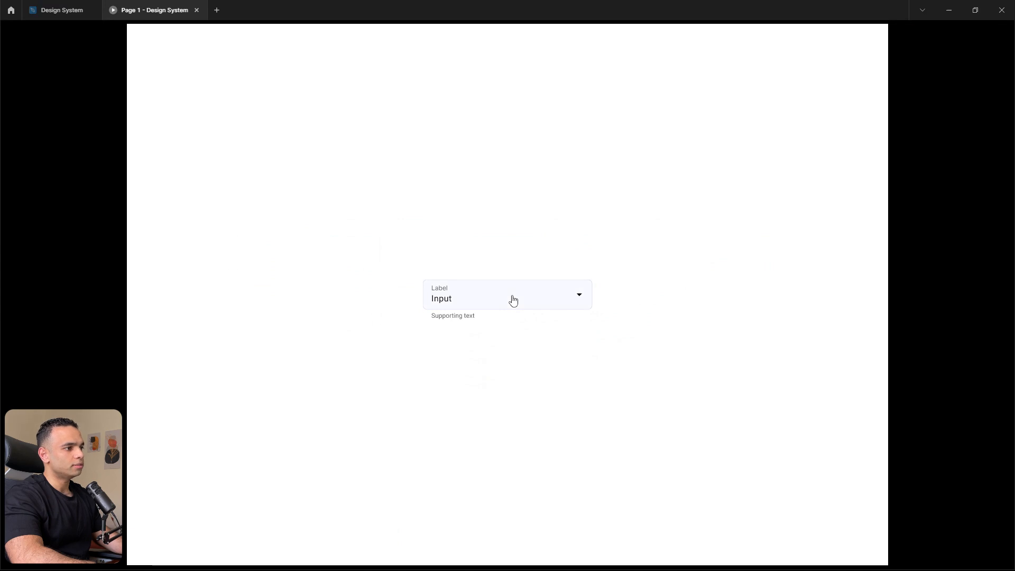
left_click(512, 299)
left_click(515, 295)
left_click(536, 299)
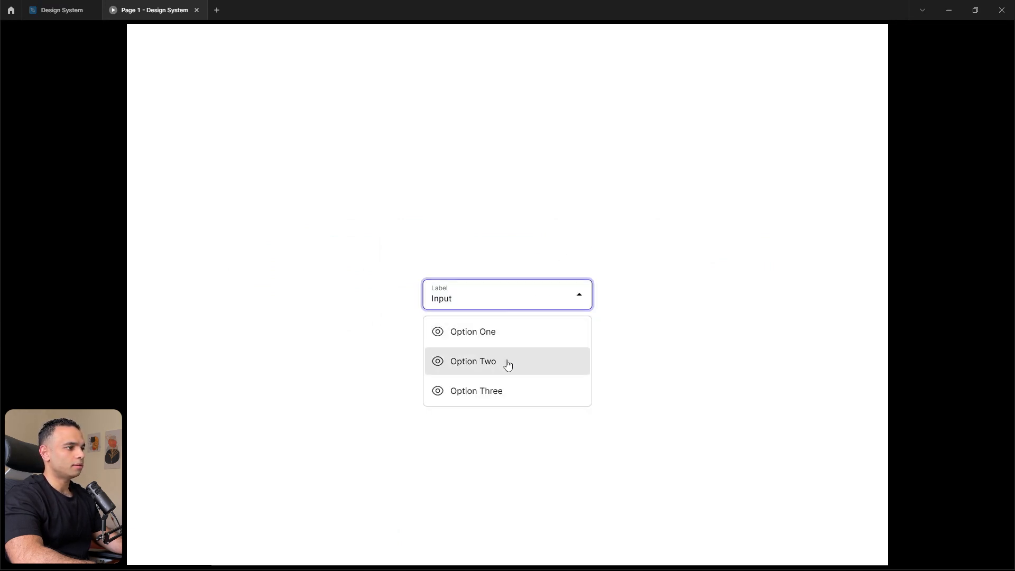
left_click(516, 297)
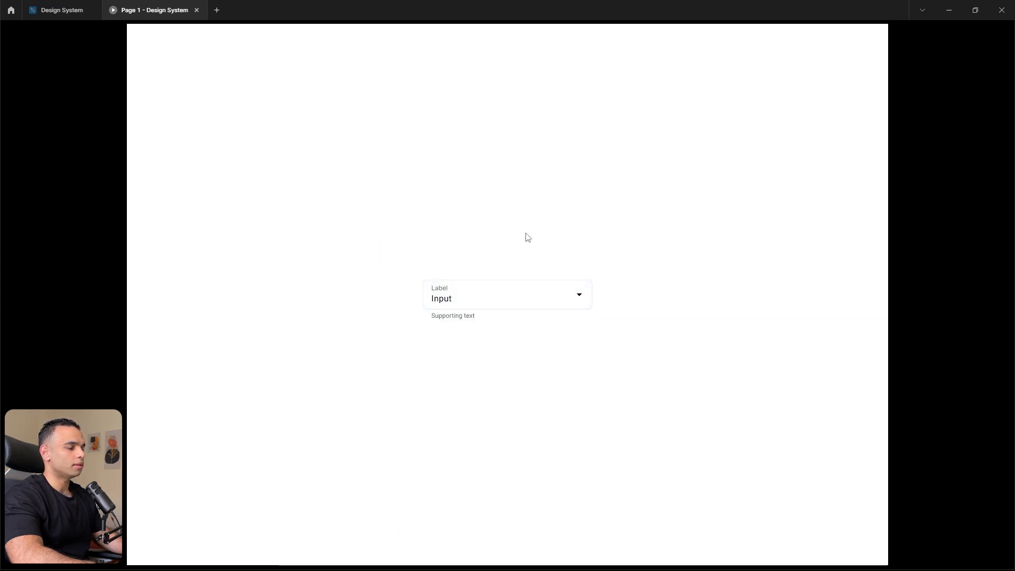
left_click(511, 302)
left_click(380, 230)
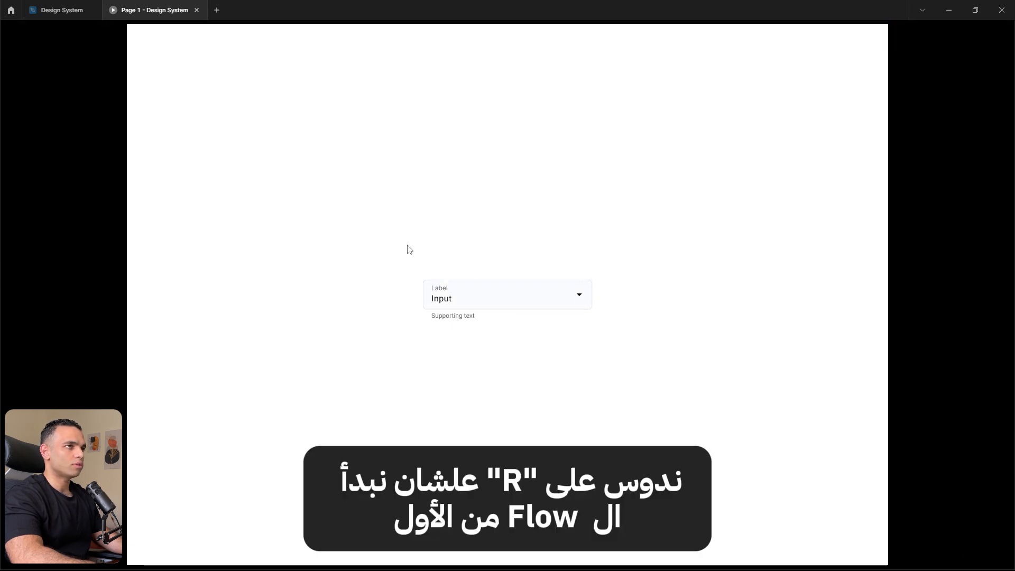
- Set the State of the Desktop - 1 dropdown instance to default
left_click(67, 11)
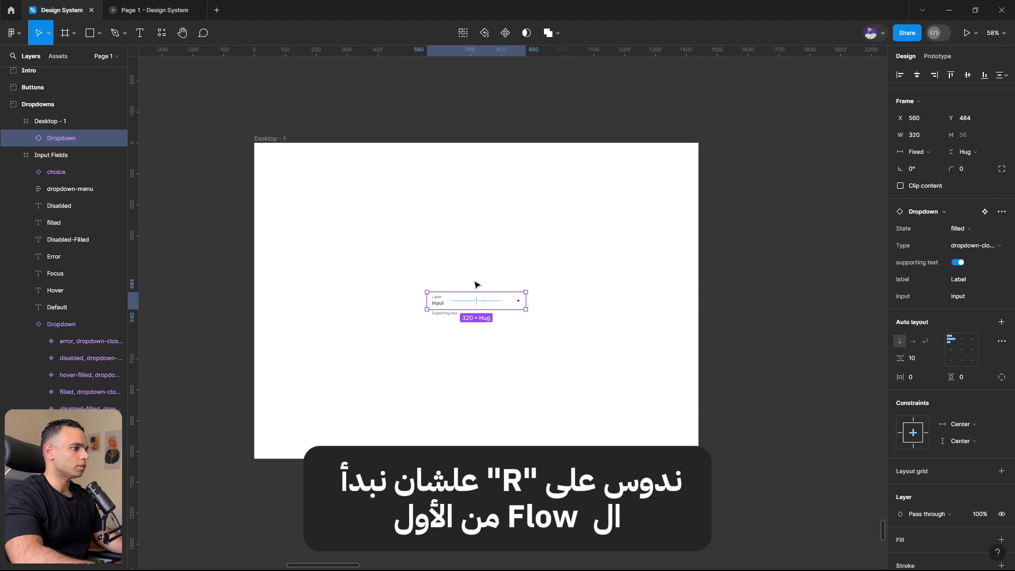
left_click(946, 230)
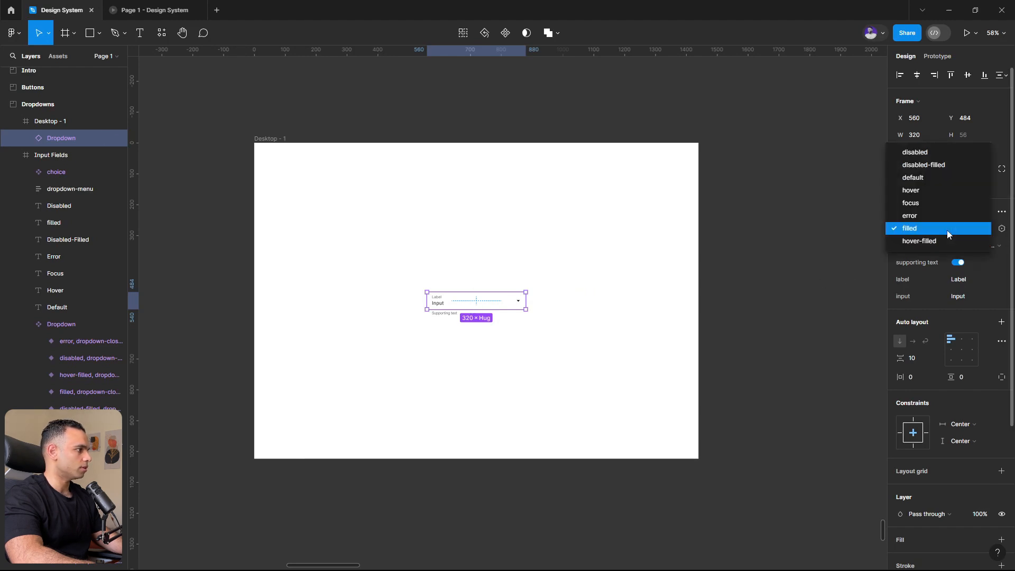
left_click(940, 176)
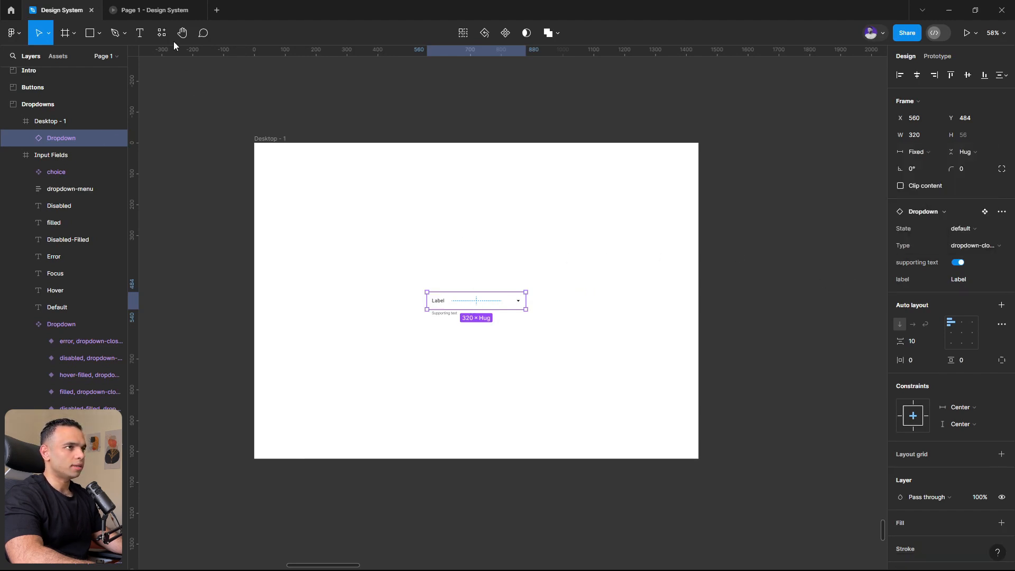
- Test opening and closing the empty default dropdown through its label field in the running prototype
left_click(148, 6)
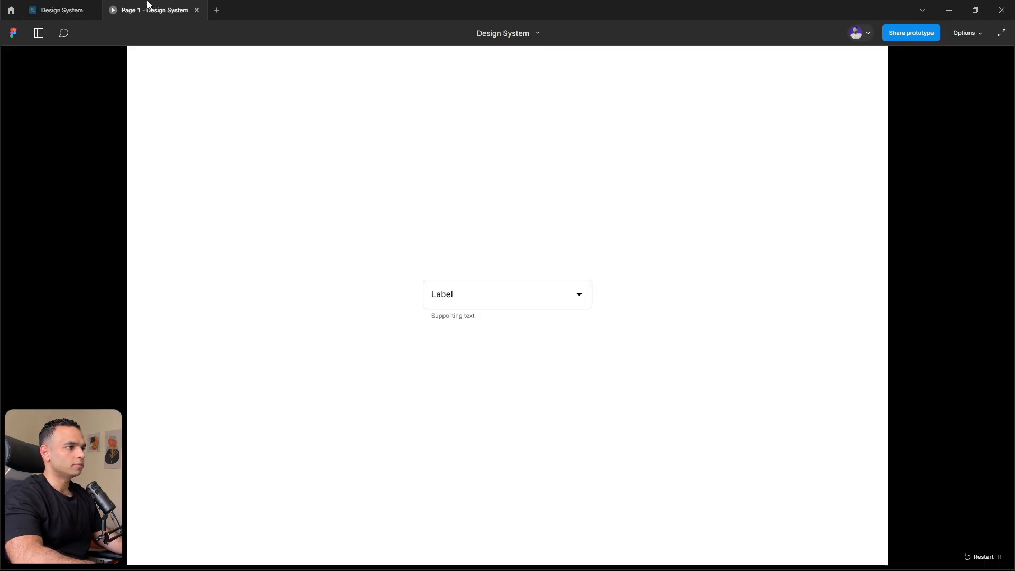
left_click(518, 296)
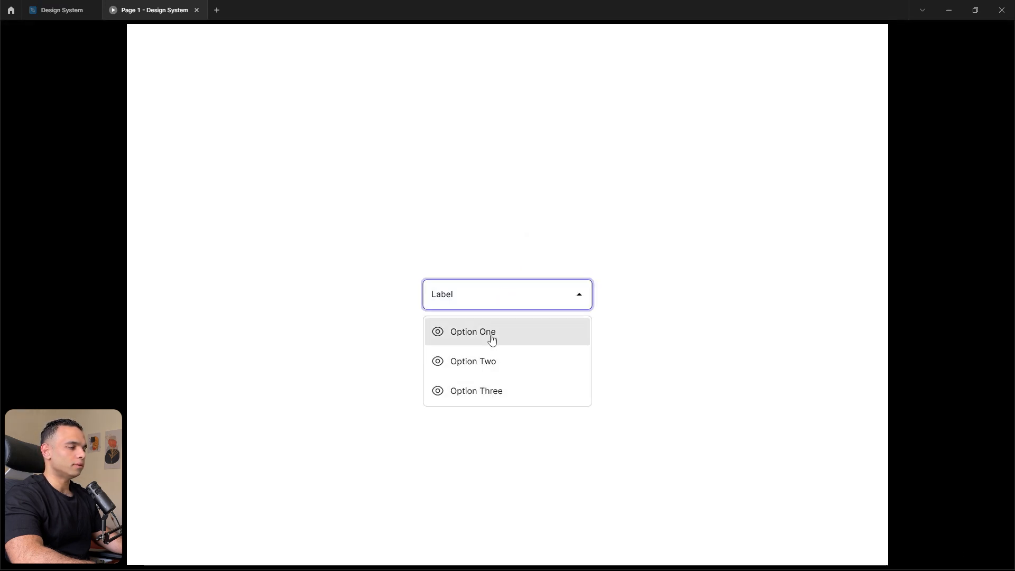
left_click(501, 296)
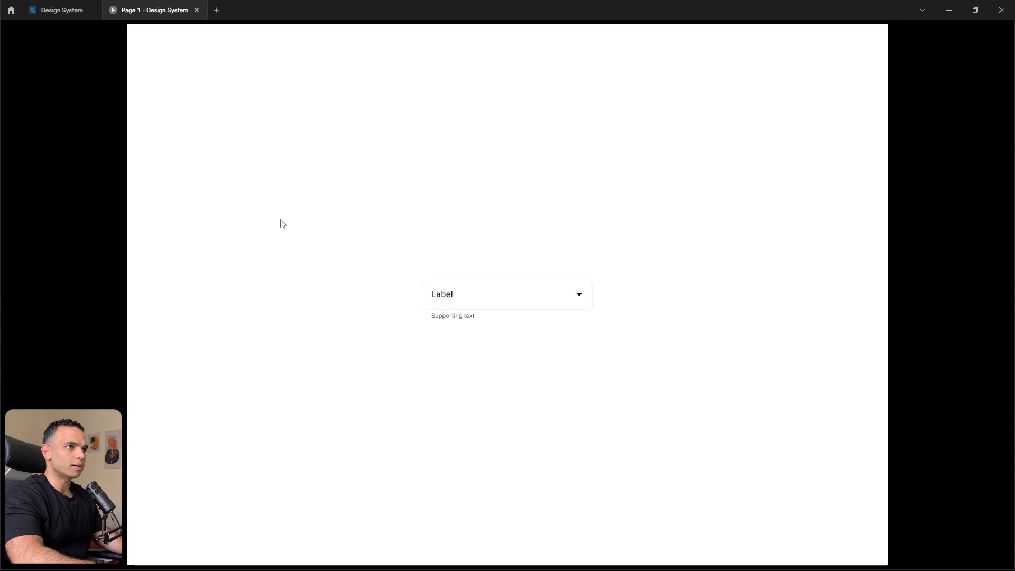
- Turn off show-icon for all five options in both opened dropdown variants
left_click(55, 7)
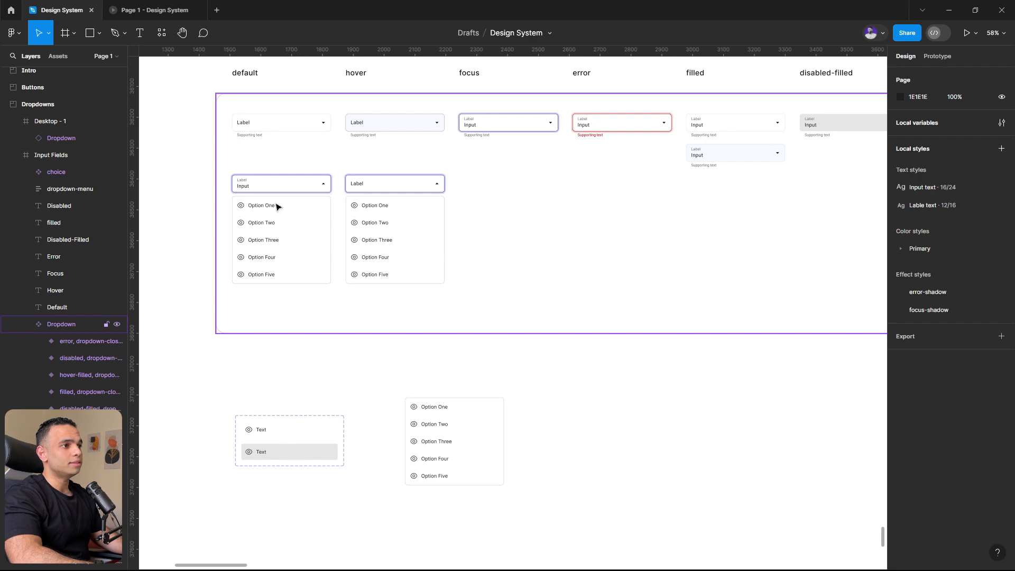
left_click(276, 206)
left_click(277, 206)
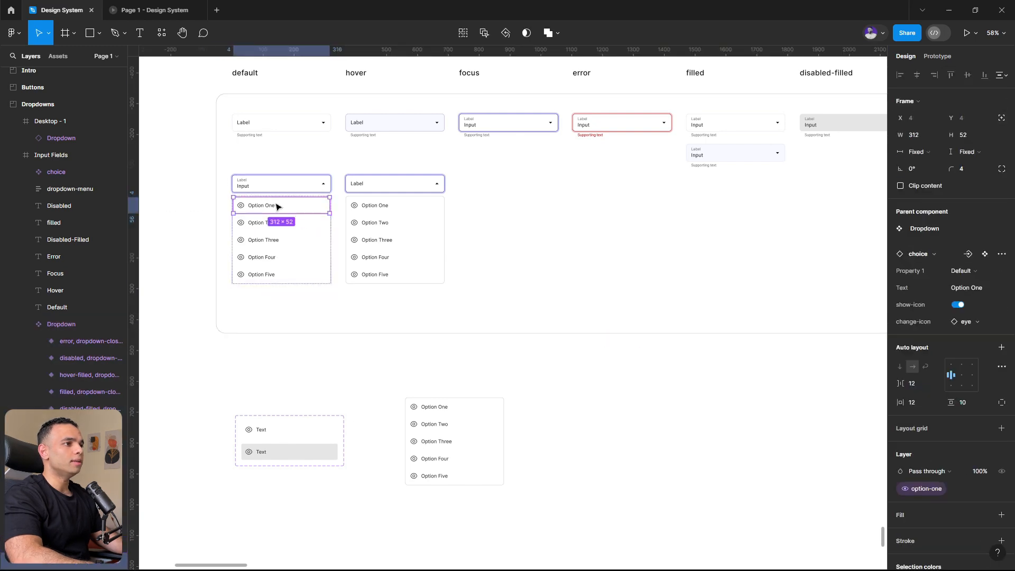
left_click(257, 225, "shift")
left_click(259, 241, "shift")
left_click(261, 257, "shift")
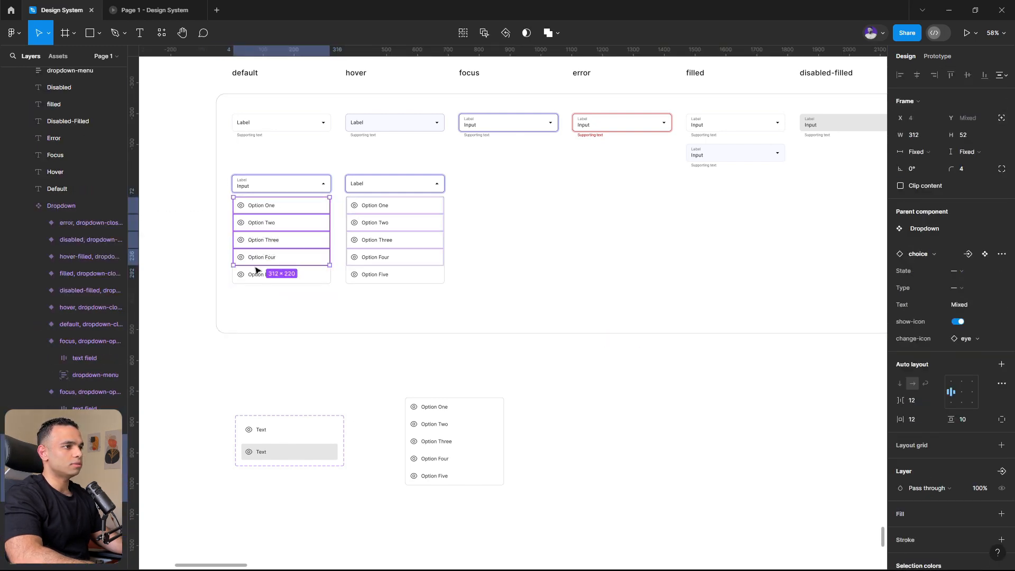
left_click(263, 275, "shift")
left_click(389, 272, "shift")
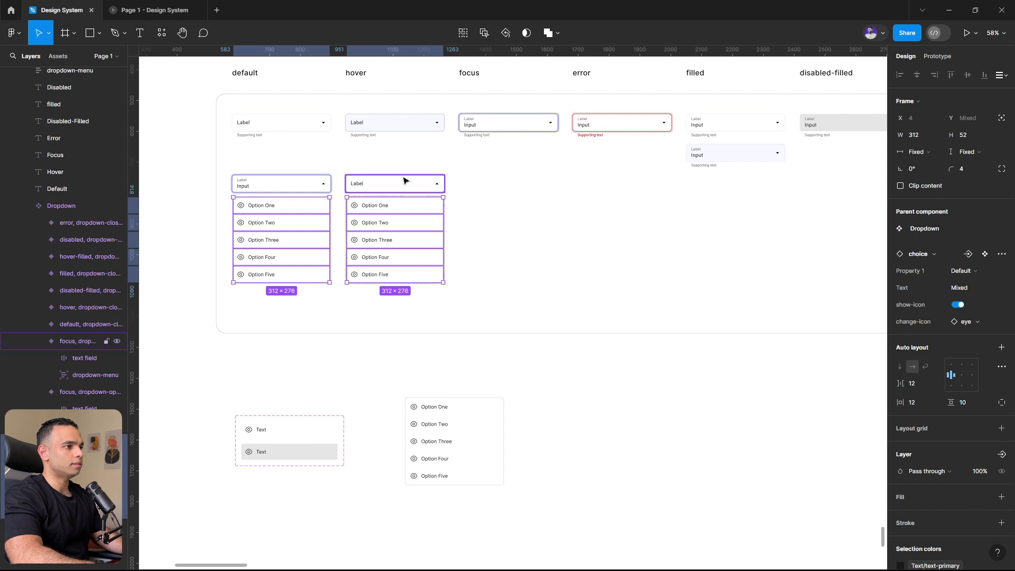
left_click(957, 305)
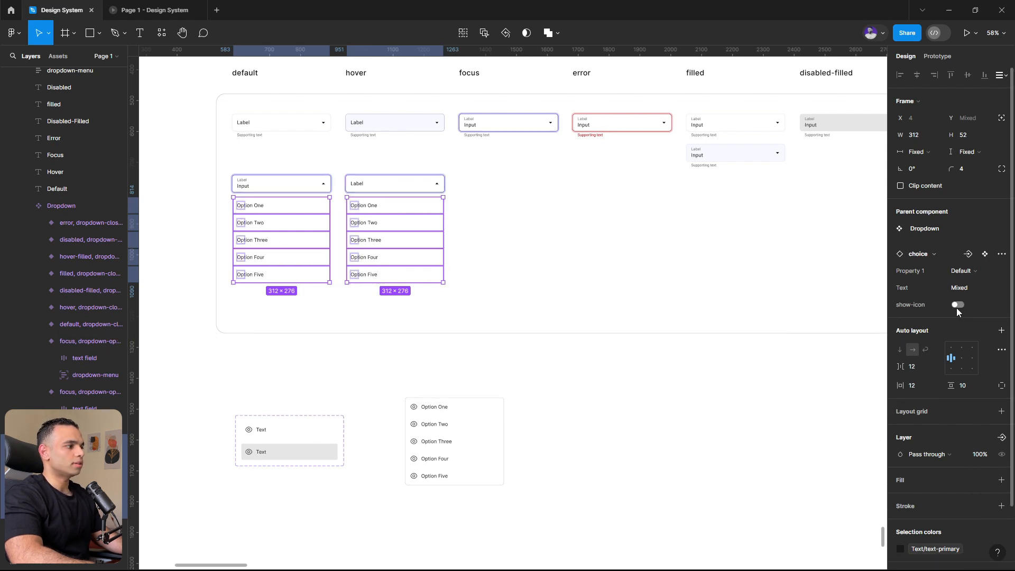
- Check the opened list without icons in the prototype and turn show-icon back on for the selected options
left_click(140, 10)
left_click(559, 303)
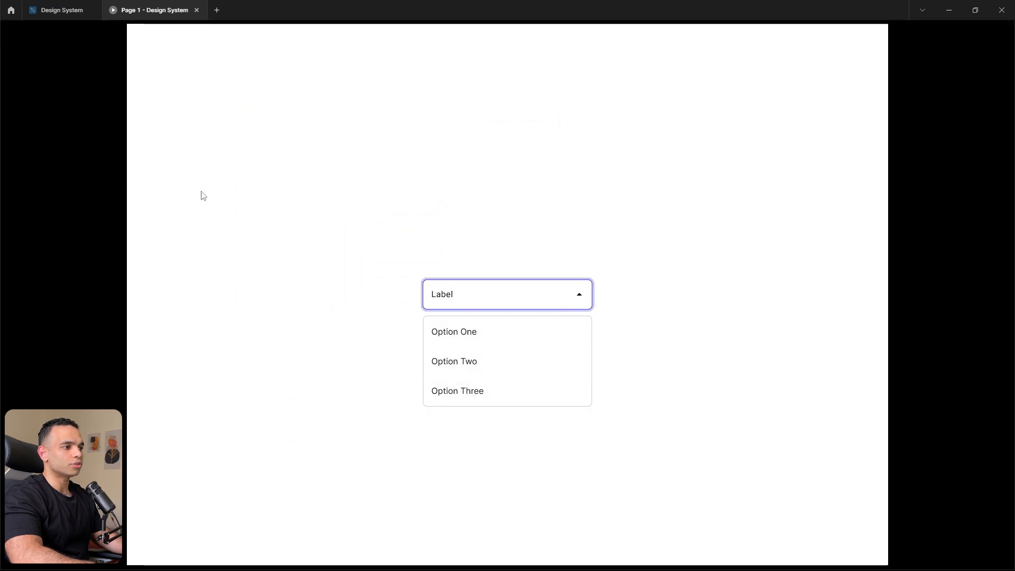
left_click(58, 11)
left_click(958, 304)
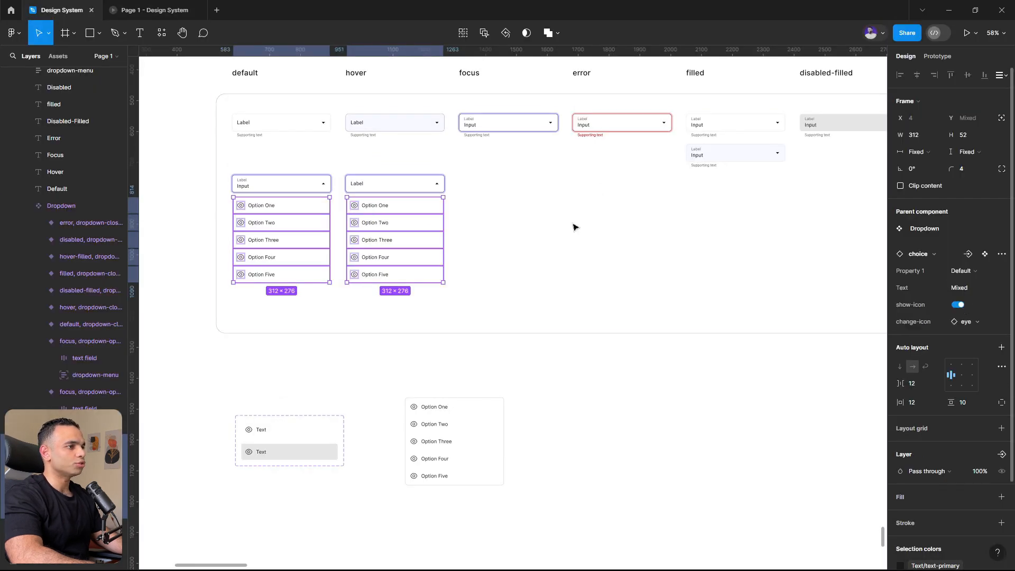
- Test the dropdown with option icons turned on in the running prototype by choosing Option One and toggling the list open and closed
left_click(159, 9)
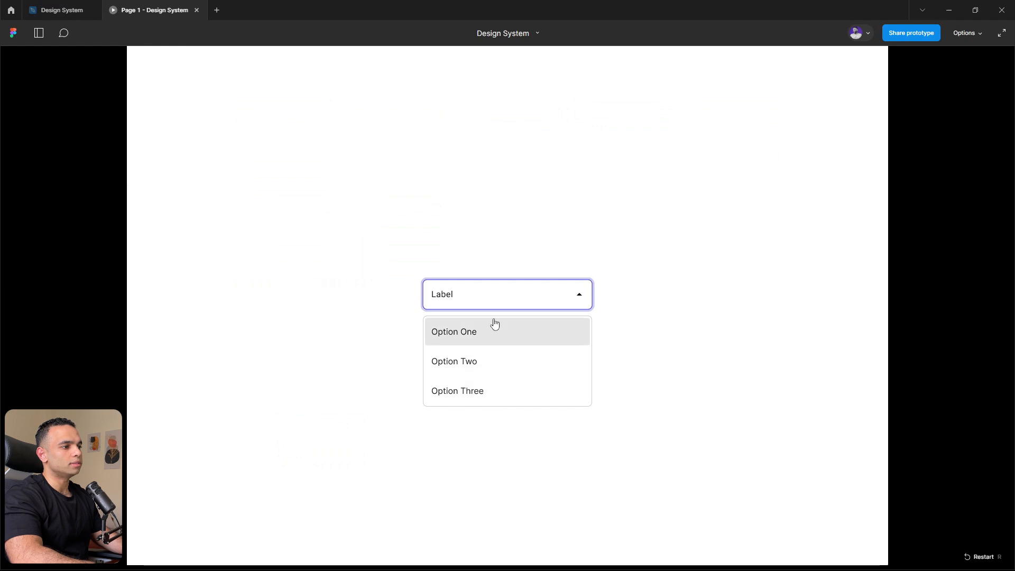
left_click(465, 332)
left_click(478, 307)
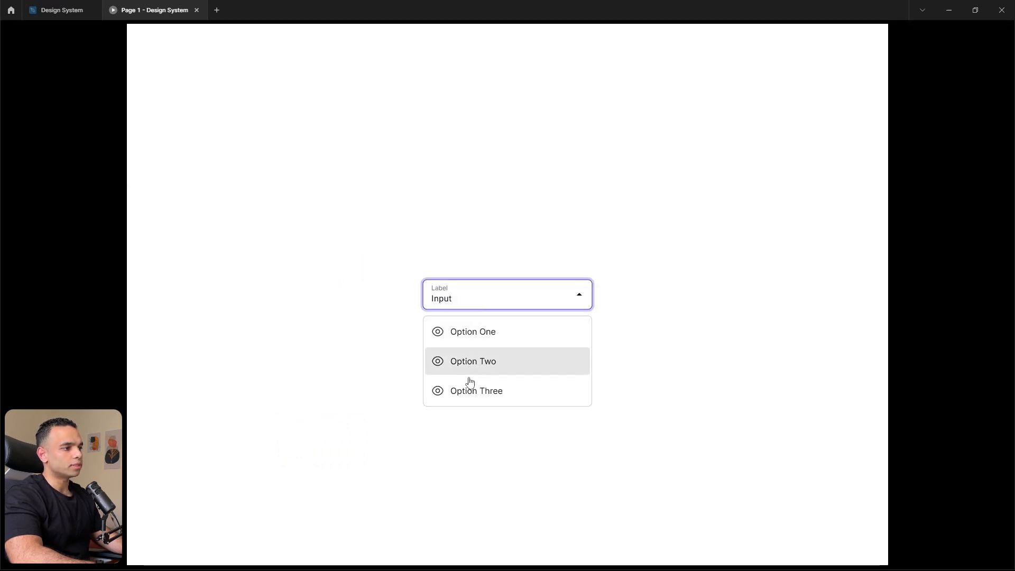
left_click(357, 348)
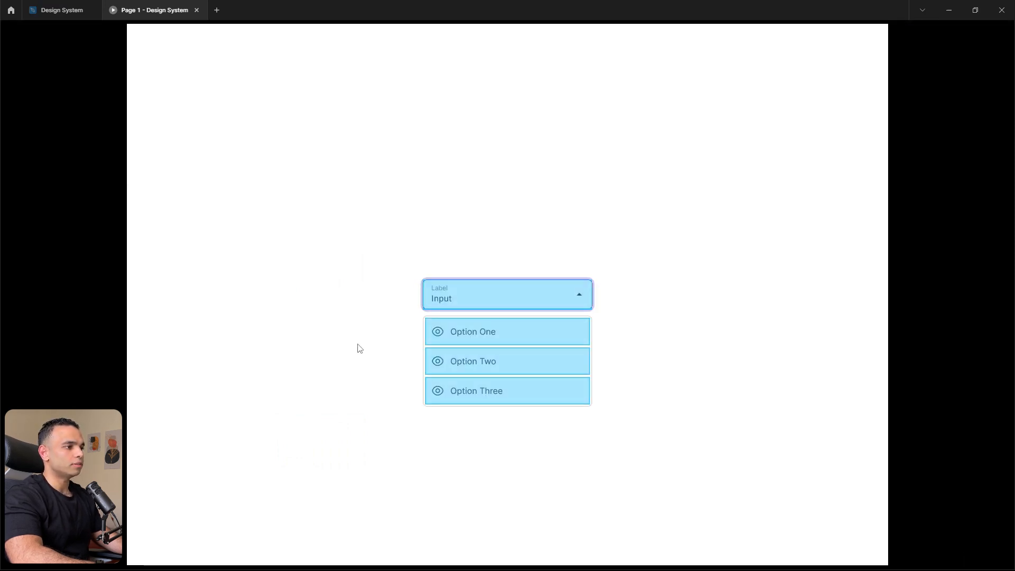
left_click(494, 301)
left_click(476, 301)
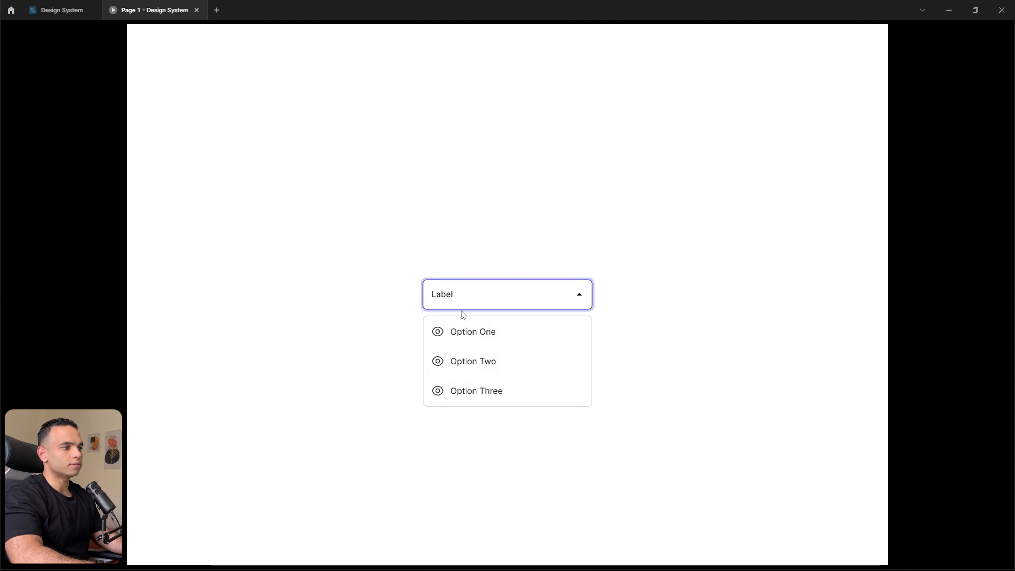
left_click(437, 302)
- Return to the design file and change the icon of all options in both opened dropdown variants to arrow-left
left_click(35, 13)
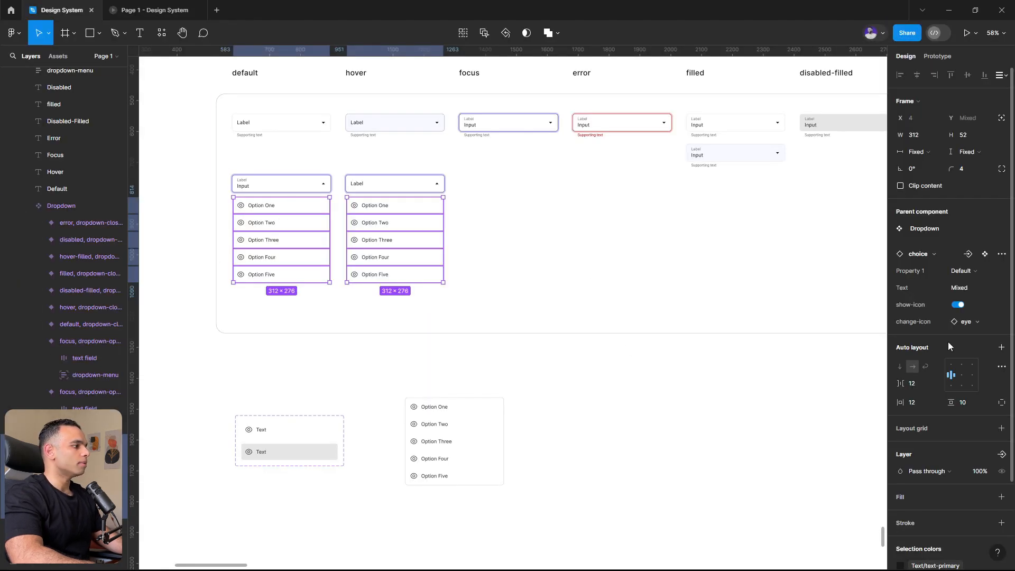
left_click(972, 319)
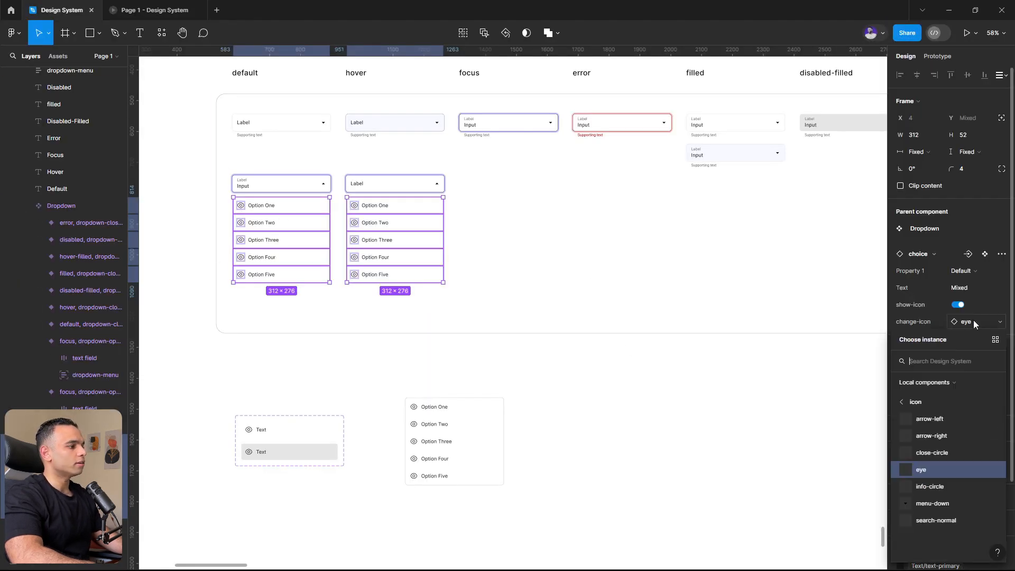
left_click(936, 415)
- Check the swapped option icons in the prototype by opening and closing the dropdown, and return to the design file
left_click(151, 10)
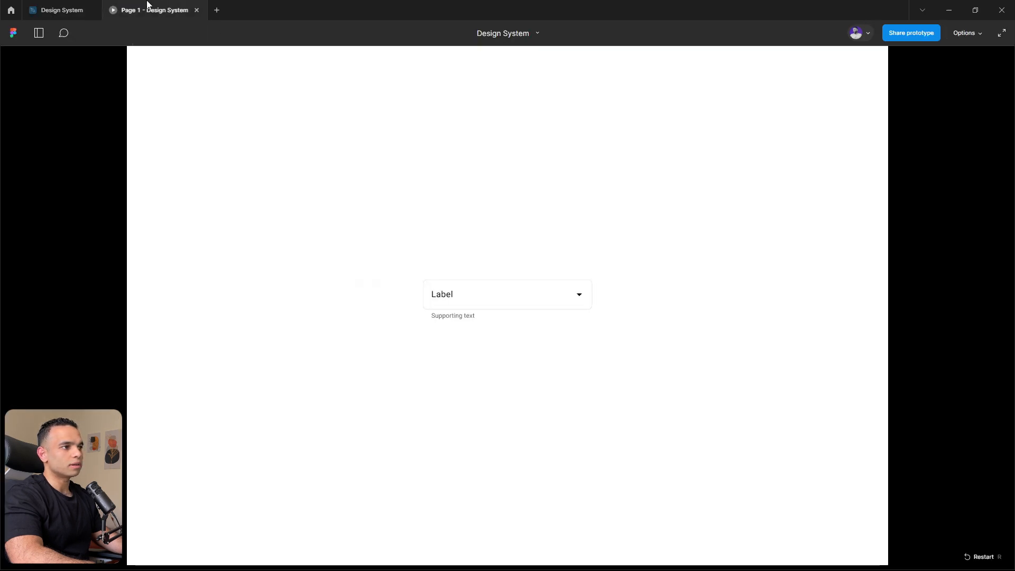
left_click(475, 294)
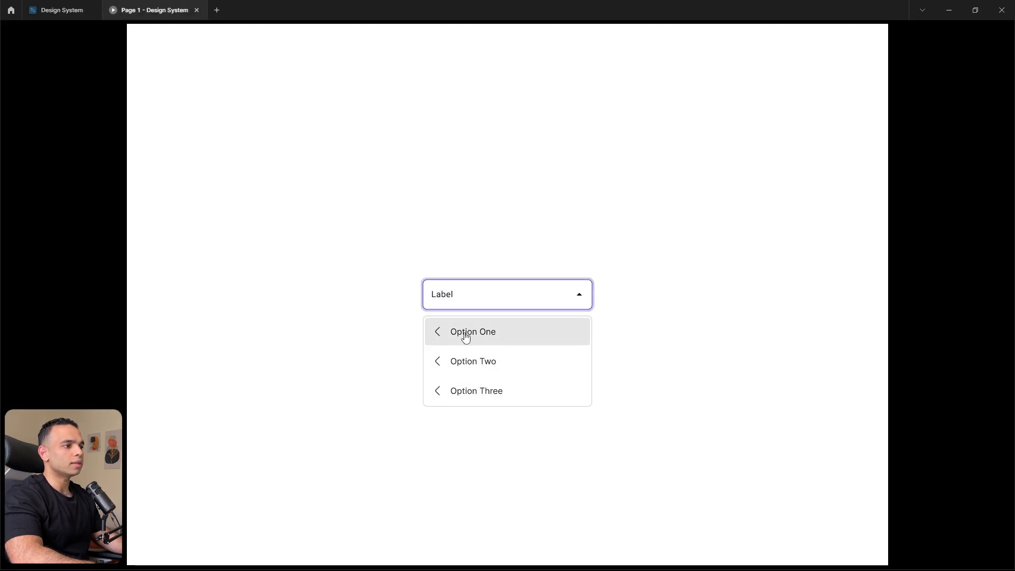
left_click(461, 296)
left_click(465, 300)
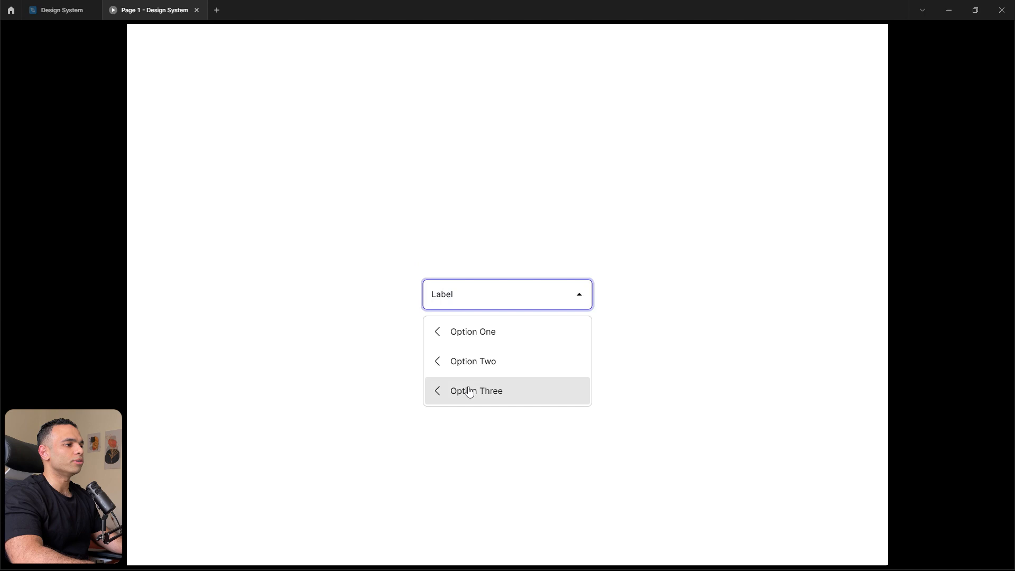
left_click(484, 305)
left_click(62, 6)
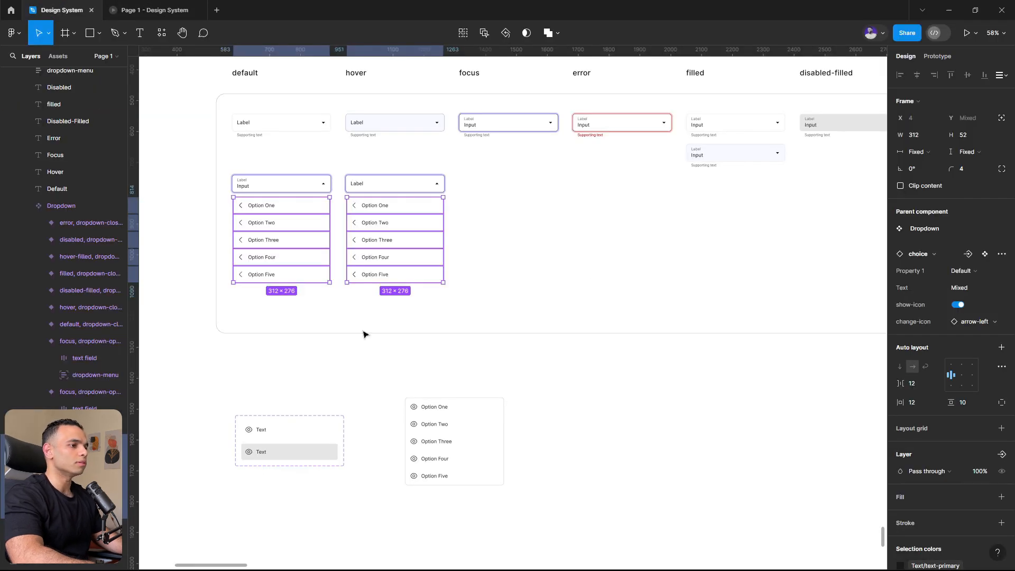